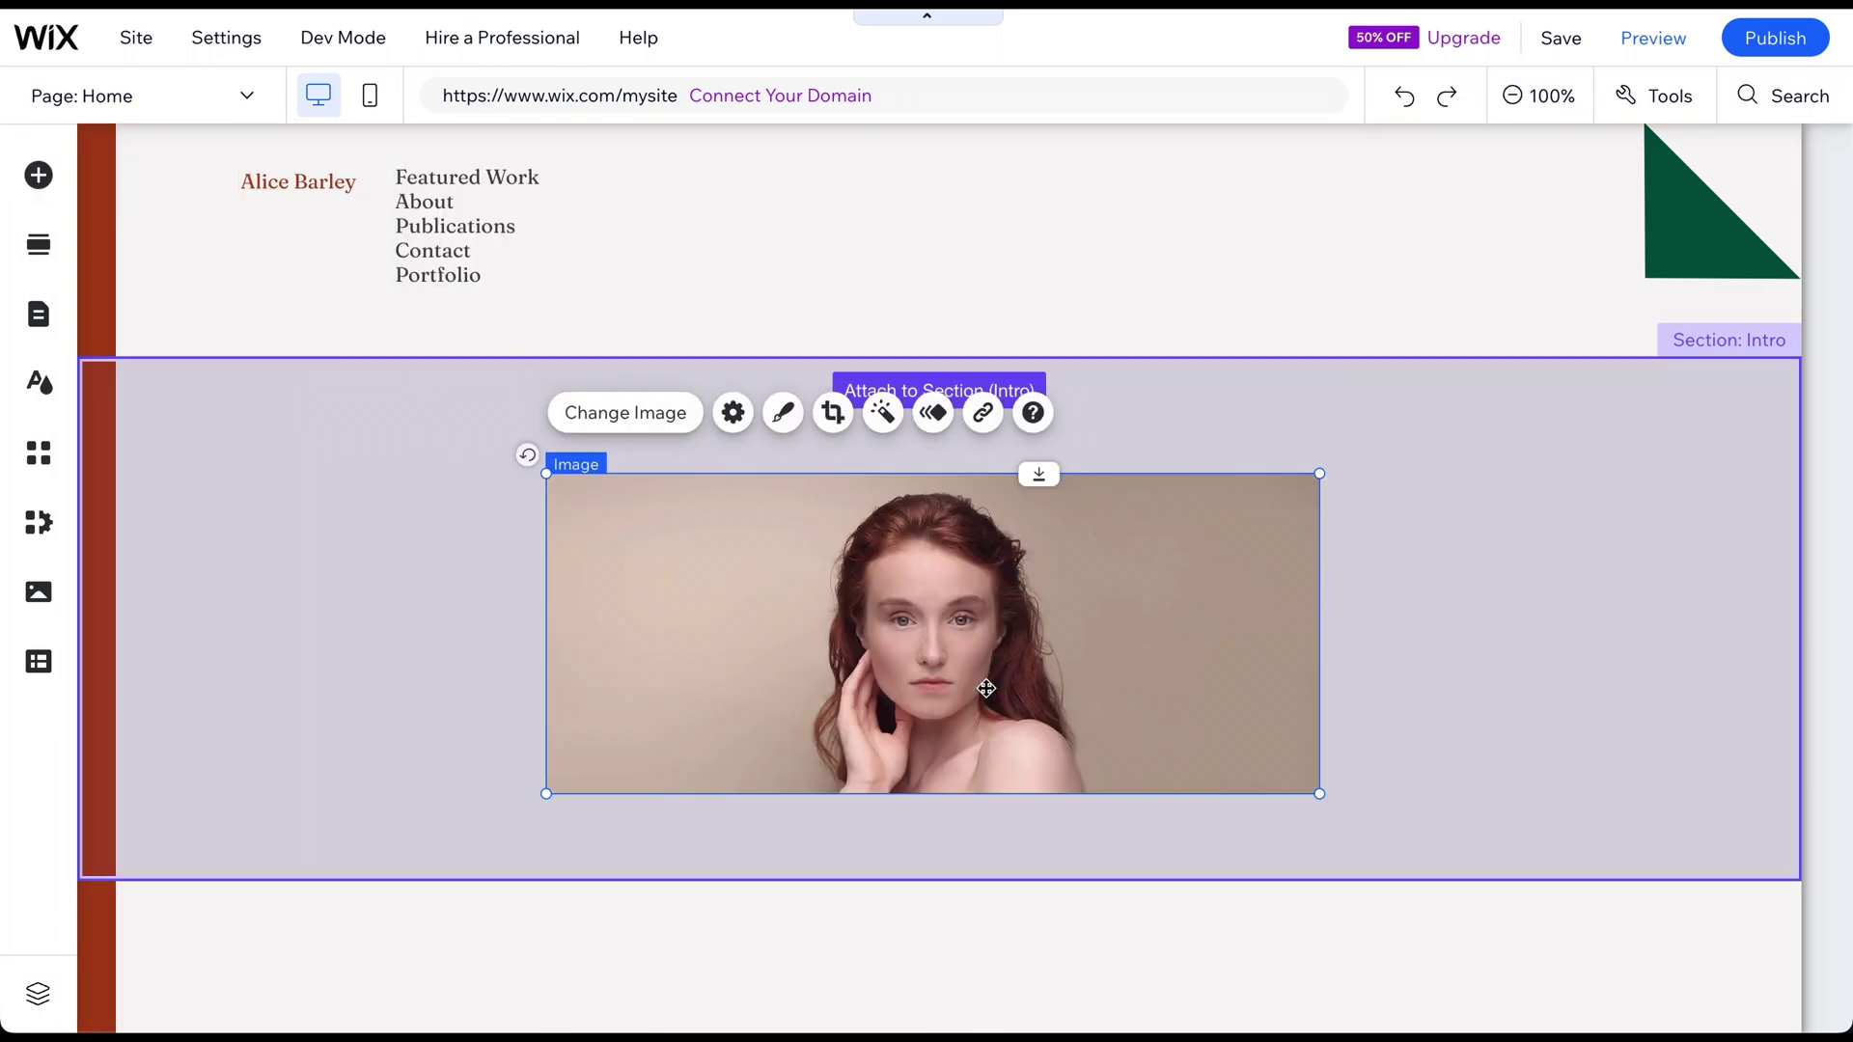
Drag the Intro section's bottom edge down so it encloses the new image, then review the page
left_click(1467, 814)
left_click_drag(1294, 877, 1329, 1025)
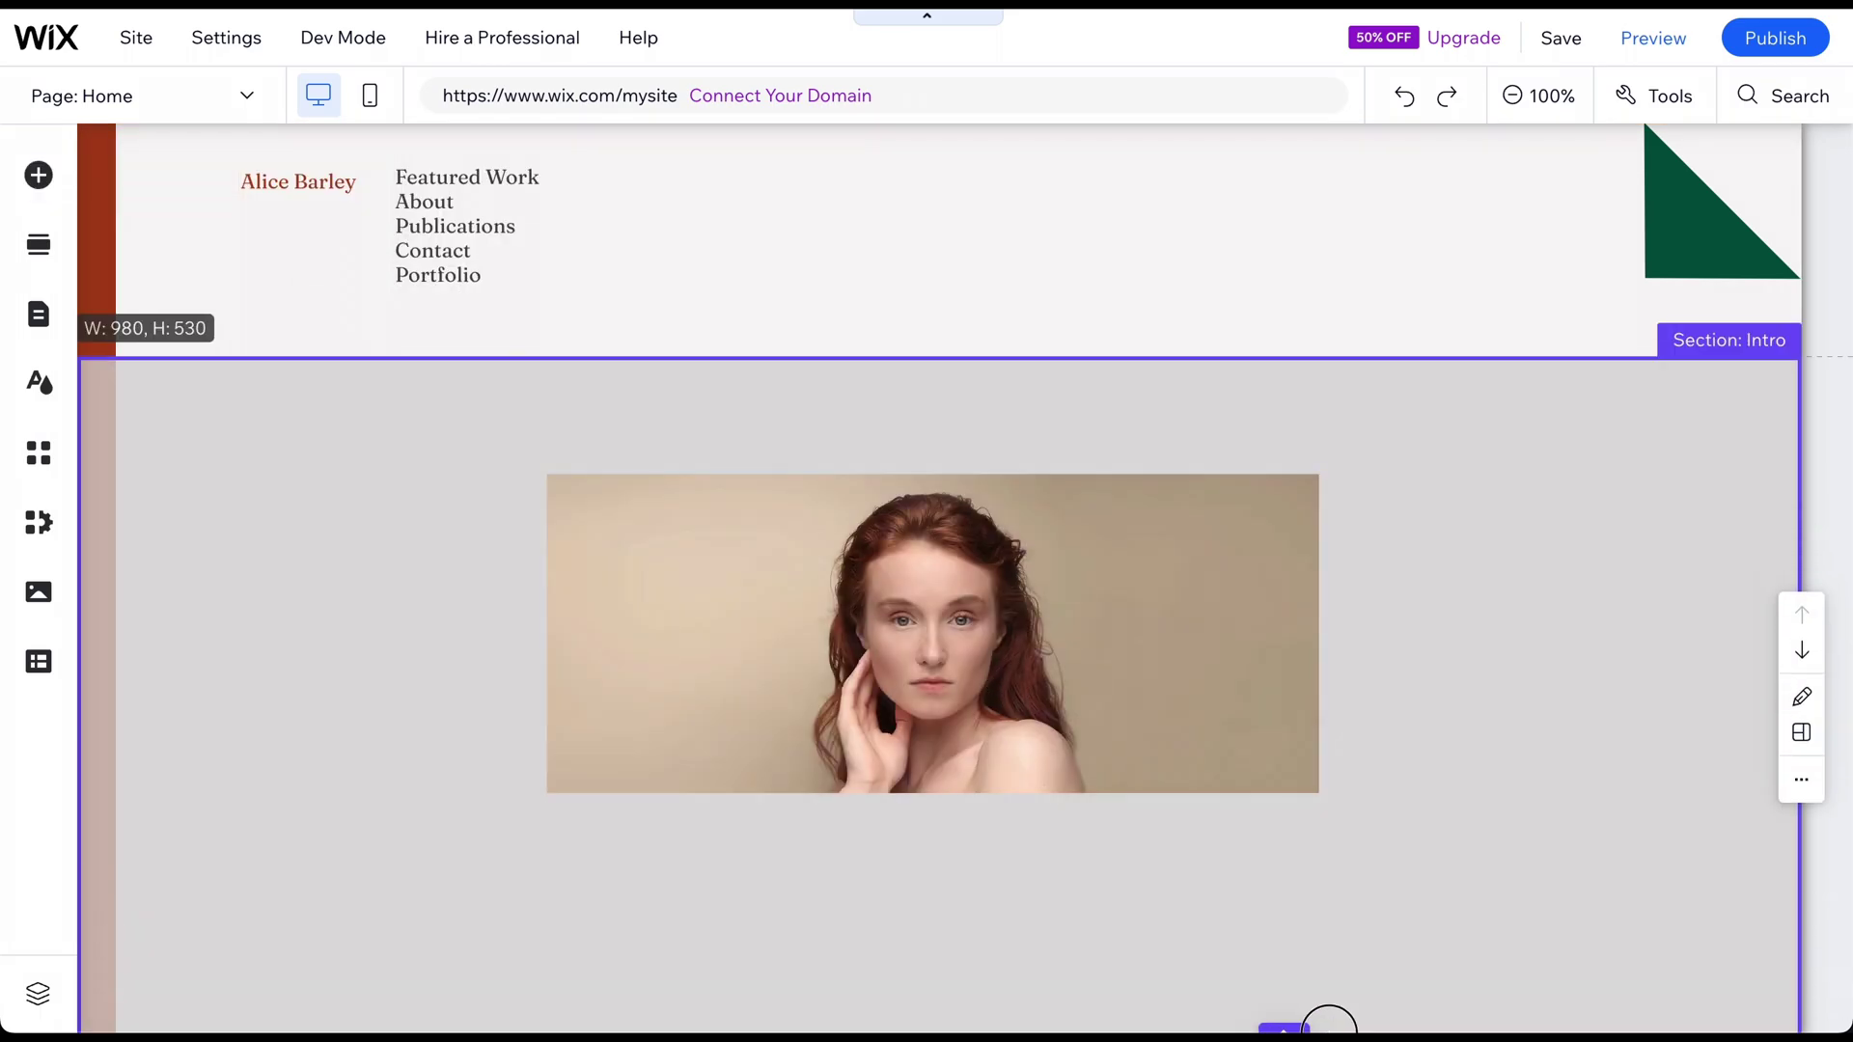
scroll(1369, 802, "down", 1)
left_click_drag(1213, 584, 1241, 909)
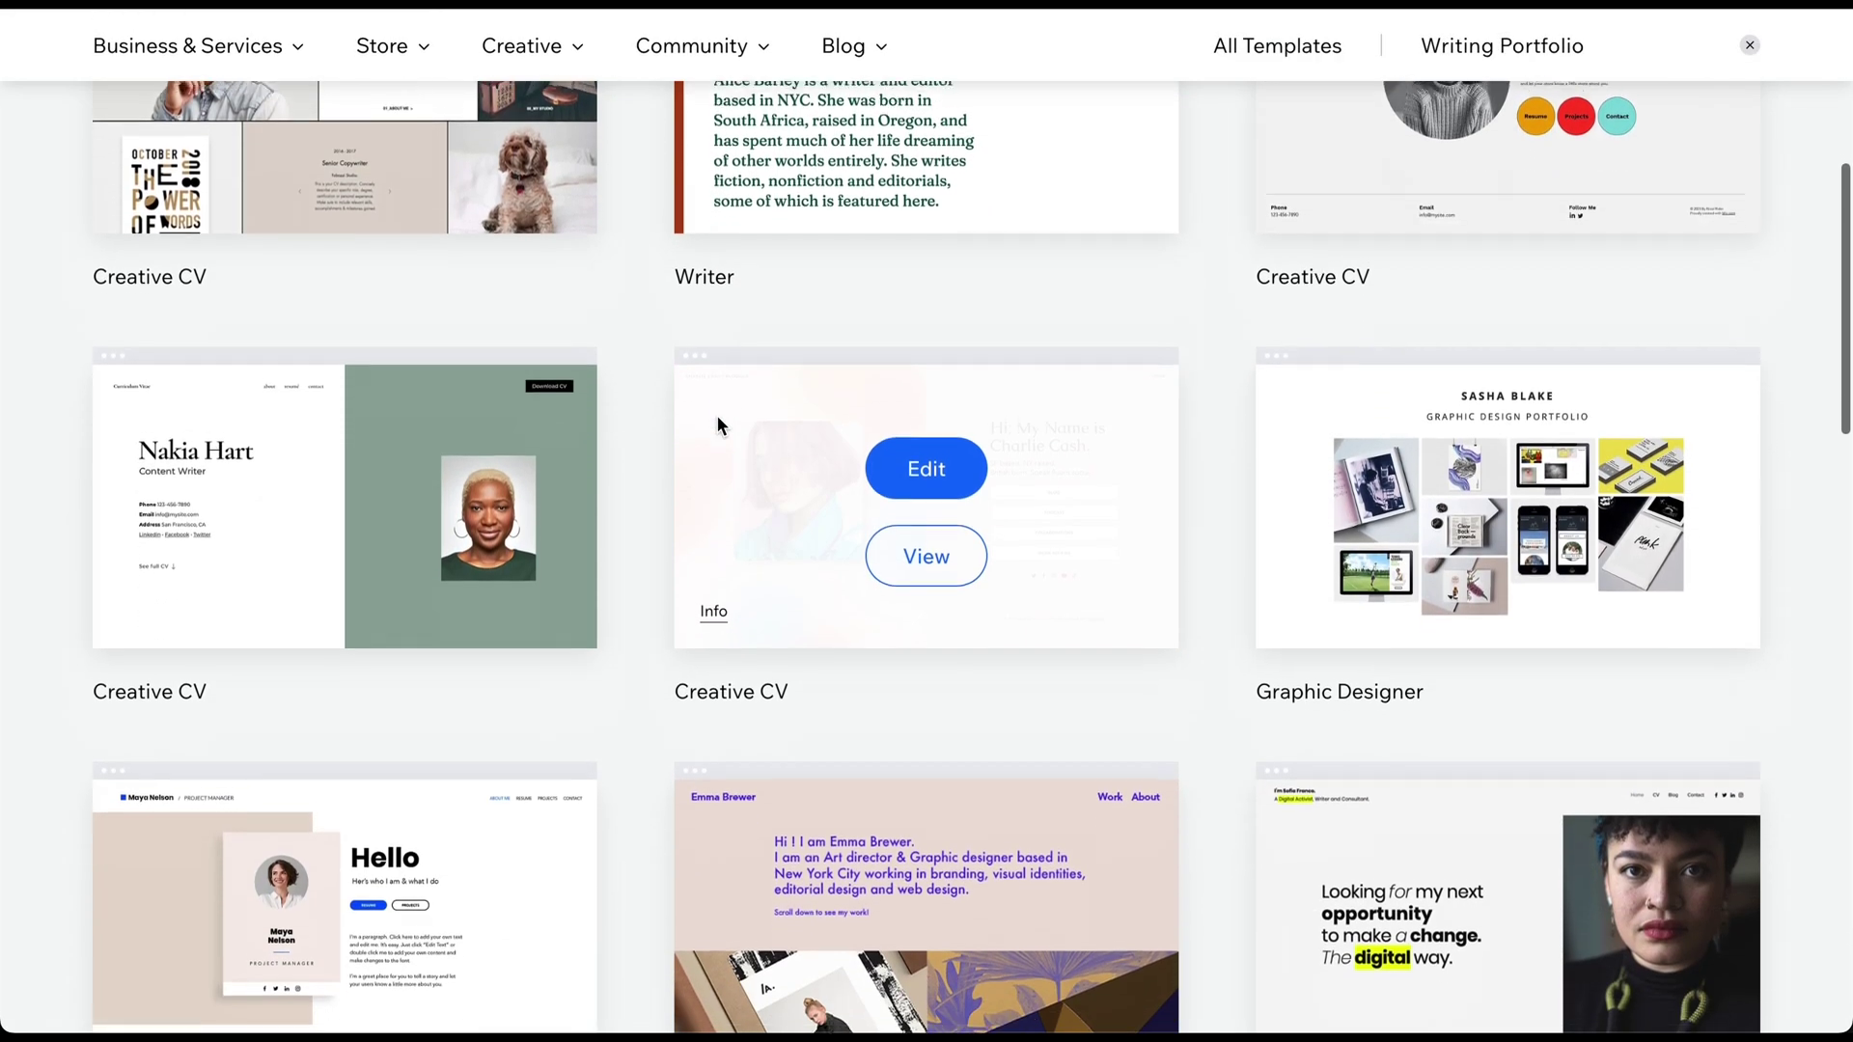
scroll(717, 422, "down", 5)
scroll(717, 421, "down", 2)
scroll(716, 425, "down", 3)
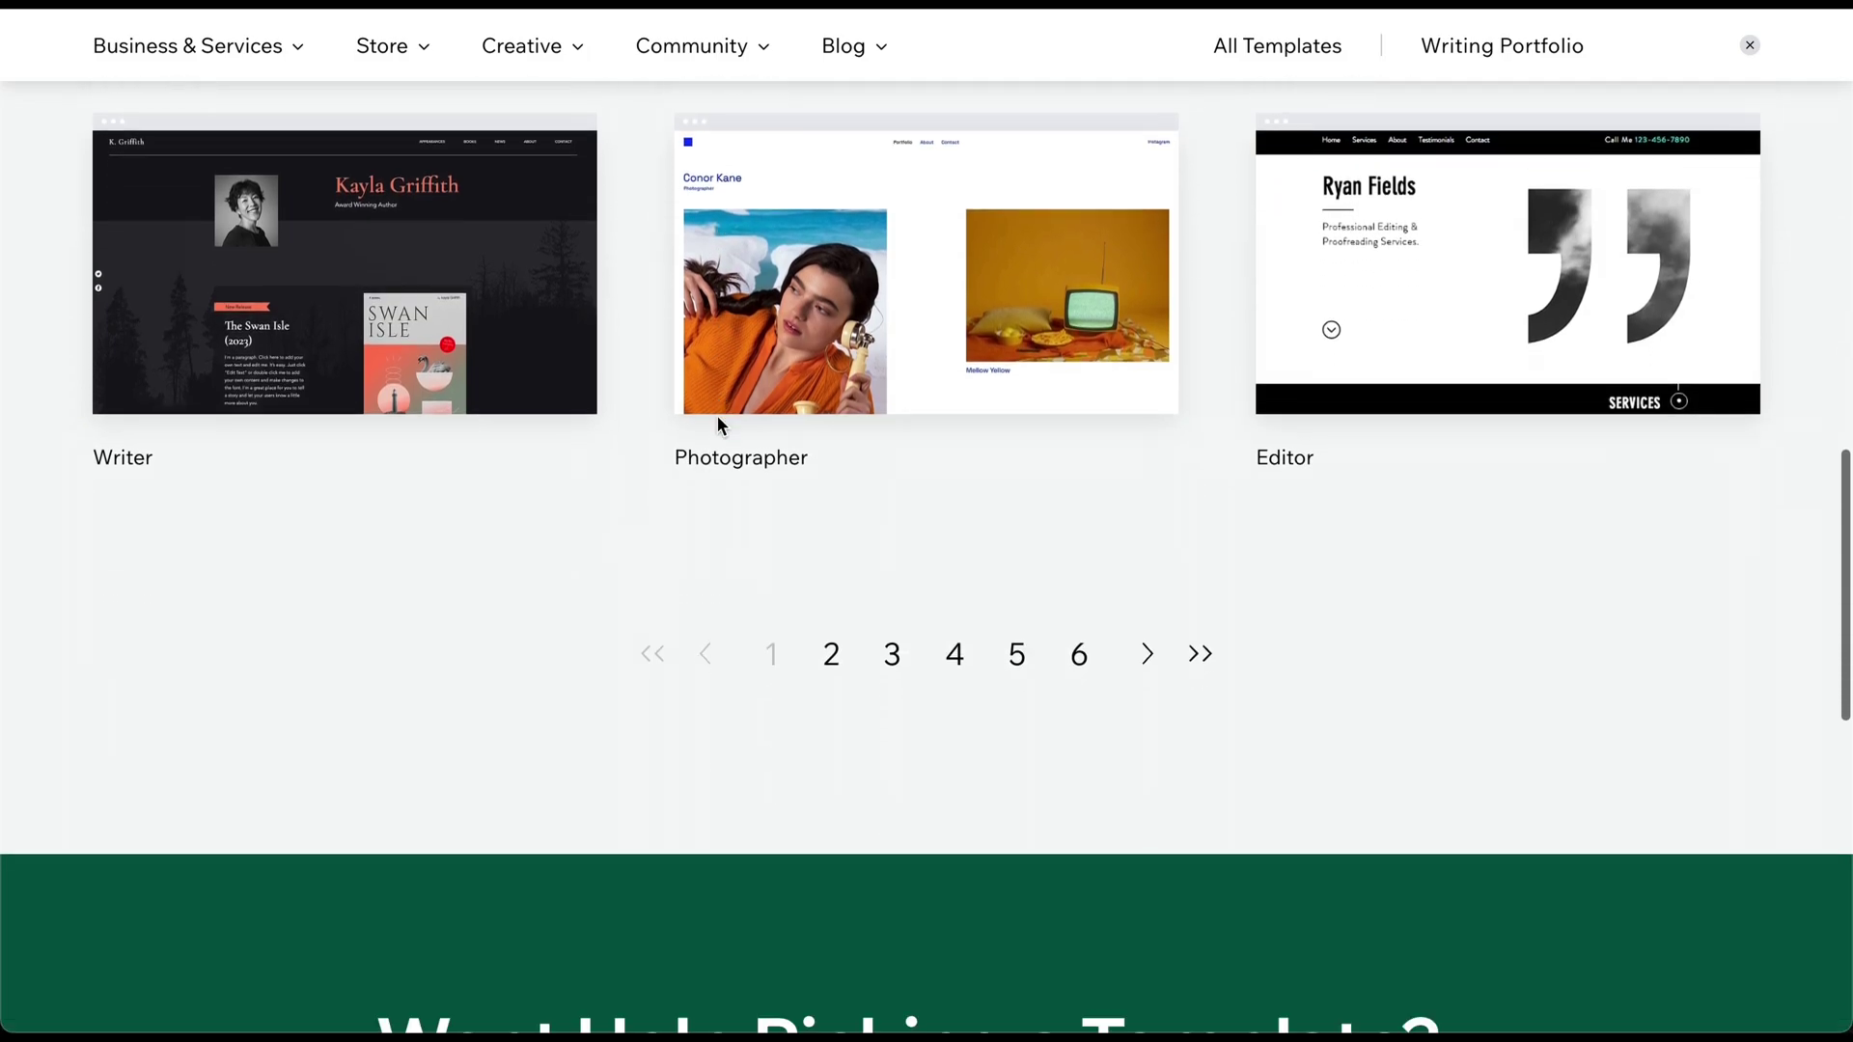
scroll(716, 425, "up", 4)
scroll(716, 424, "up", 4)
scroll(717, 421, "up", 2)
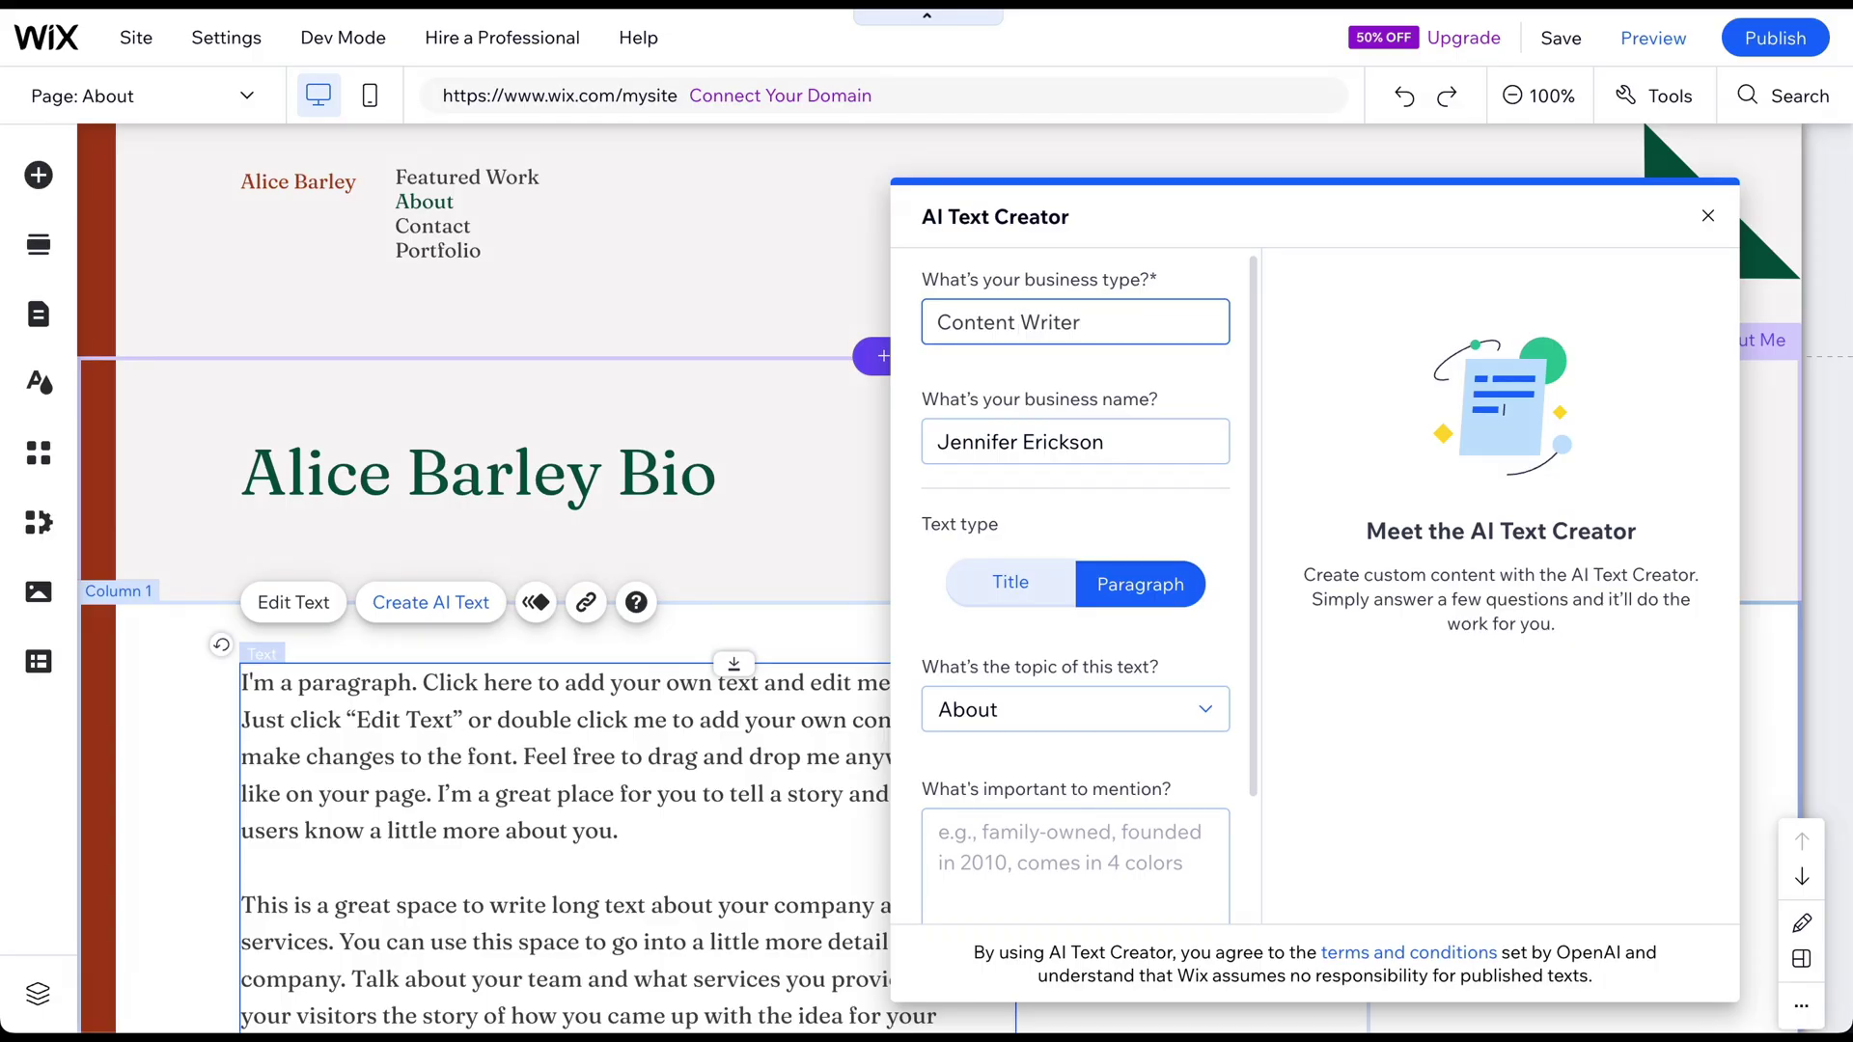
Generate AI paragraph options for the About page text and scroll through them
scroll(1071, 579, "down", 3)
left_click(1074, 875)
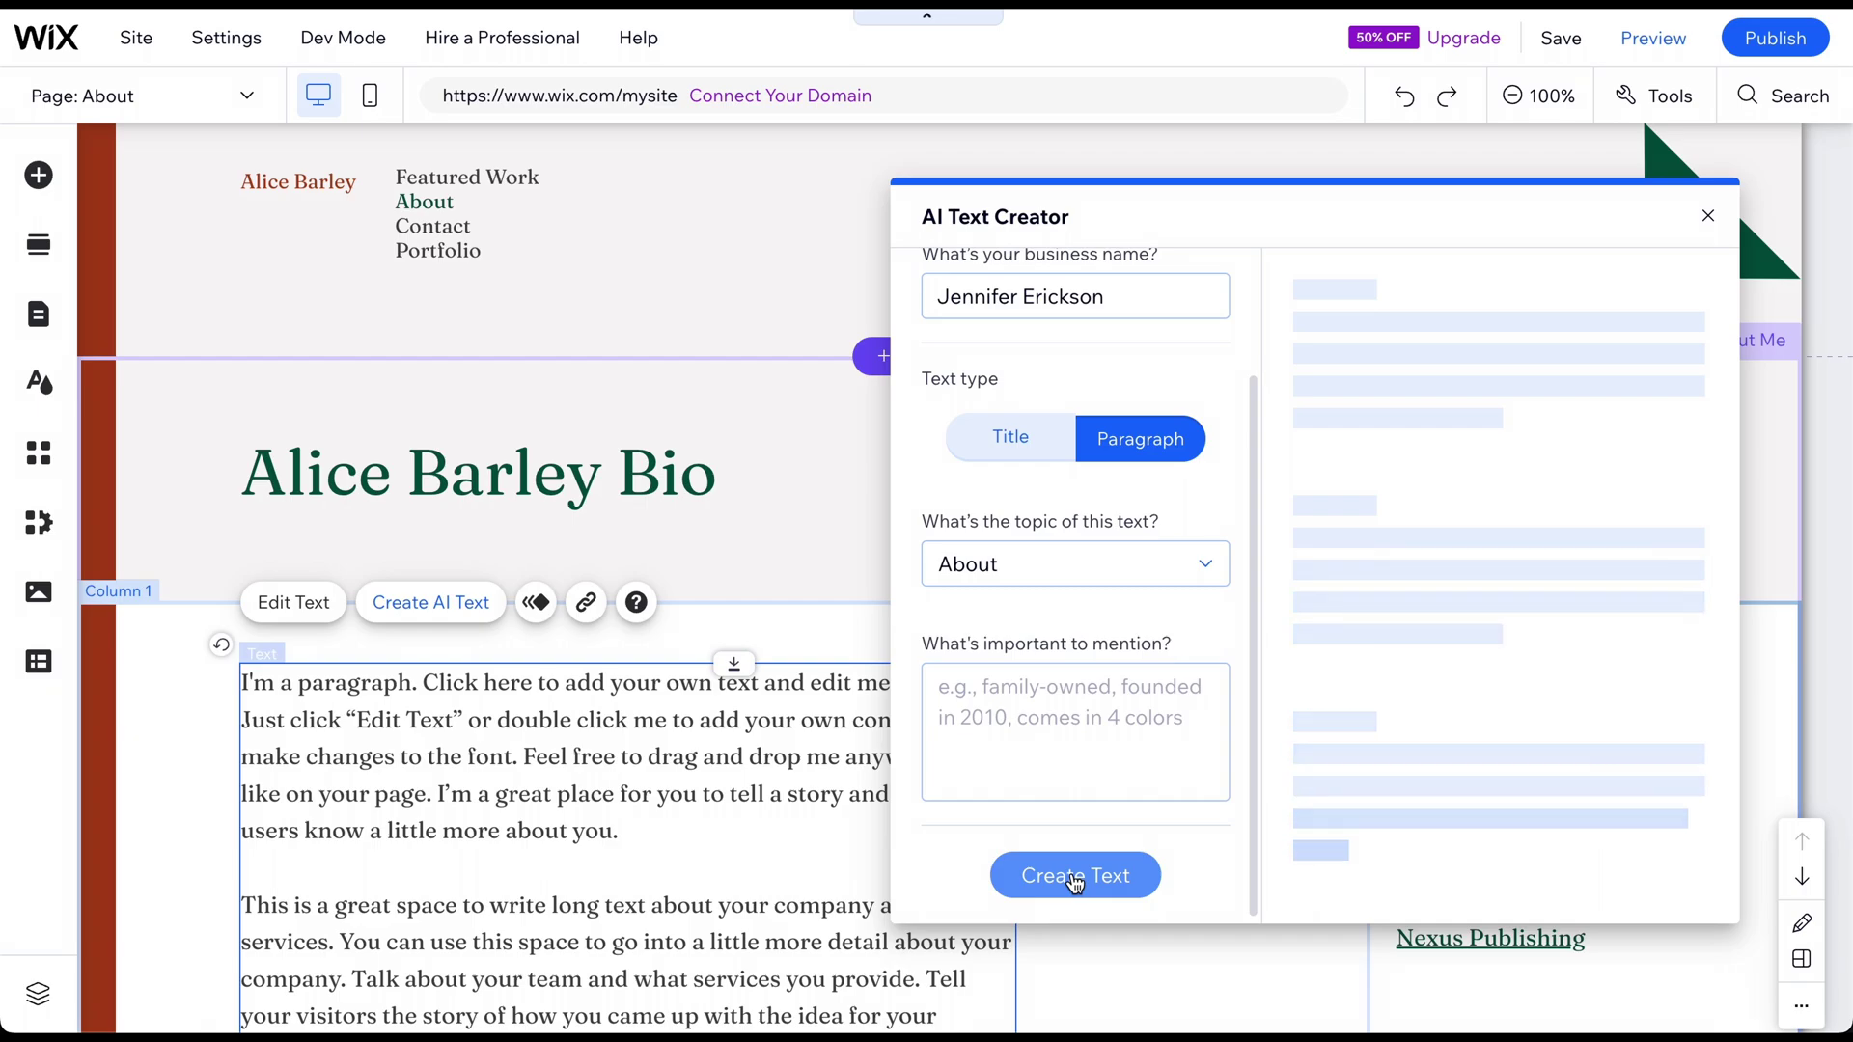
scroll(1438, 640, "down", 3)
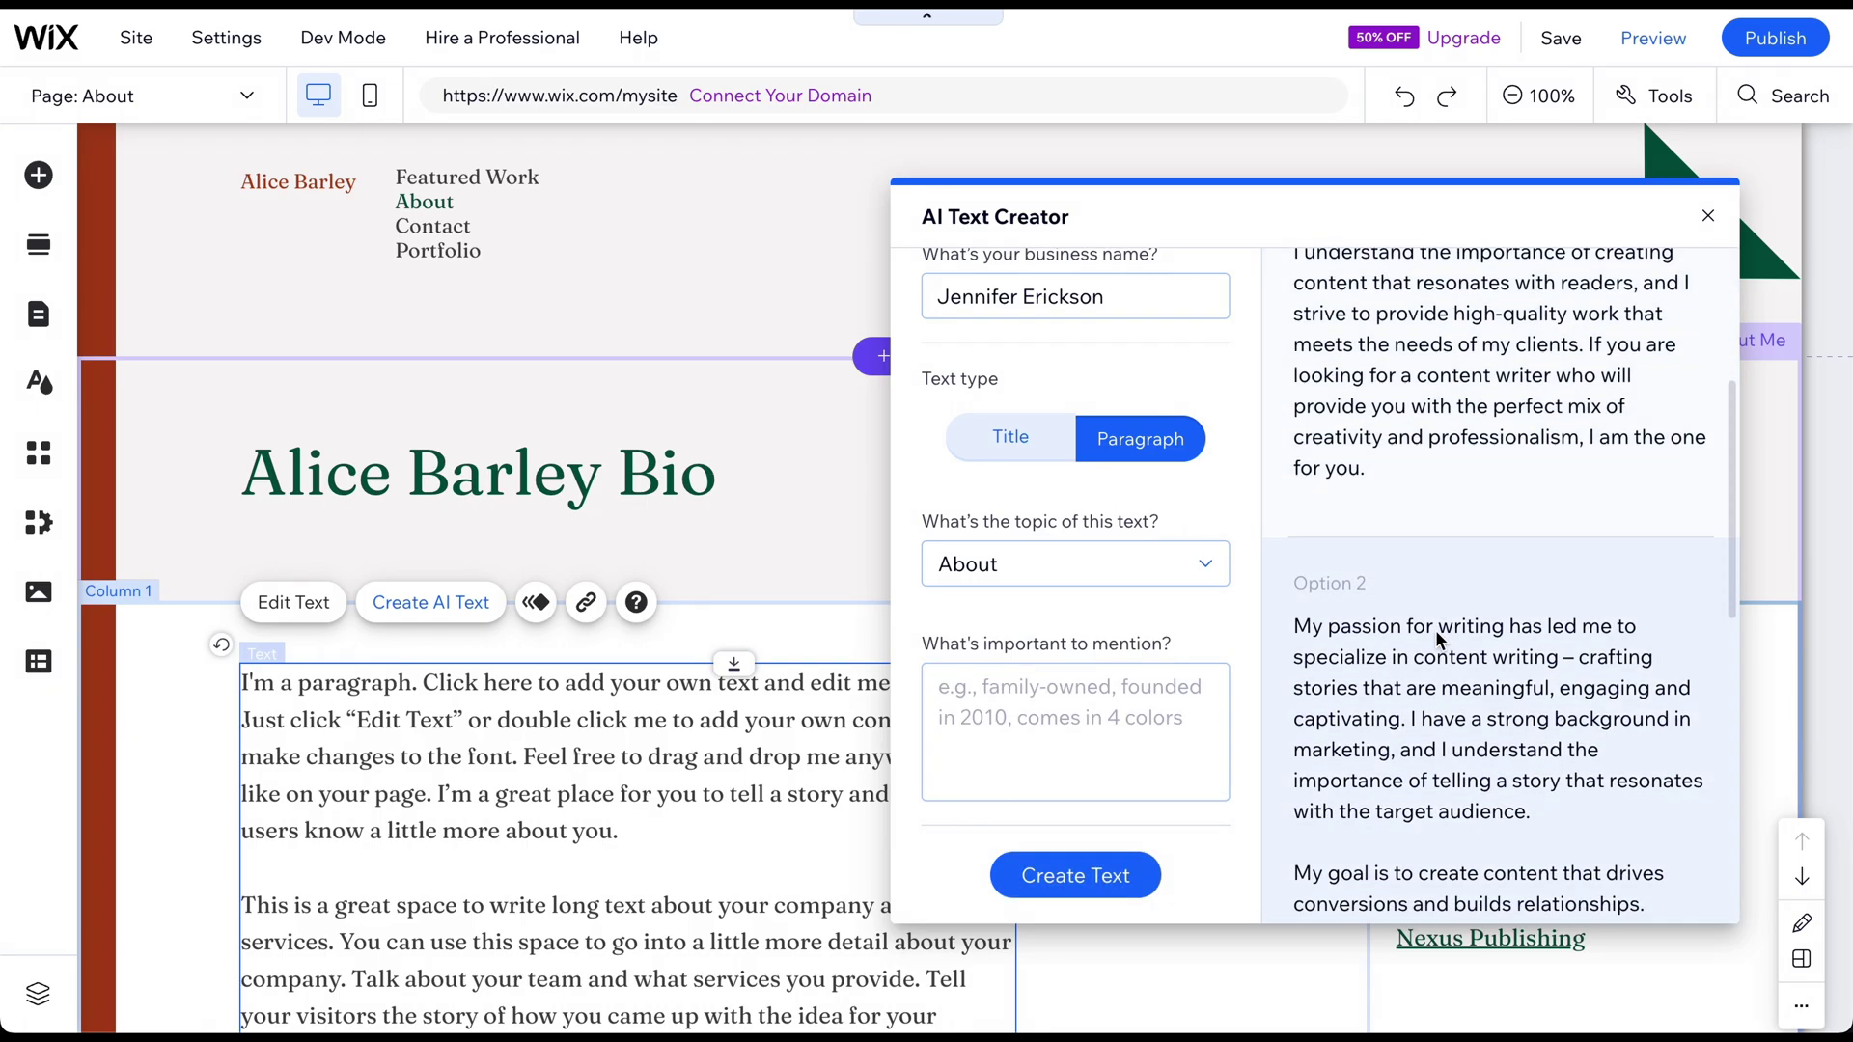
scroll(1438, 640, "down", 2)
scroll(1437, 639, "down", 3)
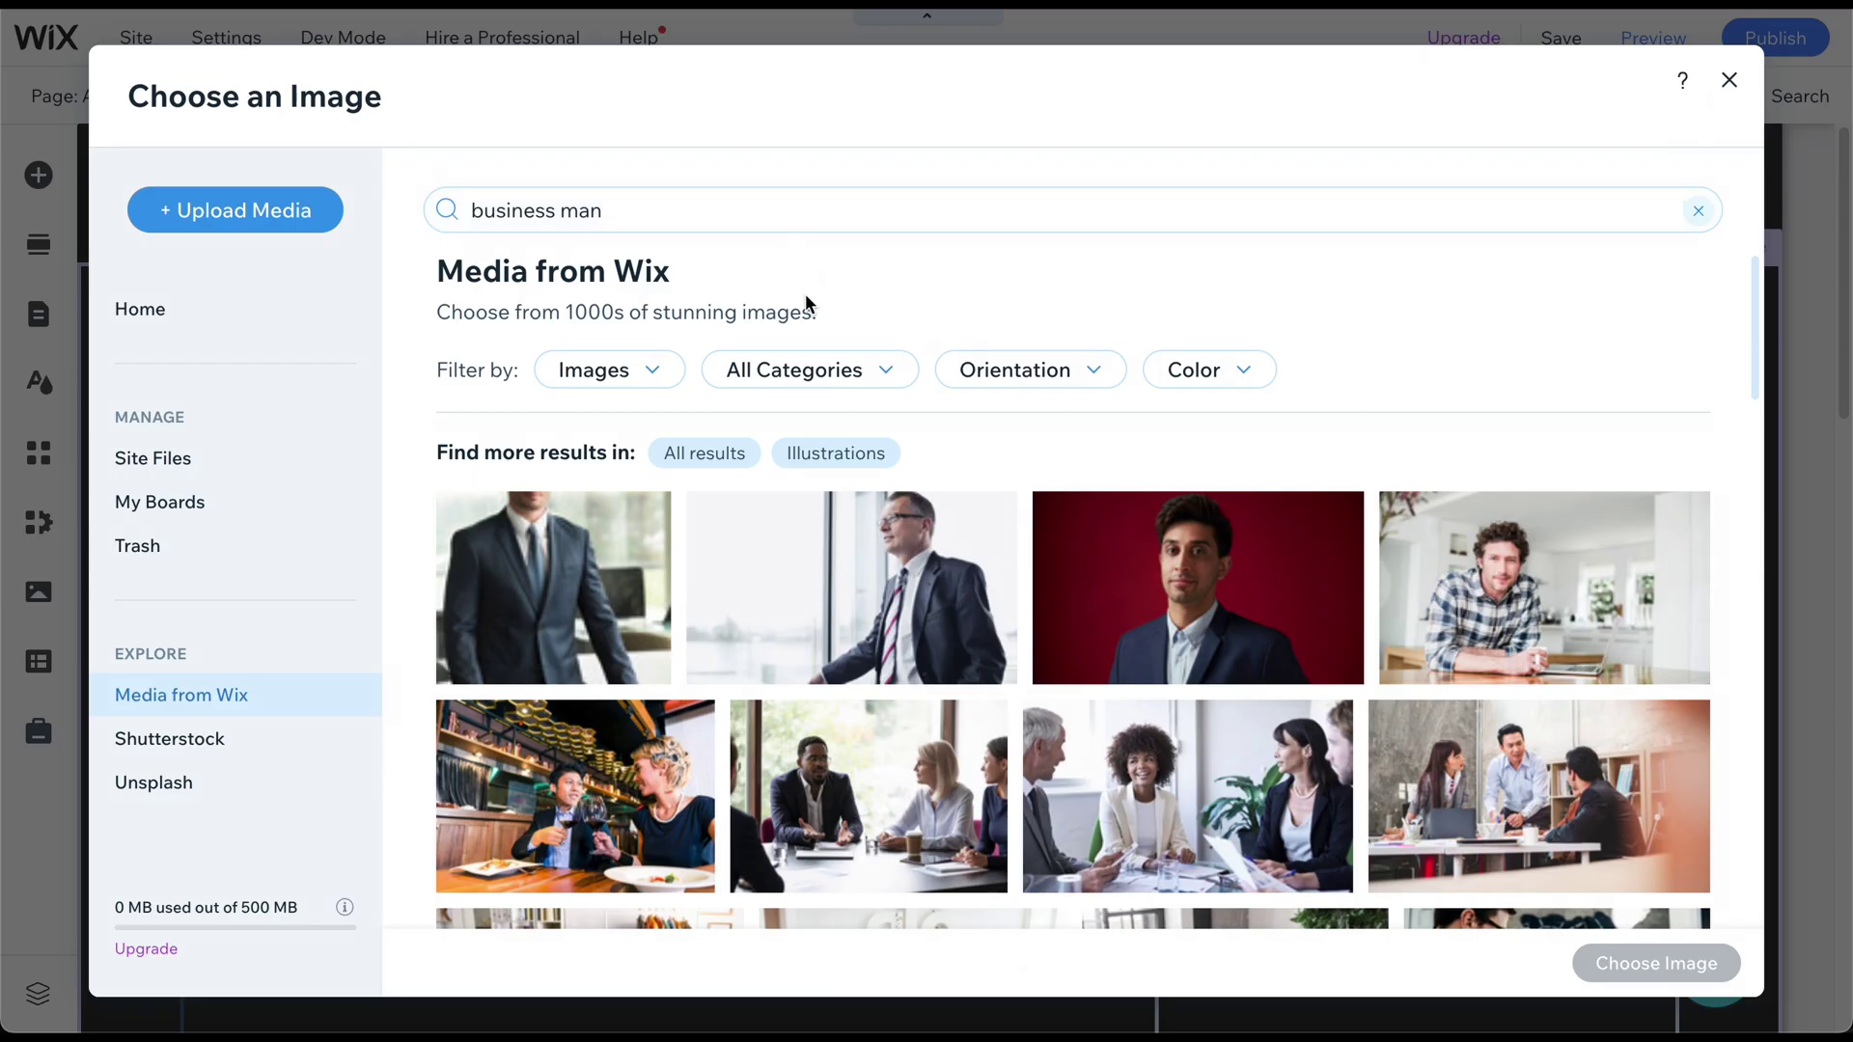
scroll(673, 516, "down", 2)
scroll(674, 516, "down", 3)
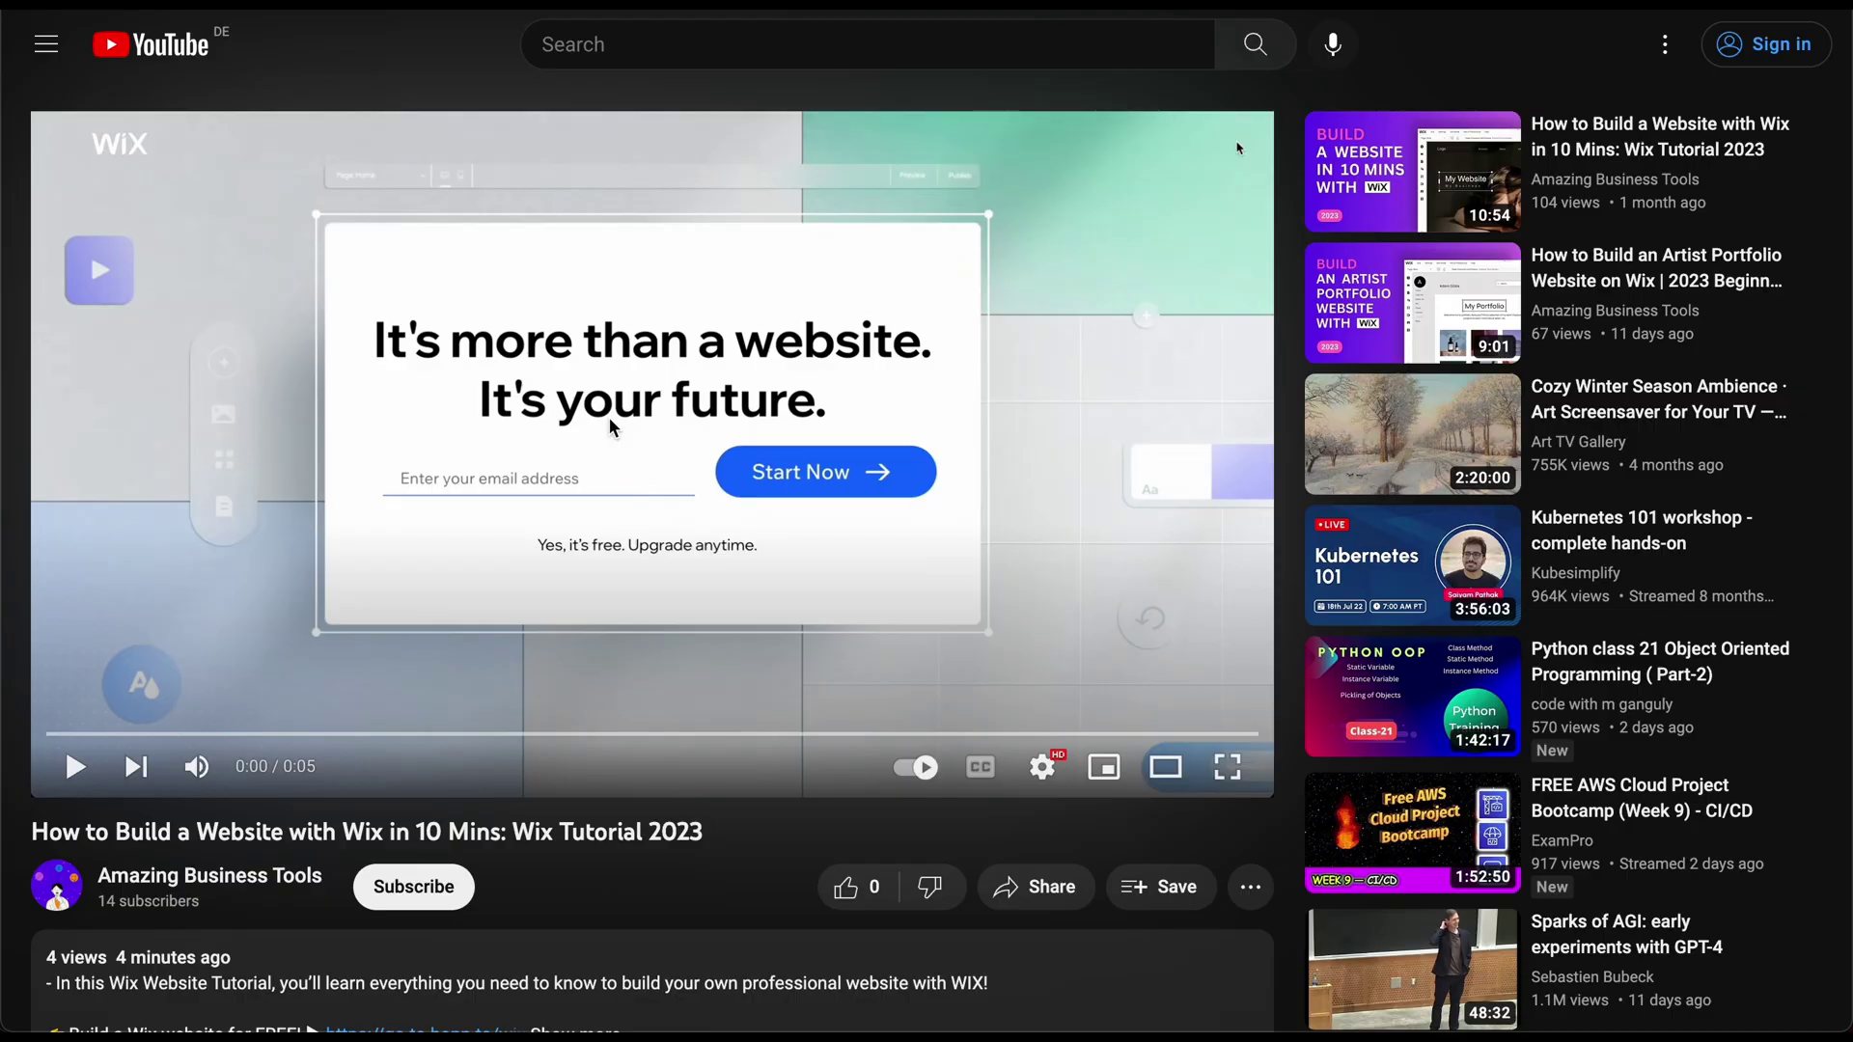
Scroll the YouTube video page down to the Wix link in the description
scroll(610, 424, "down", 3)
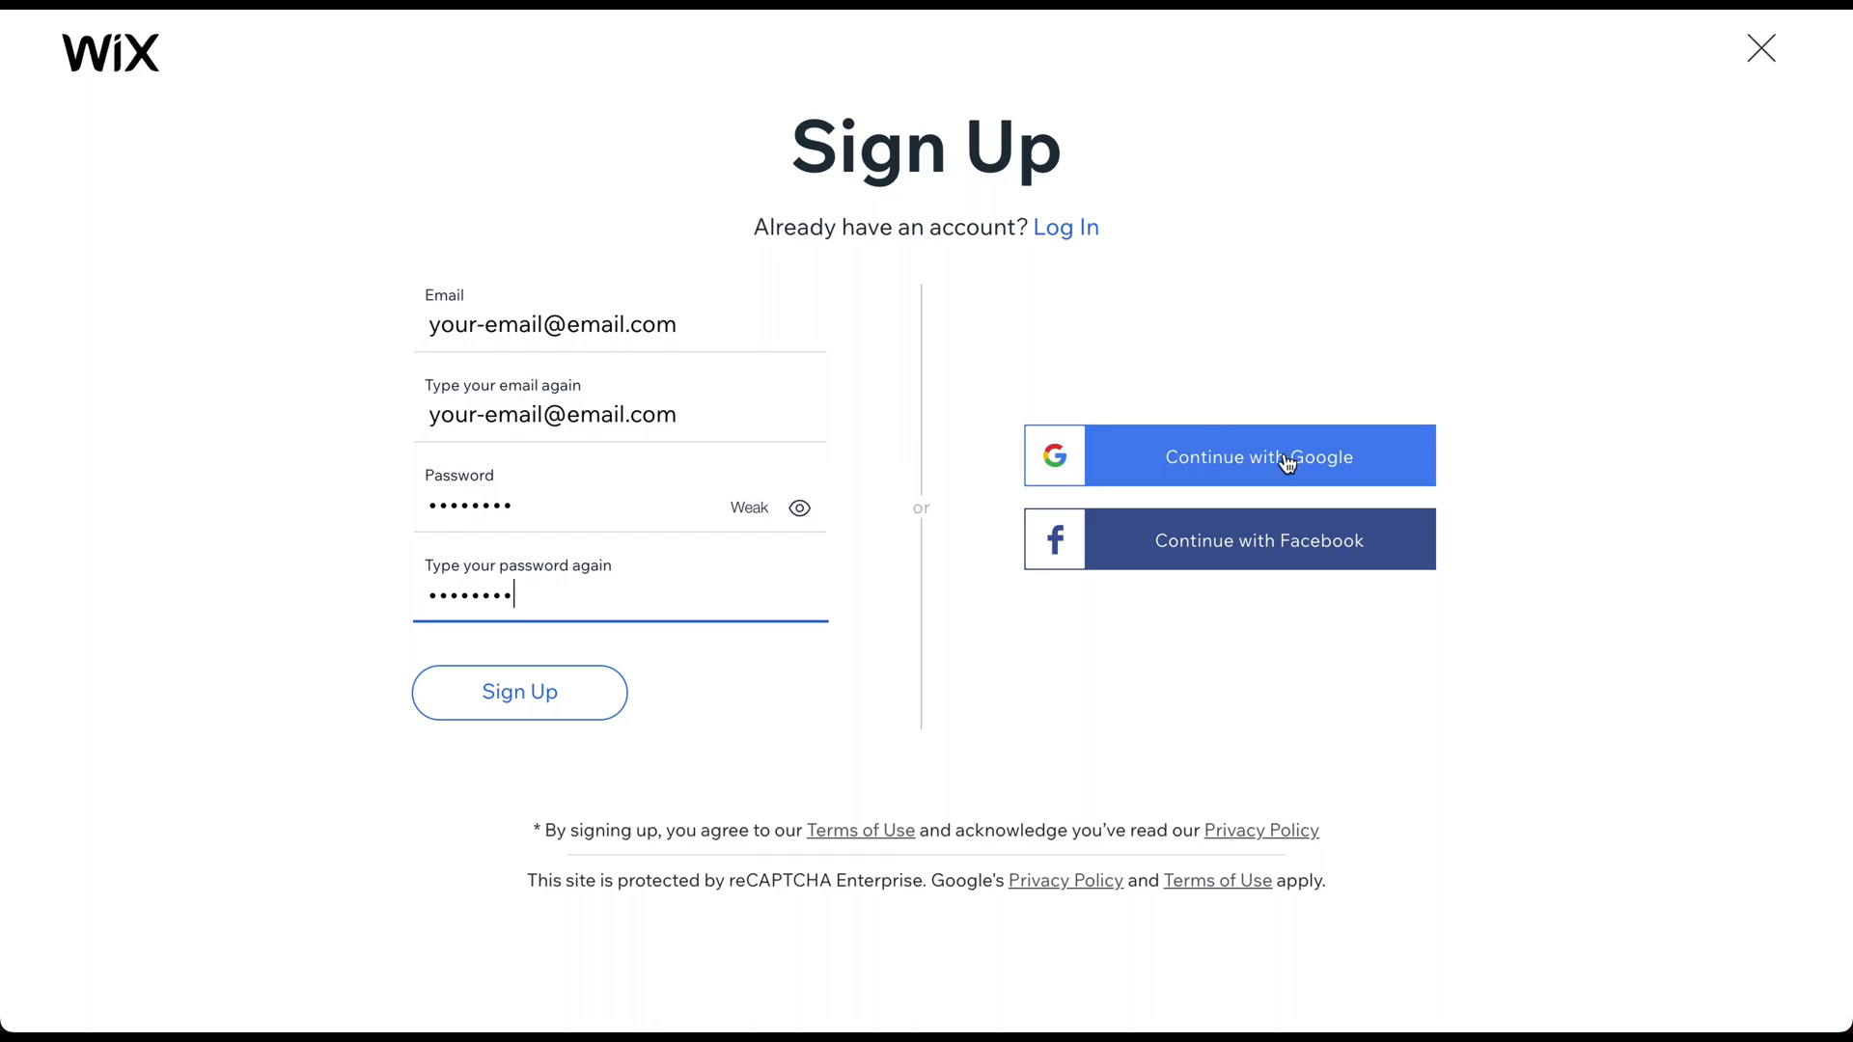
Create the Wix account and describe the site as a personal Writing Portfolio
left_click(532, 695)
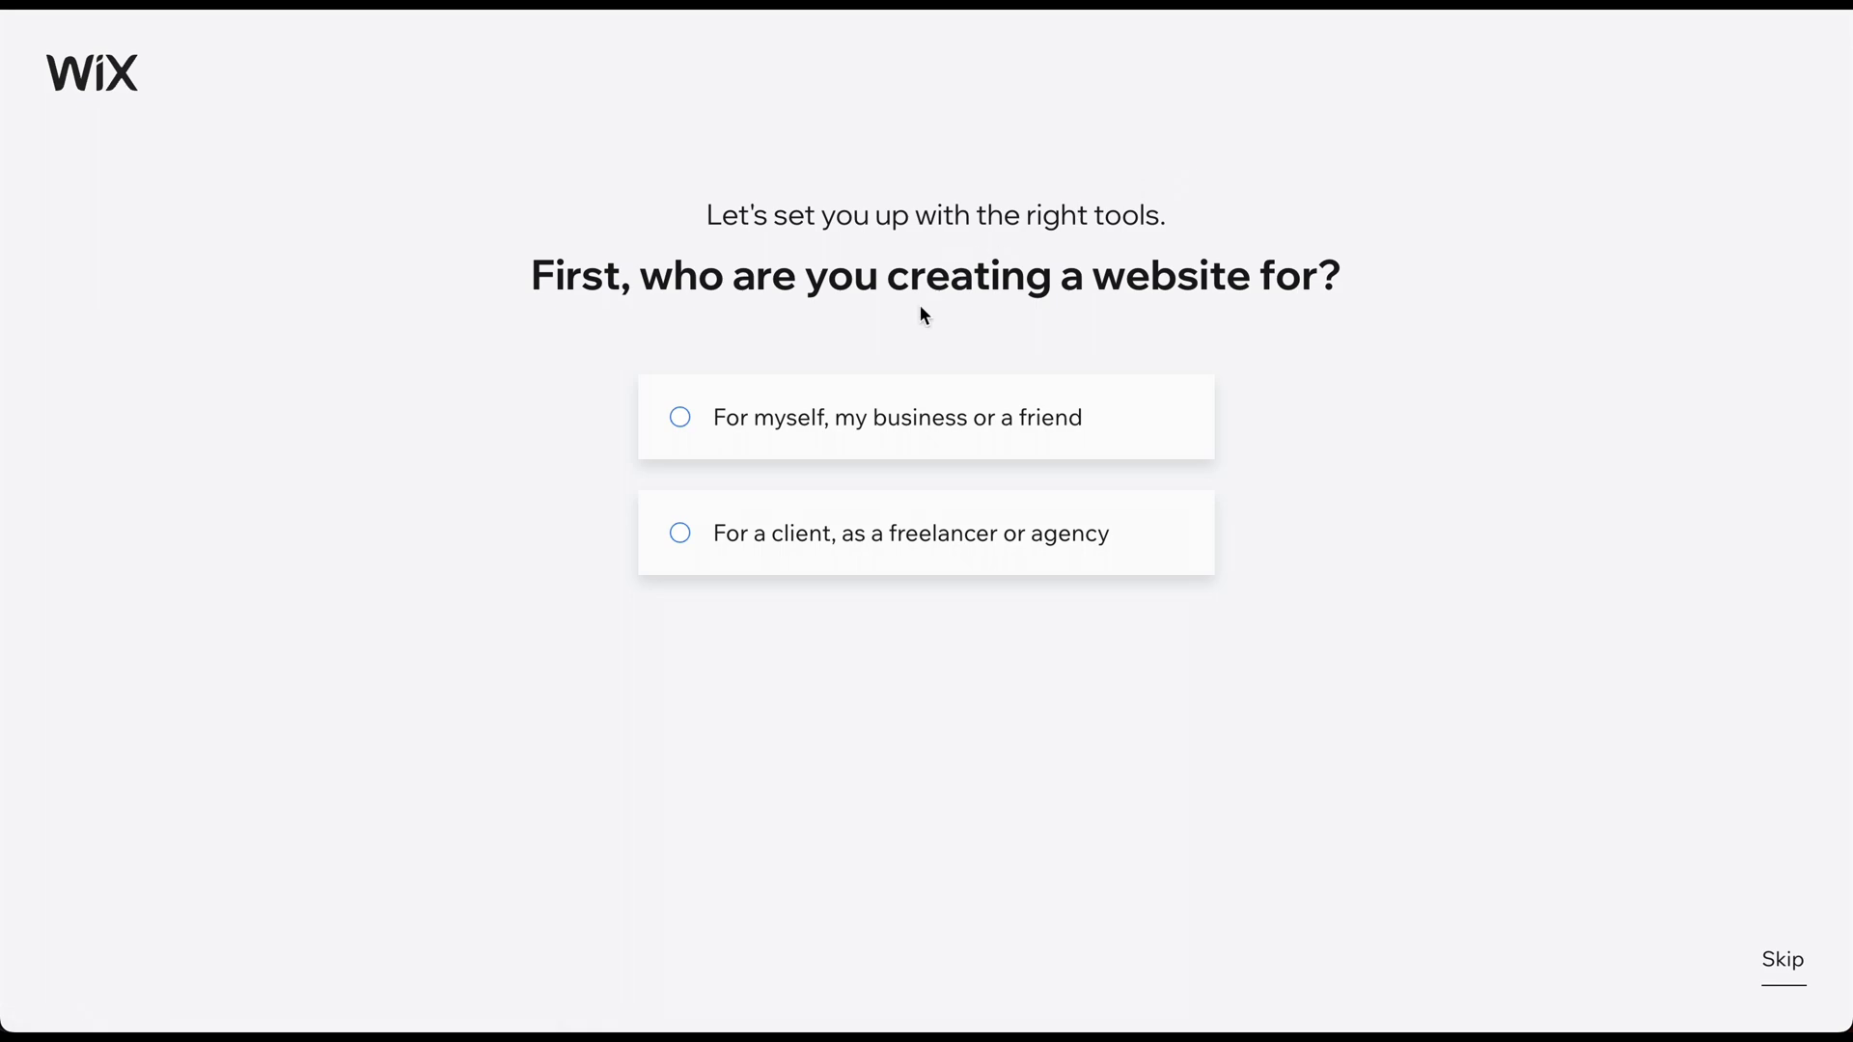
left_click(920, 422)
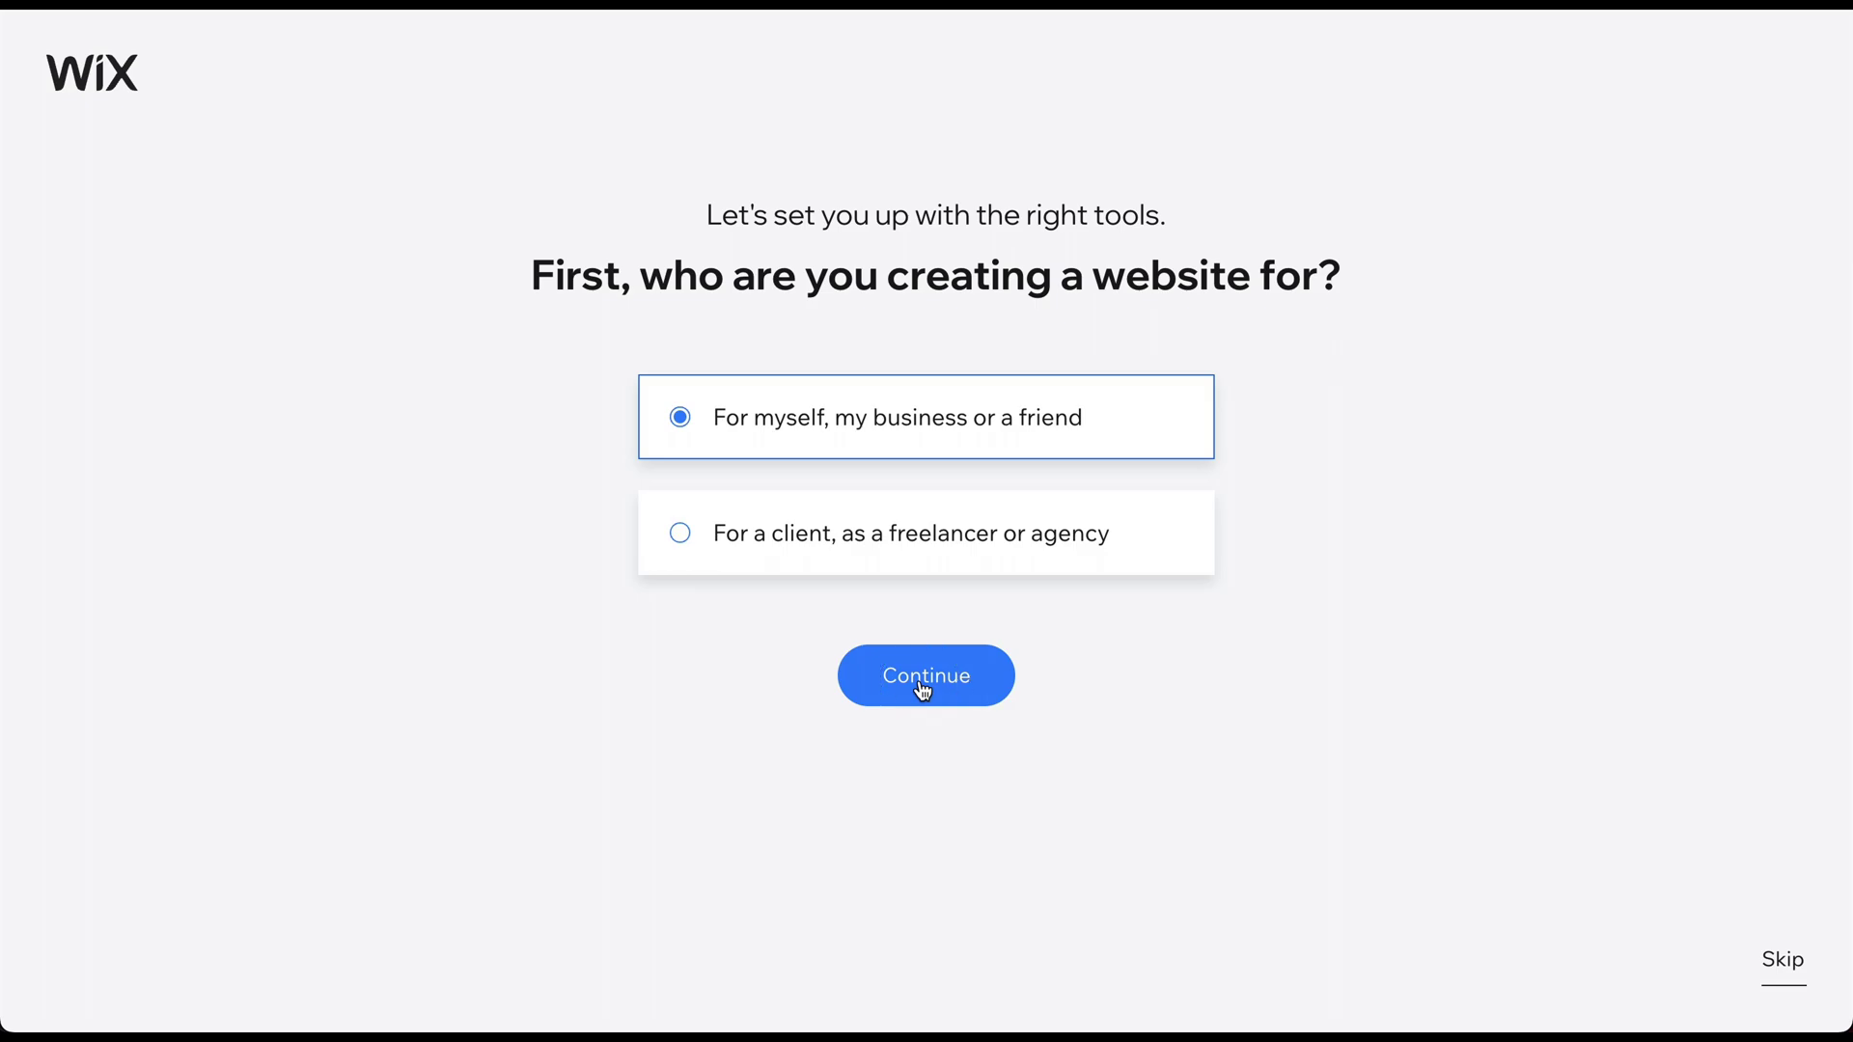
left_click(923, 687)
type("Writing ")
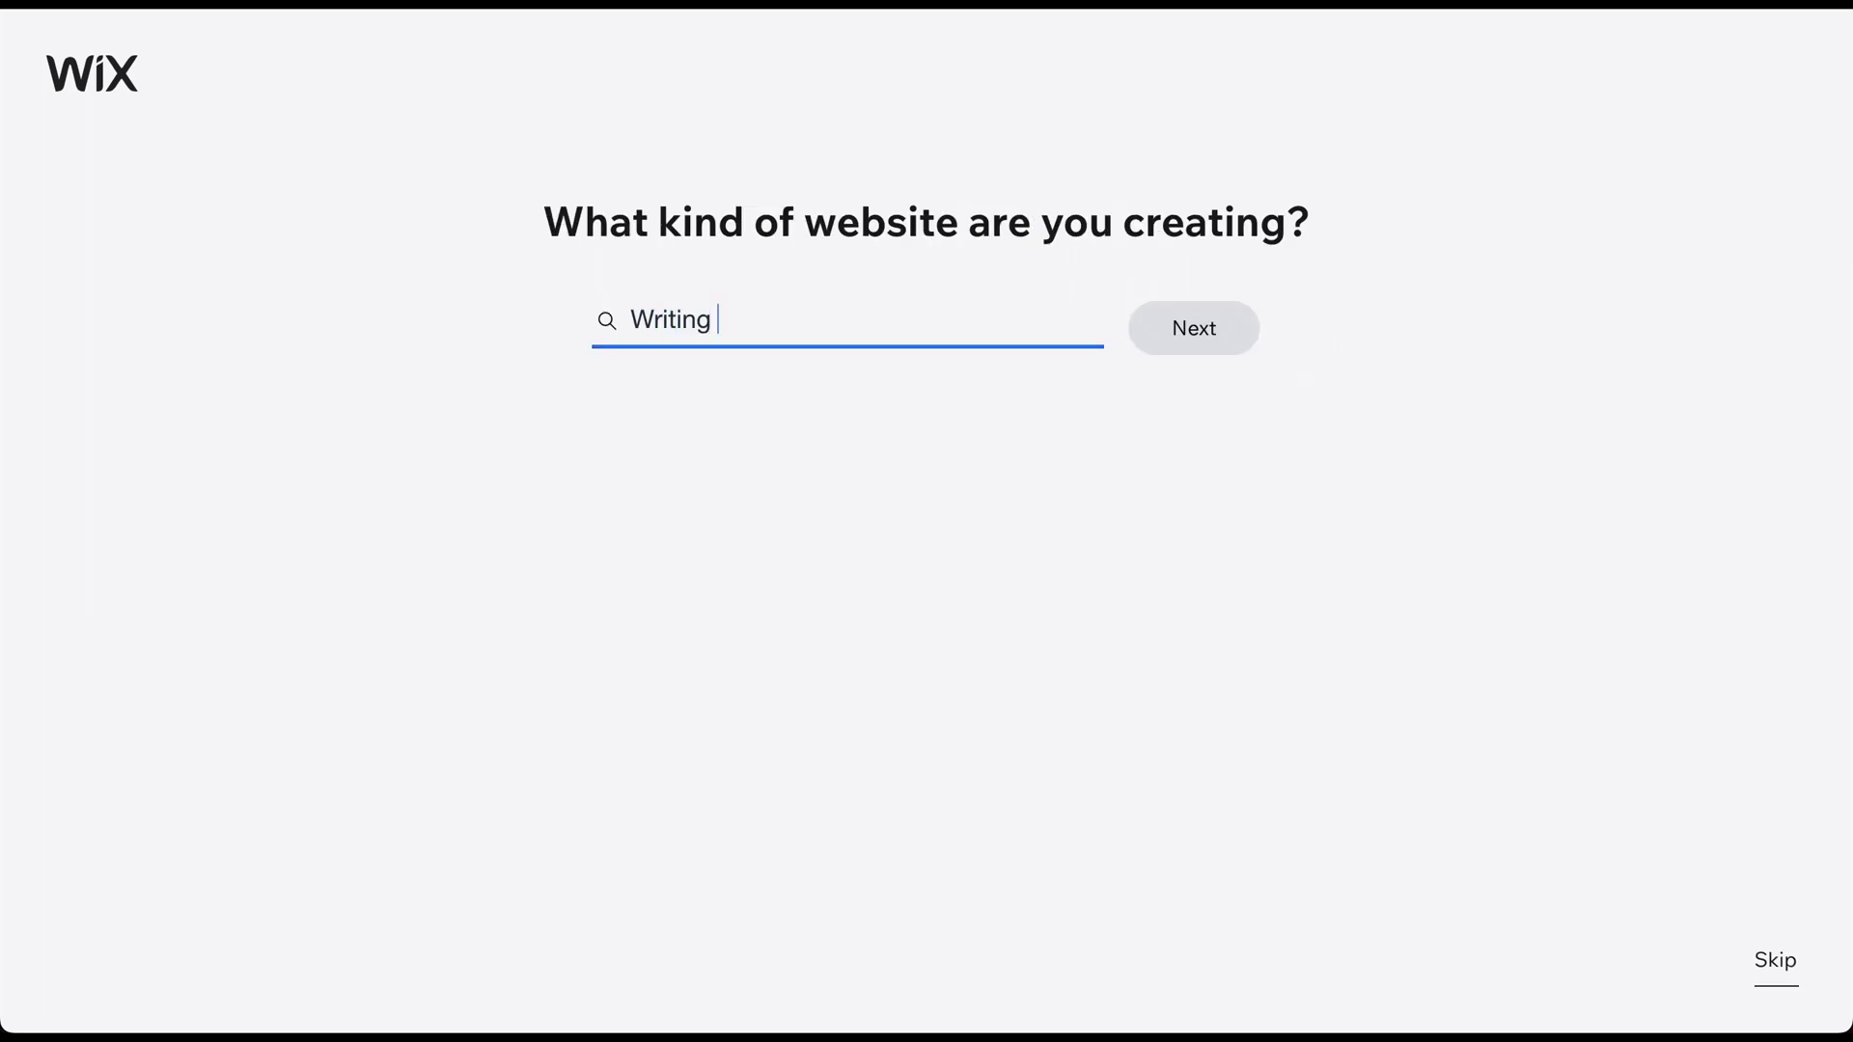
type("Portfolio")
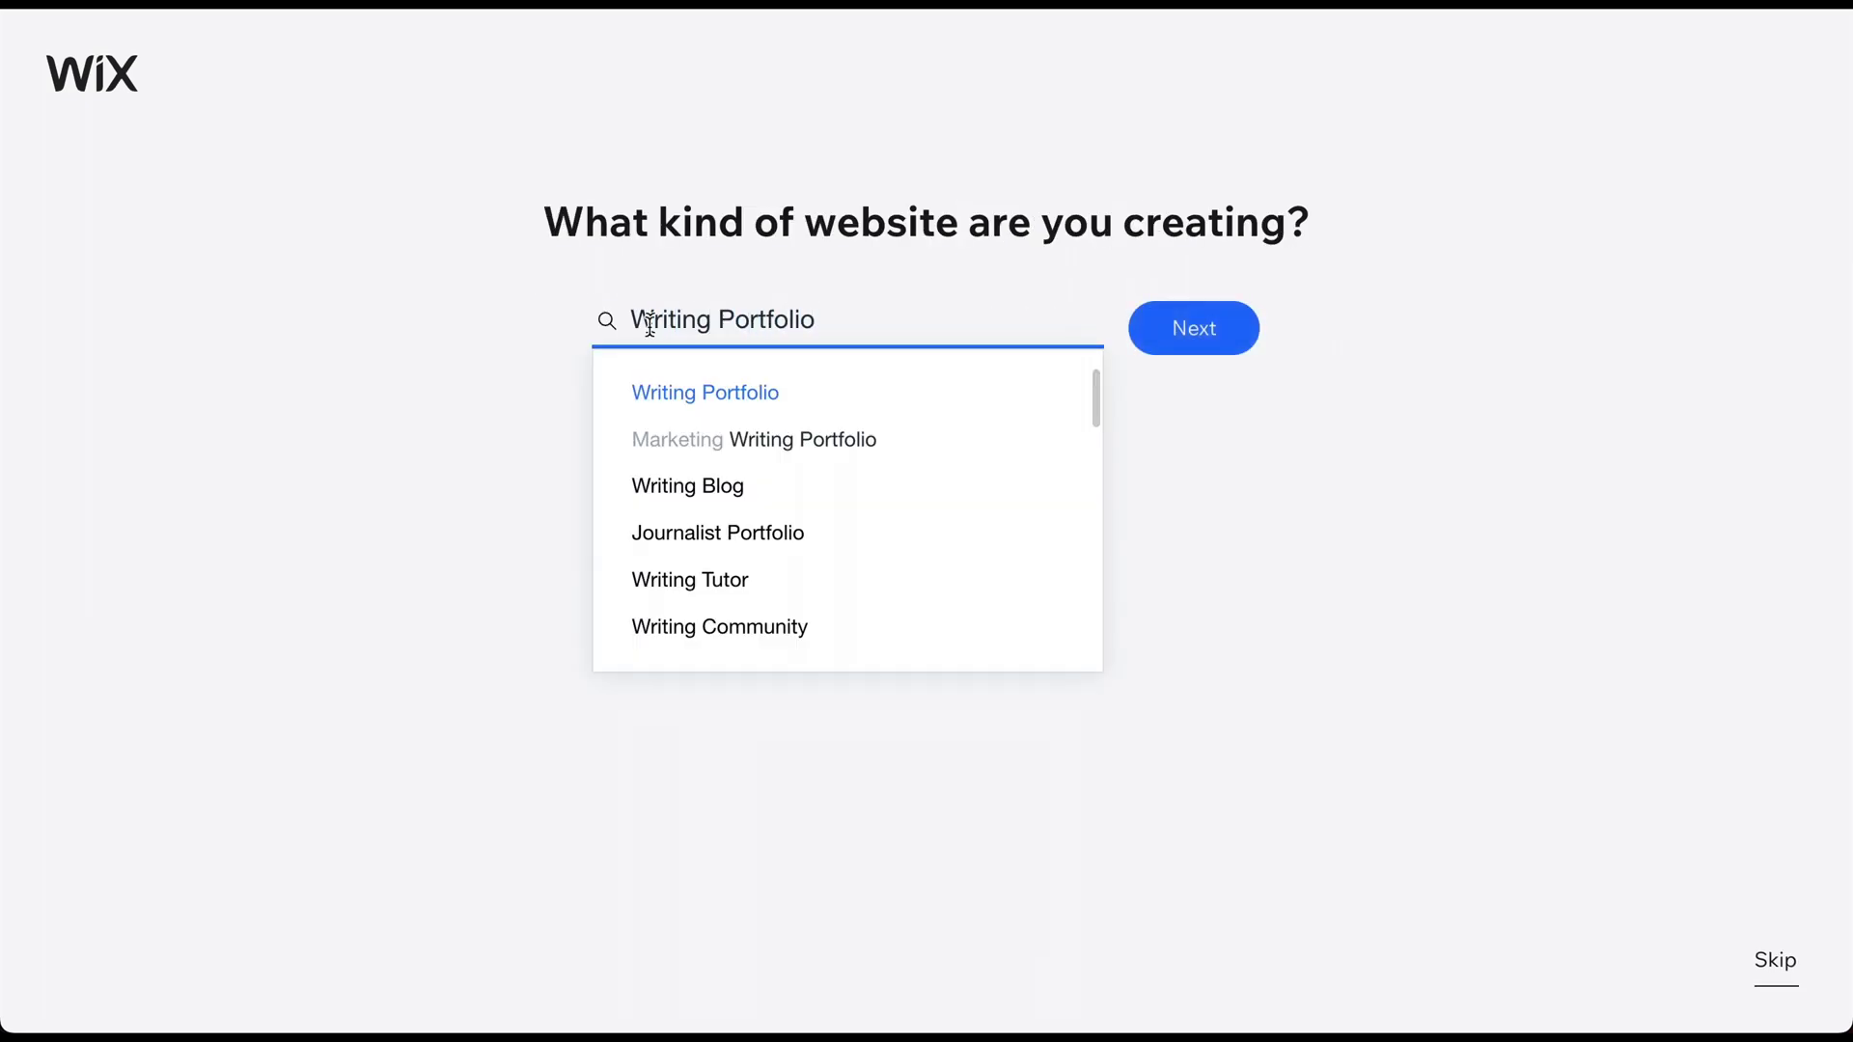
left_click(643, 396)
left_click(1179, 326)
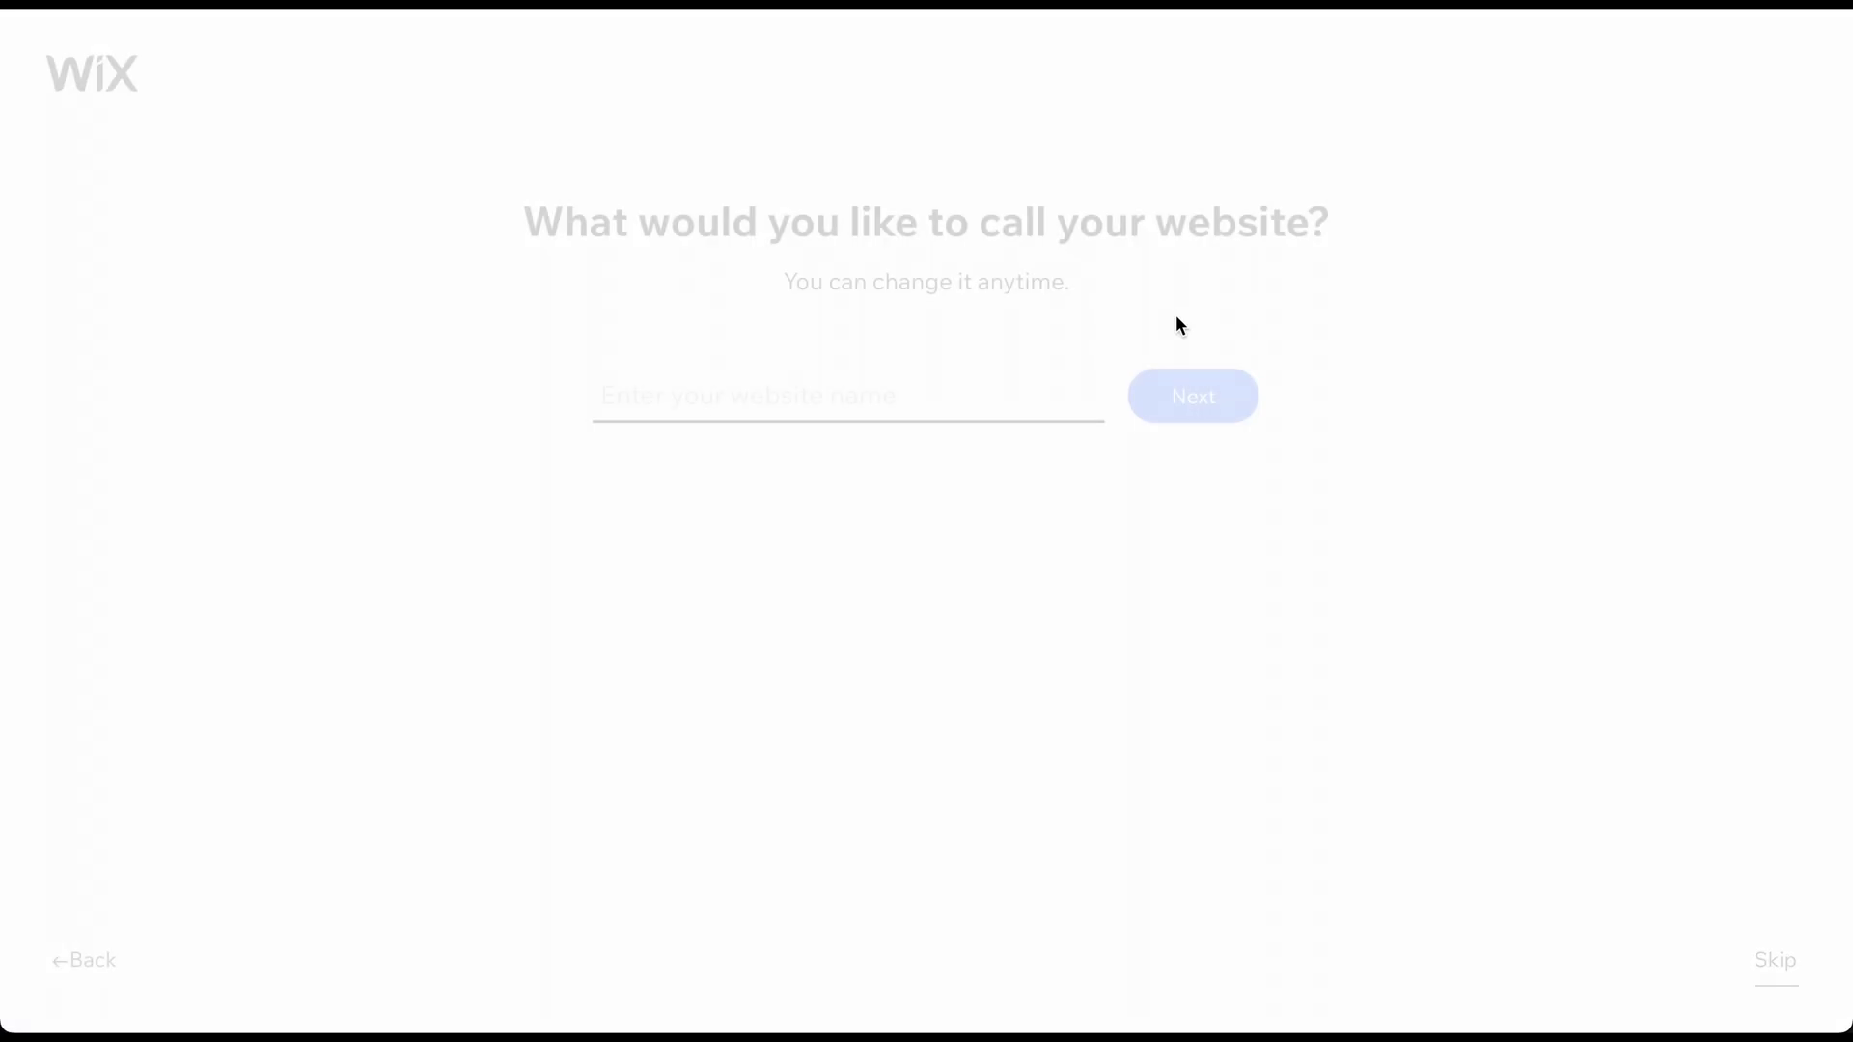
Name the site 'Jennifer Erickson', skip extra features, and go to the dashboard
type("Jennifer Erickson")
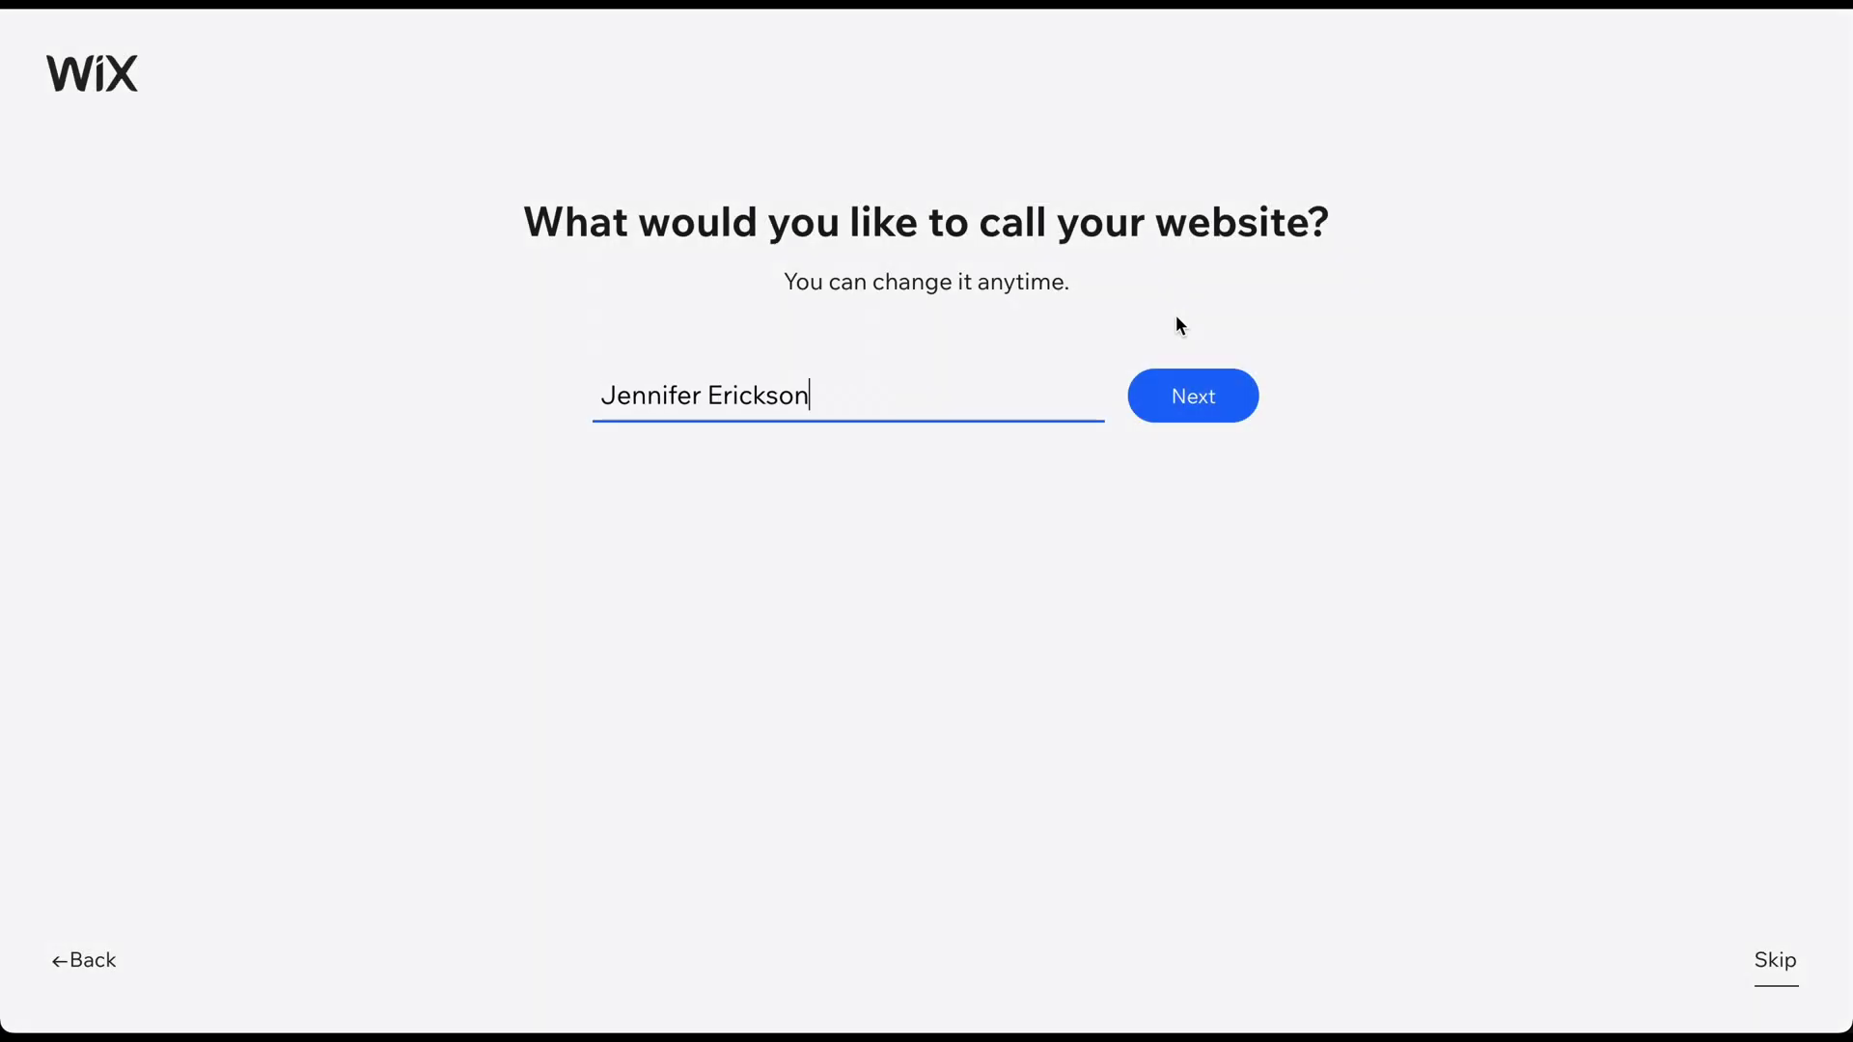
left_click(1201, 400)
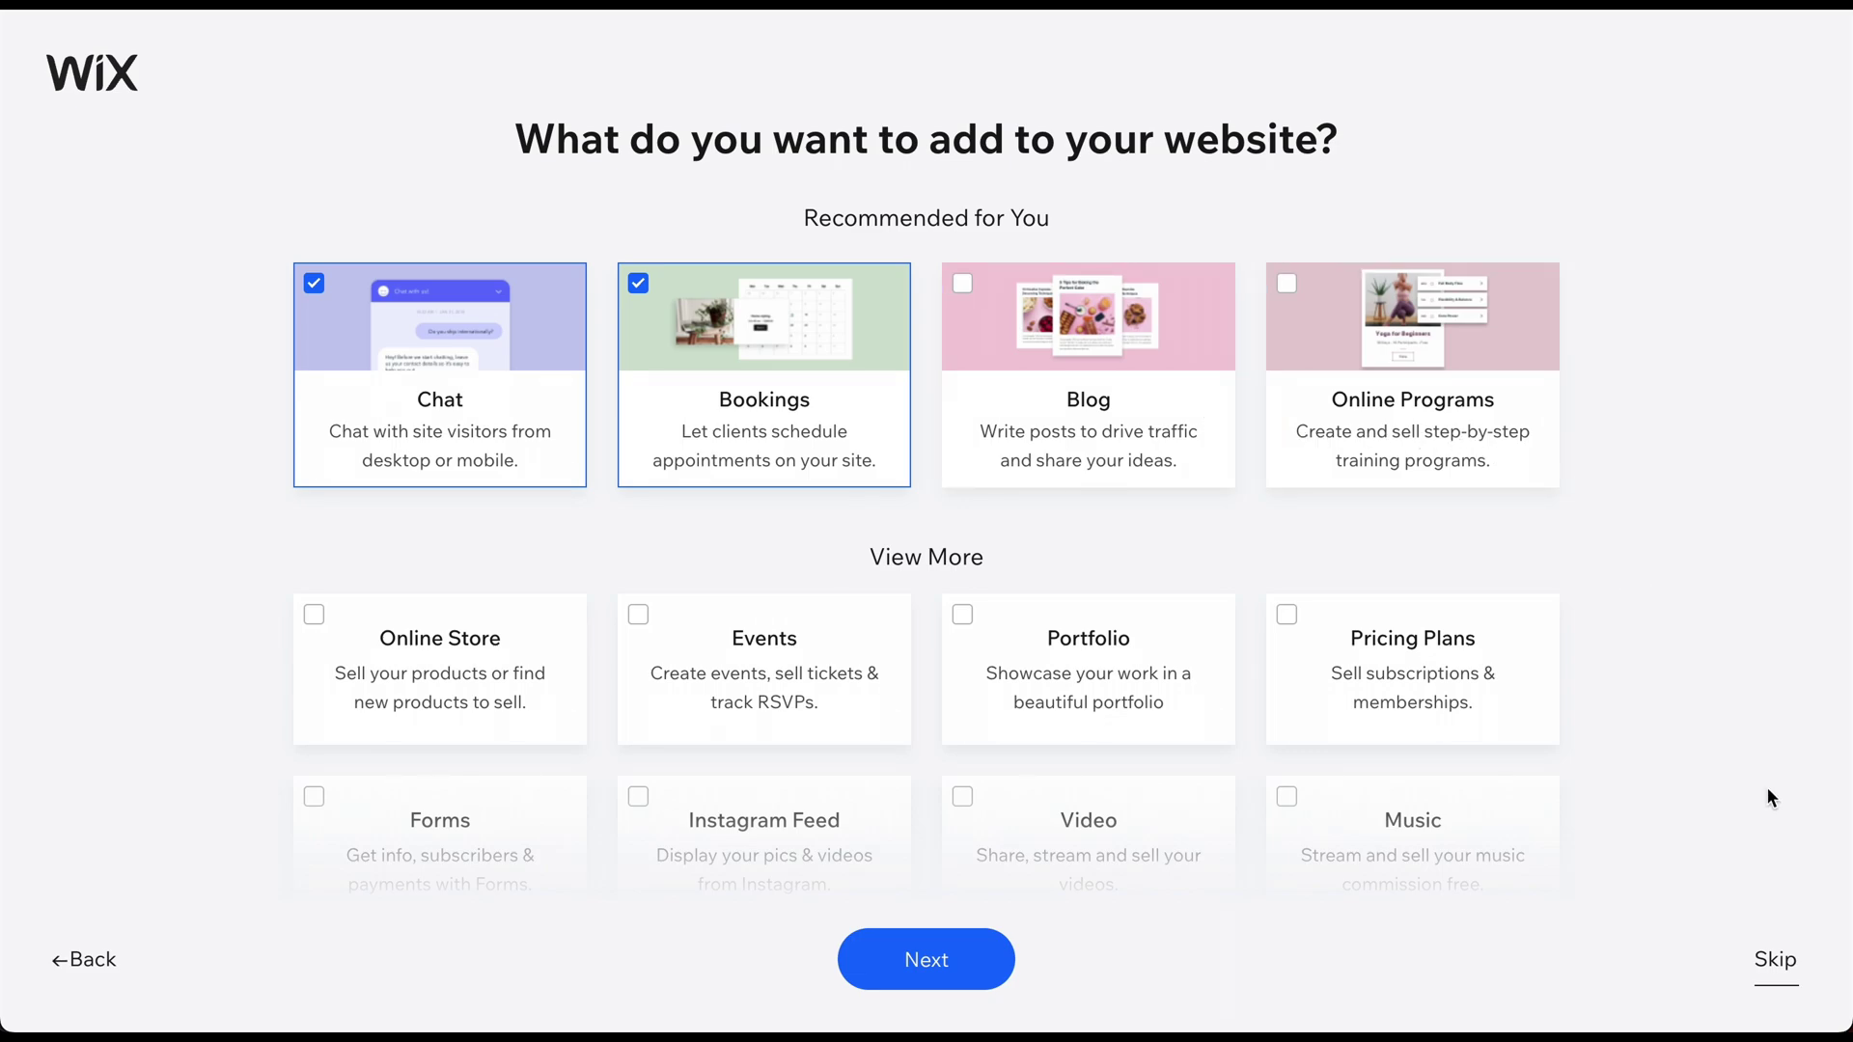
left_click(1760, 963)
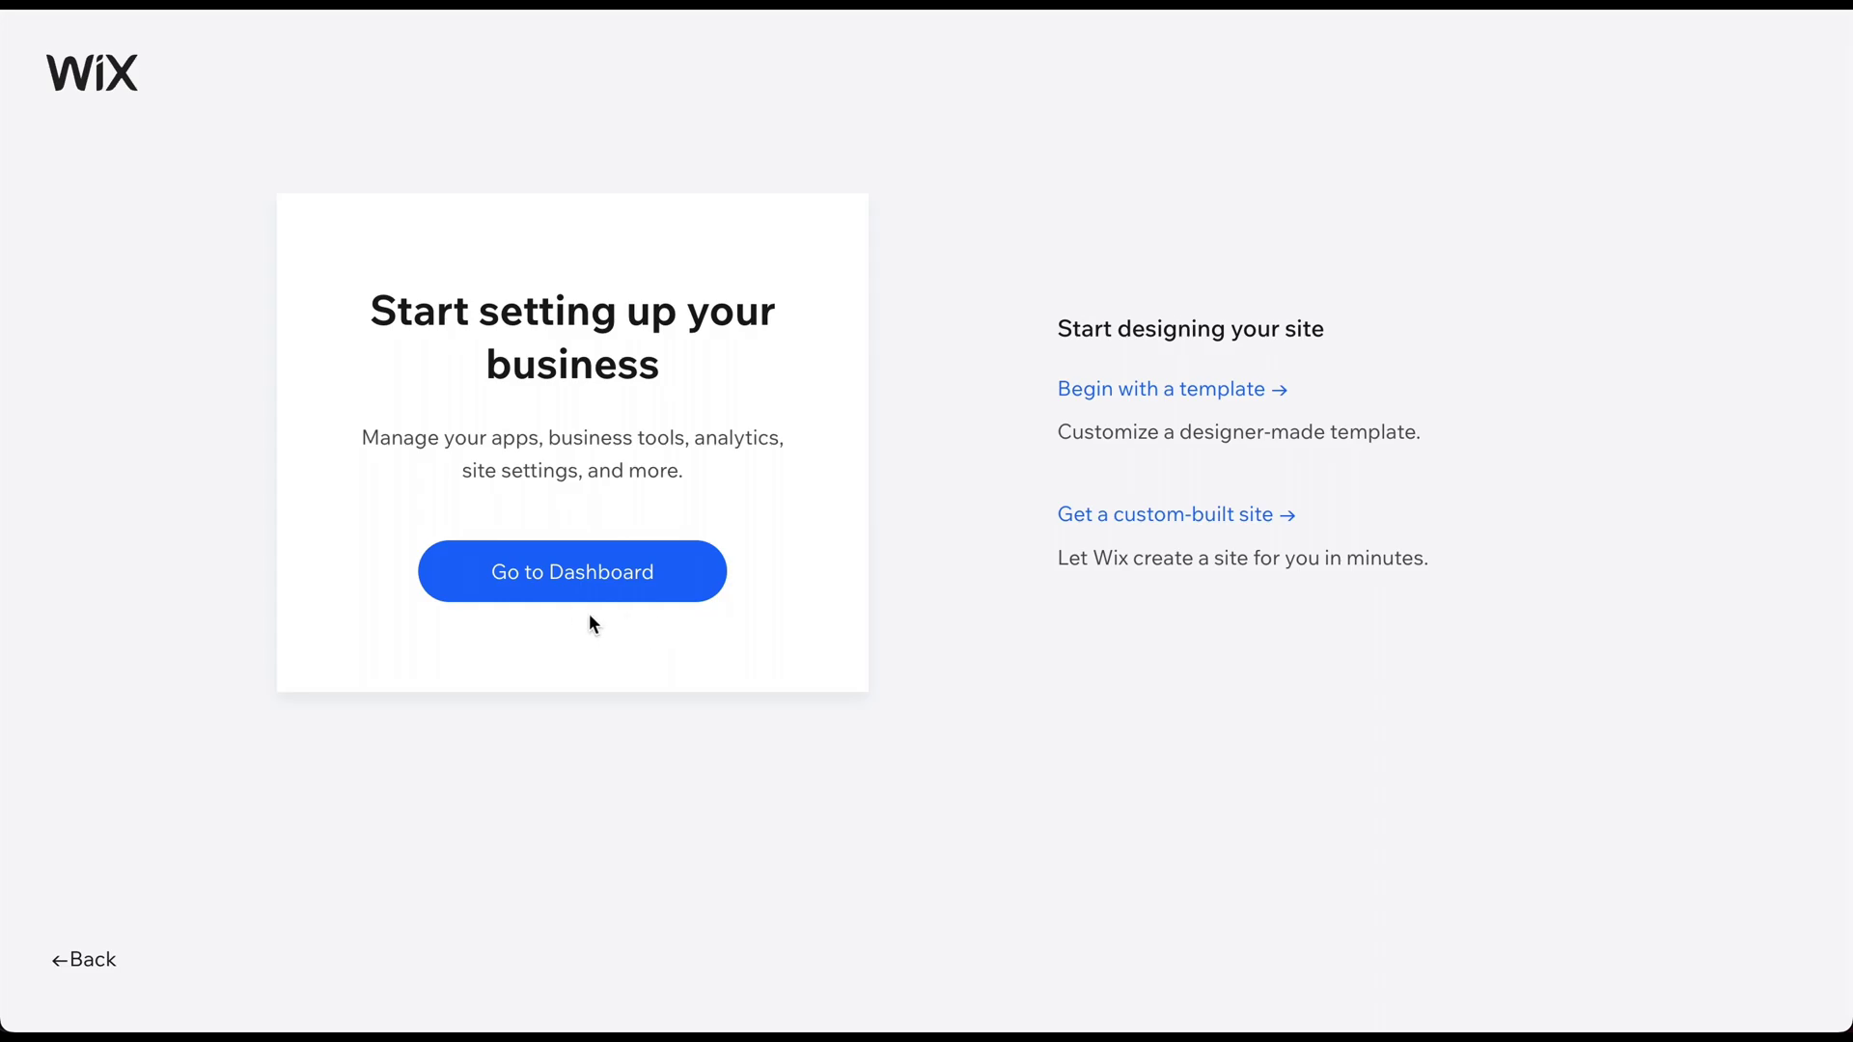
left_click(542, 578)
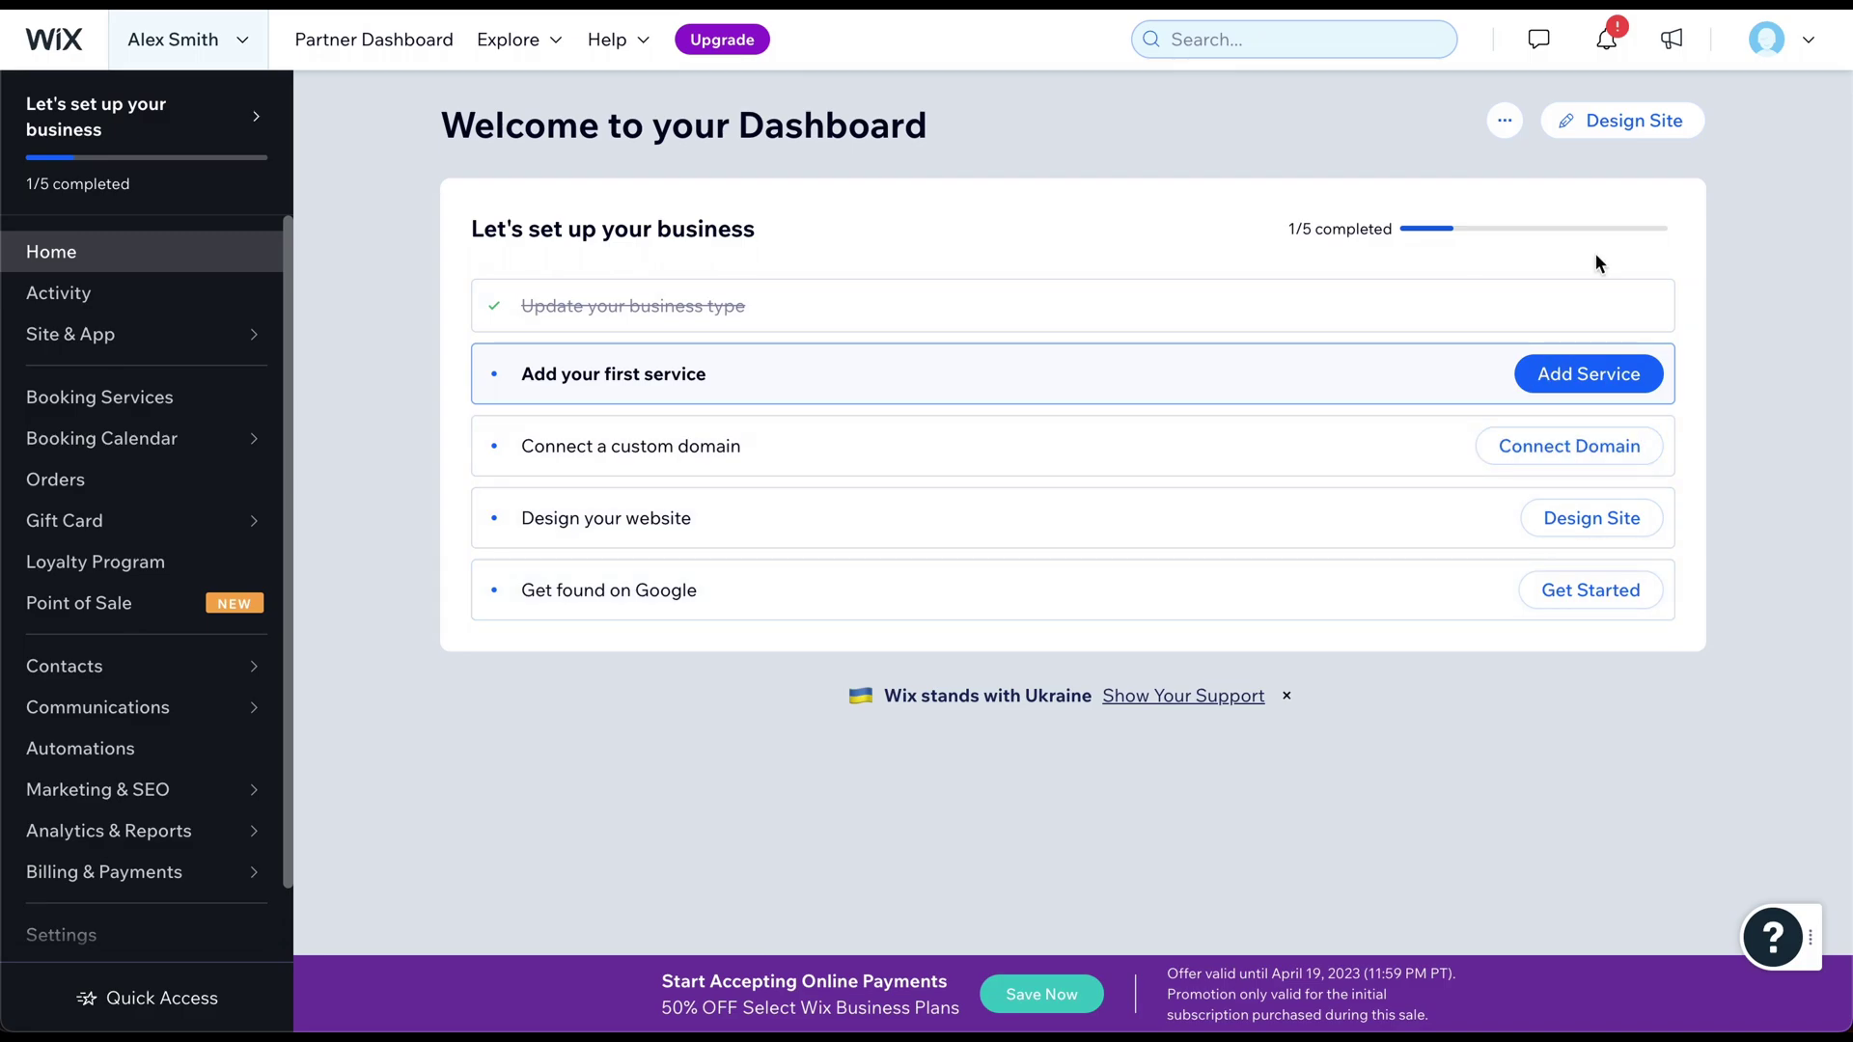
Choose Design Site on the dashboard to reach the website design options
left_click(1621, 142)
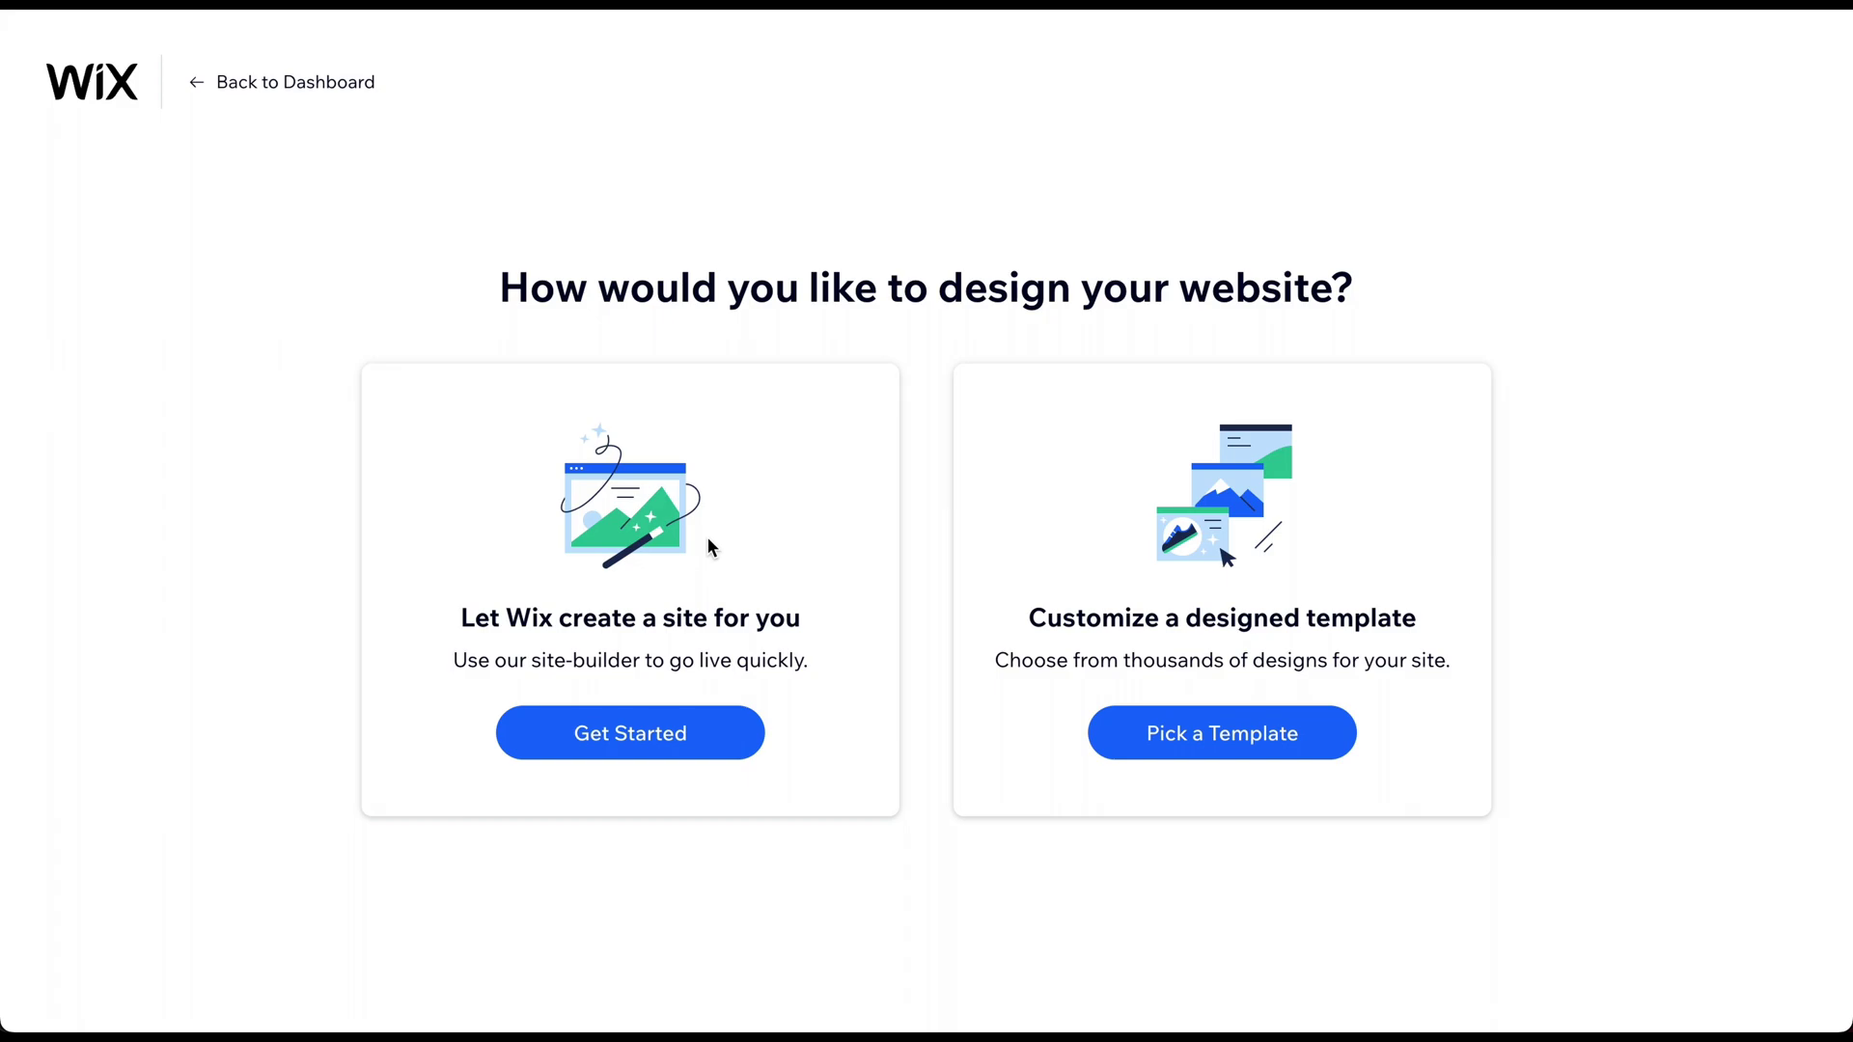
Choose to customize a designed template and browse the template gallery
left_click(1228, 741)
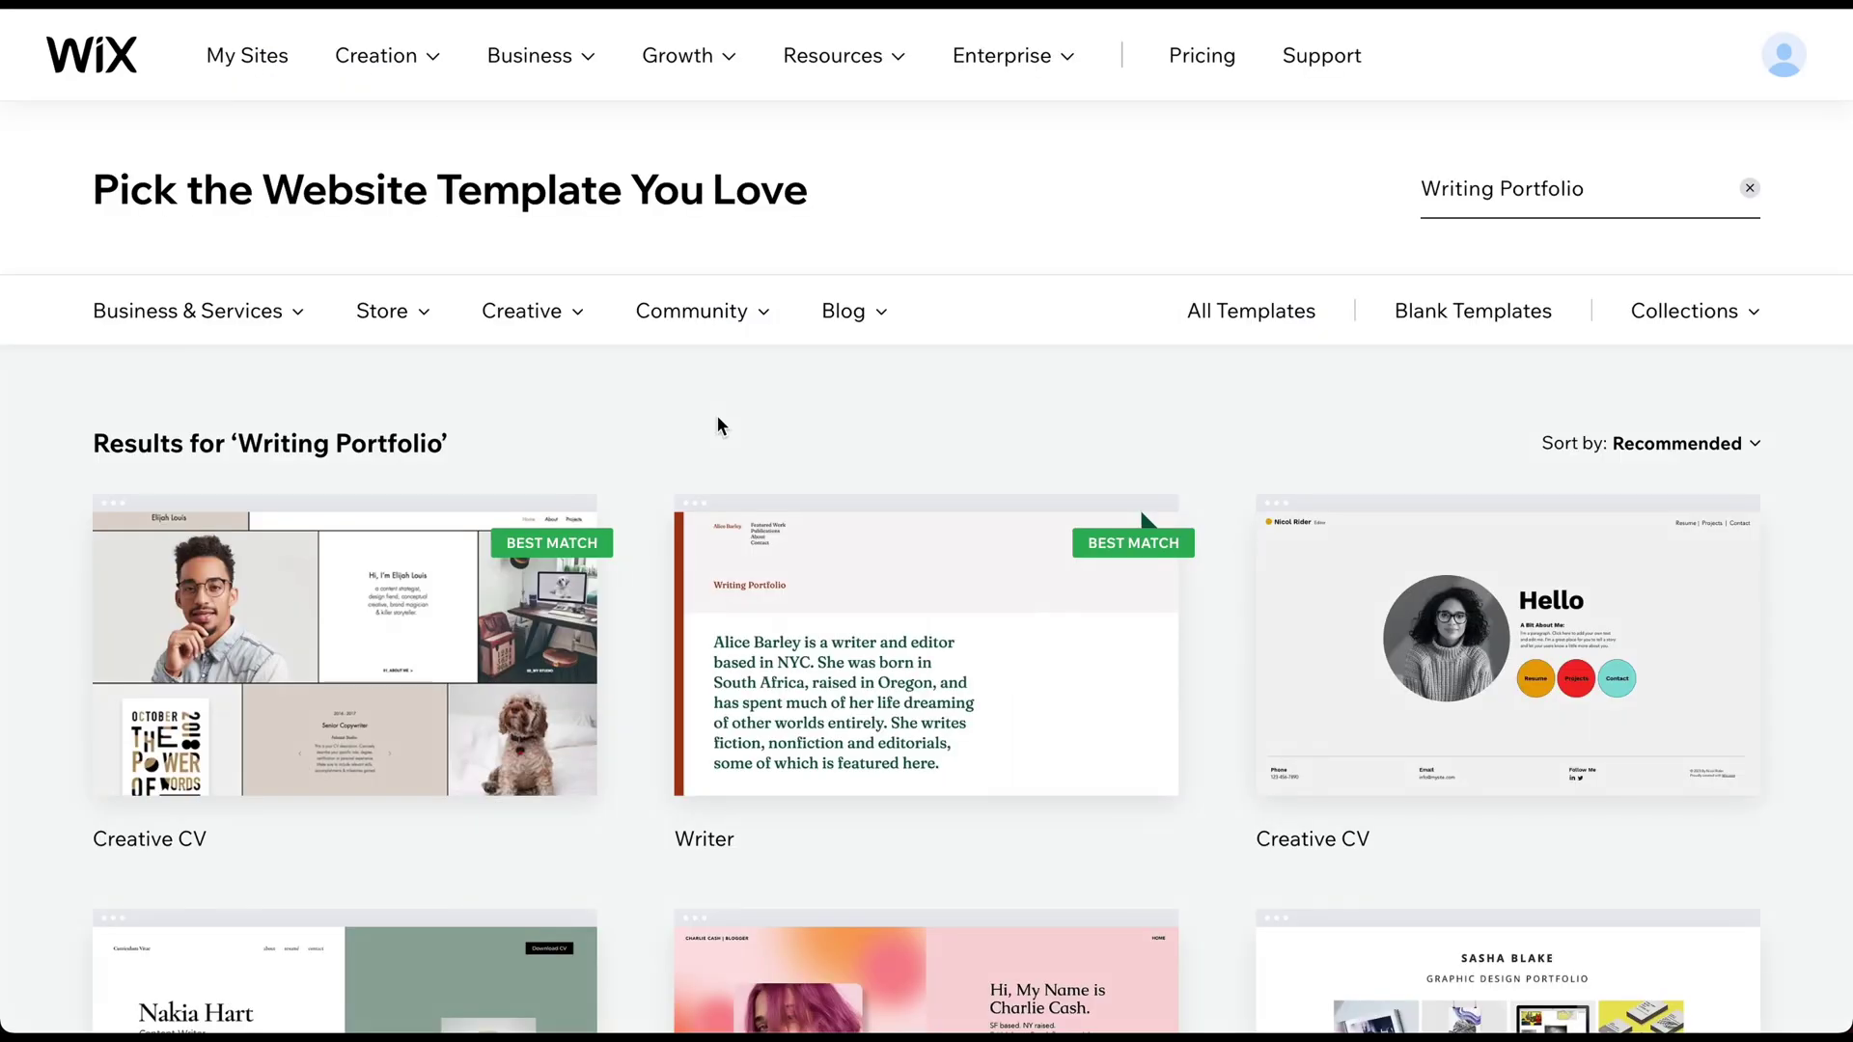
scroll(718, 418, "down", 2)
scroll(718, 418, "down", 3)
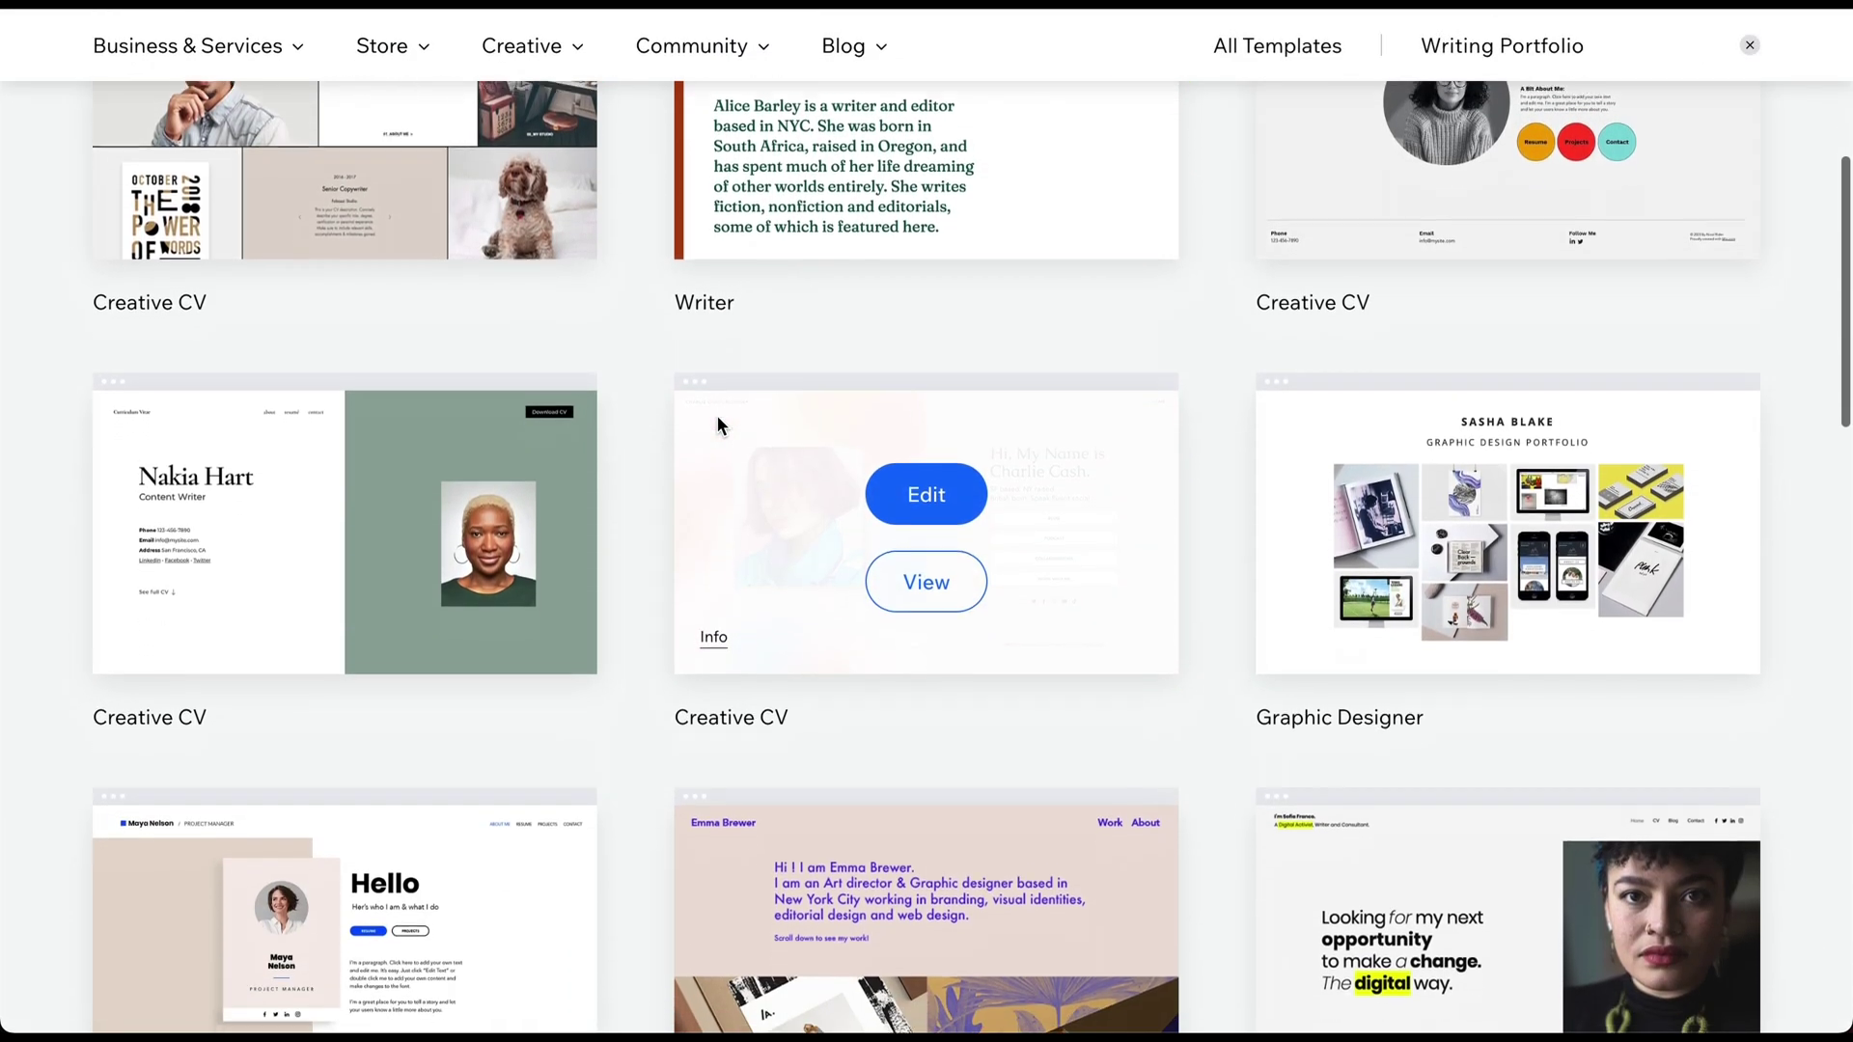
scroll(716, 415, "down", 5)
scroll(716, 415, "down", 5)
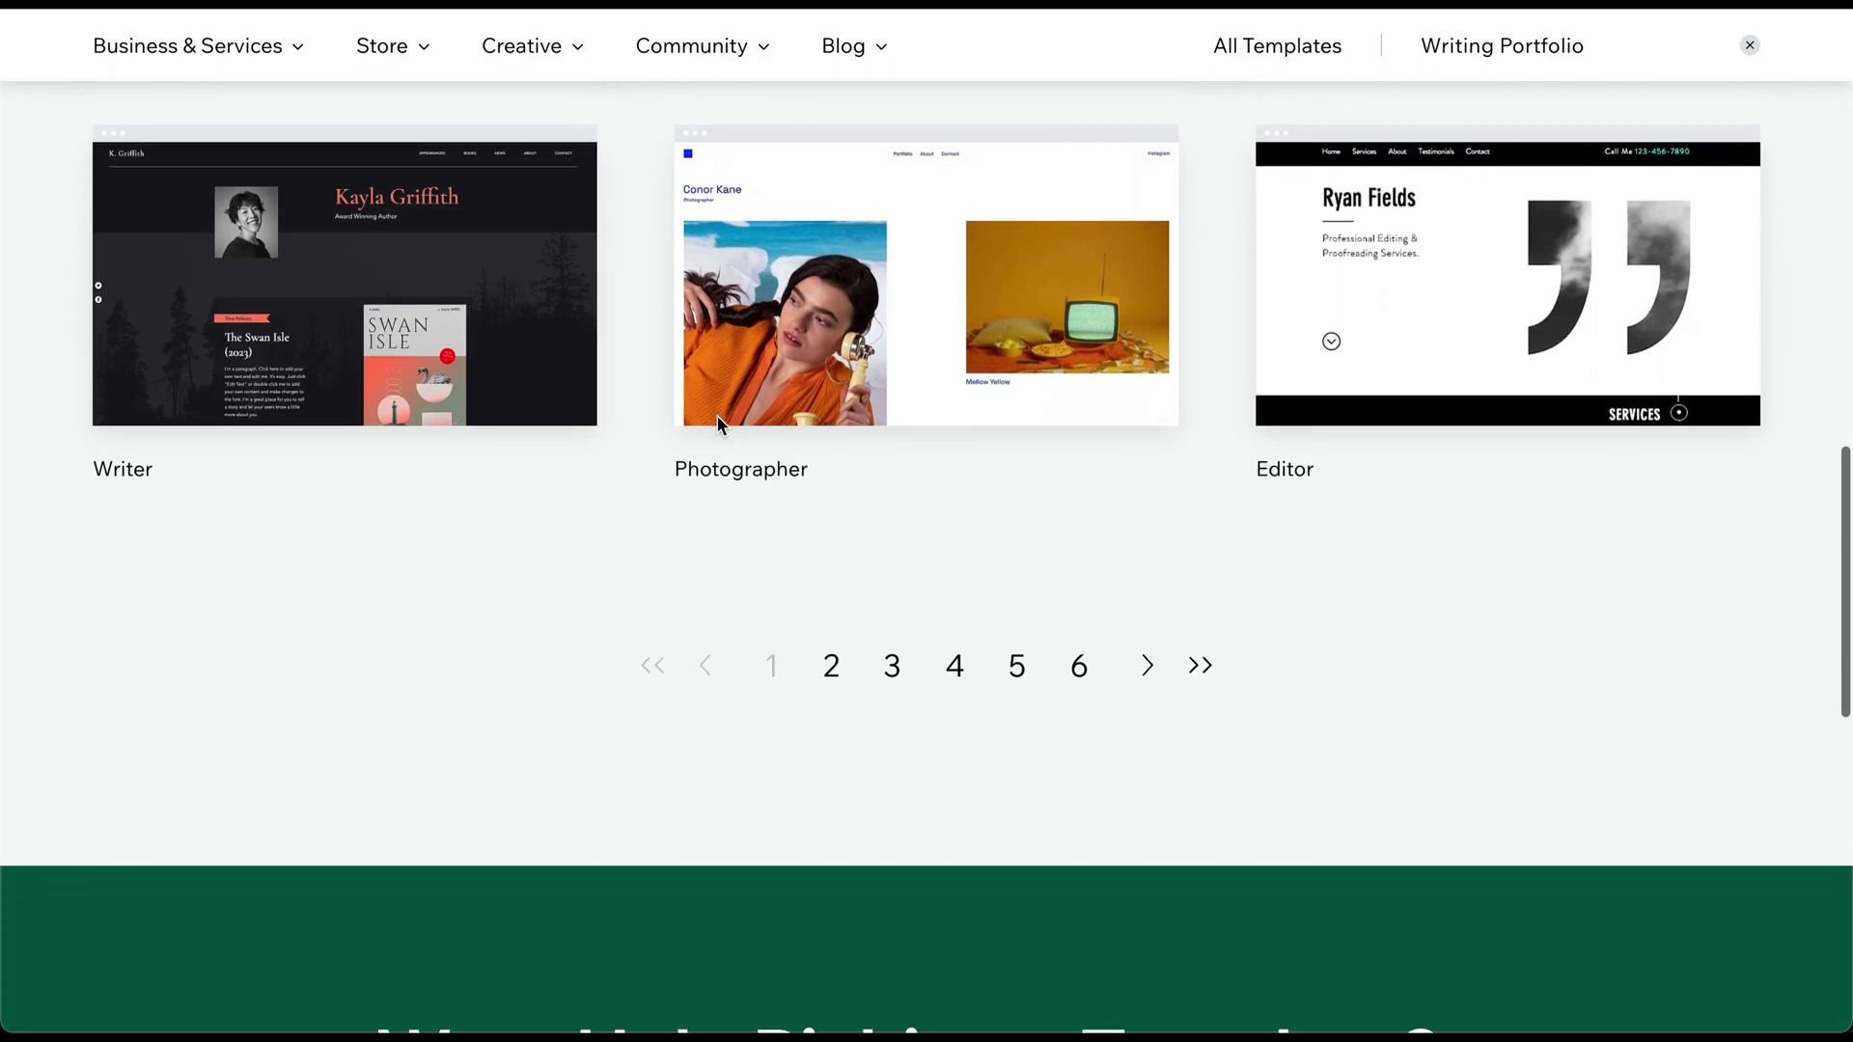
scroll(716, 415, "up", 3)
scroll(716, 415, "up", 4)
scroll(716, 415, "up", 2)
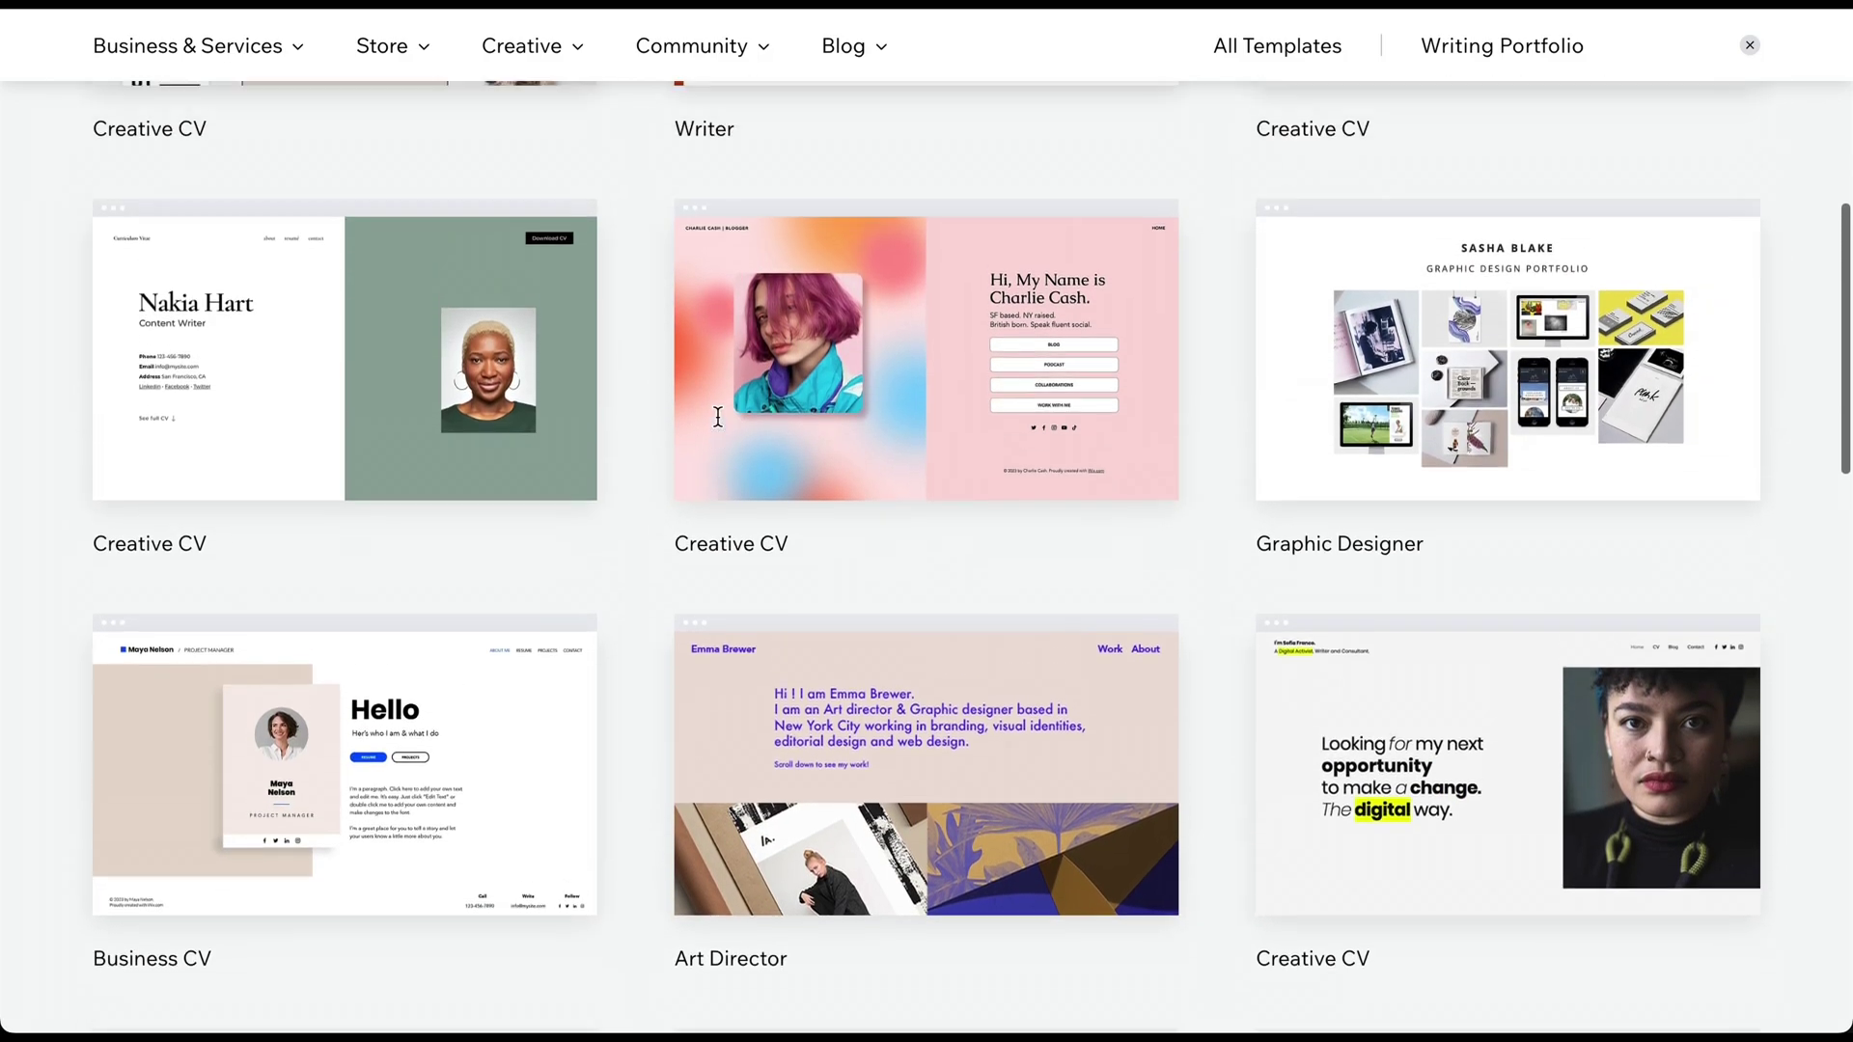
scroll(717, 415, "up", 7)
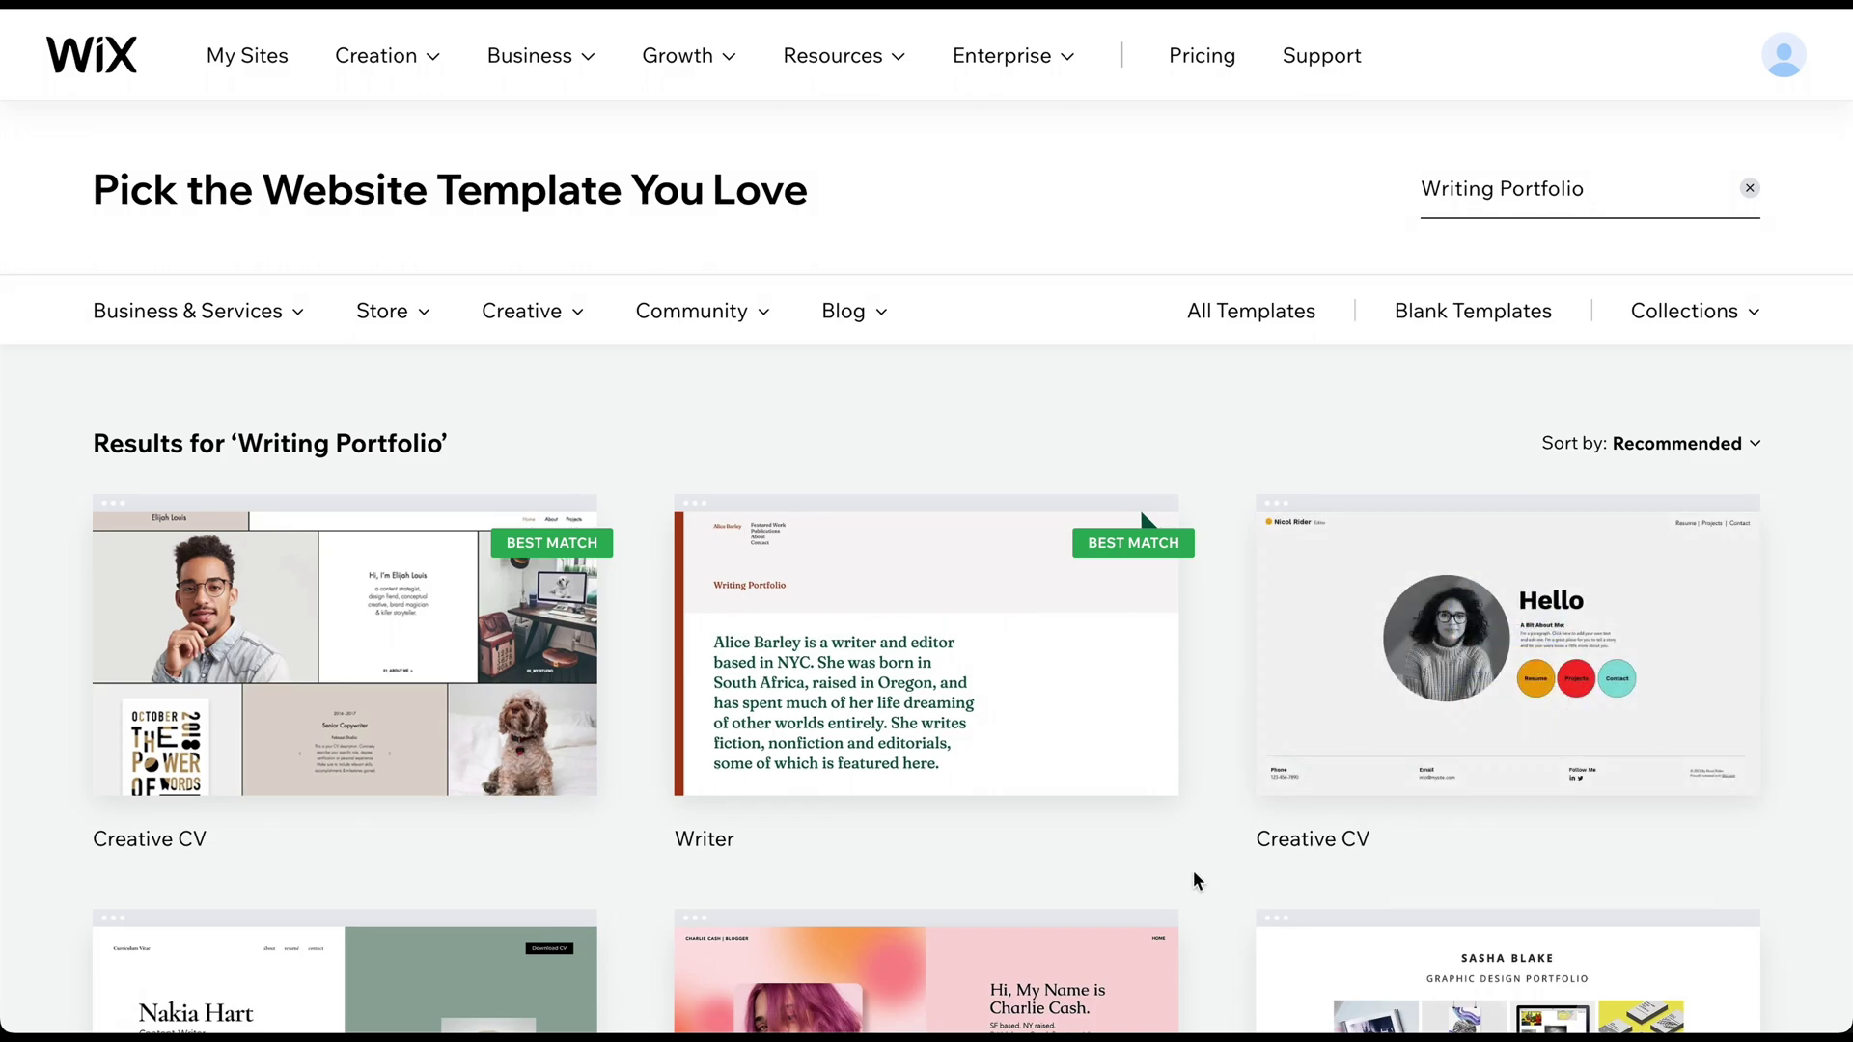
Preview the Writer template as a live site
left_click(958, 703)
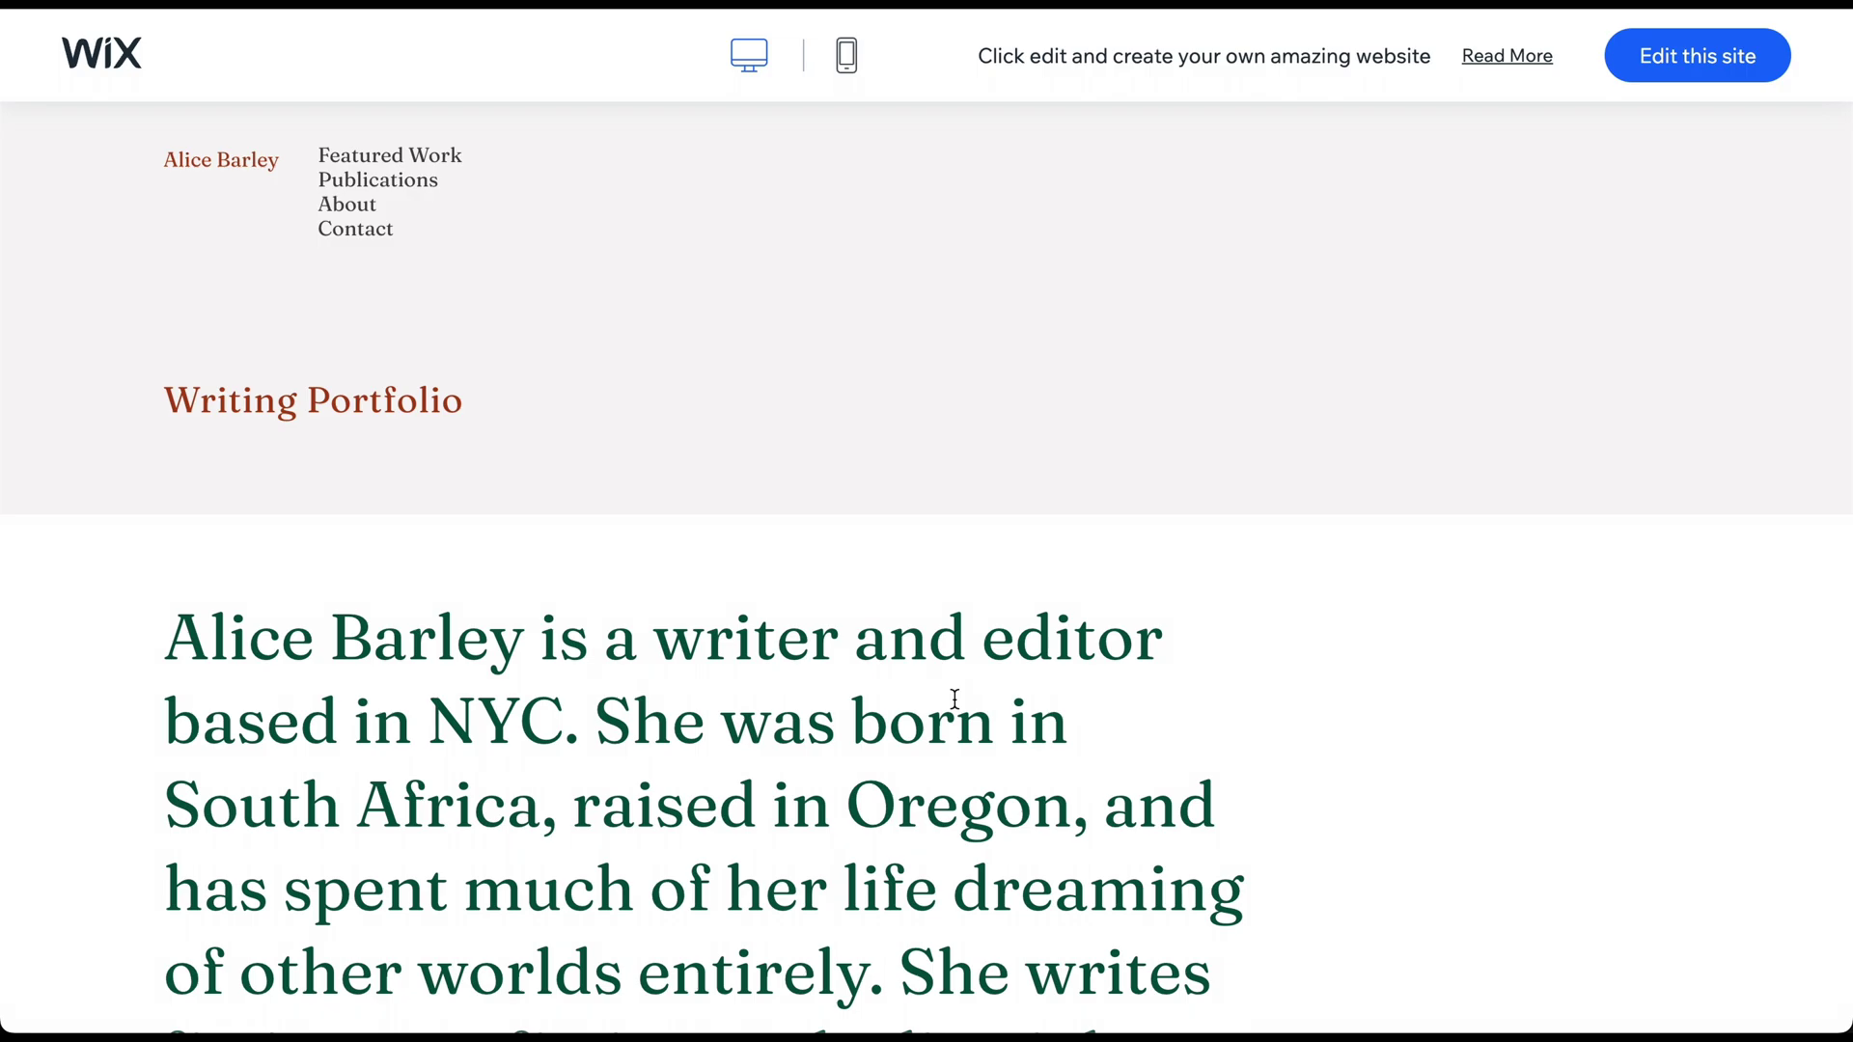
scroll(953, 698, "down", 1)
scroll(954, 697, "down", 2)
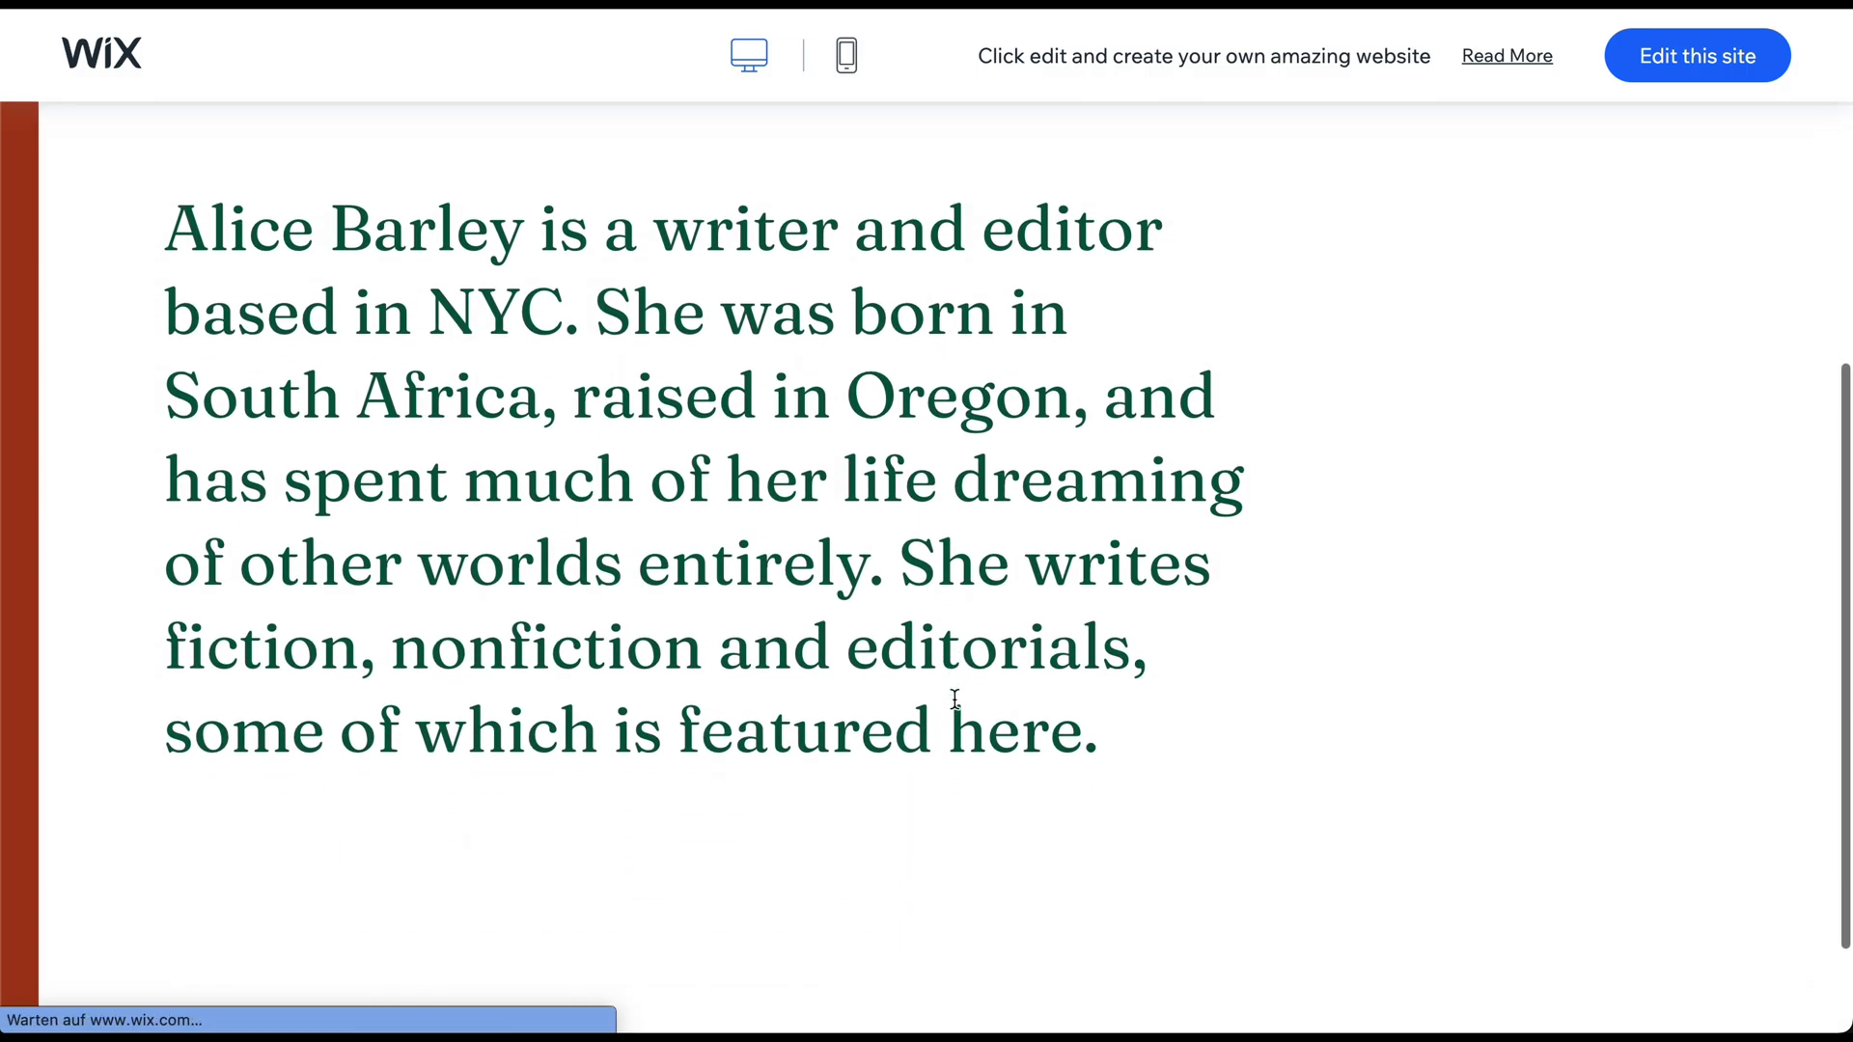
scroll(954, 697, "down", 2)
scroll(954, 697, "up", 2)
scroll(954, 698, "up", 4)
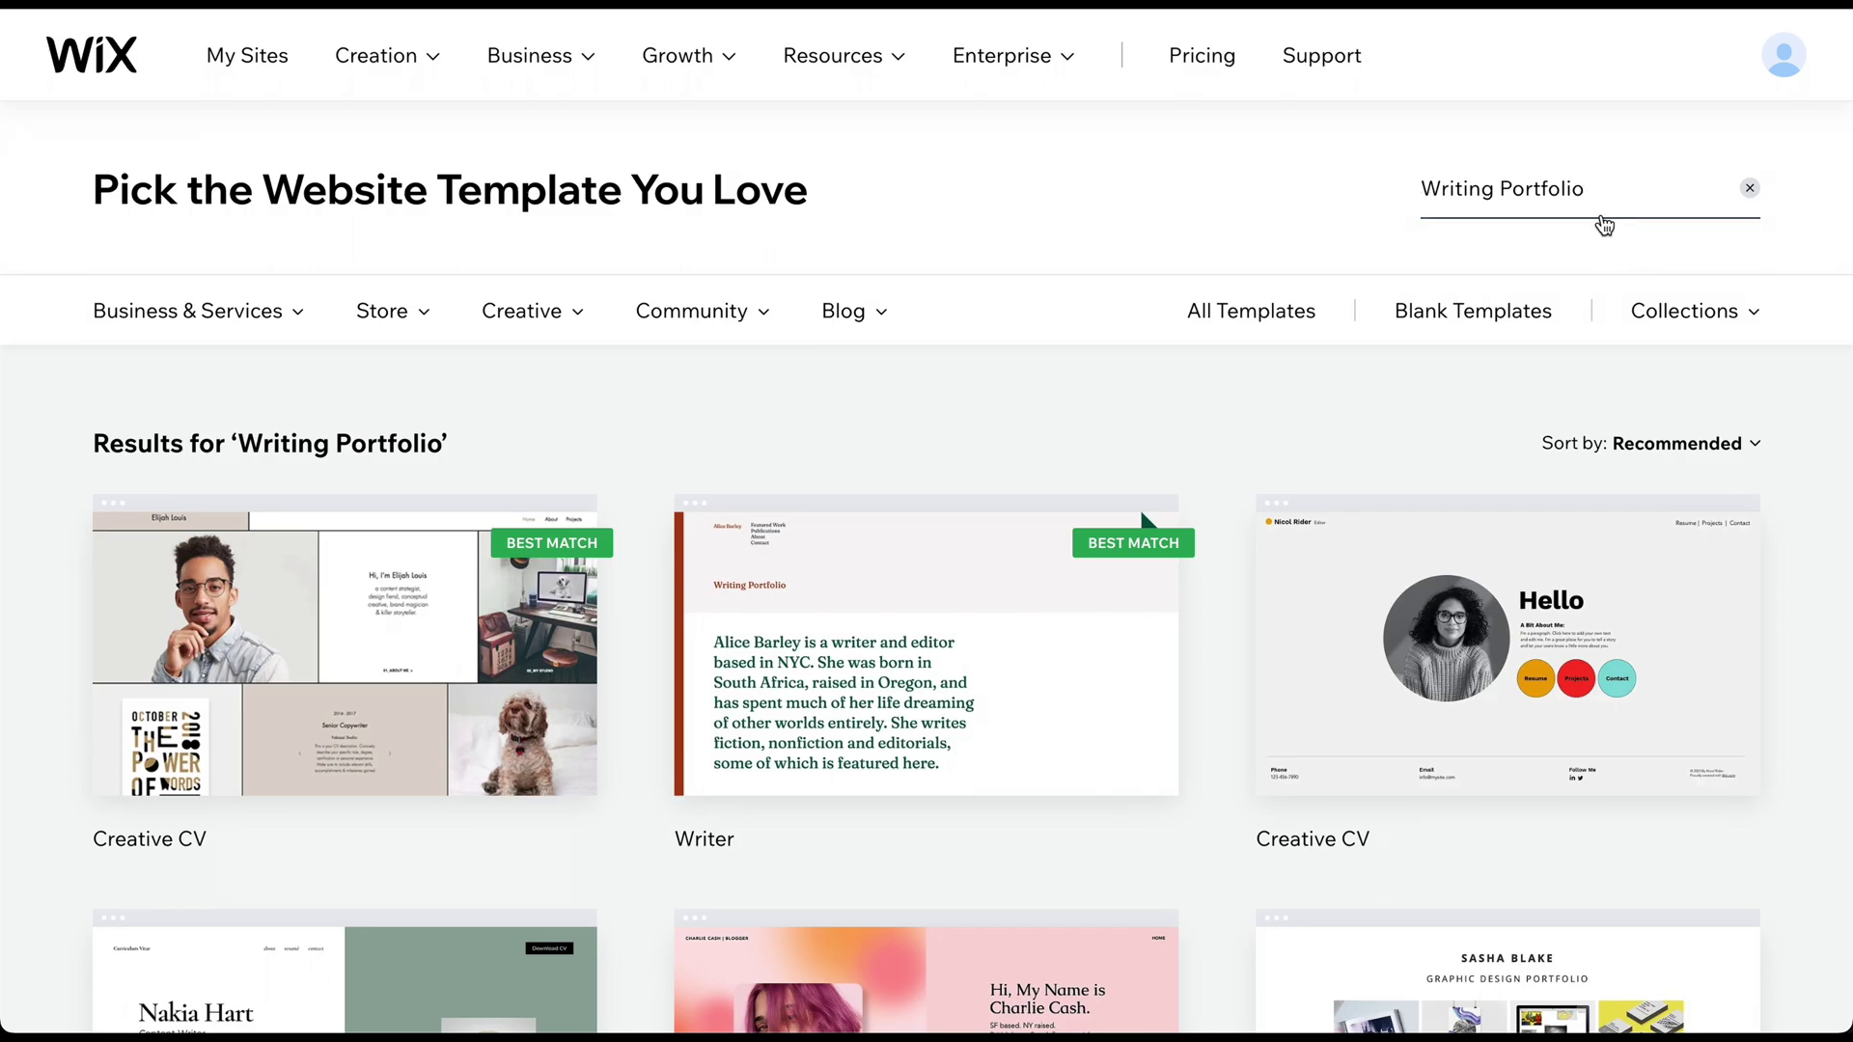
Clear the template search, search for 'Writing Portfolio' again, and preview the Writer template
left_click_drag(1612, 199, 1322, 200)
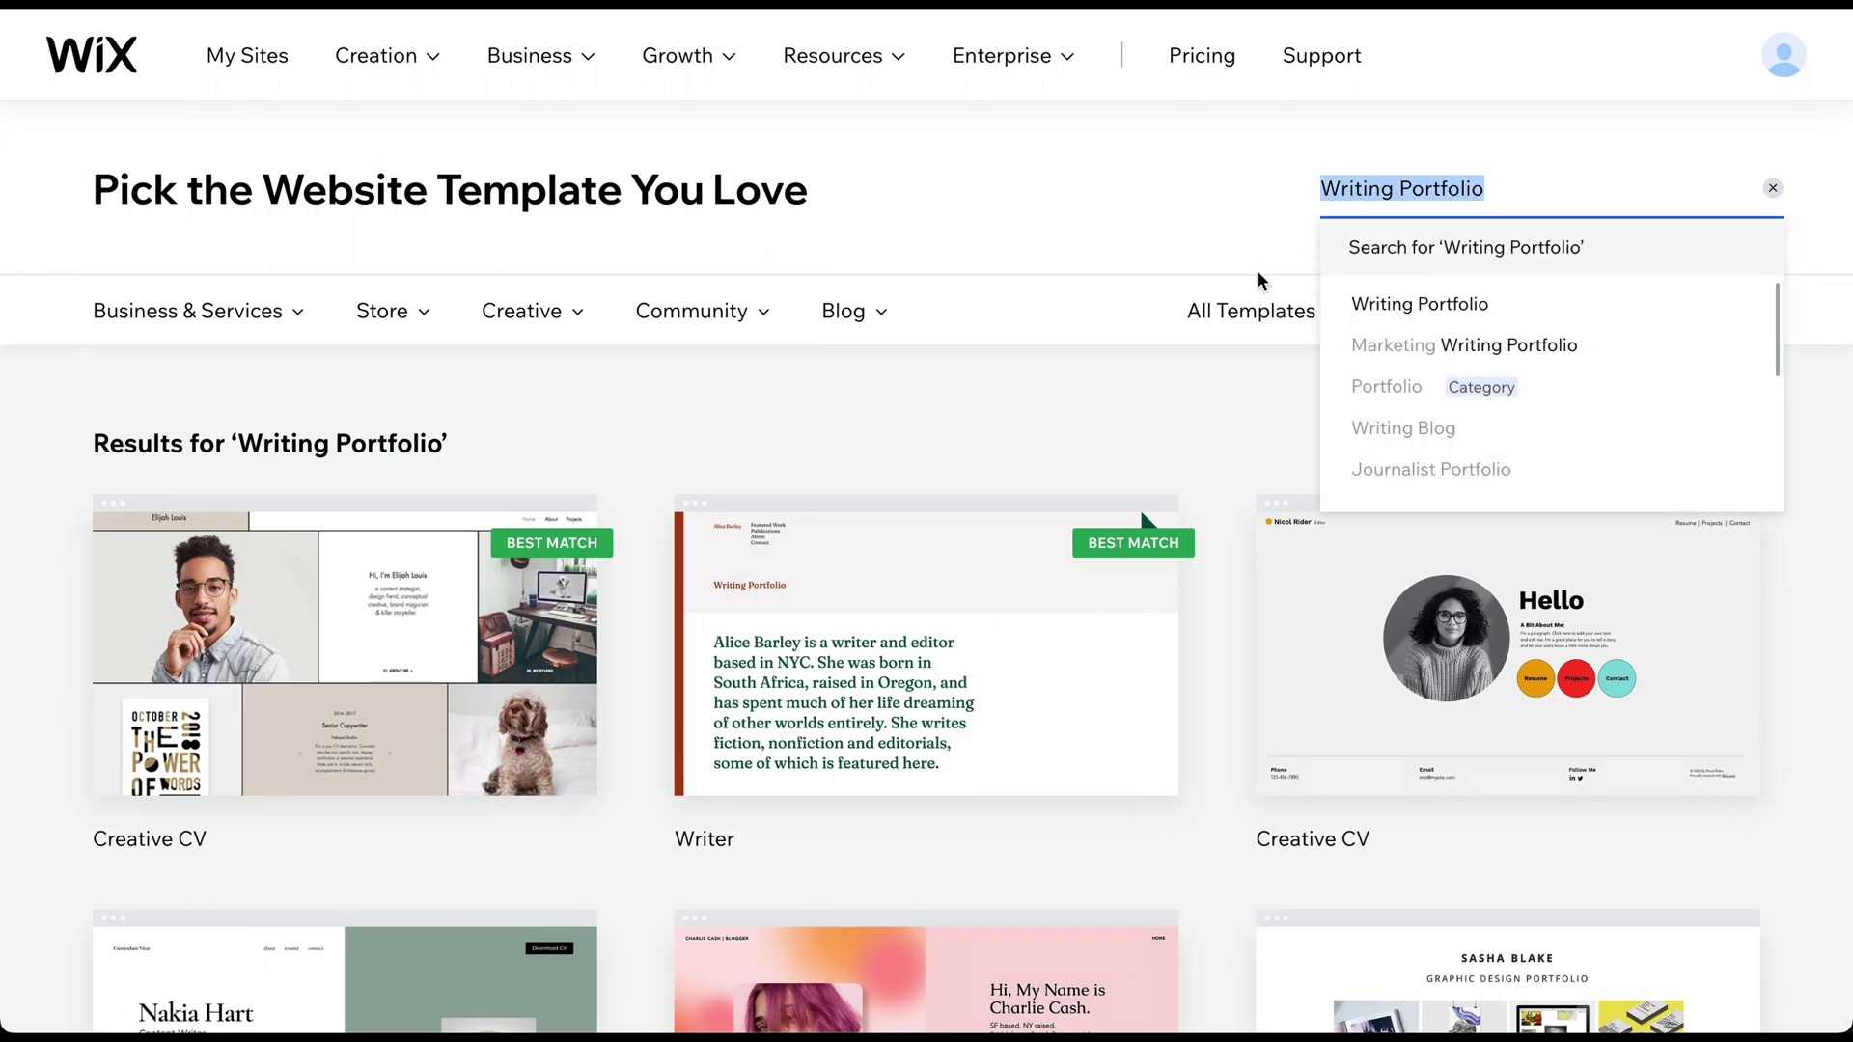
left_click(1772, 188)
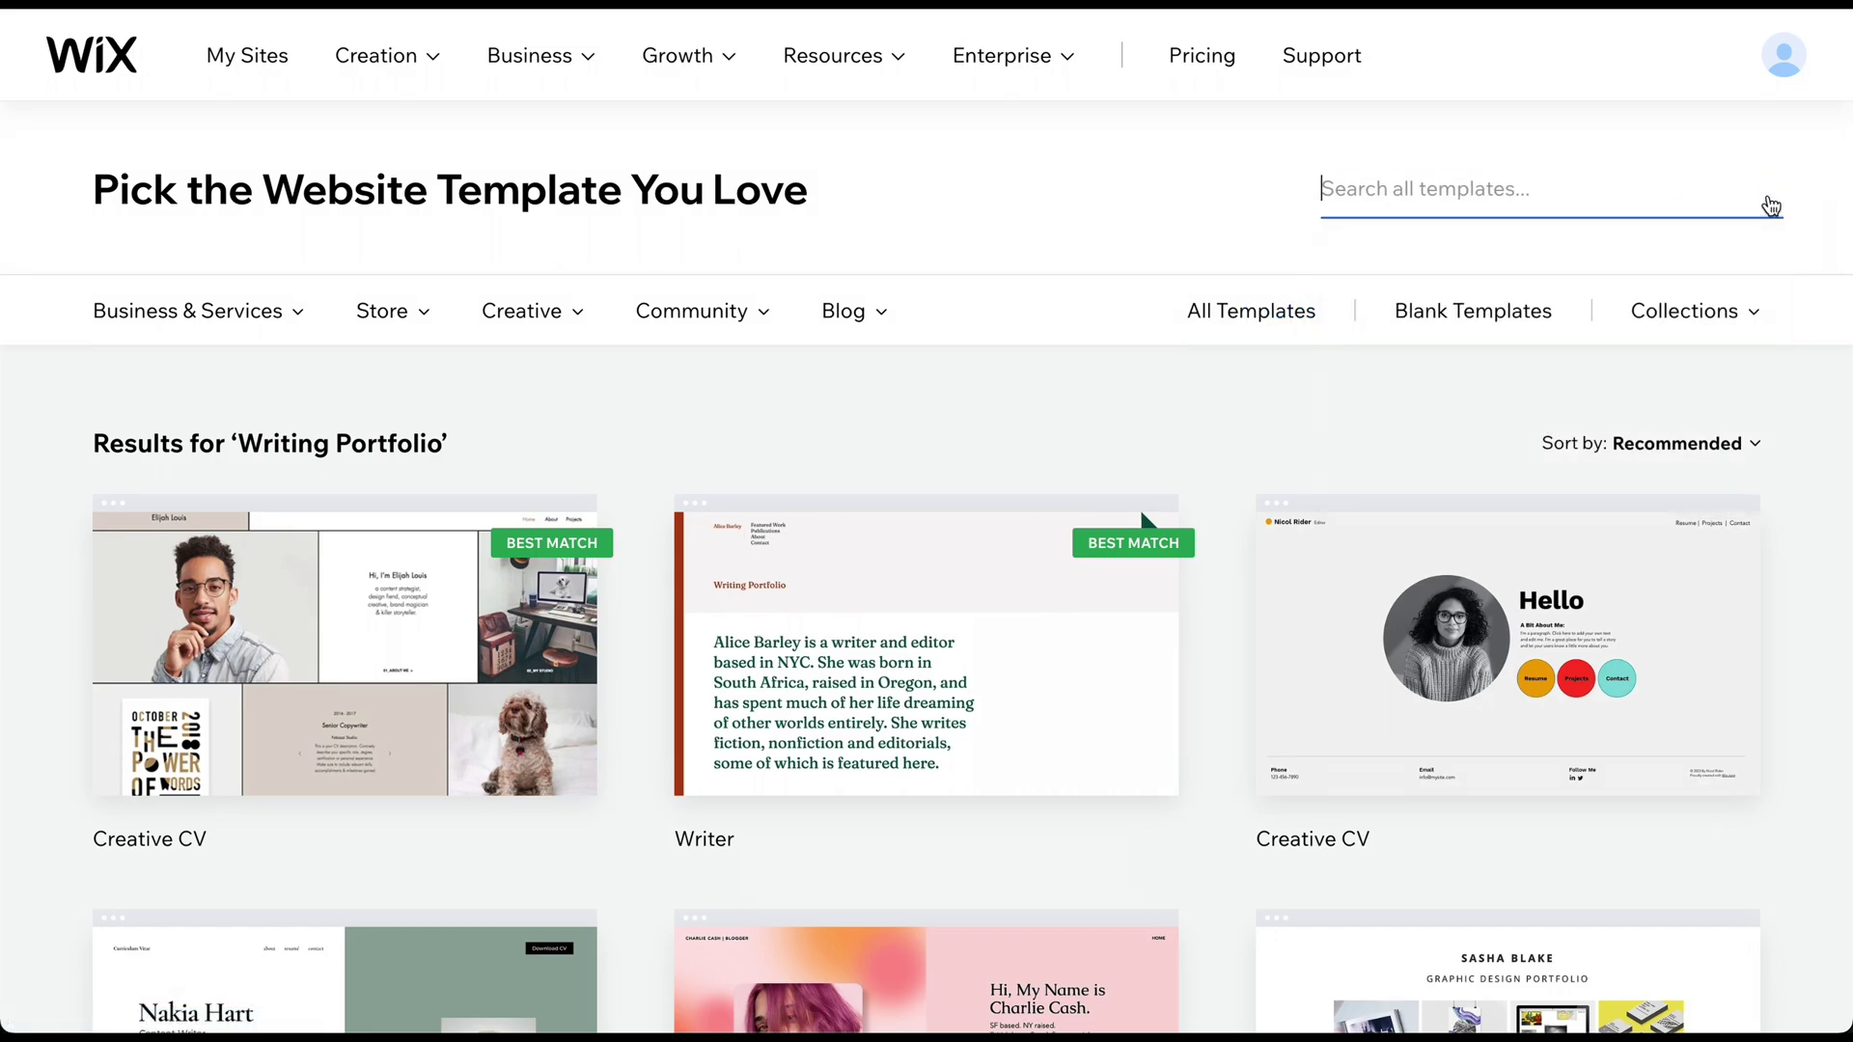
left_click(1326, 307)
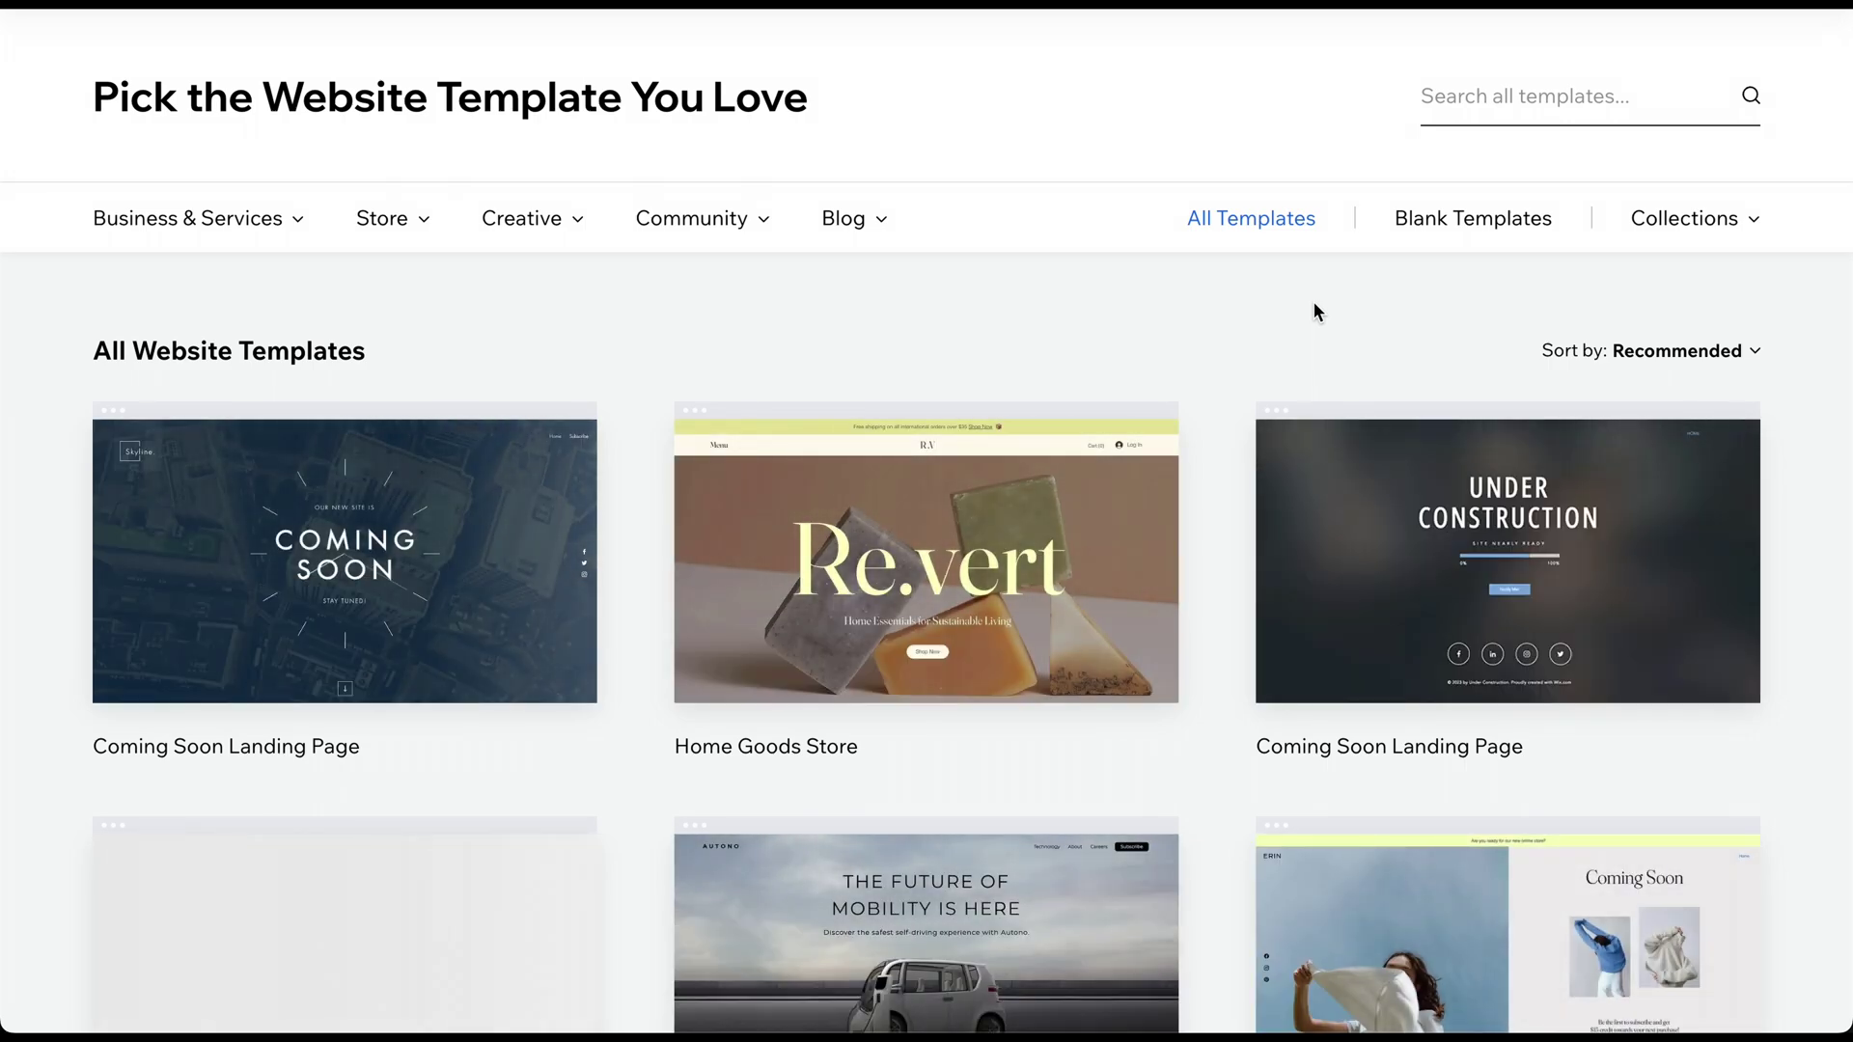
left_click(1459, 102)
type("Writing Portfolio")
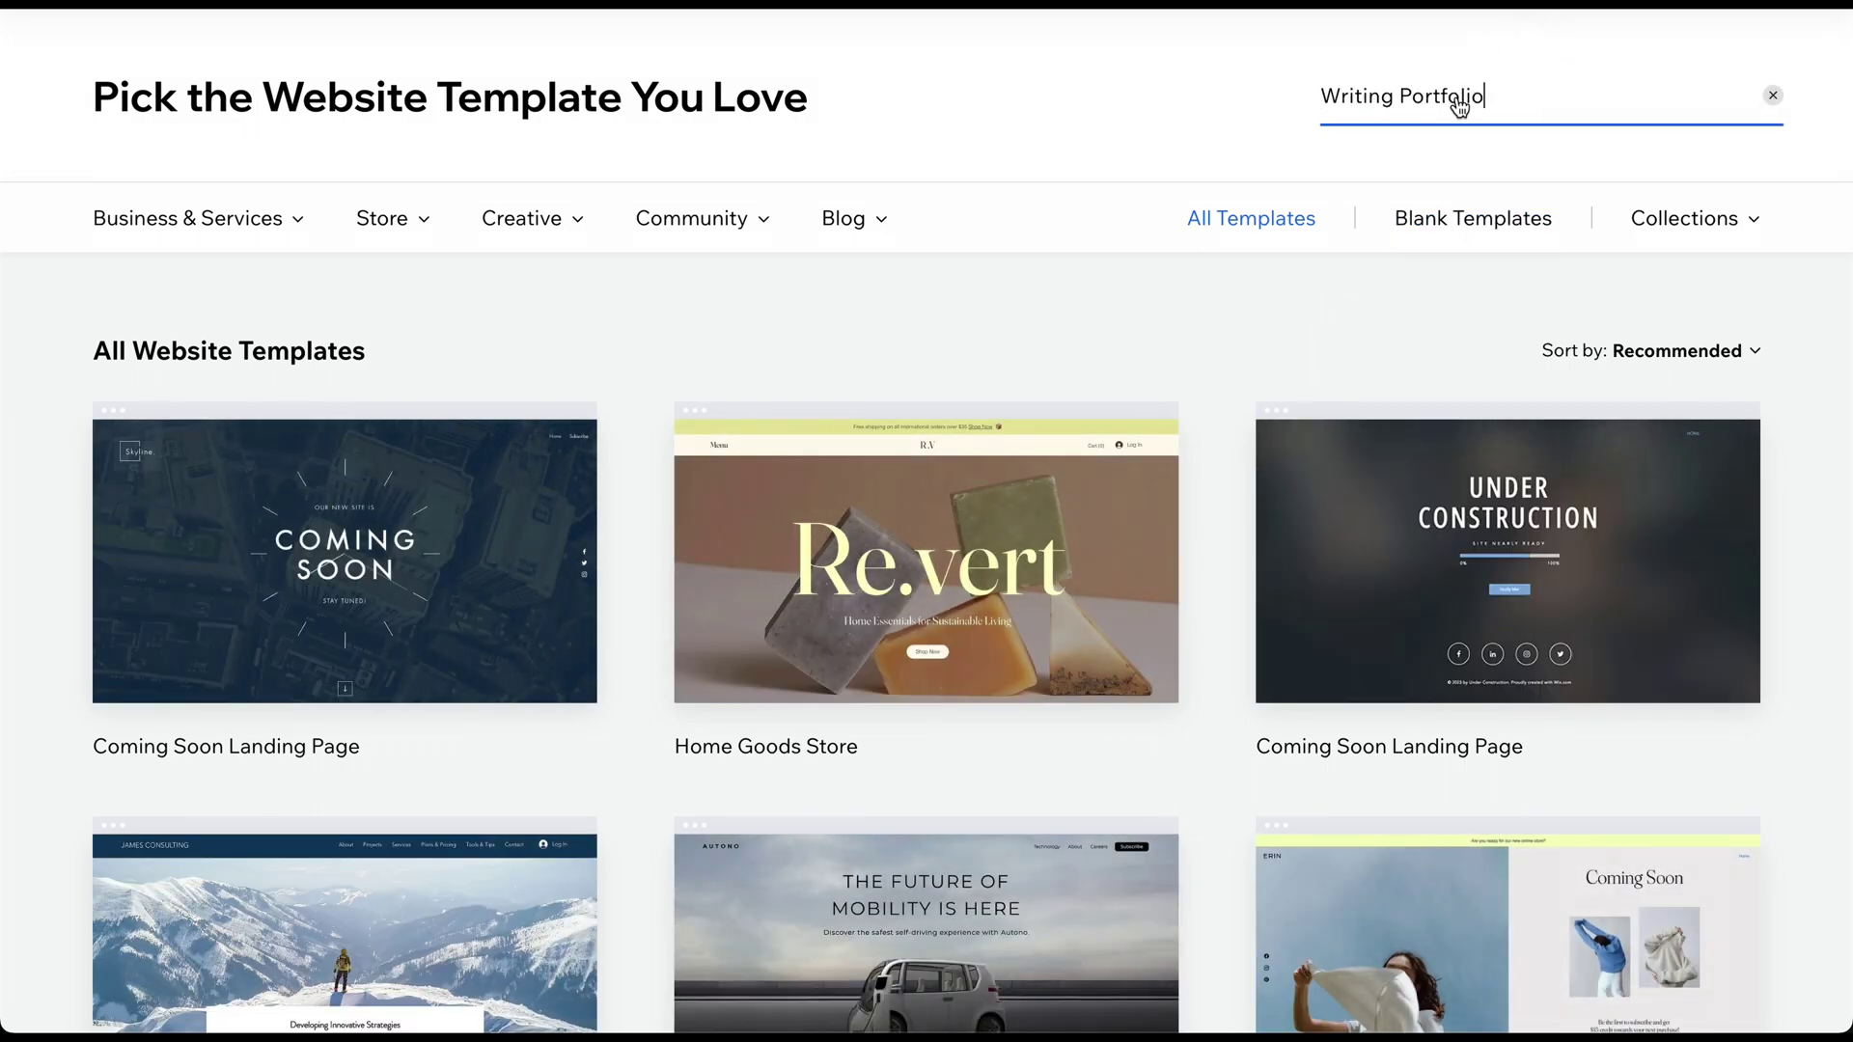
key("Return")
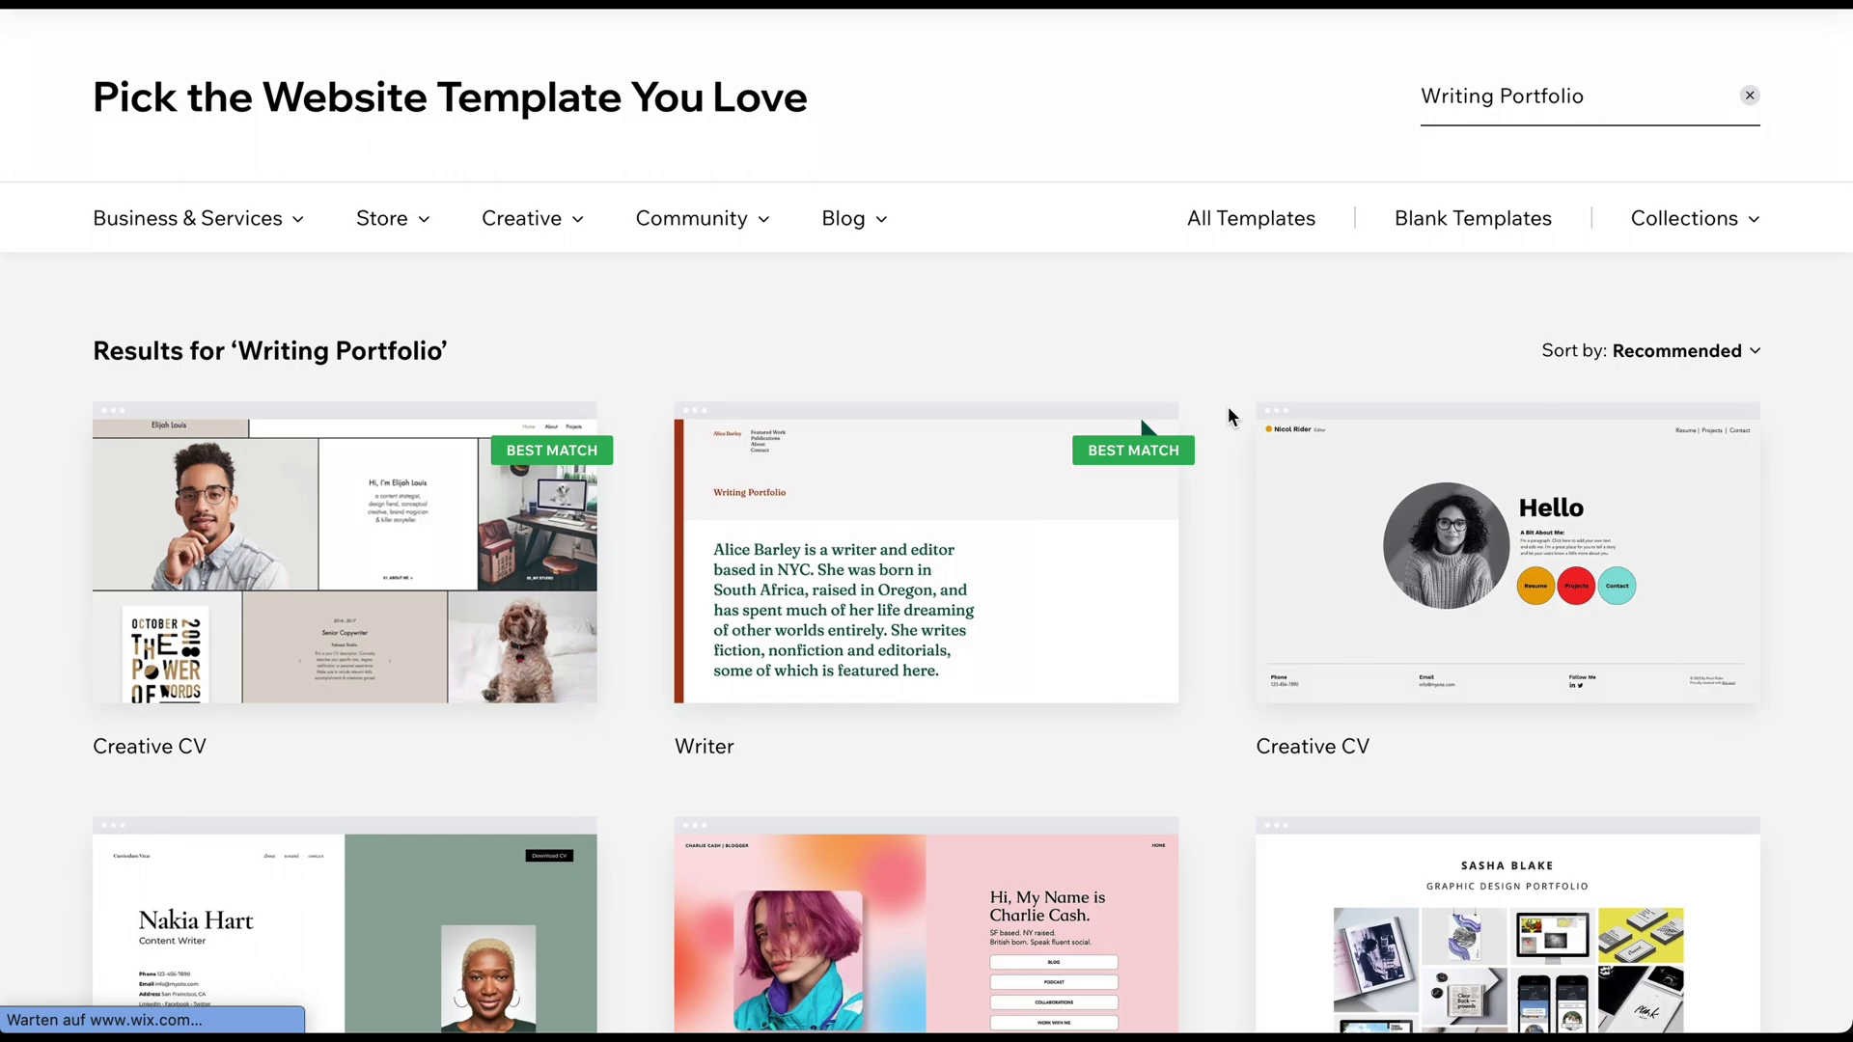
mouse_move(926, 557)
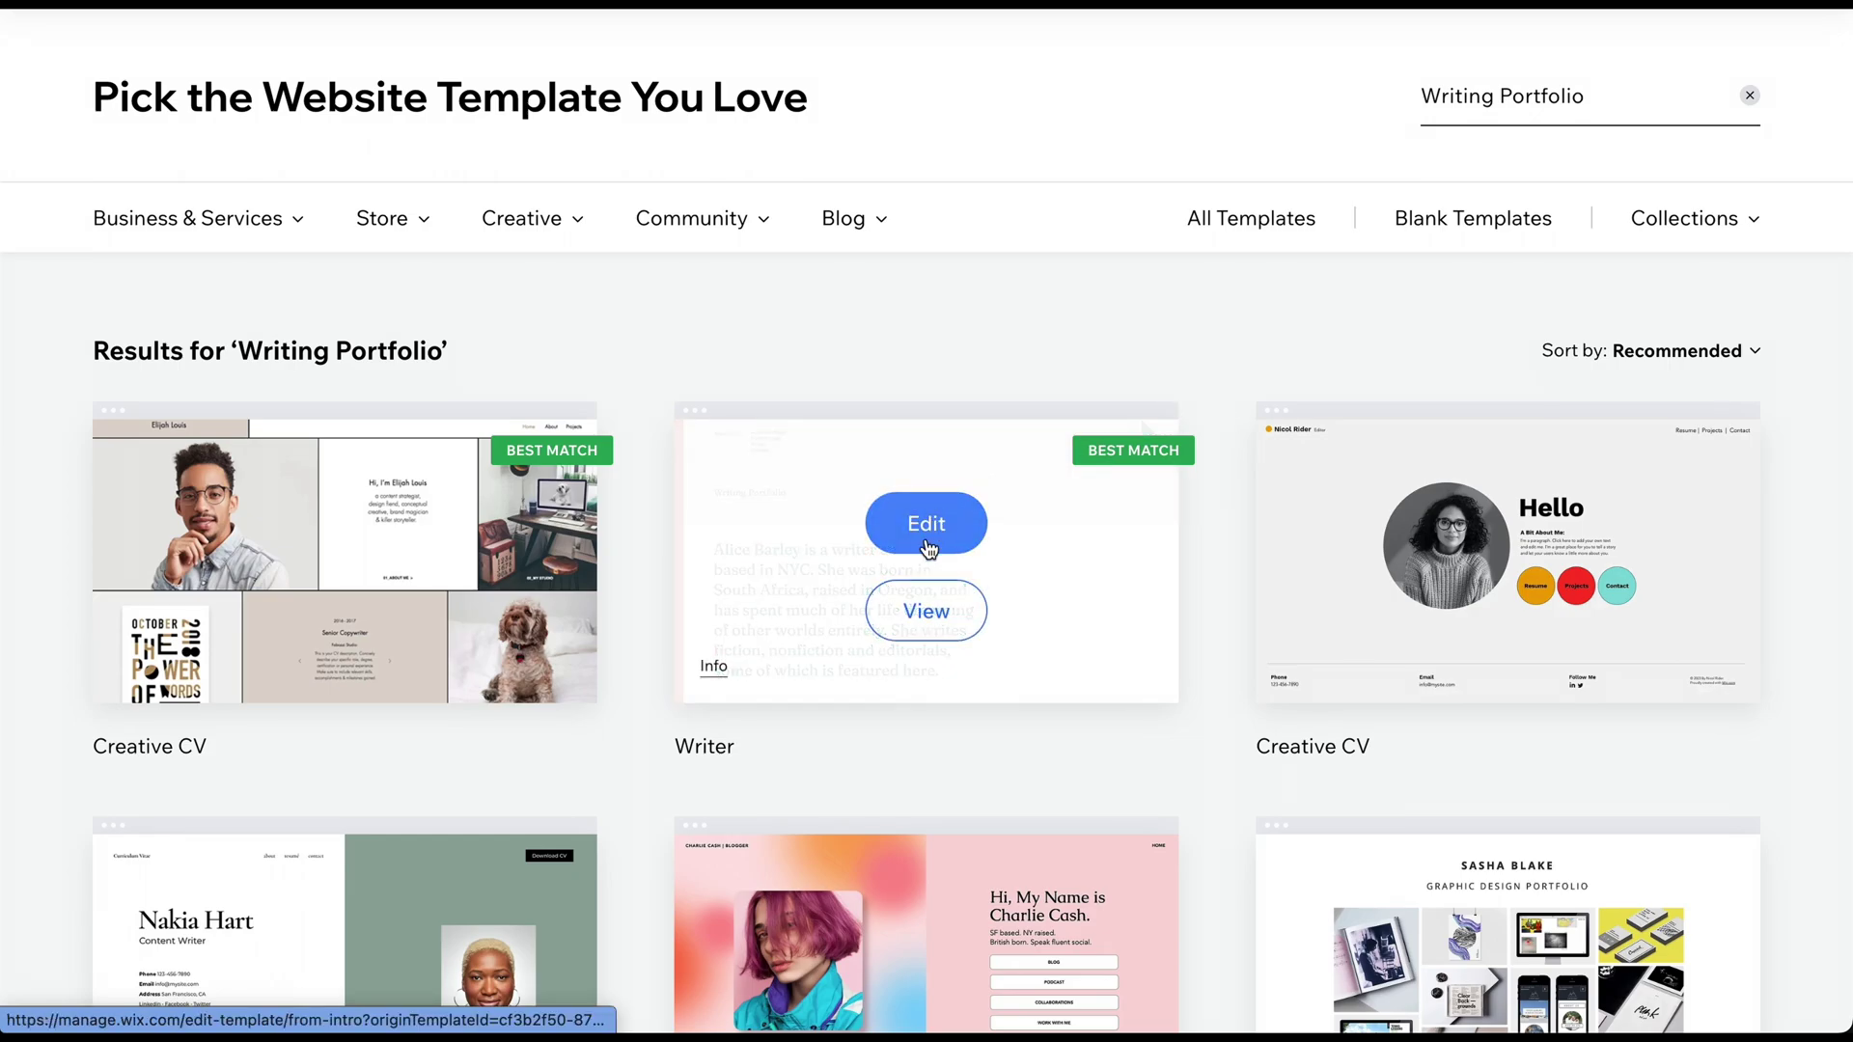
left_click(928, 614)
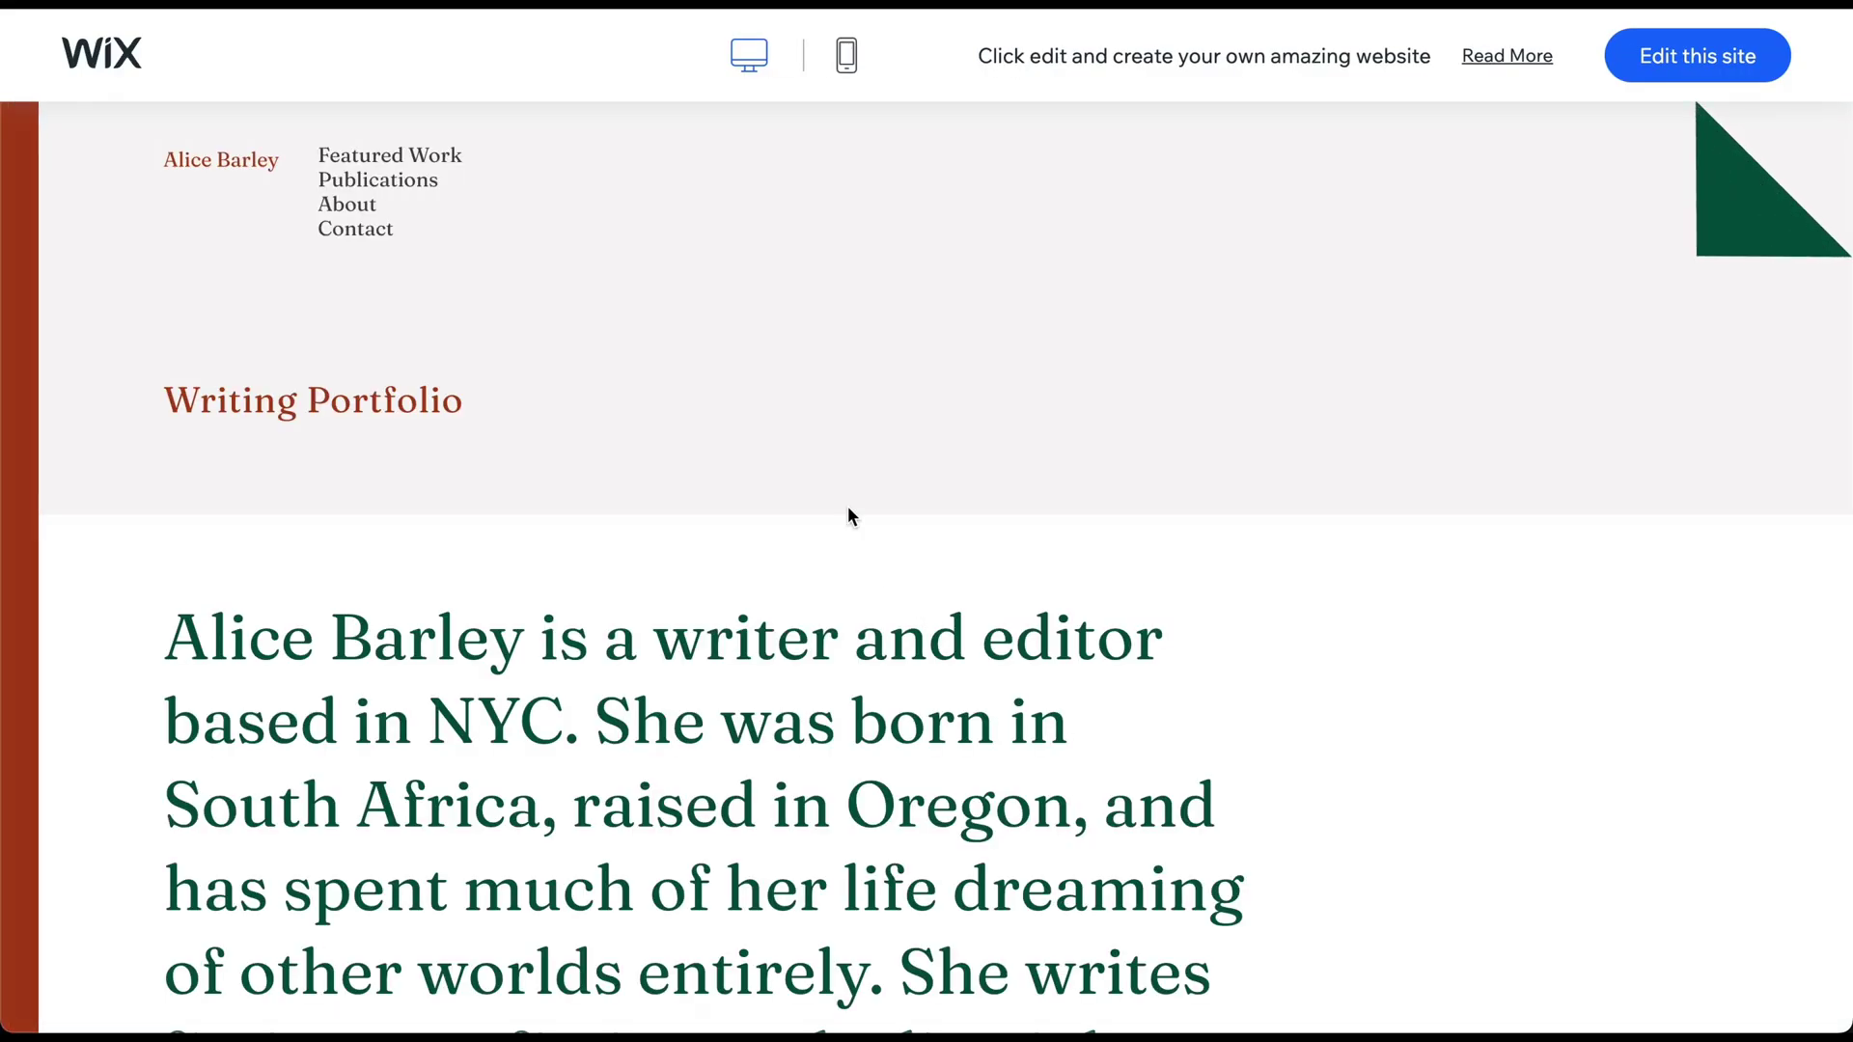
Browse Writer's Publications and About pages on desktop and mobile, then open it for editing
left_click(387, 187)
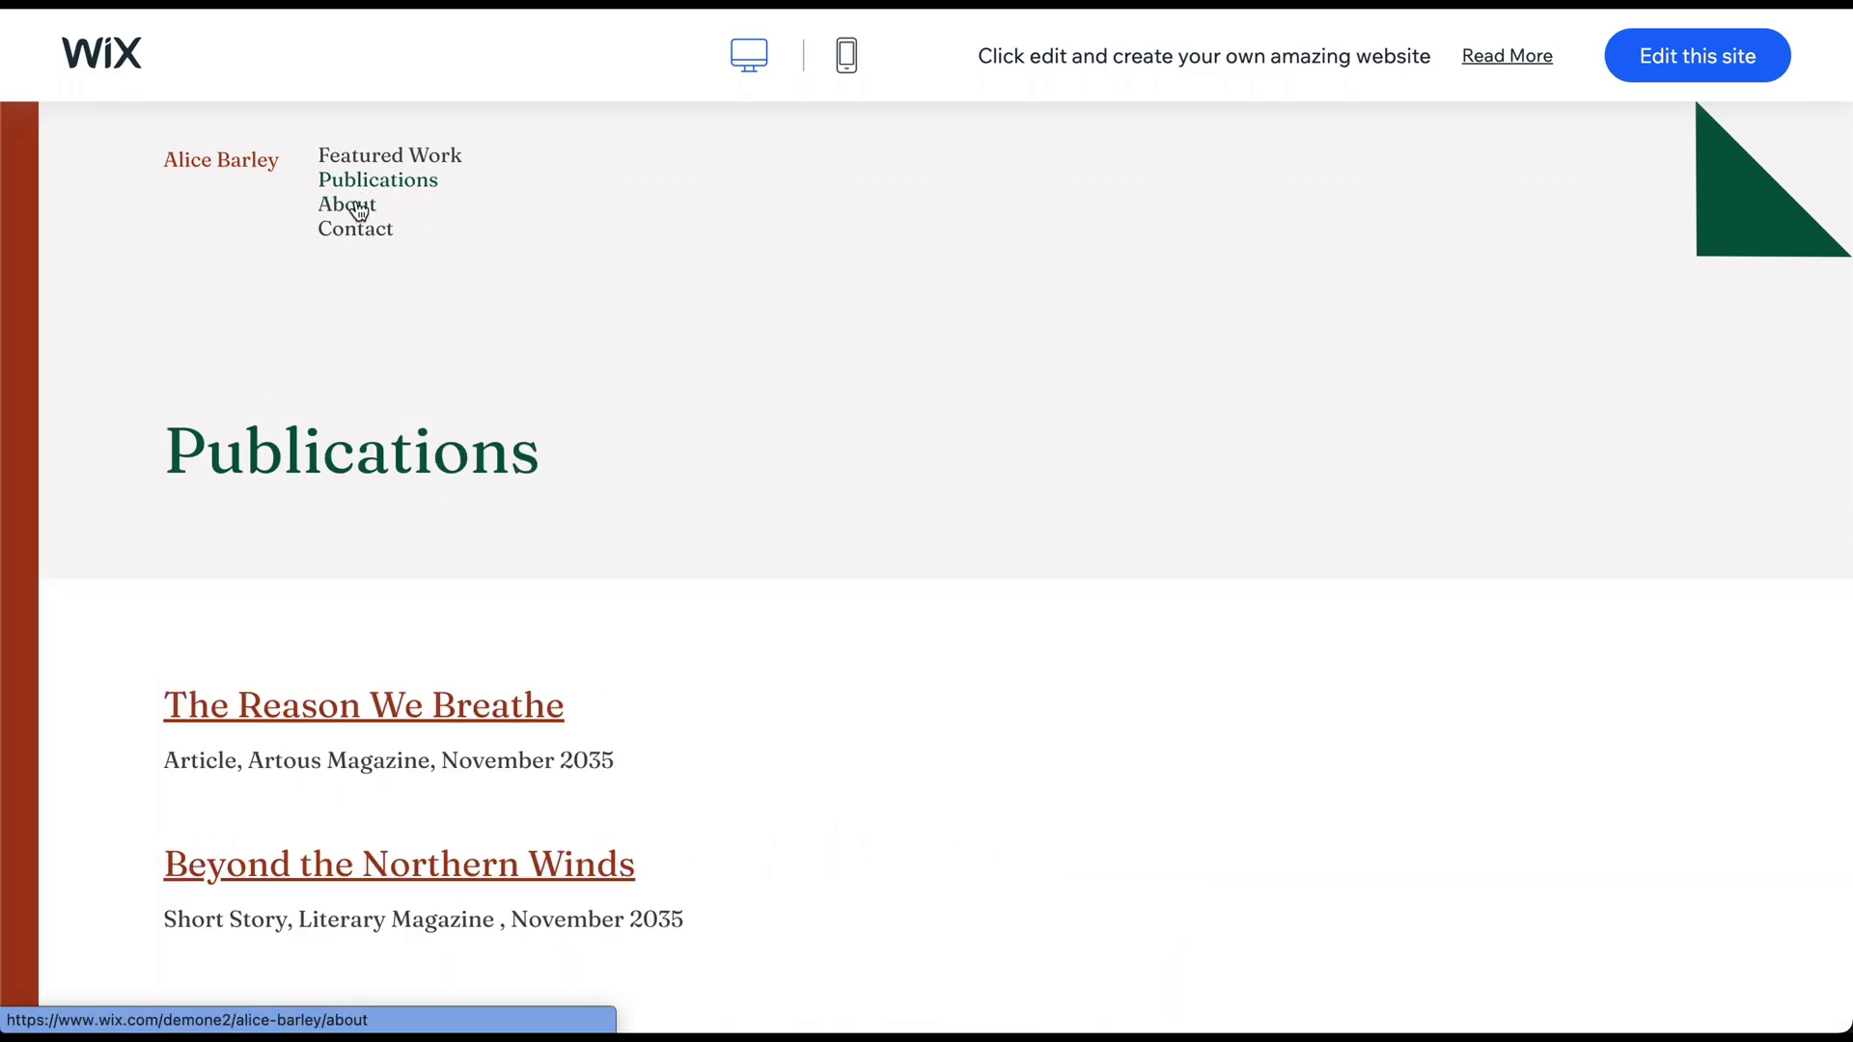
left_click(358, 211)
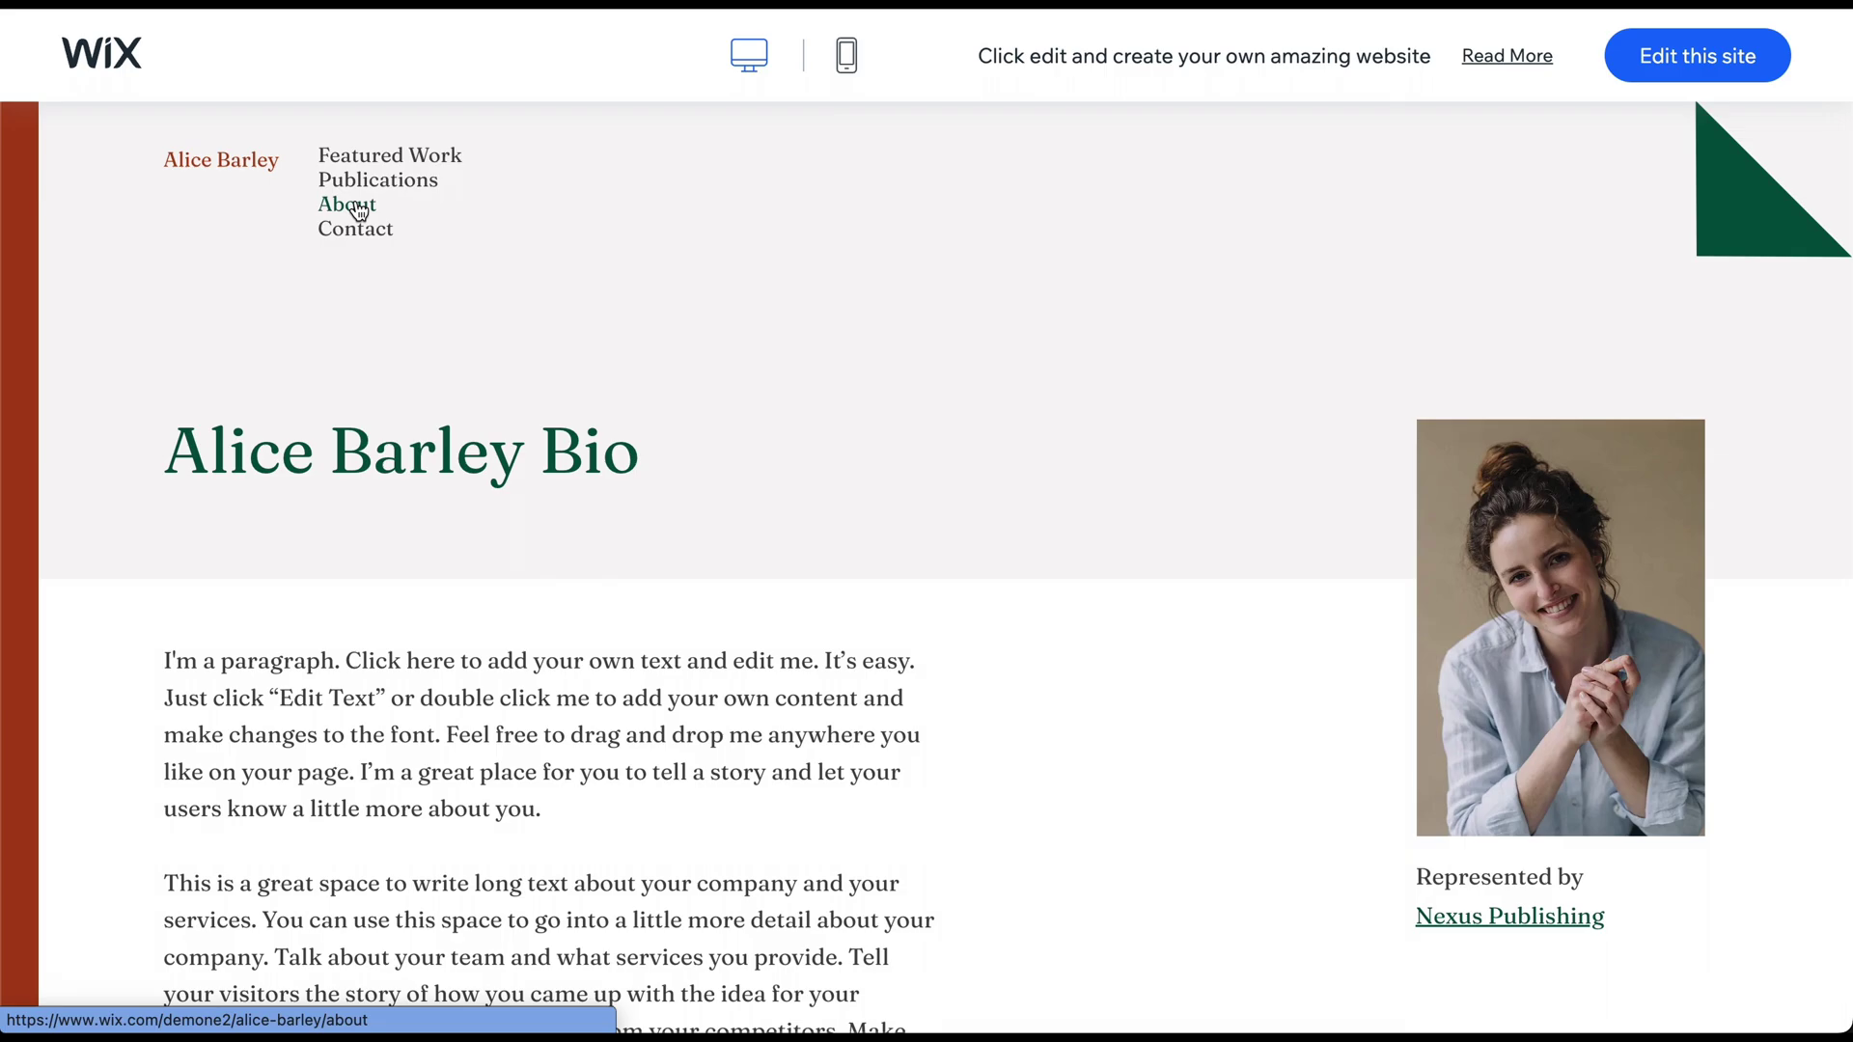
left_click(847, 58)
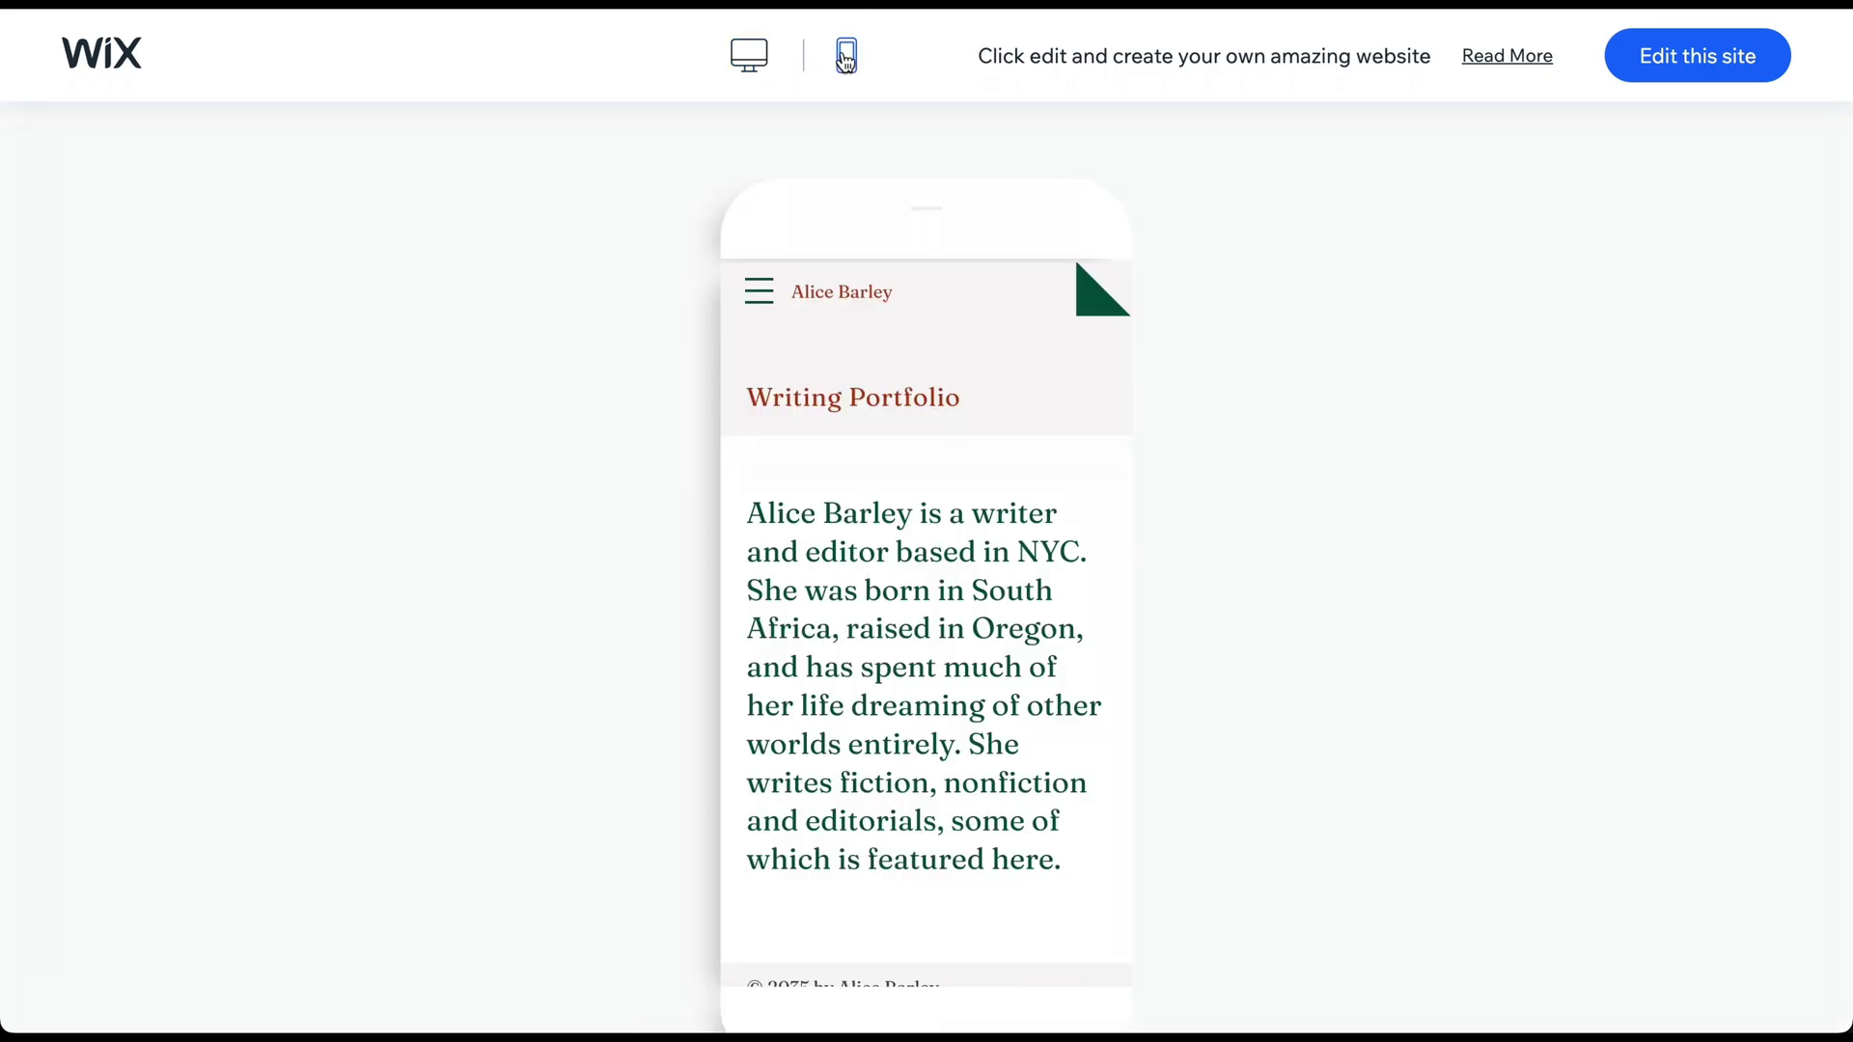
left_click(758, 291)
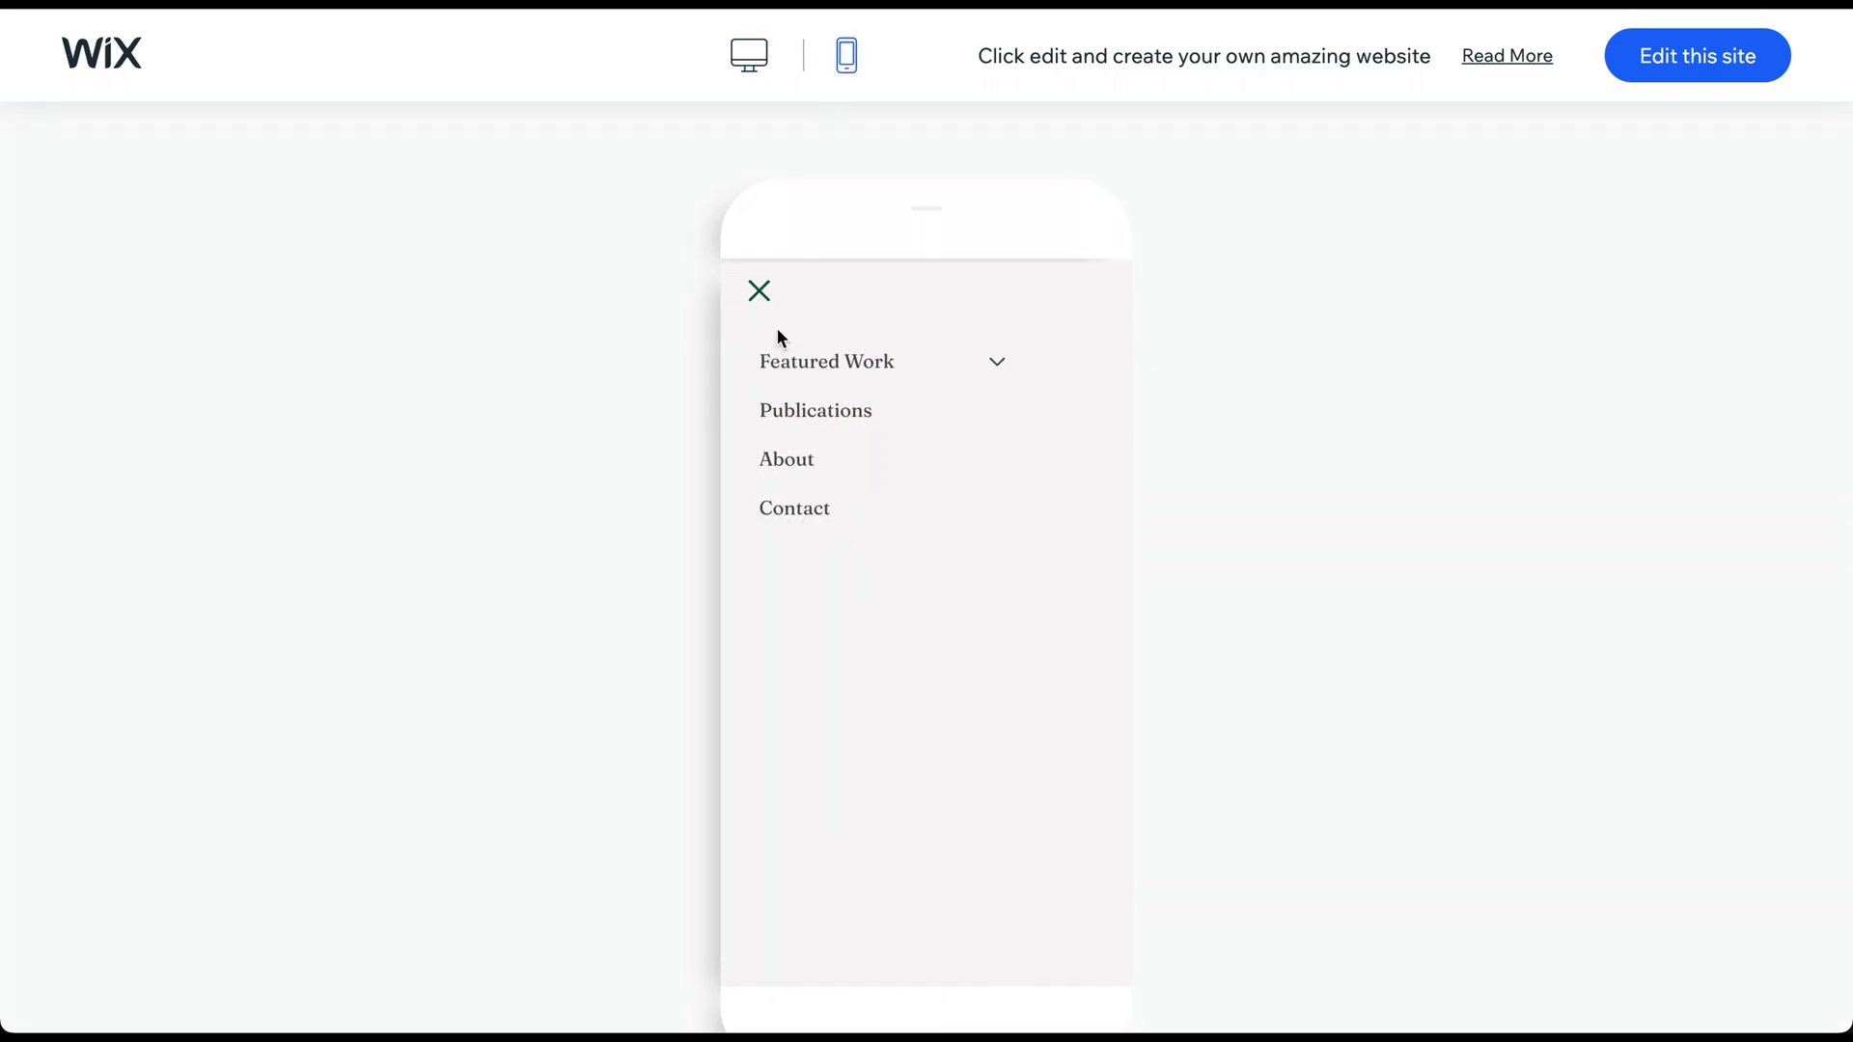
left_click(791, 459)
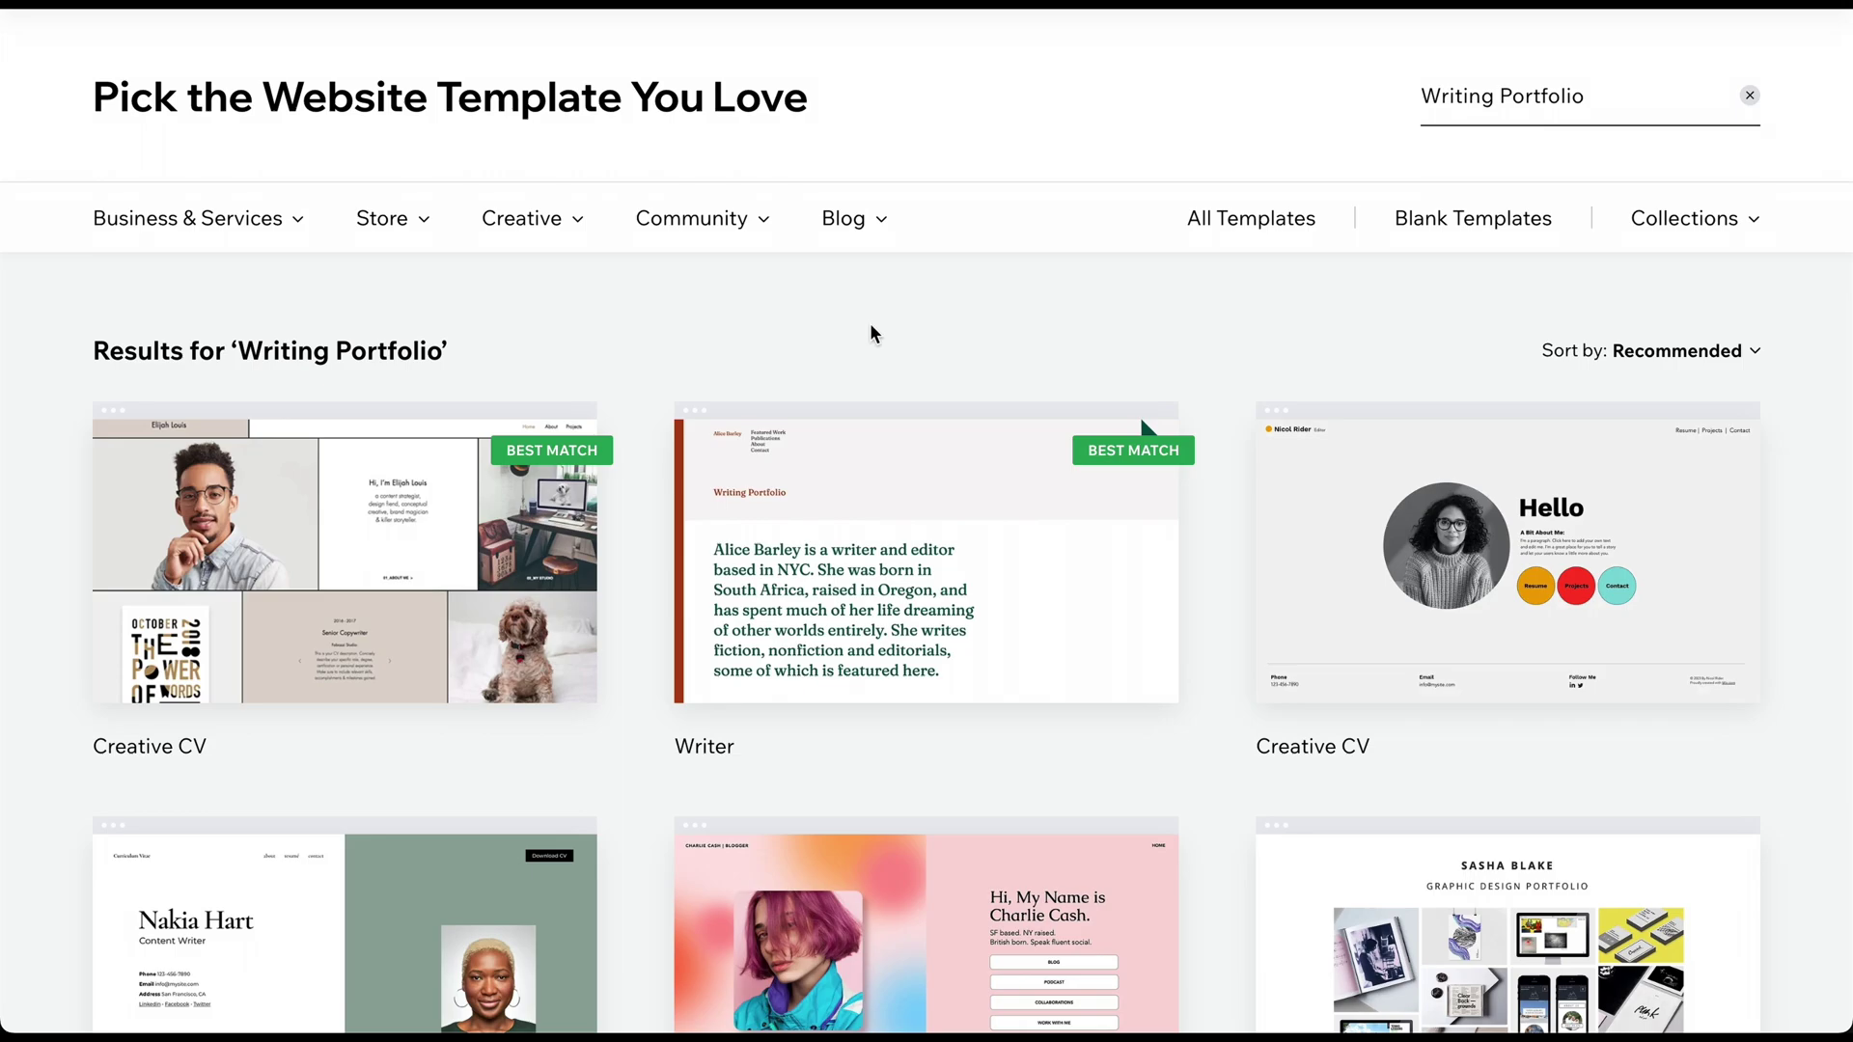
left_click(926, 526)
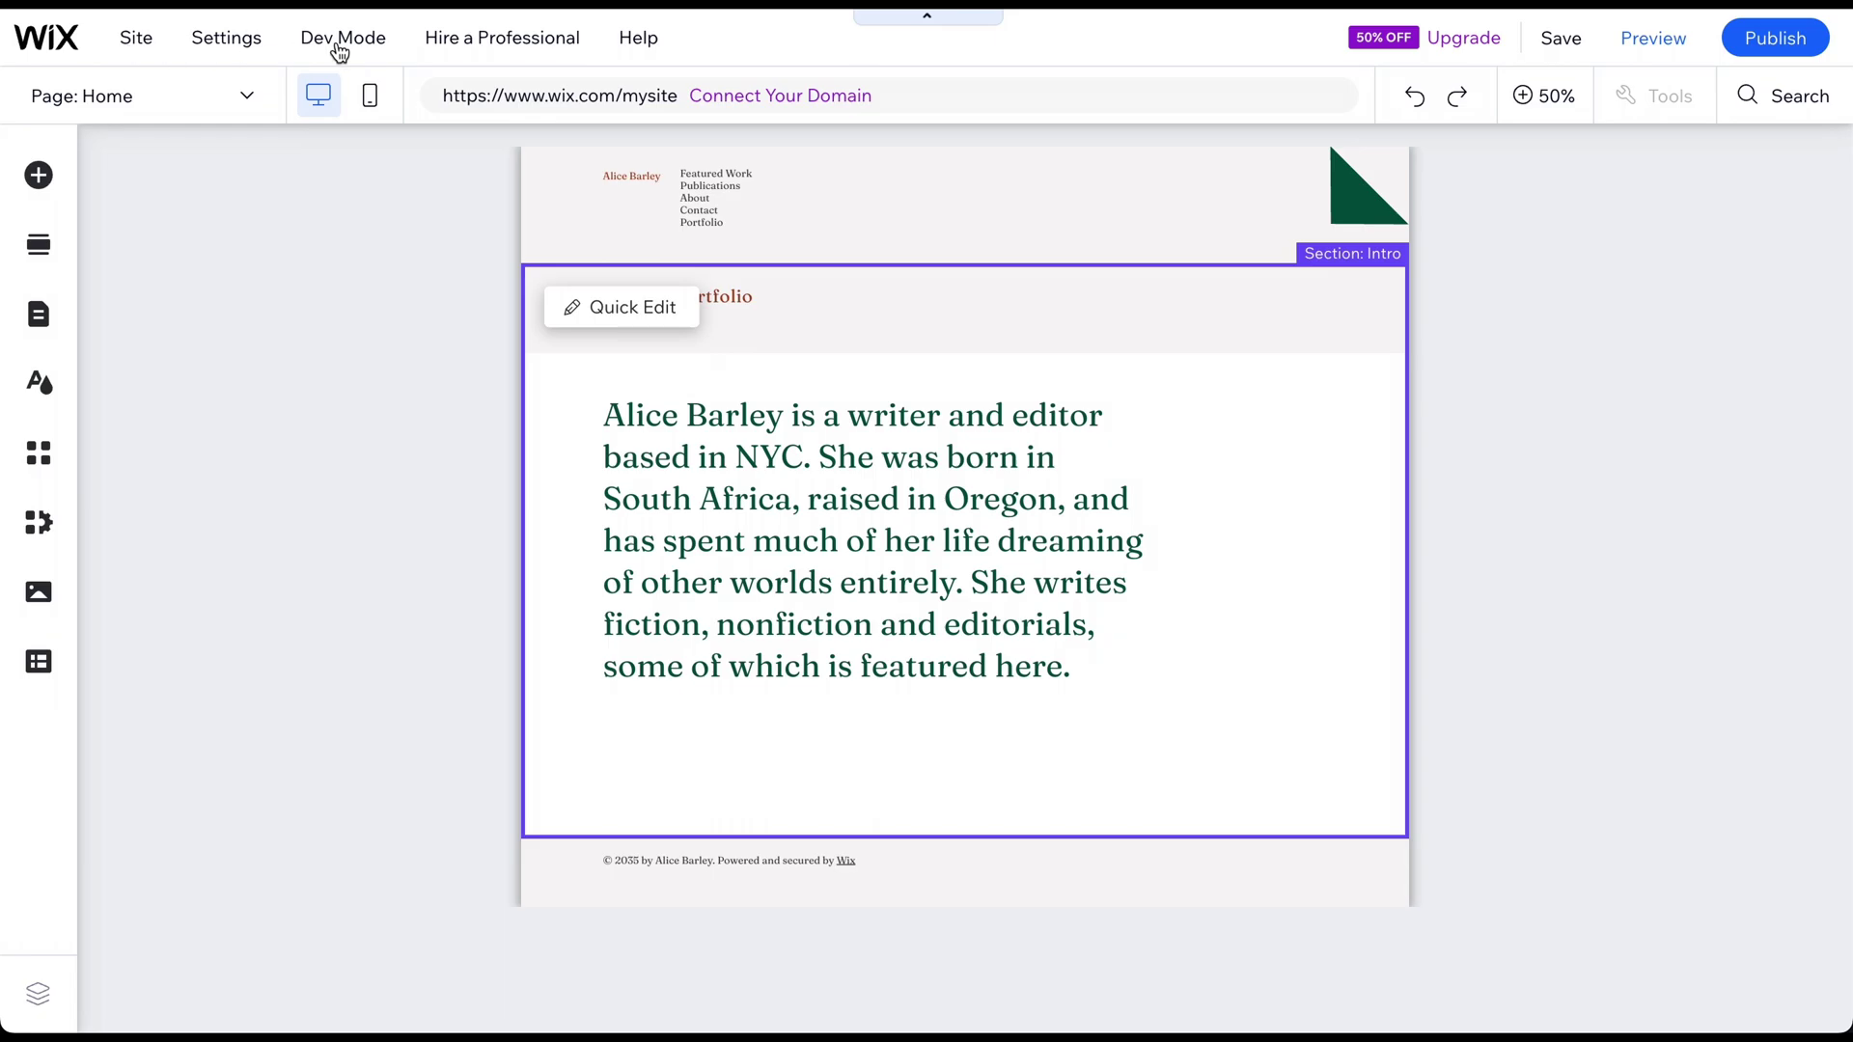
left_click(1547, 44)
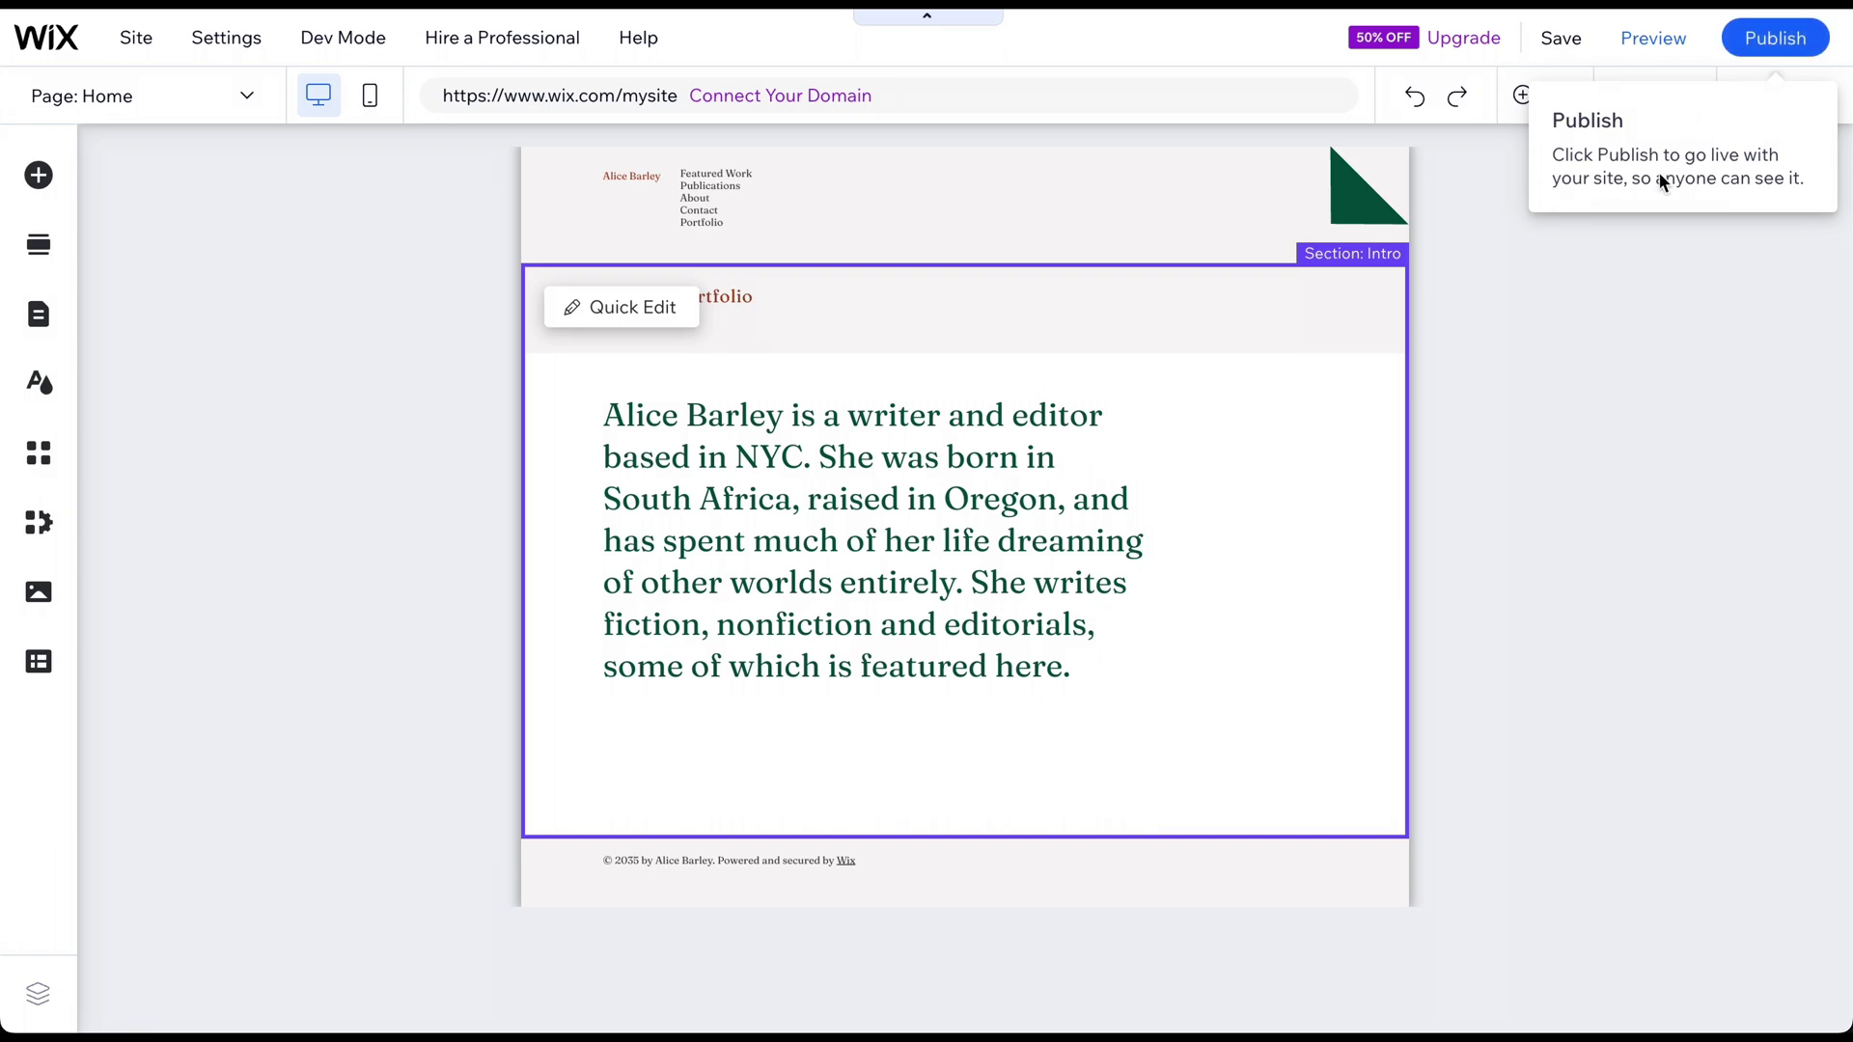
left_click(1797, 100)
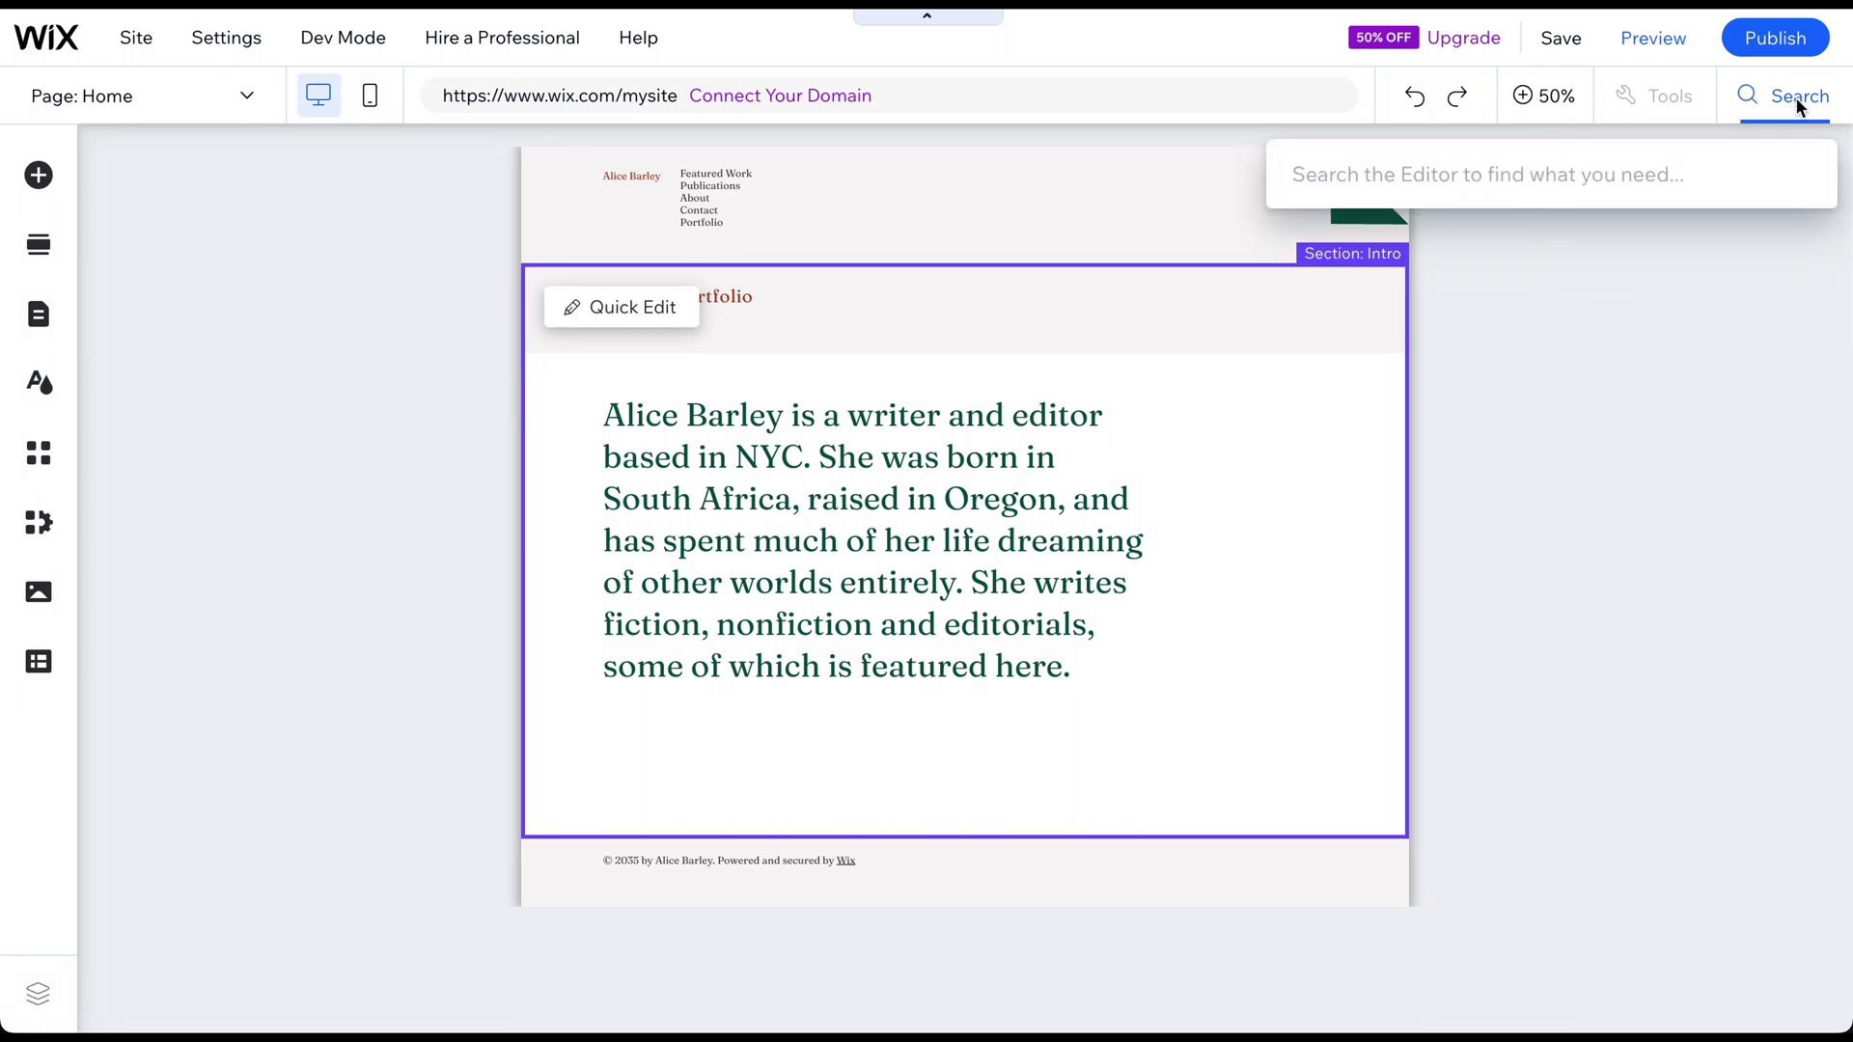
type("how to")
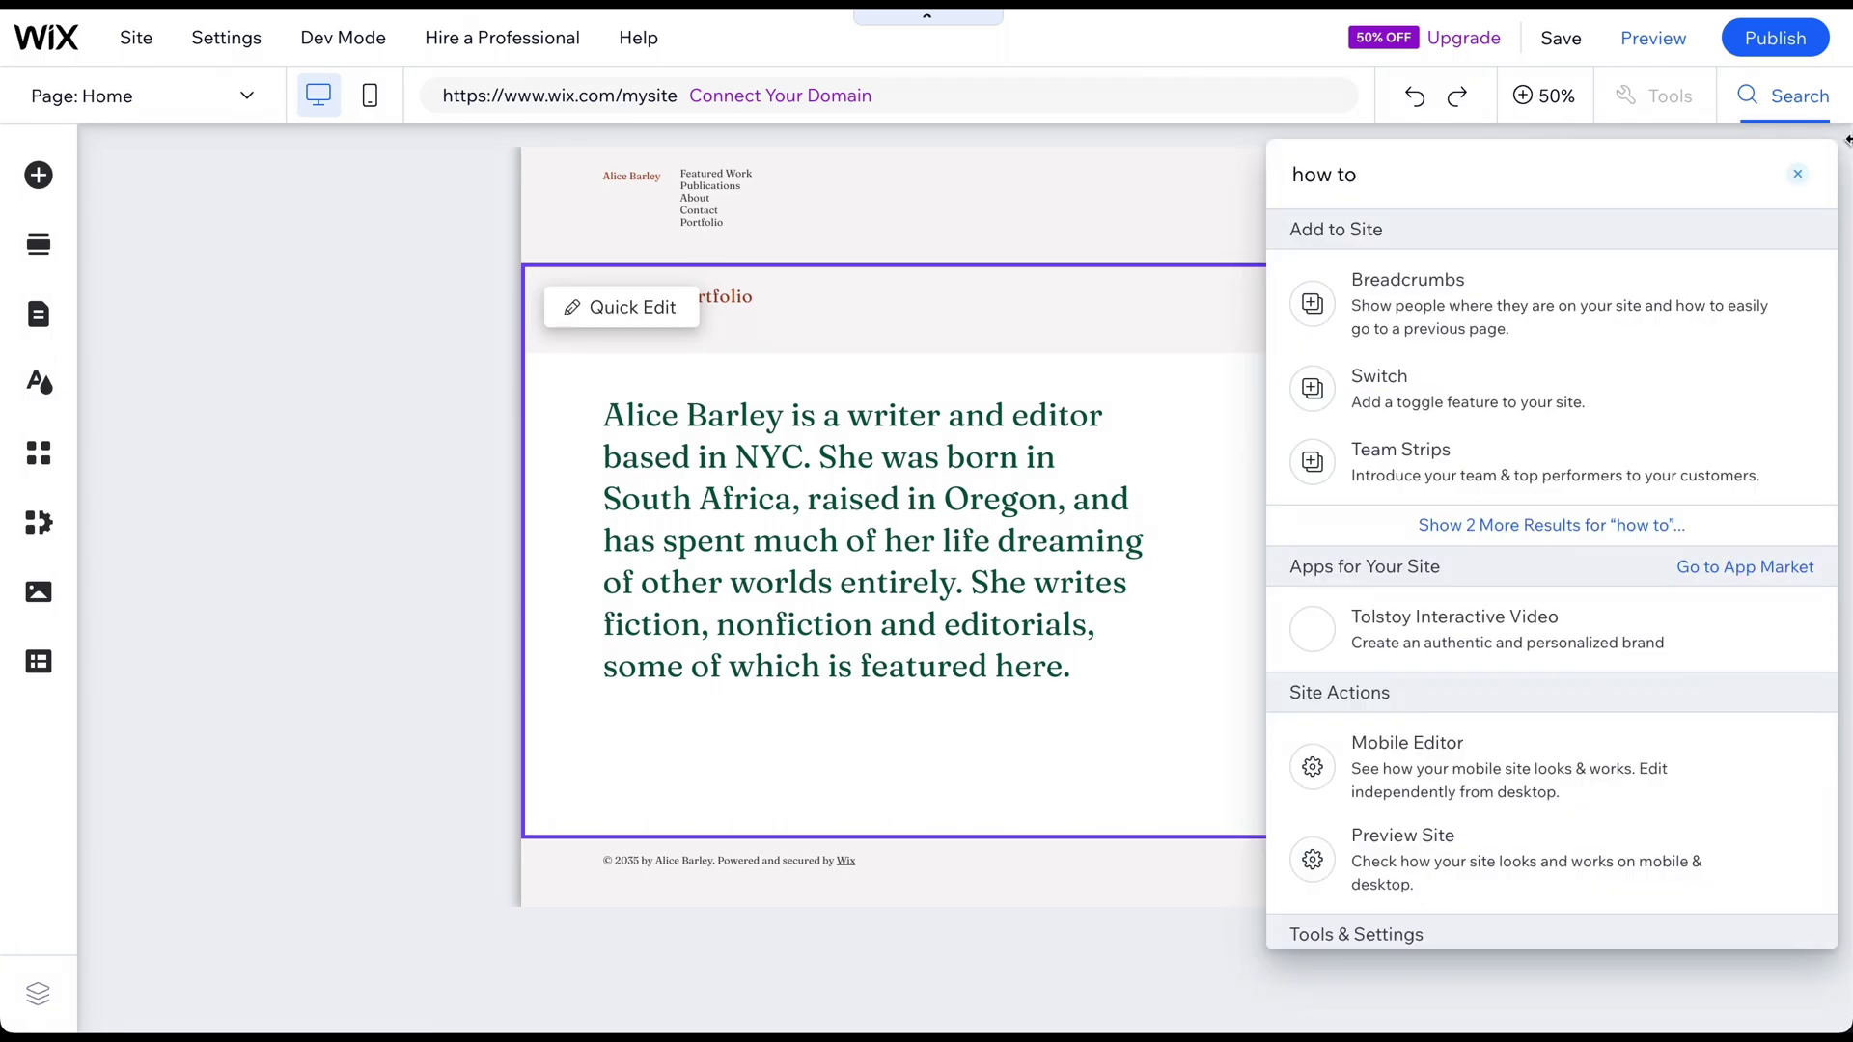
left_click(1797, 174)
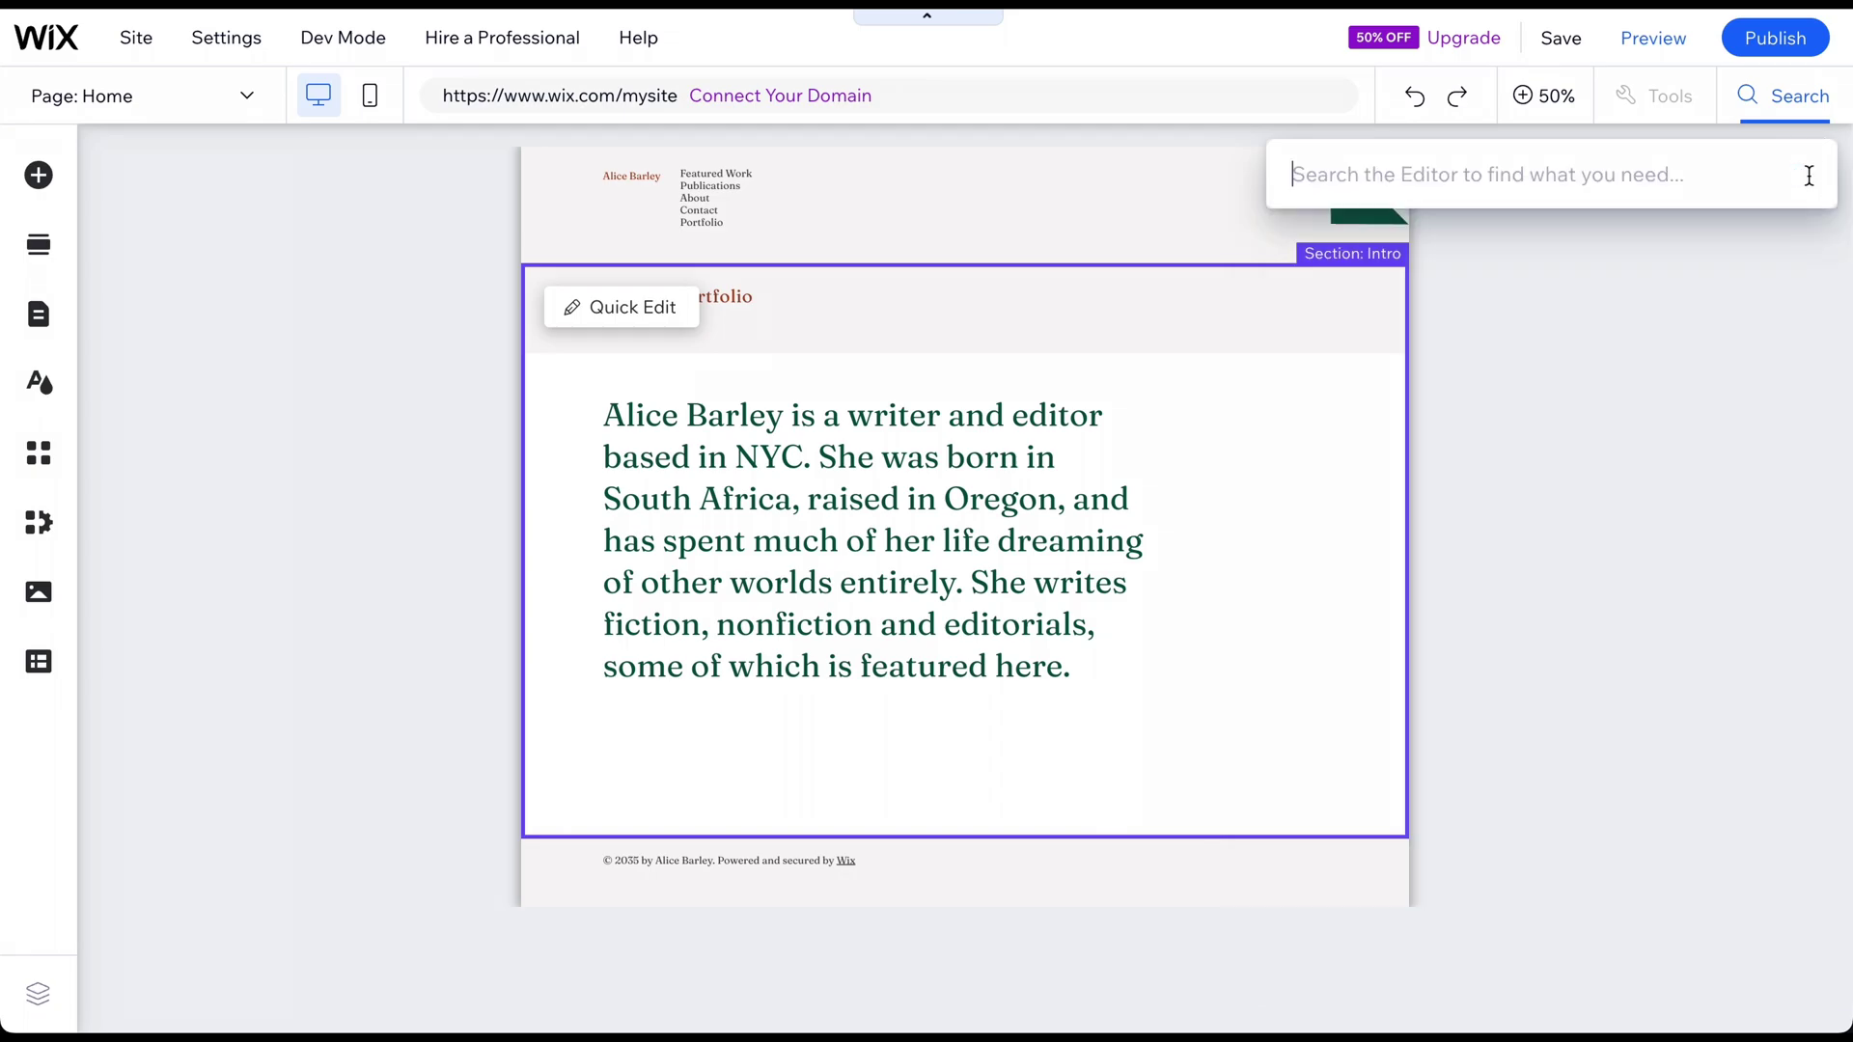
left_click(1549, 102)
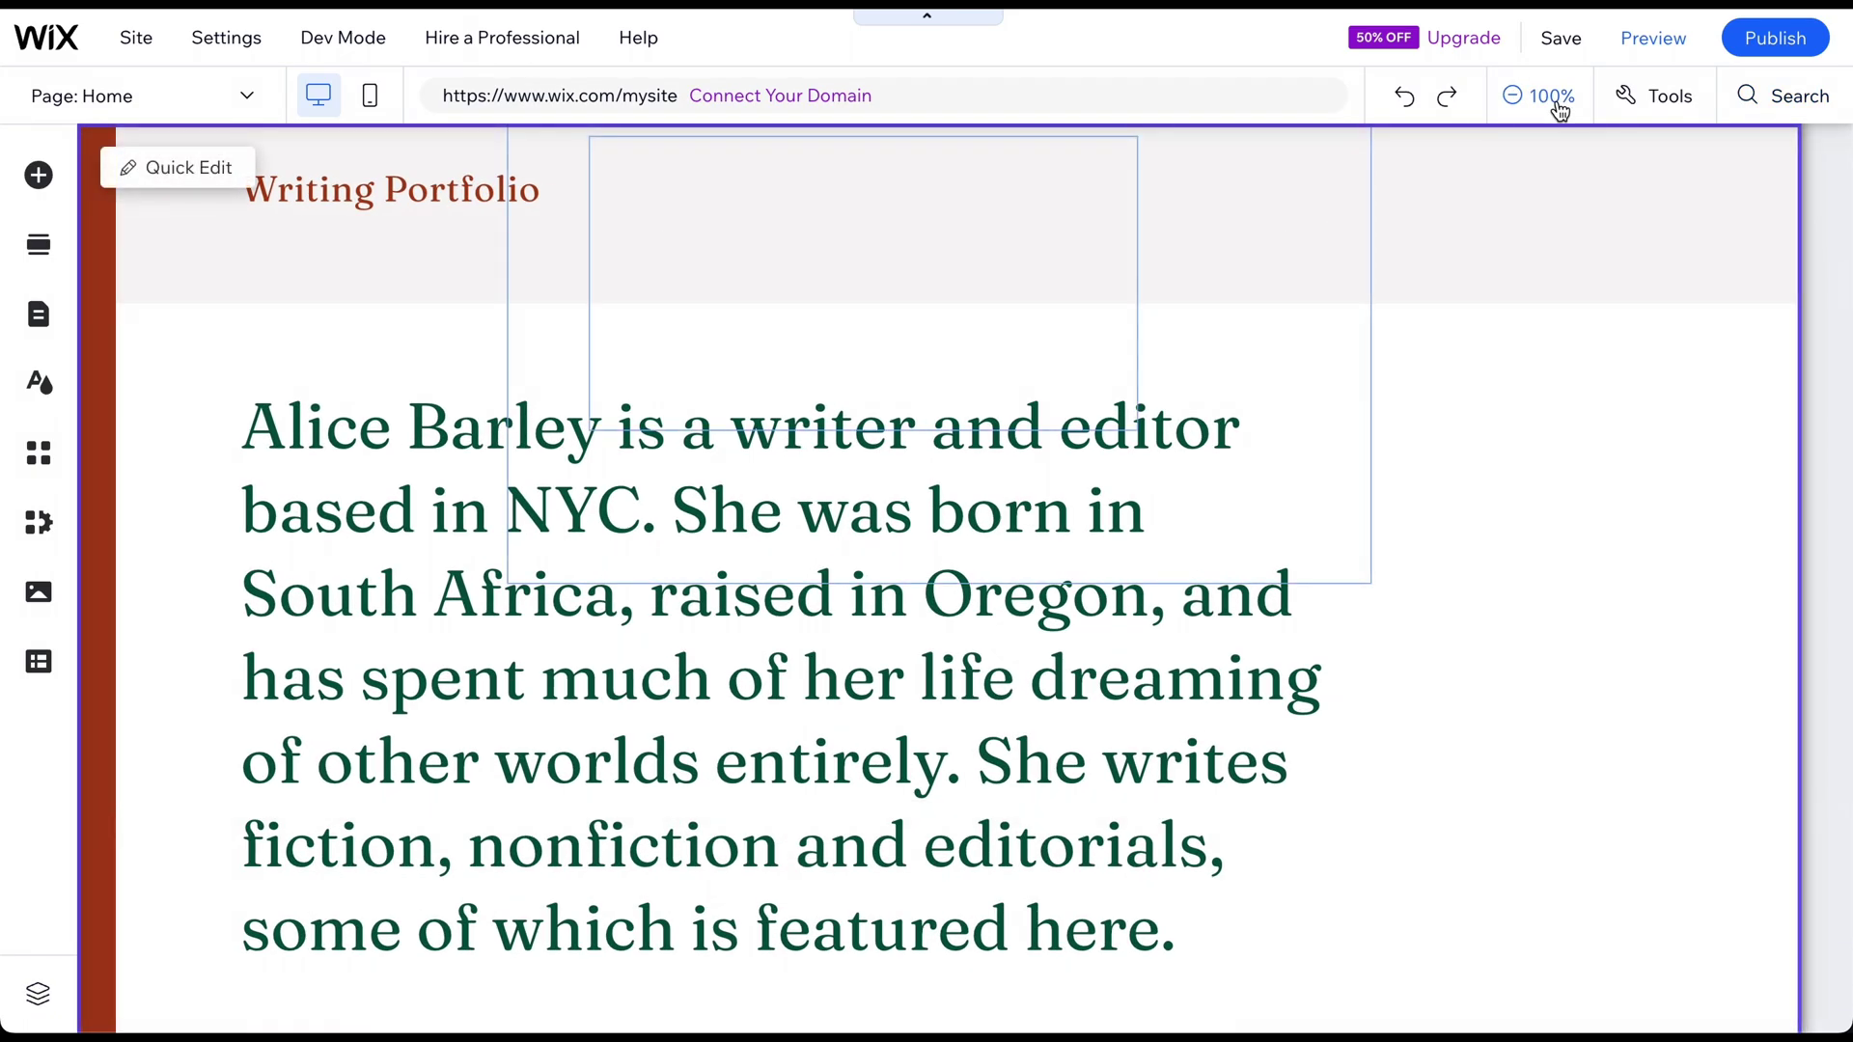
scroll(1459, 315, "up", 3)
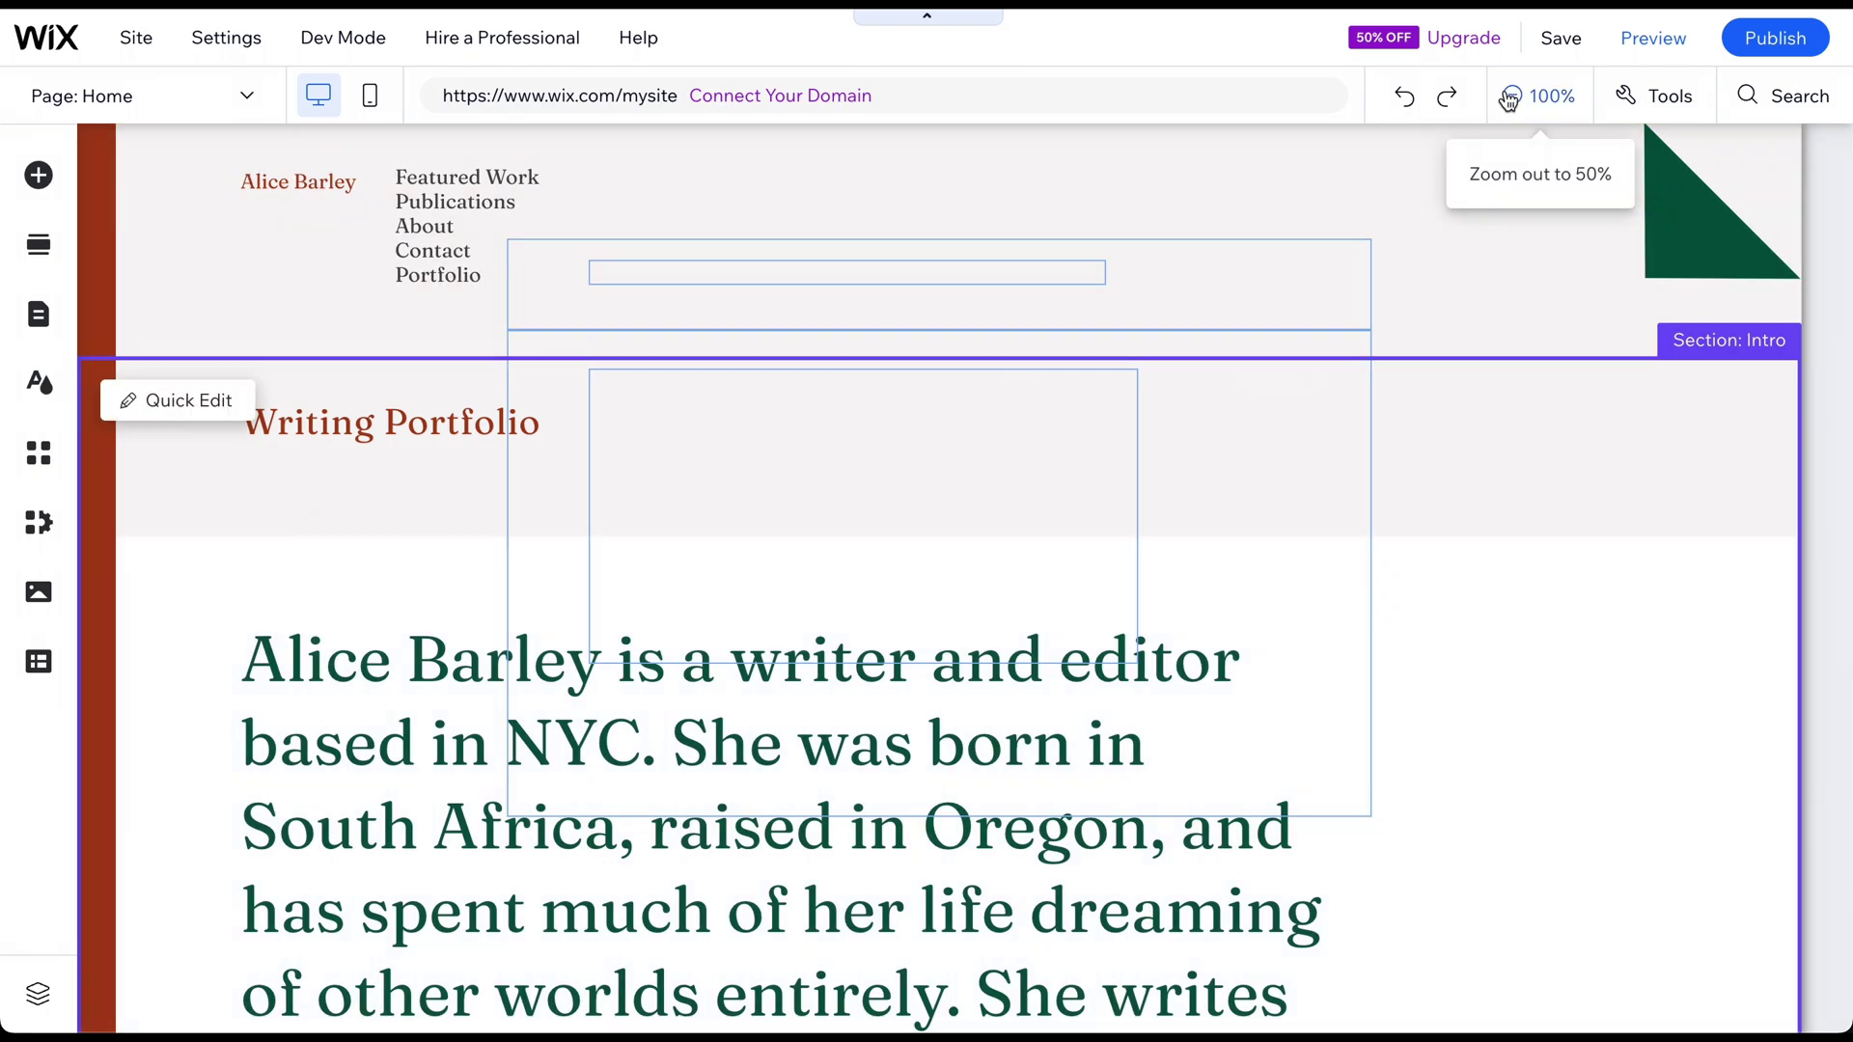
left_click(1511, 98)
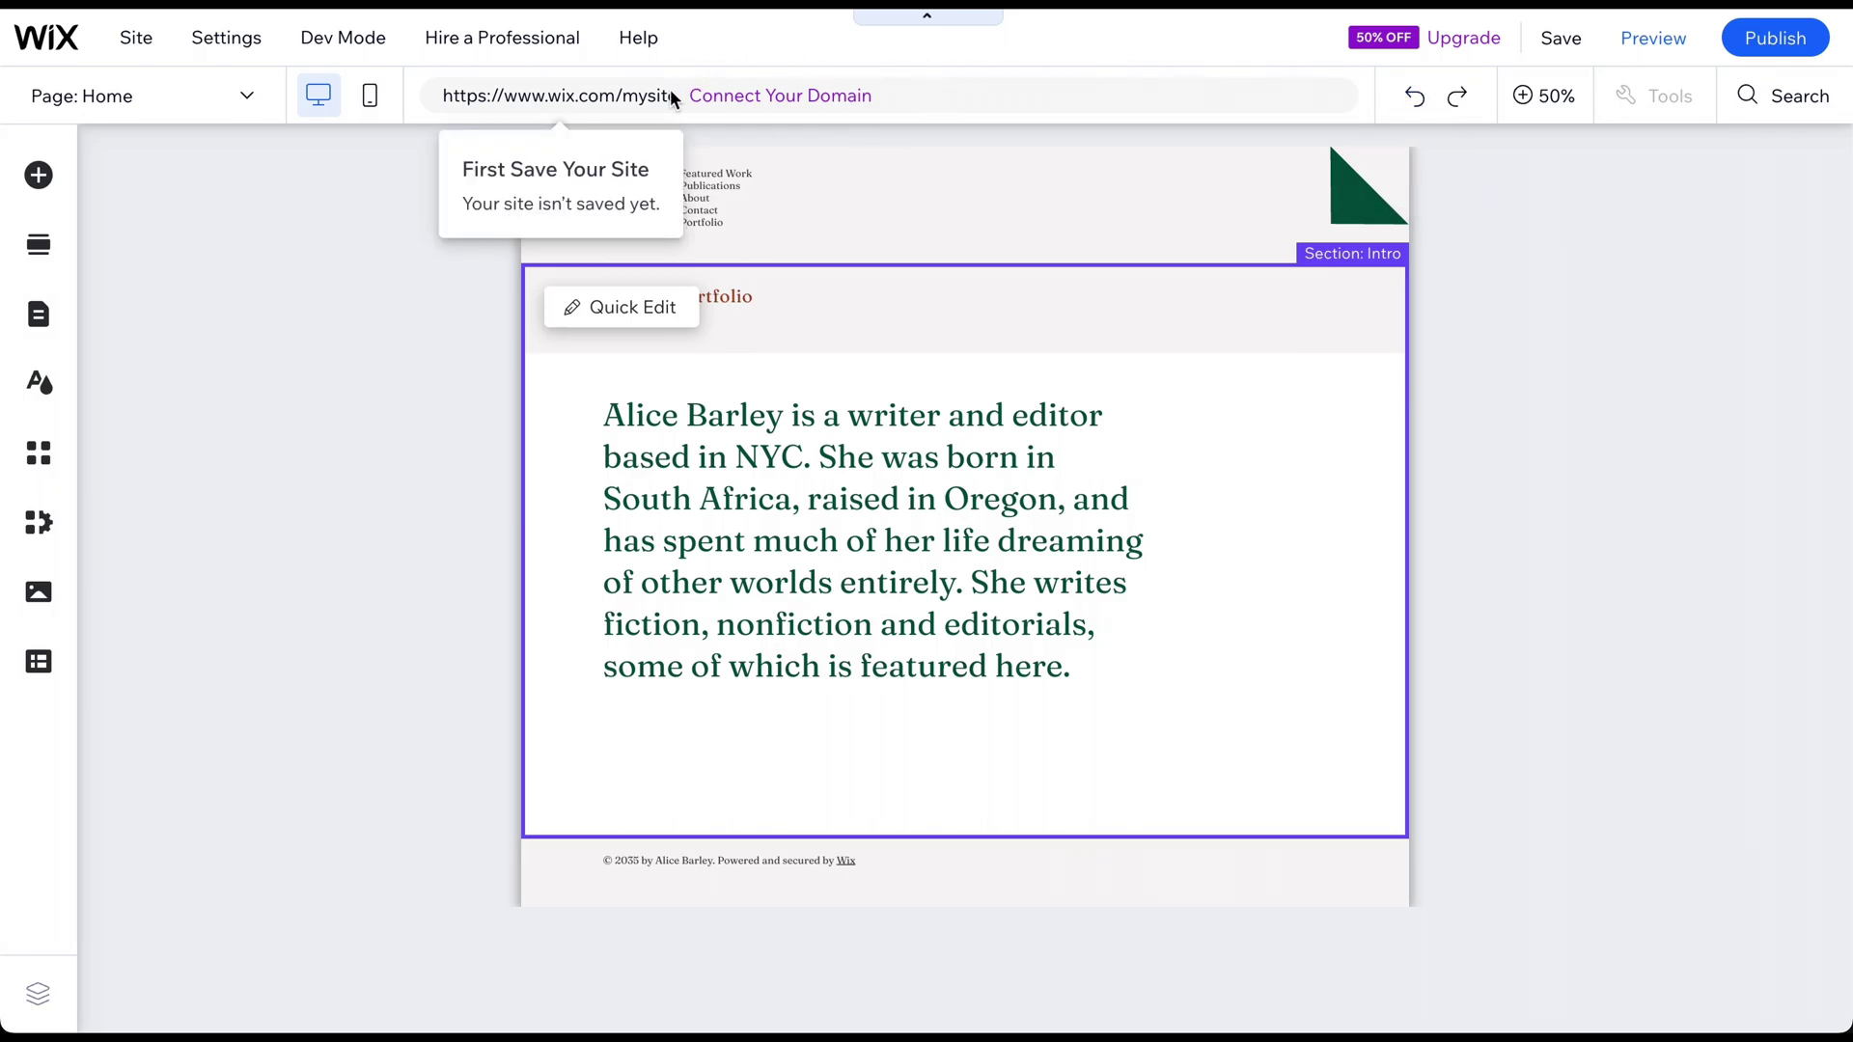
mouse_move(319, 95)
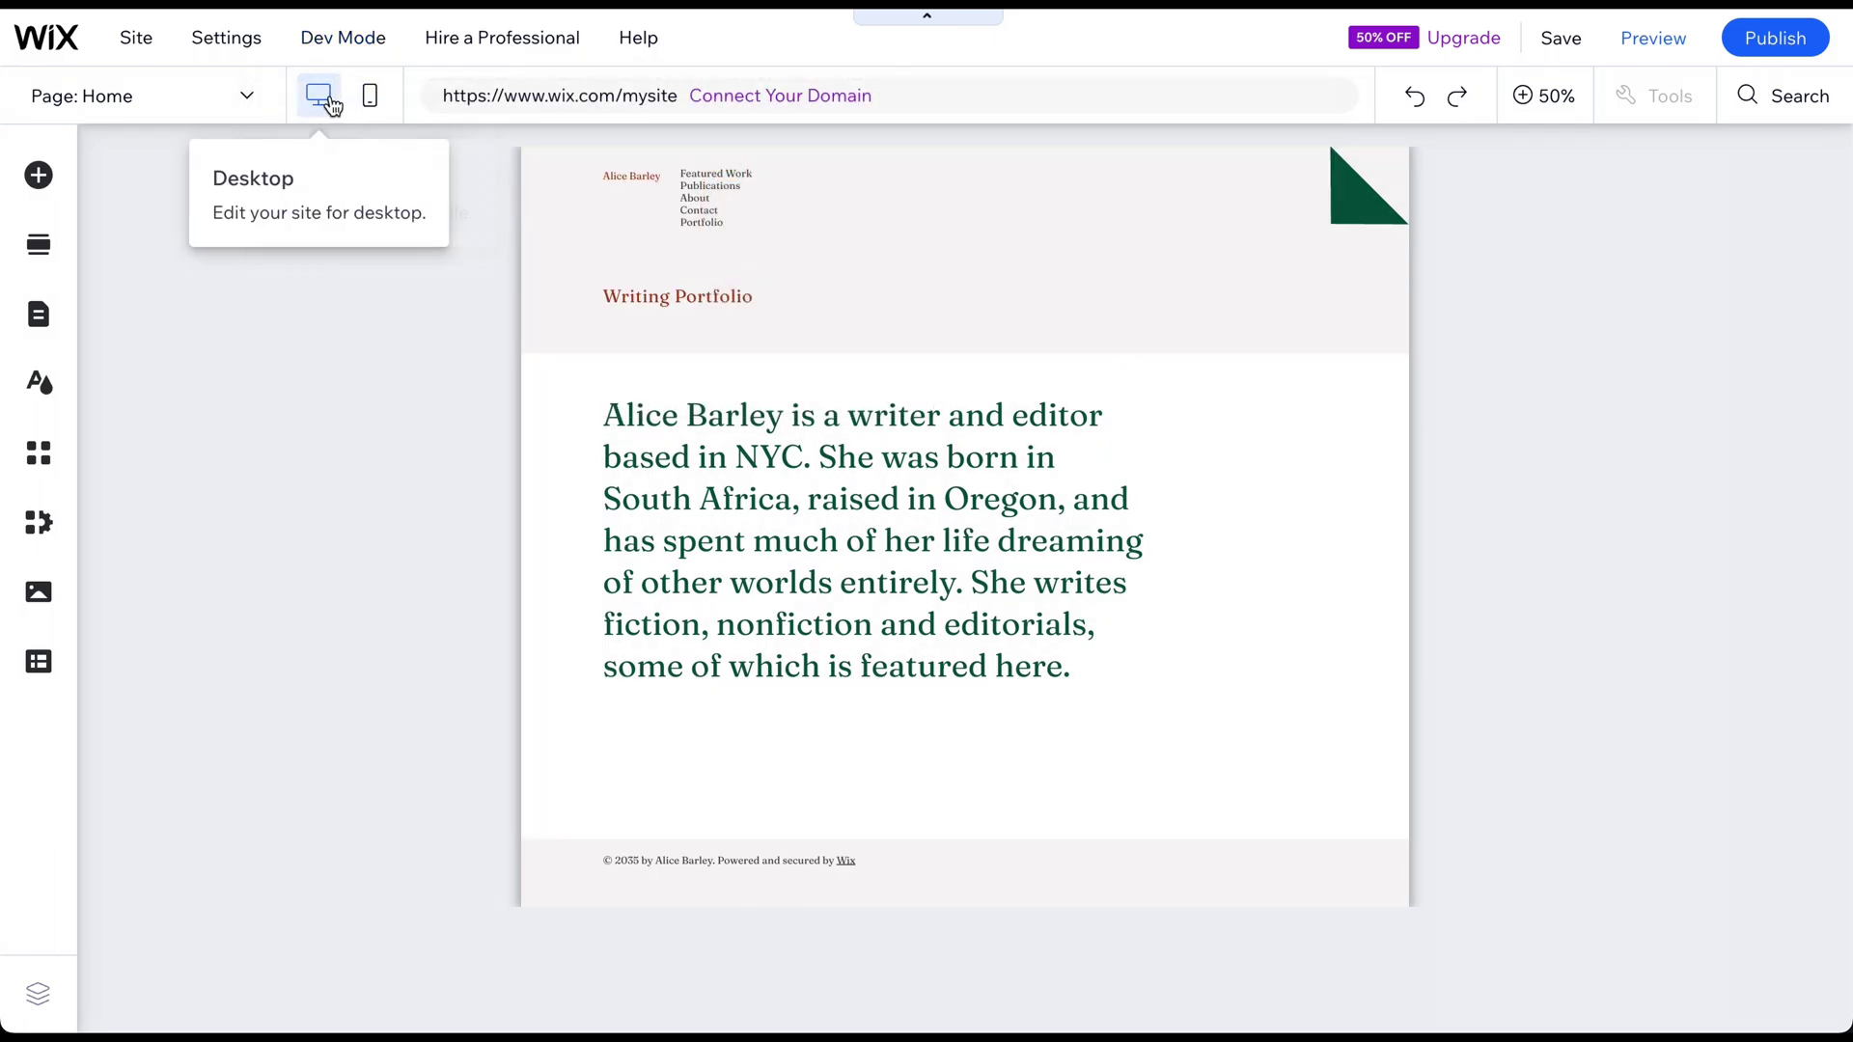
left_click(248, 96)
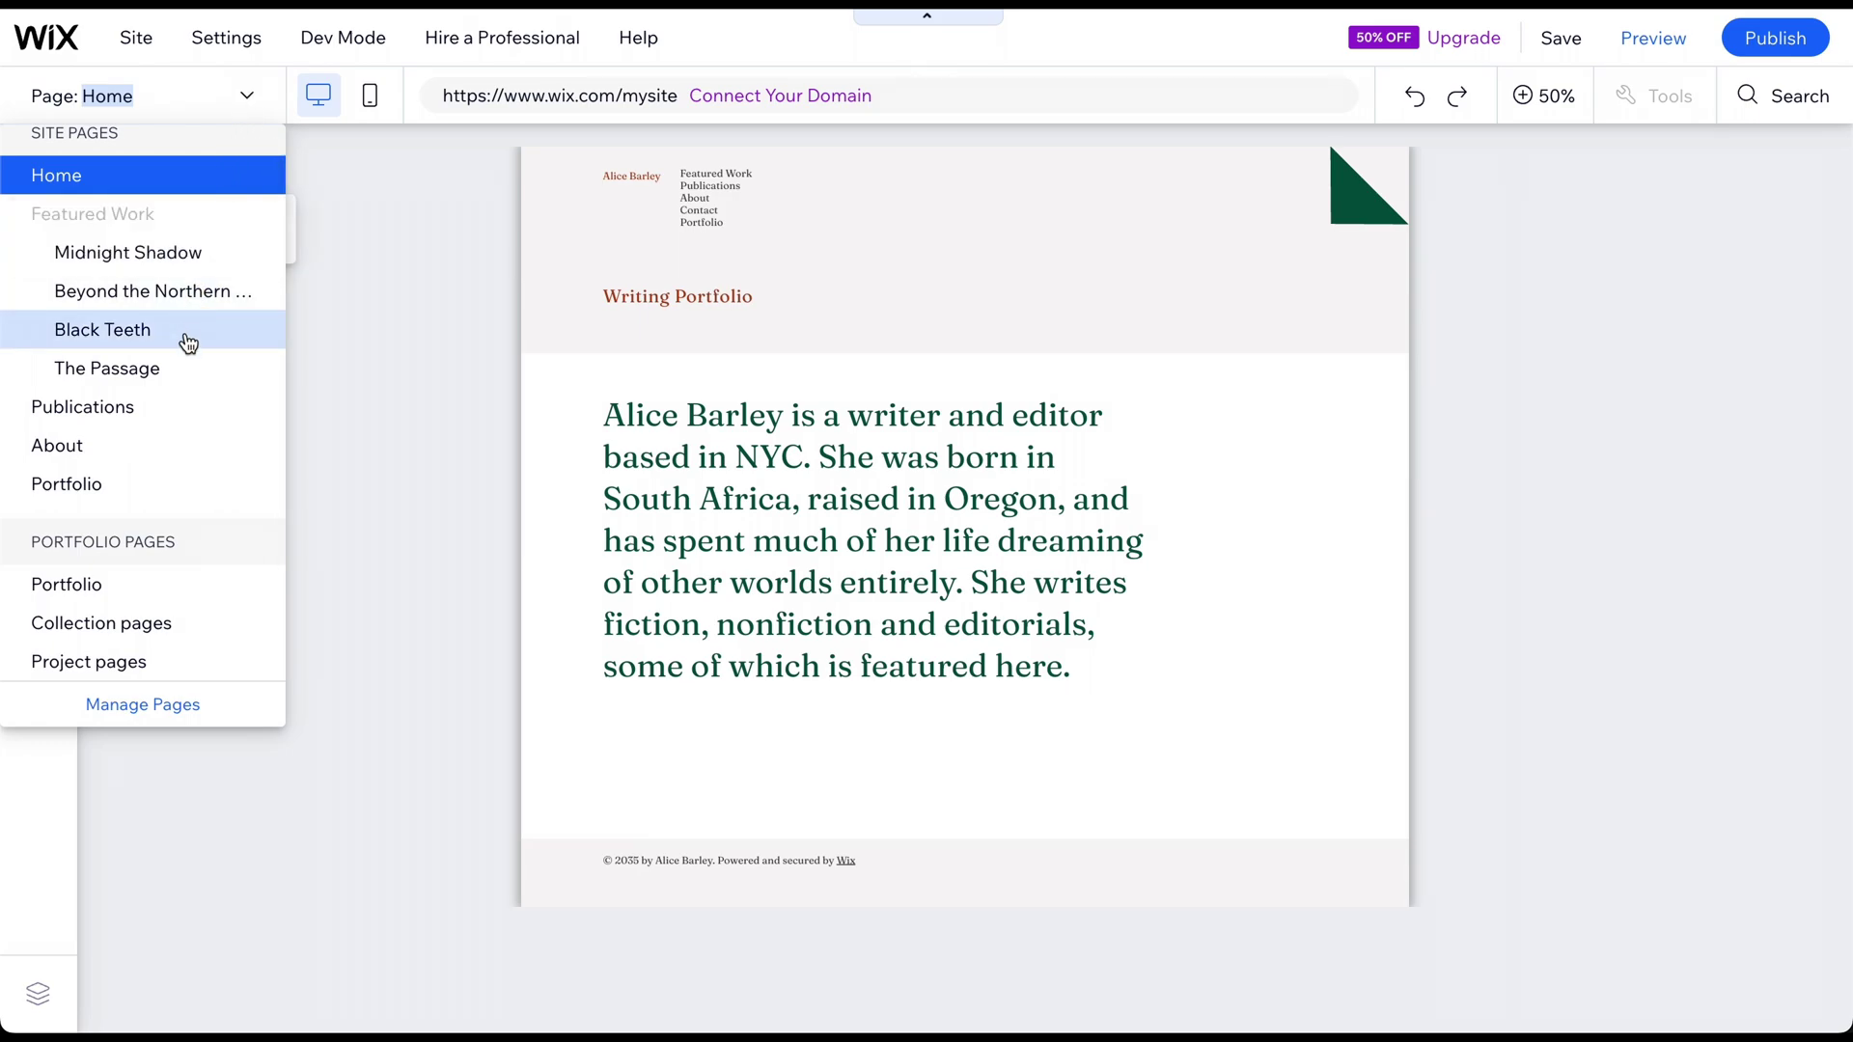
left_click(244, 97)
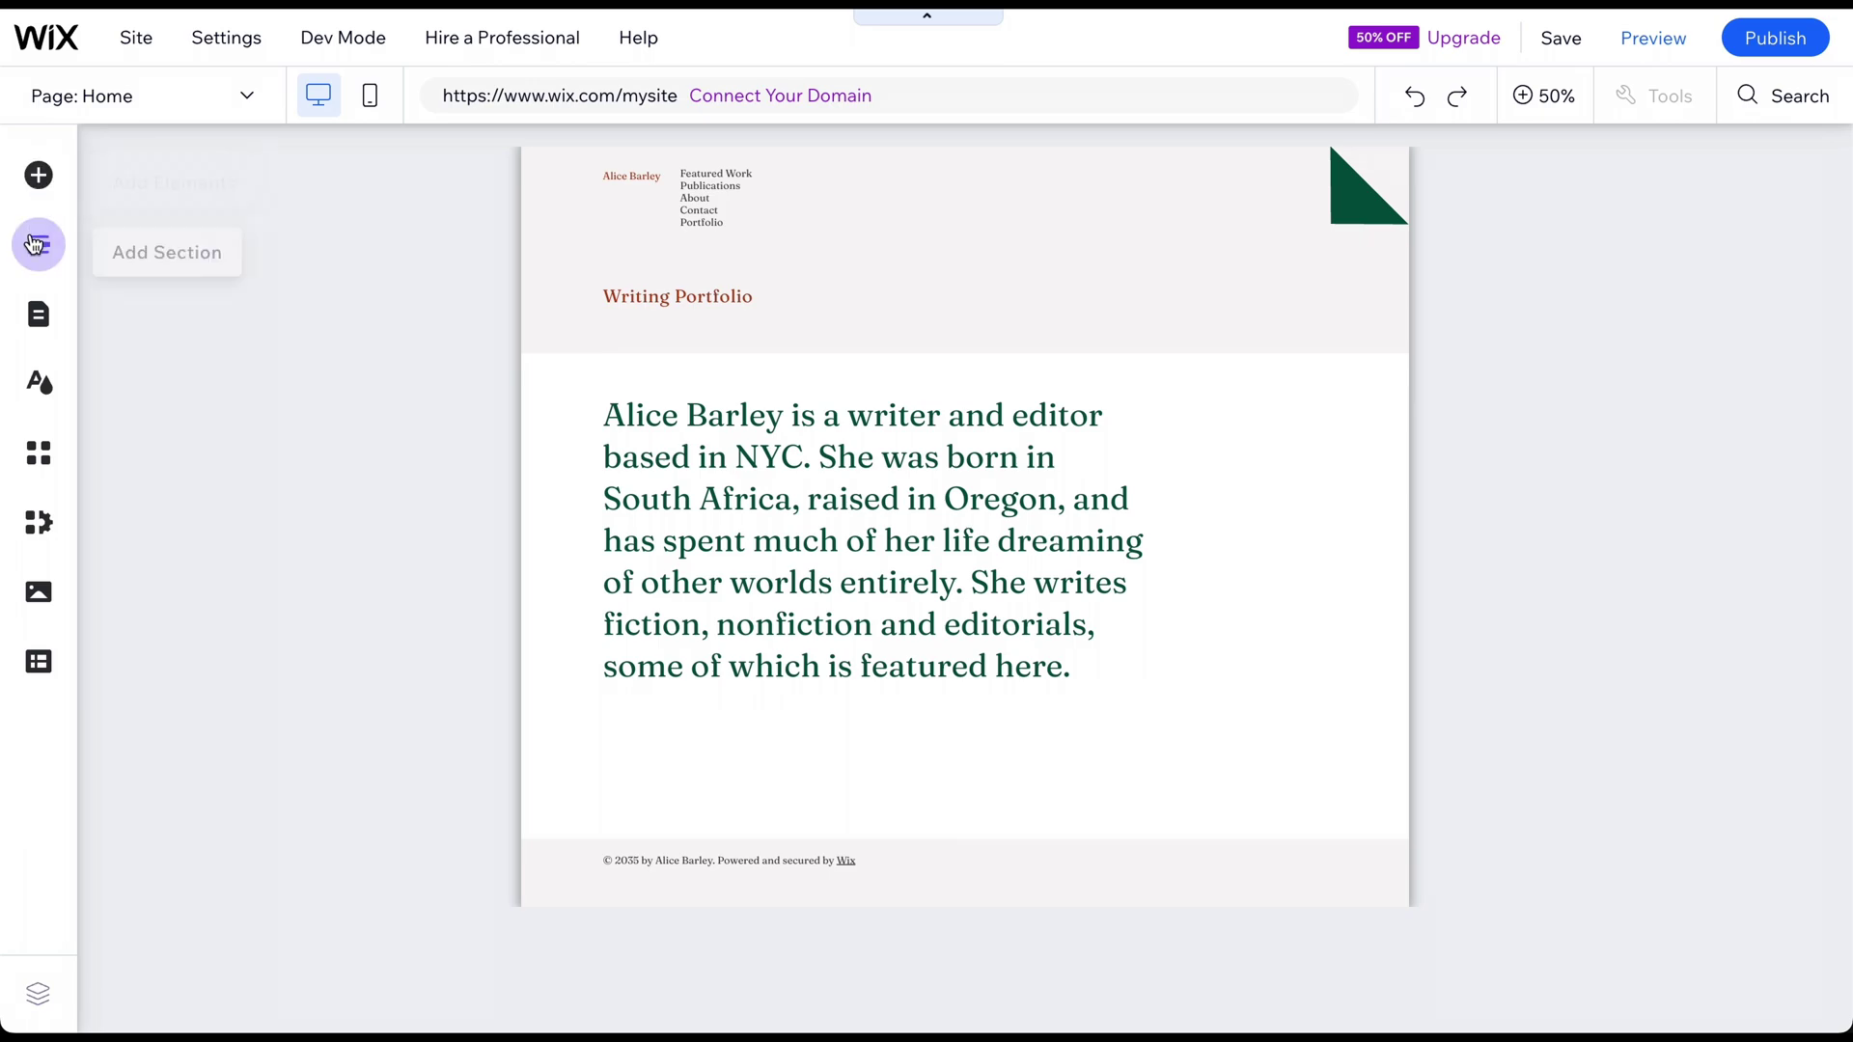
left_click(36, 380)
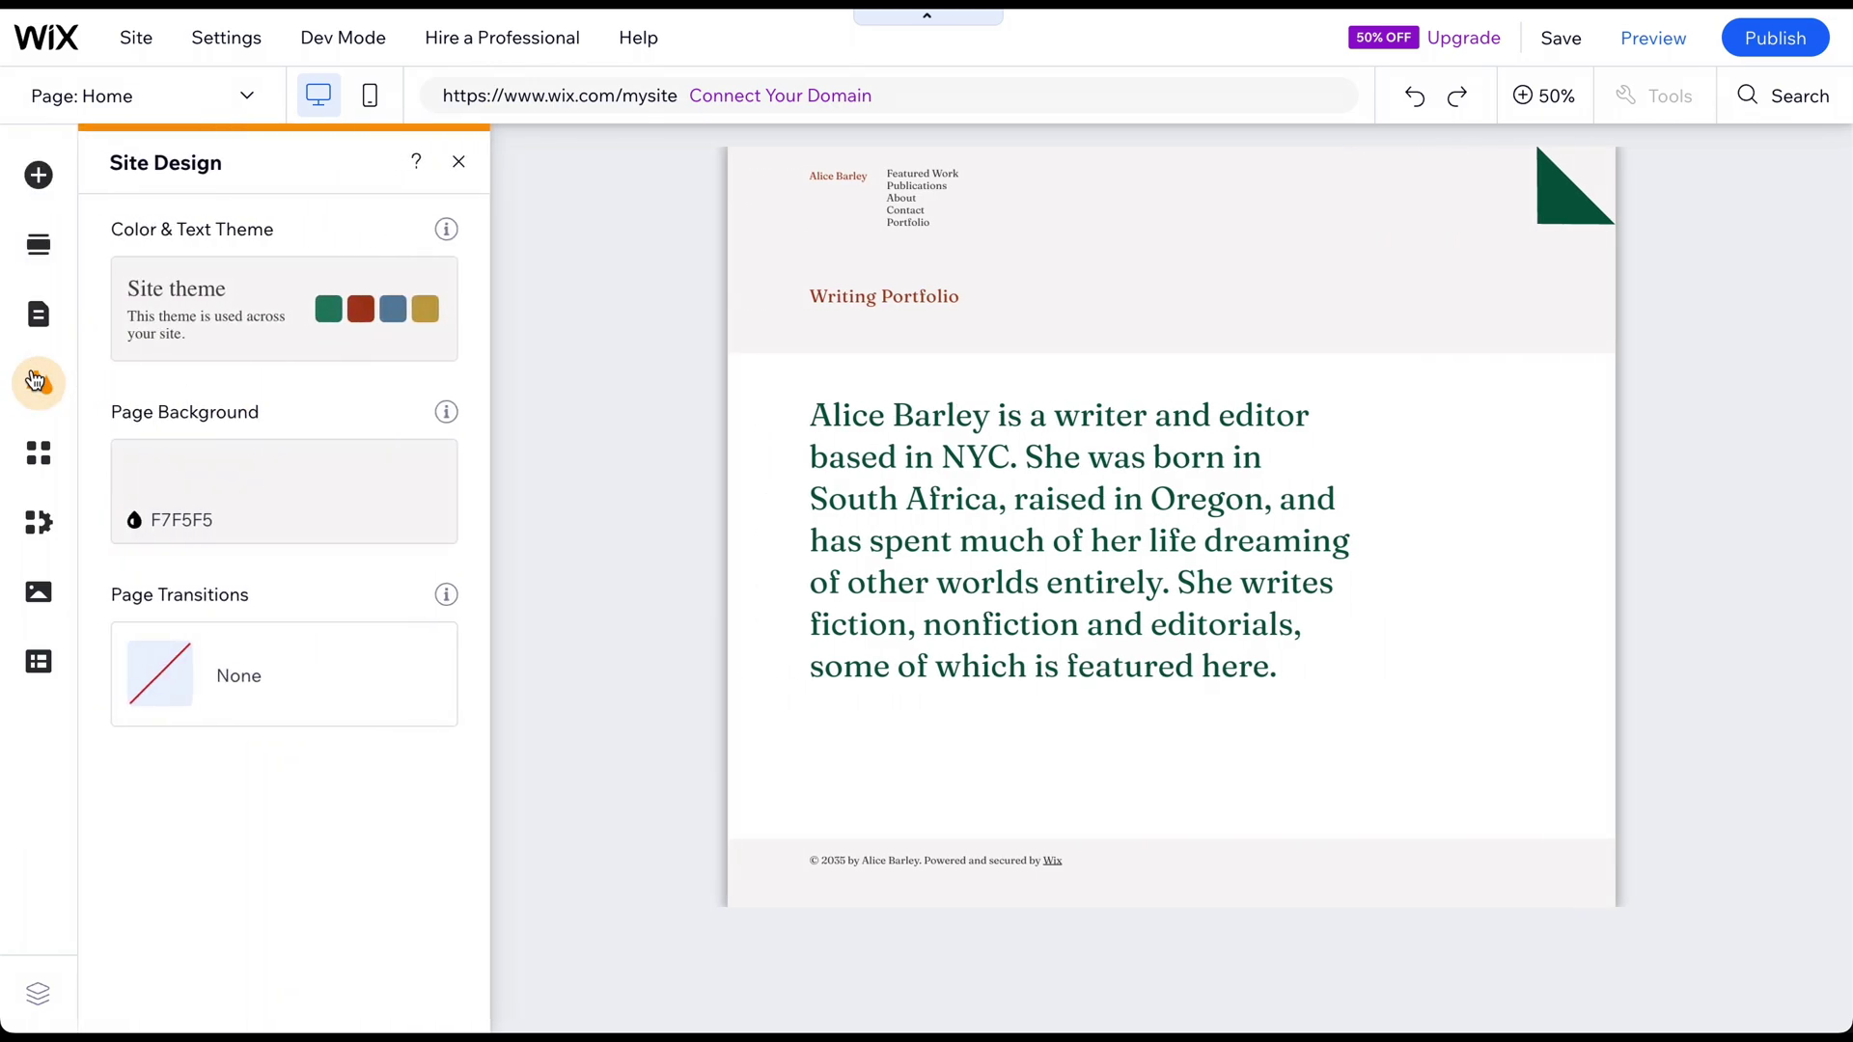
left_click(459, 161)
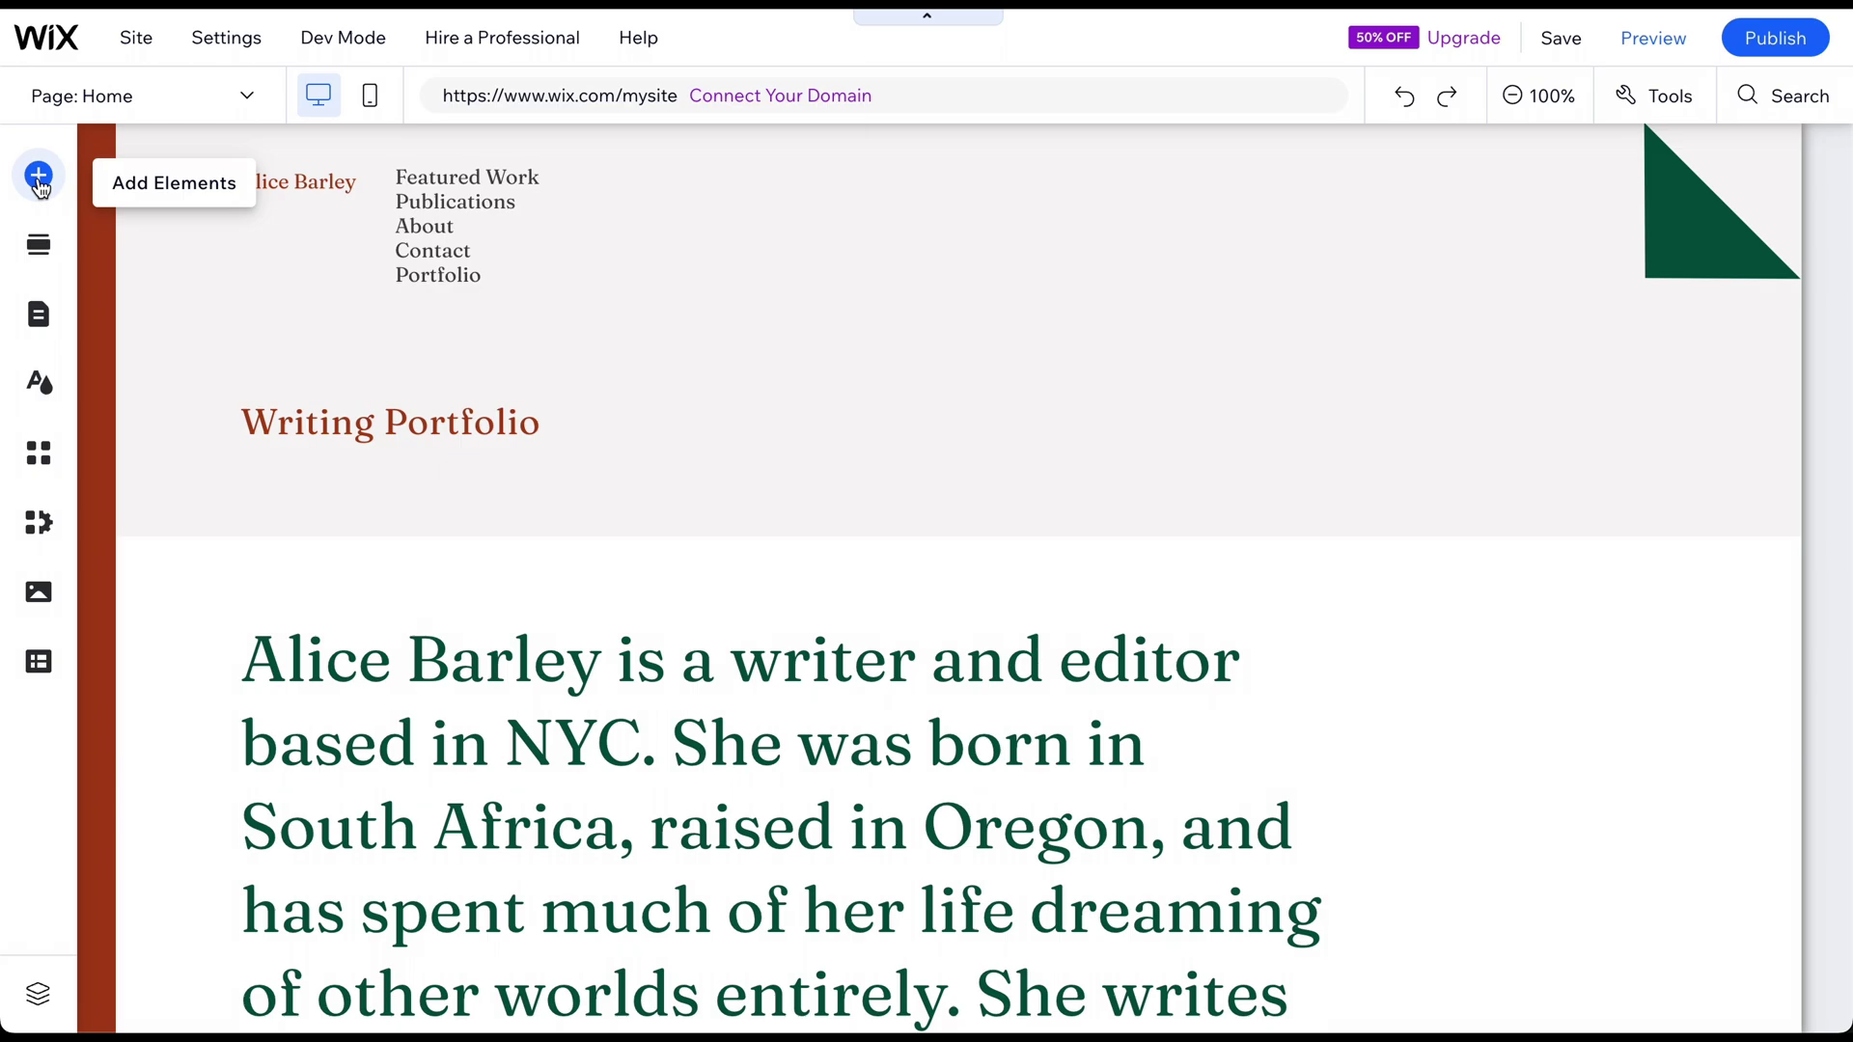
mouse_move(724, 423)
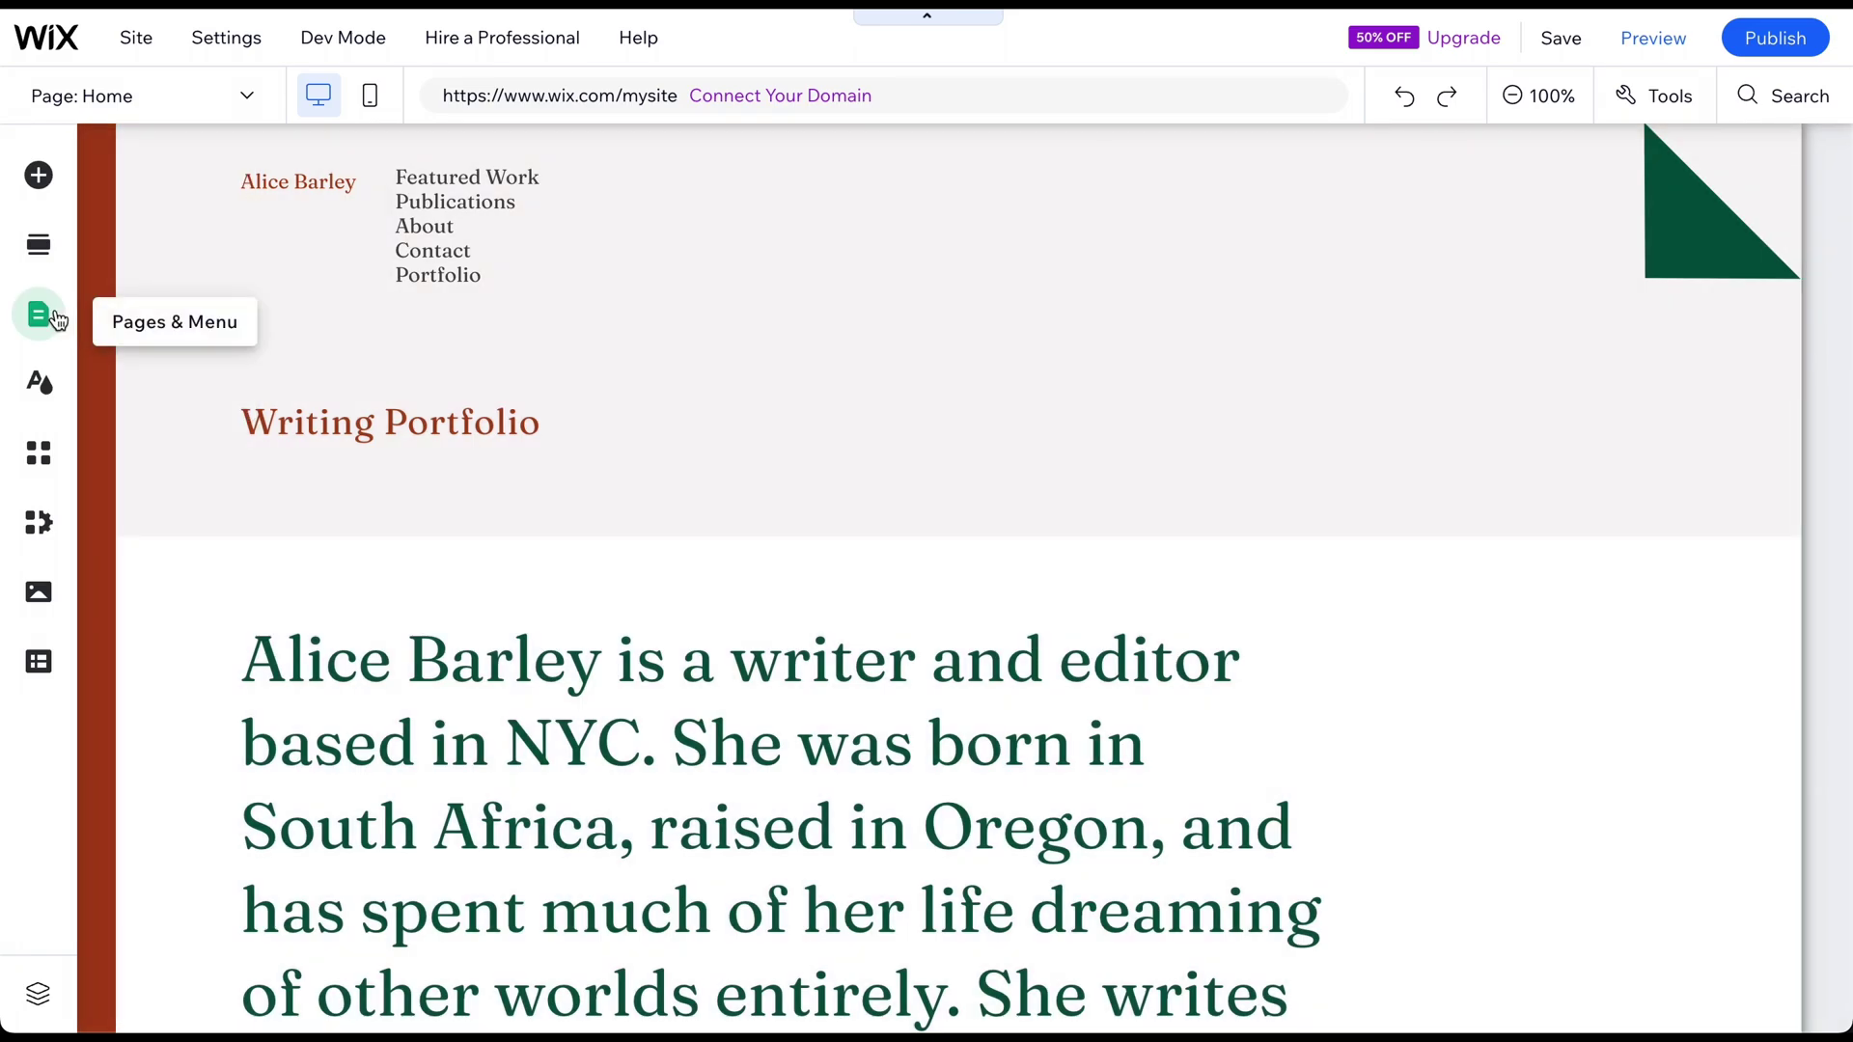
Open Pages & Menu, inspect the Featured Work options, and cancel adding a page
left_click(58, 319)
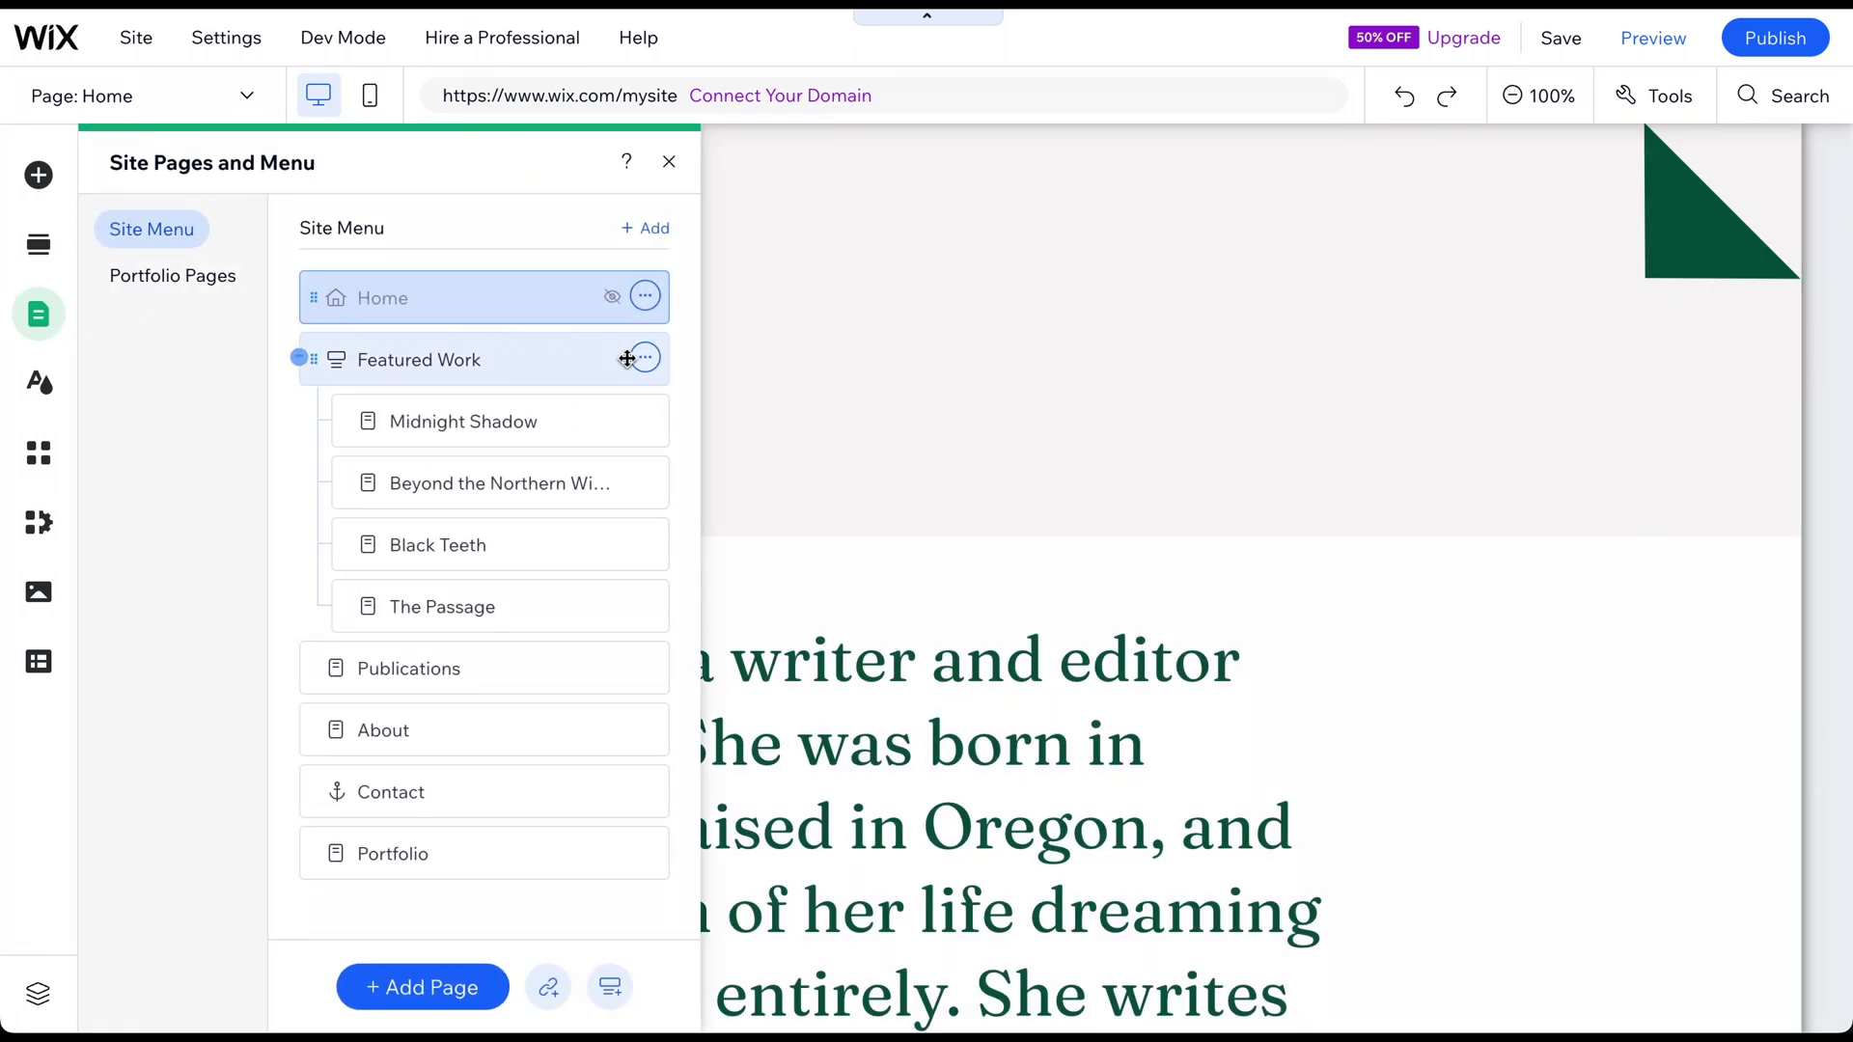
left_click(647, 365)
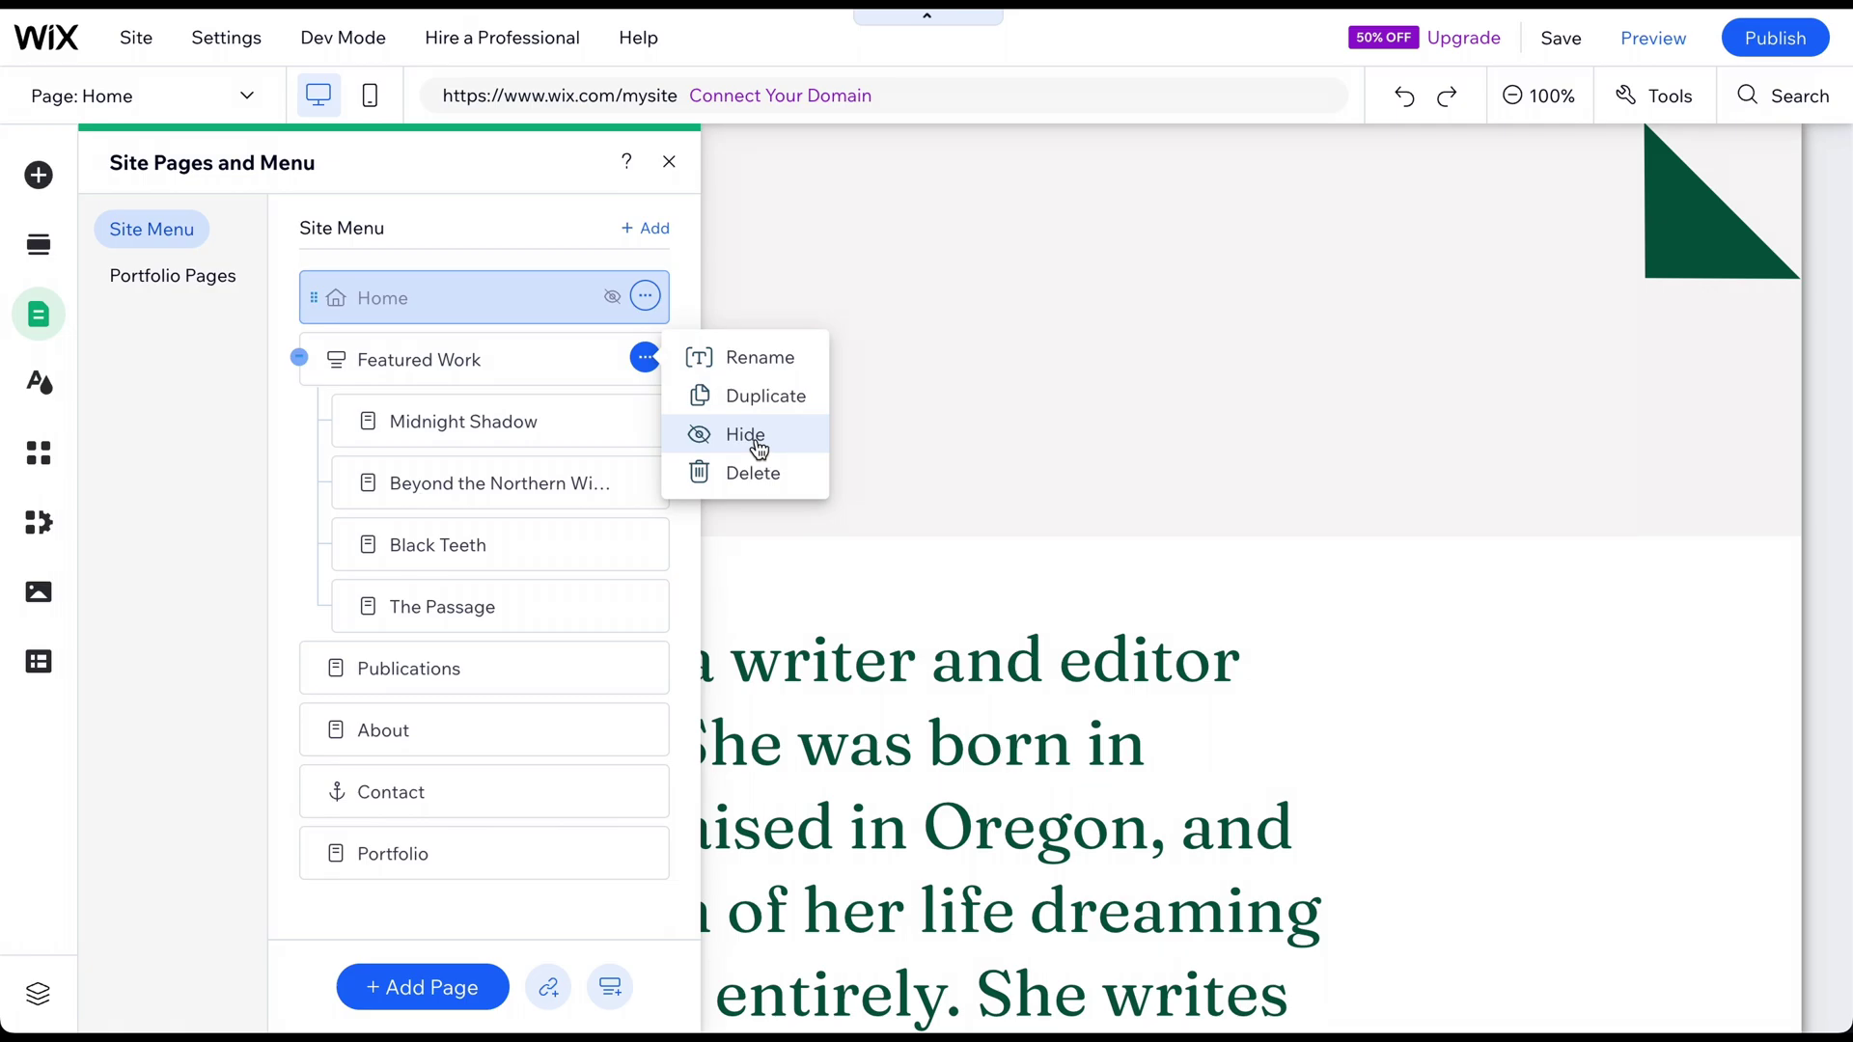
left_click(758, 437)
left_click(424, 988)
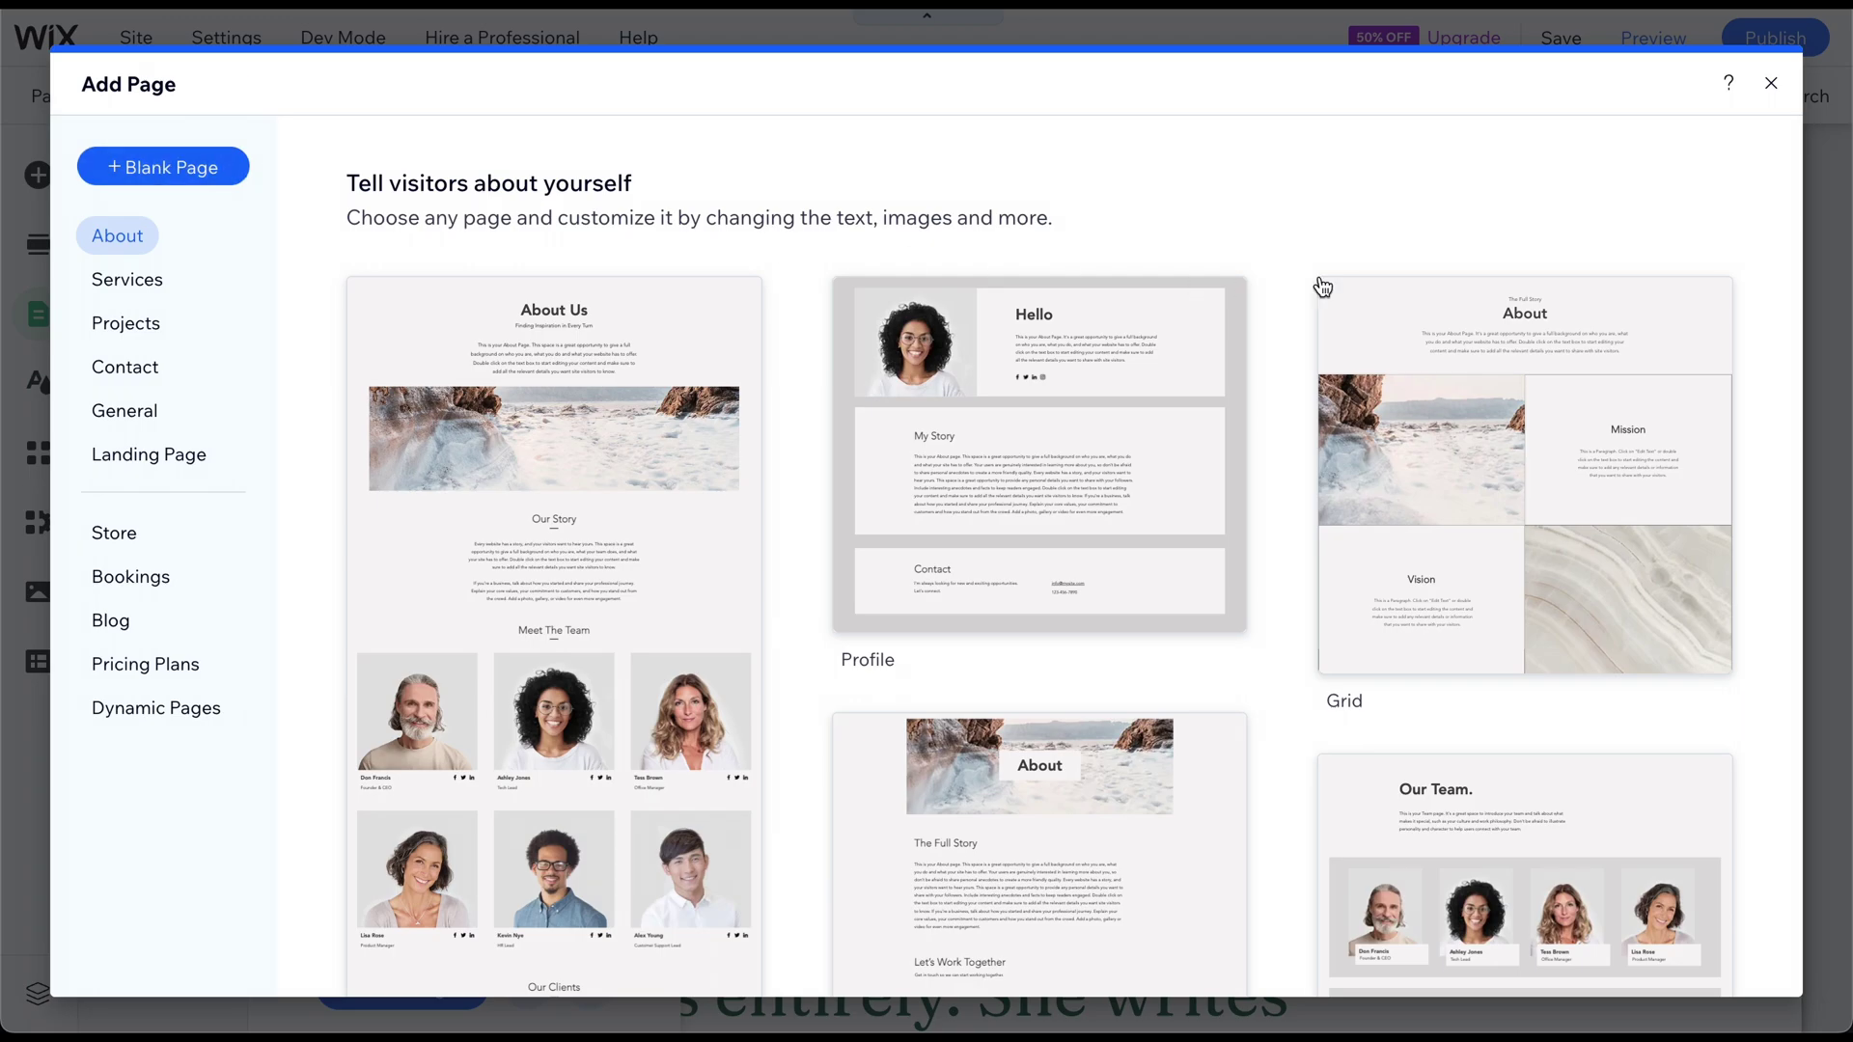
left_click(1771, 85)
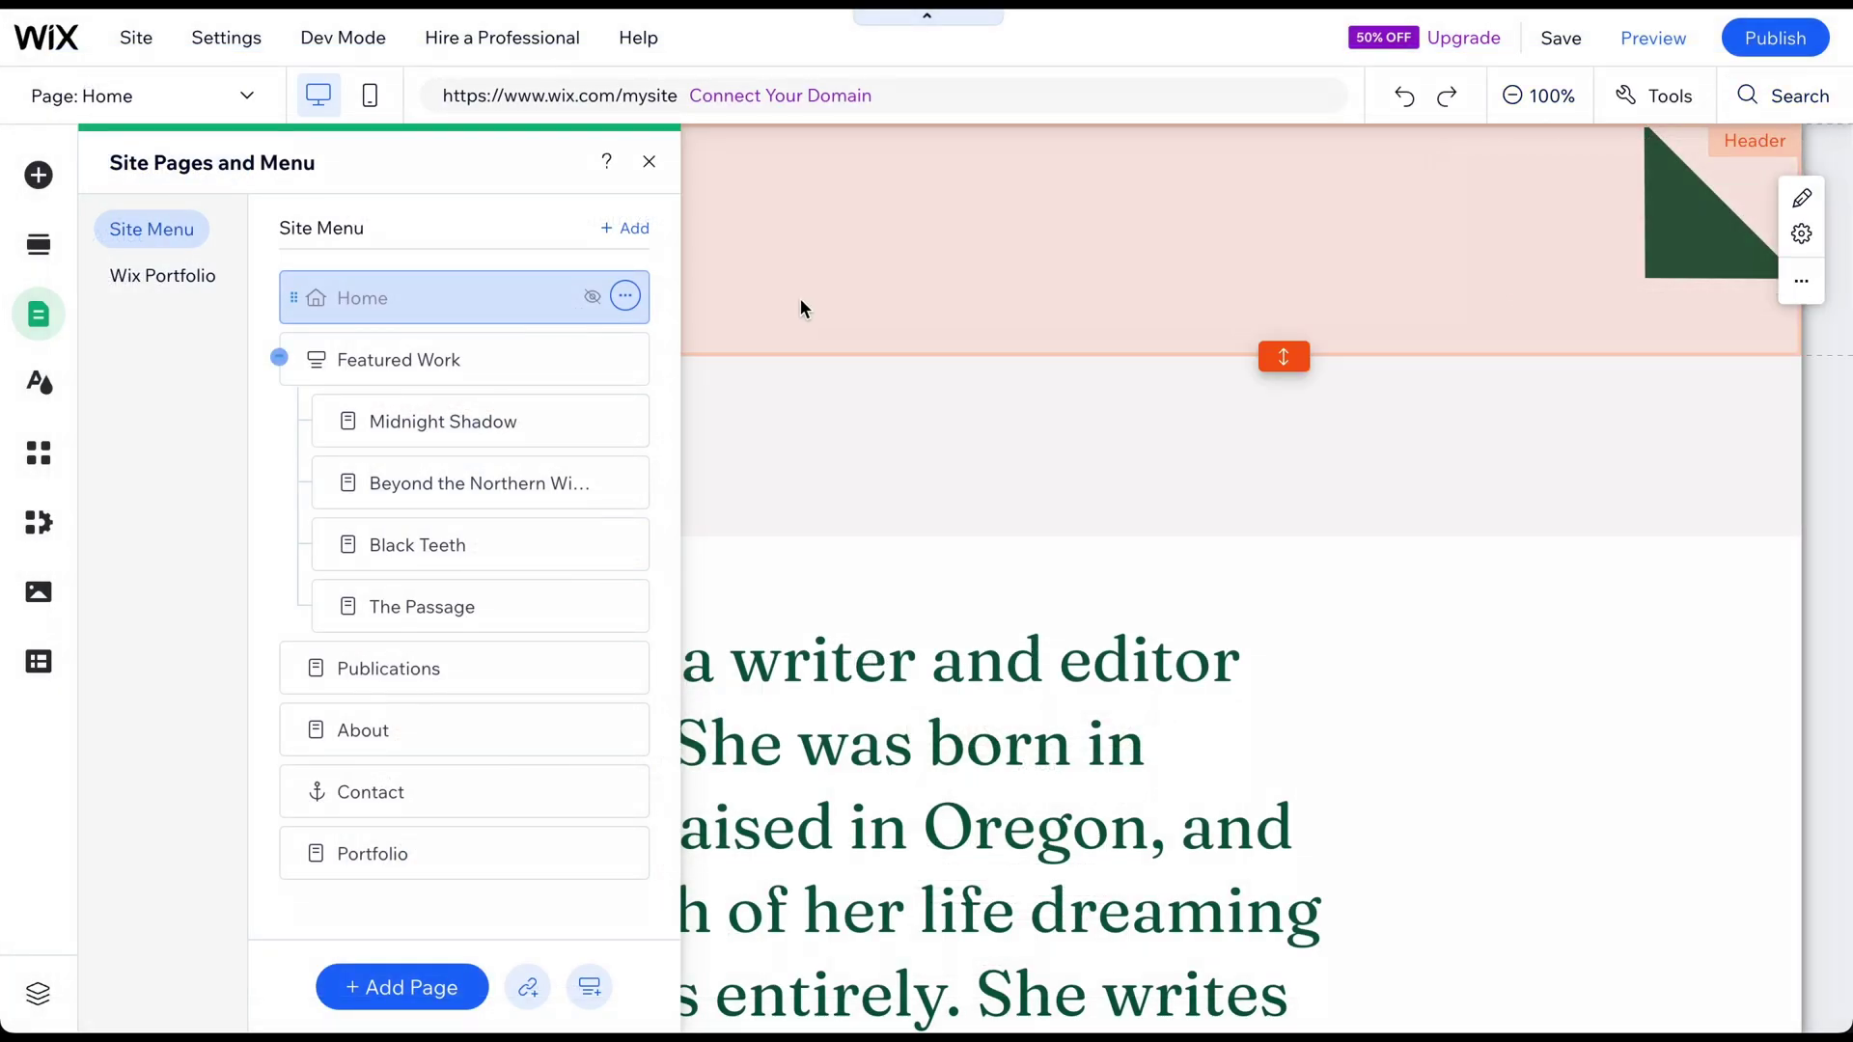
left_click(623, 359)
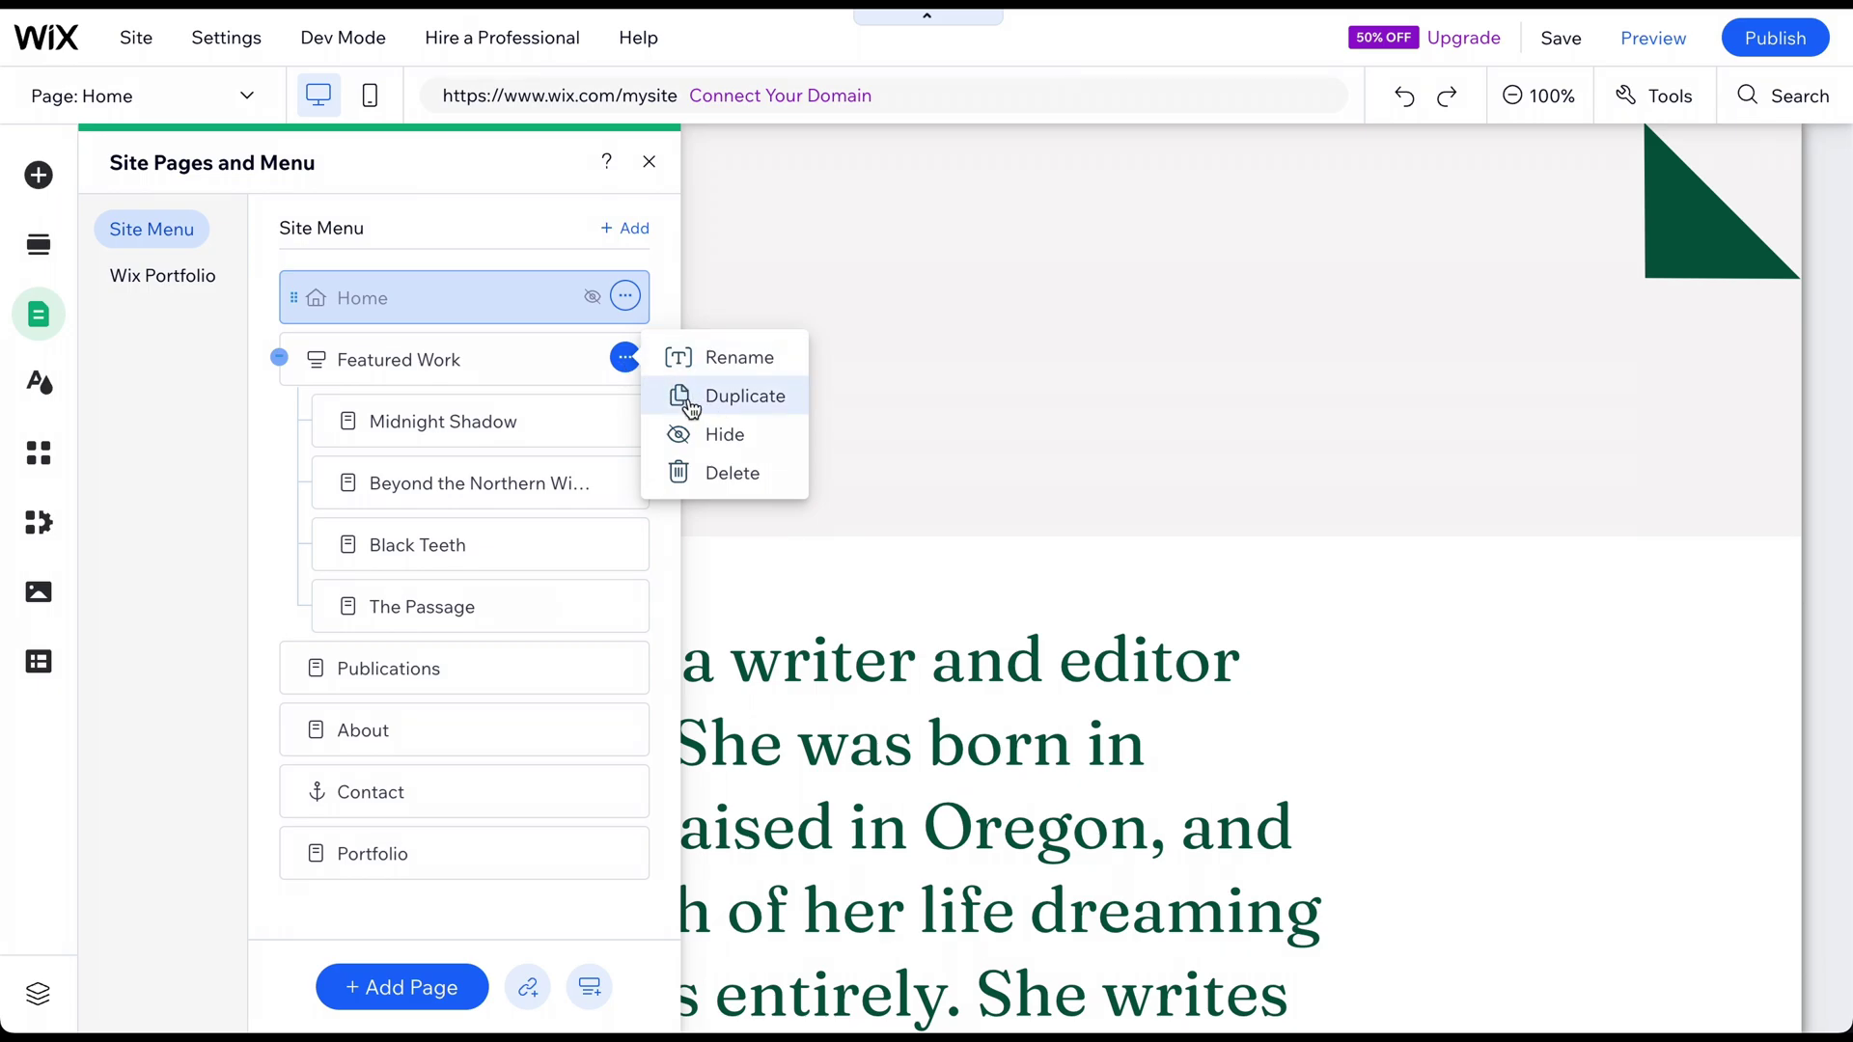
Move Publications below About, keep its name unchanged, and briefly view the App Market
left_click_drag(306, 659, 305, 703)
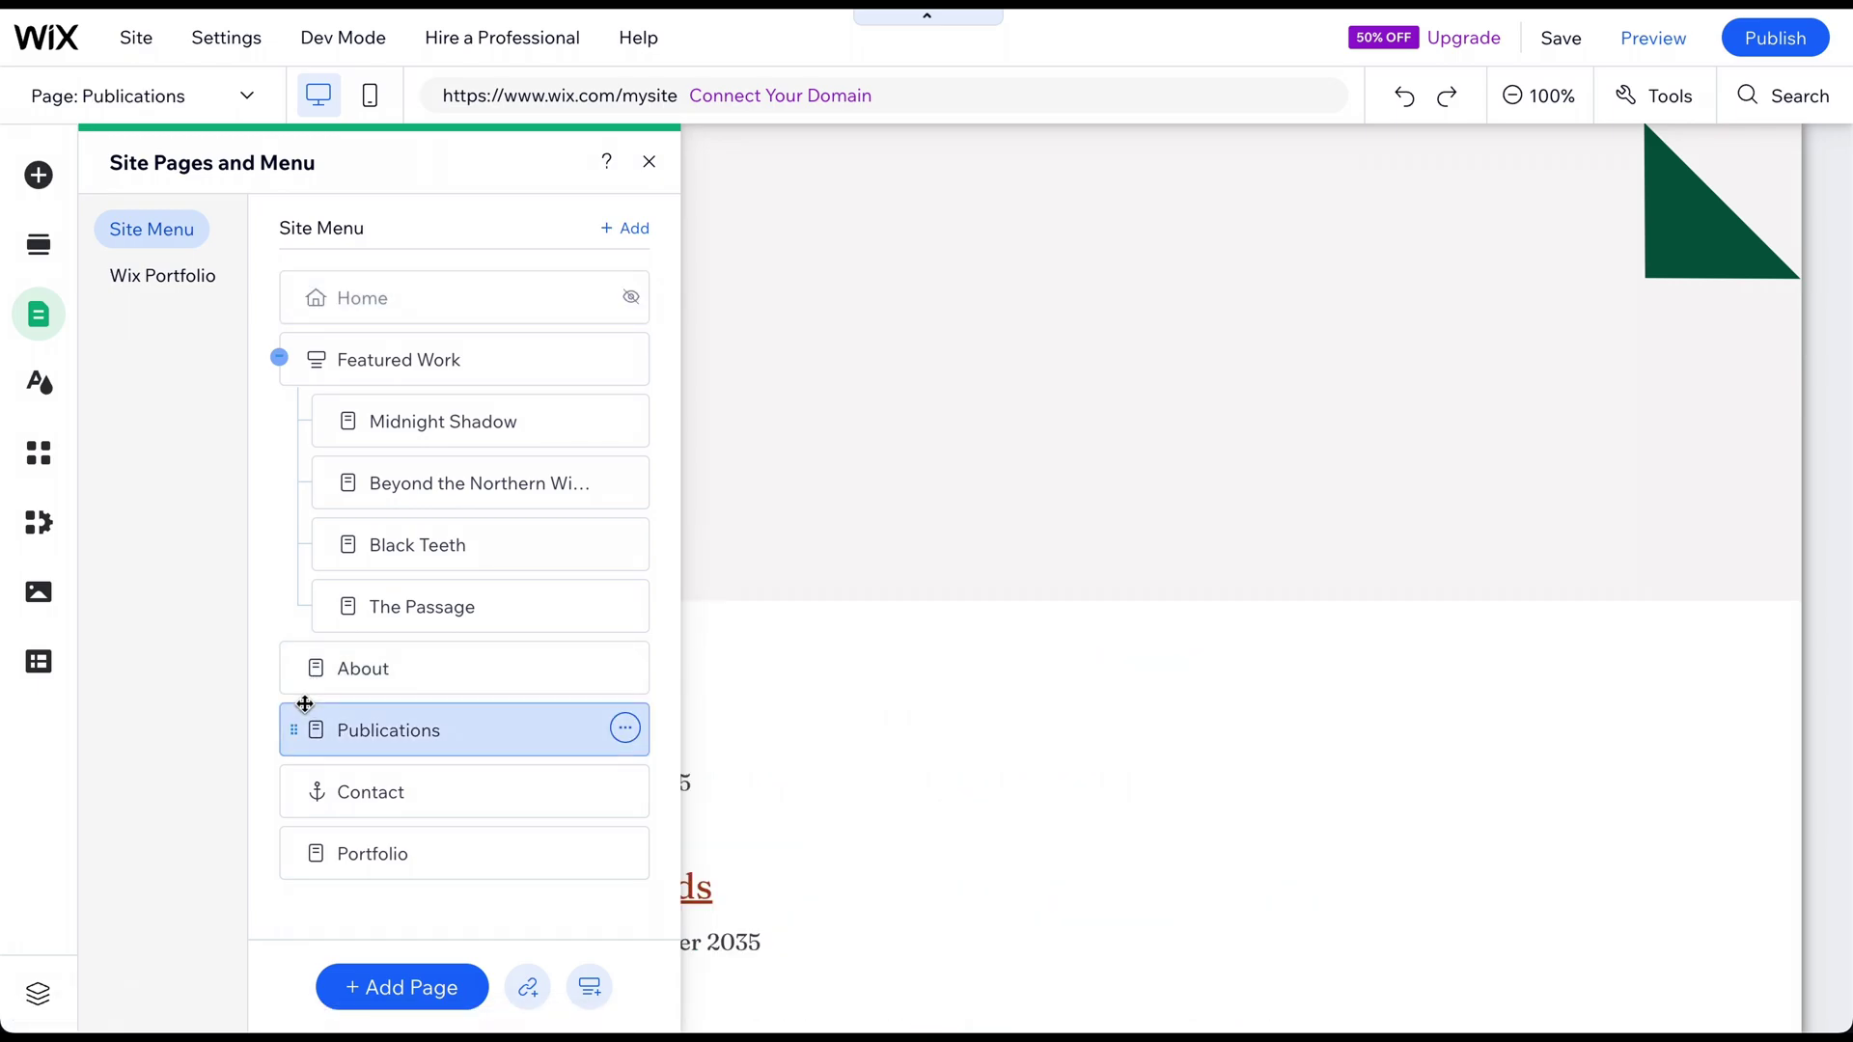
left_click(625, 729)
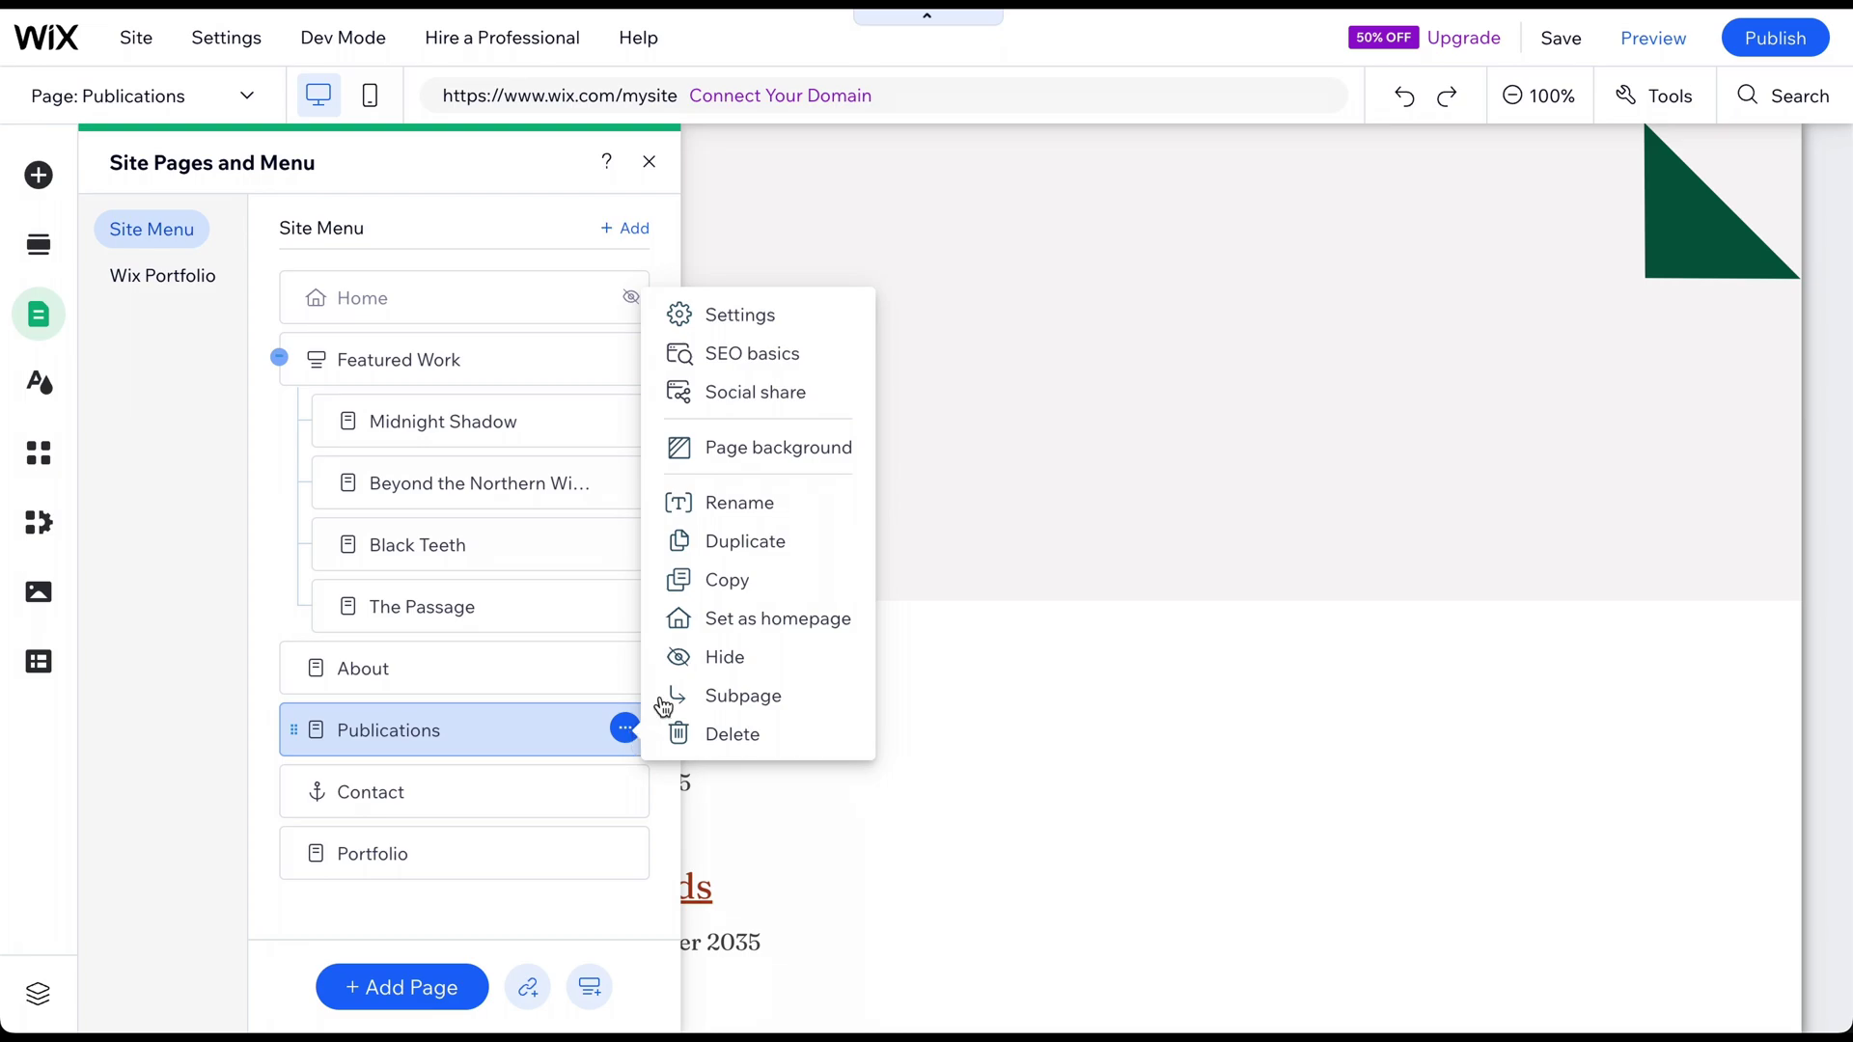
left_click(762, 501)
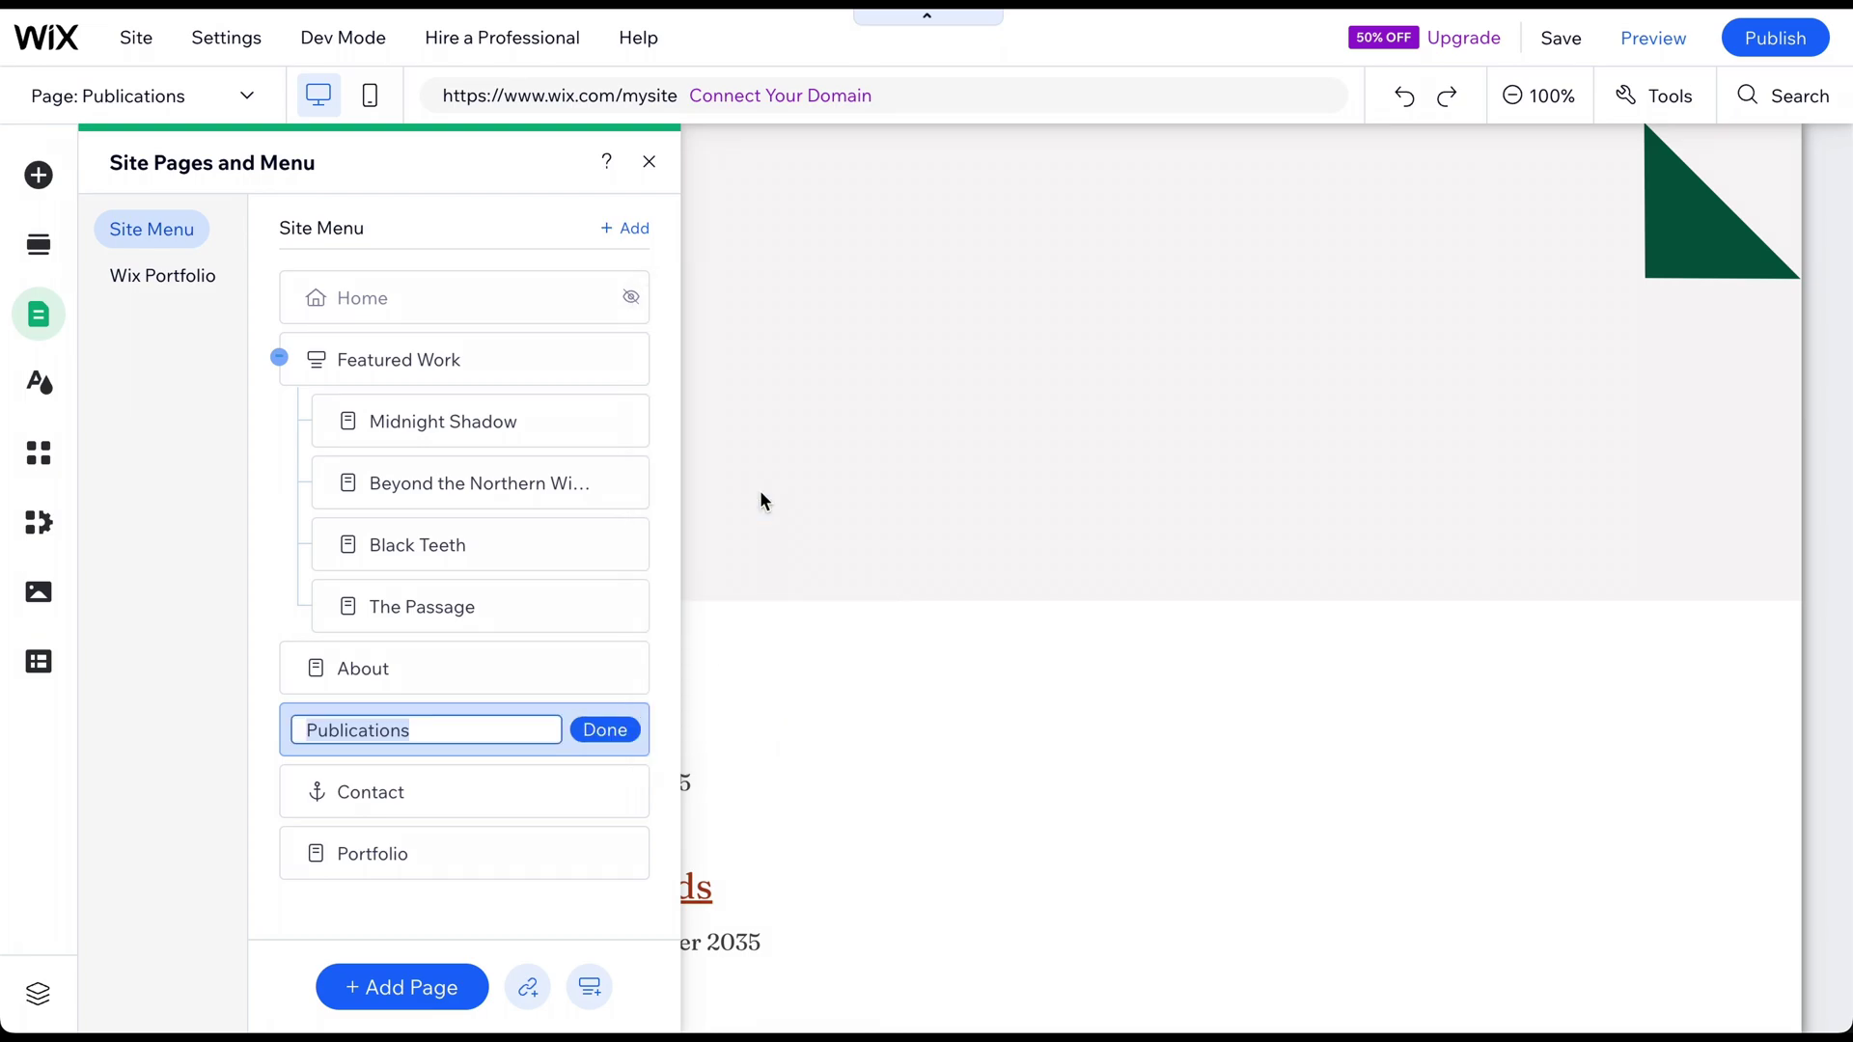
left_click(616, 731)
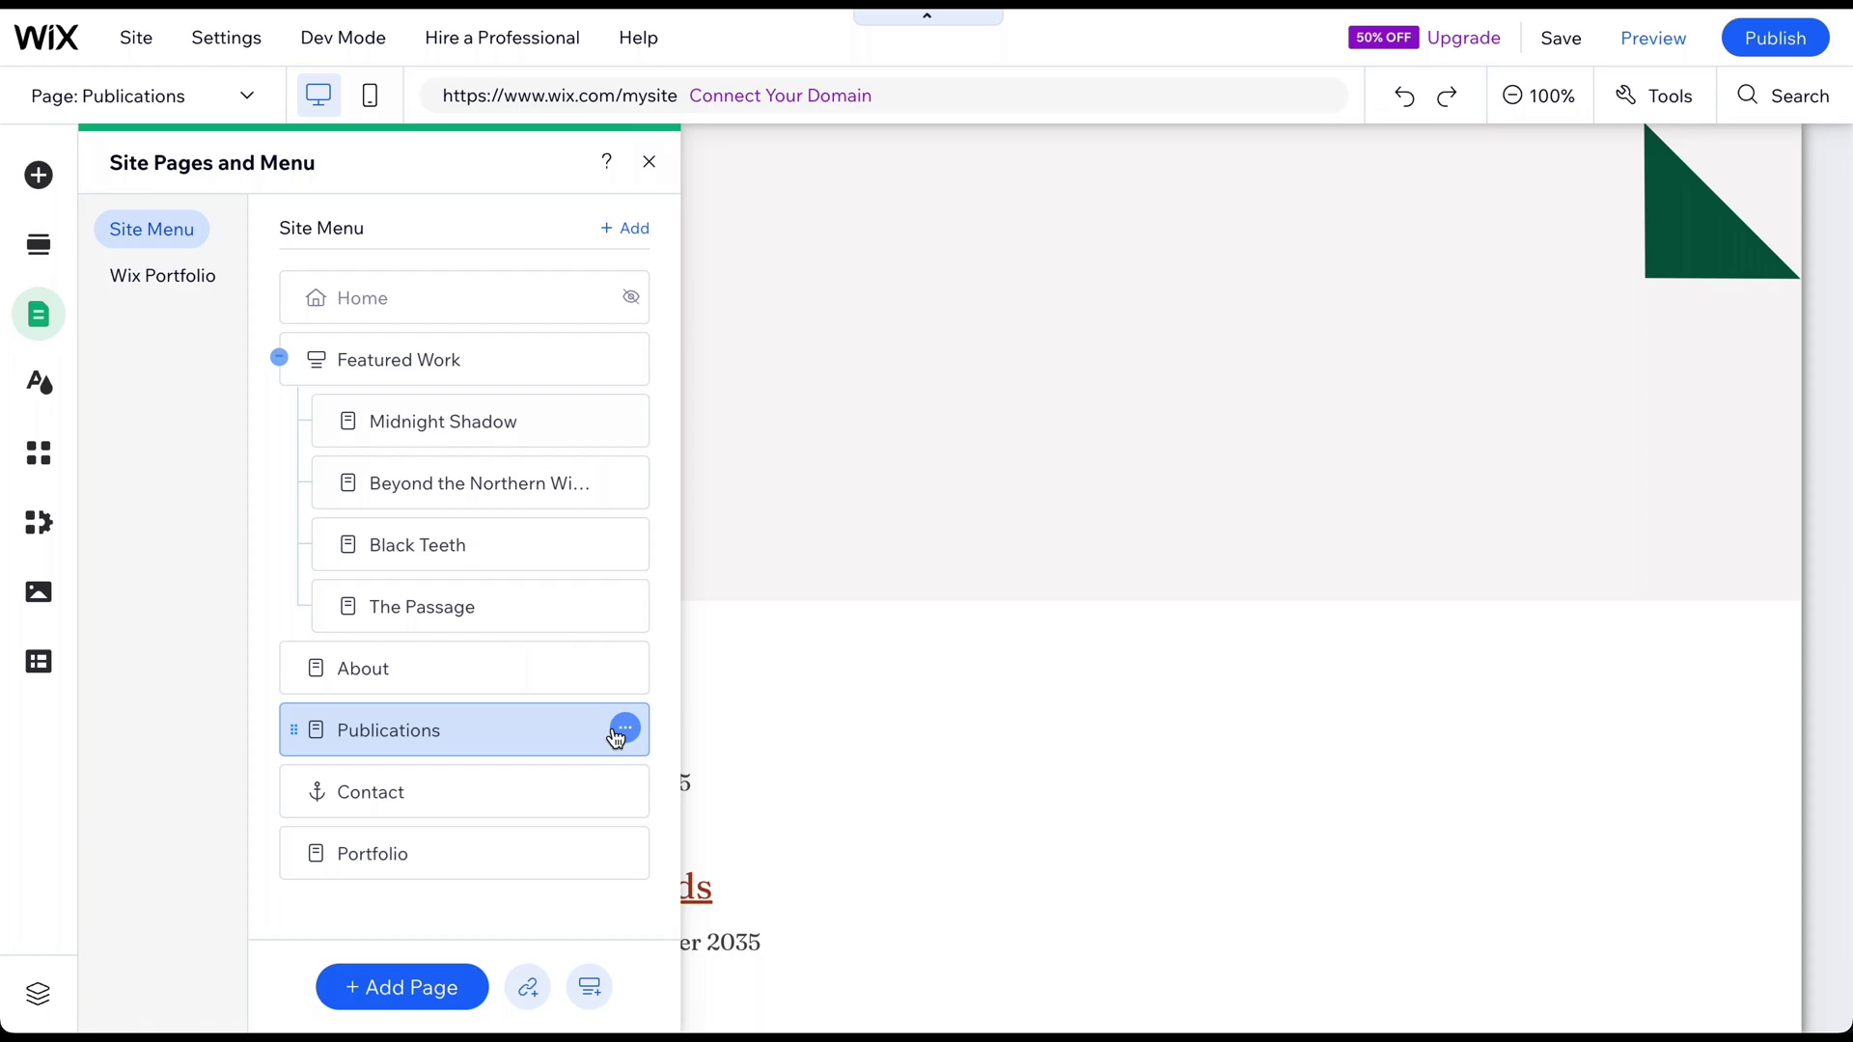
left_click(48, 457)
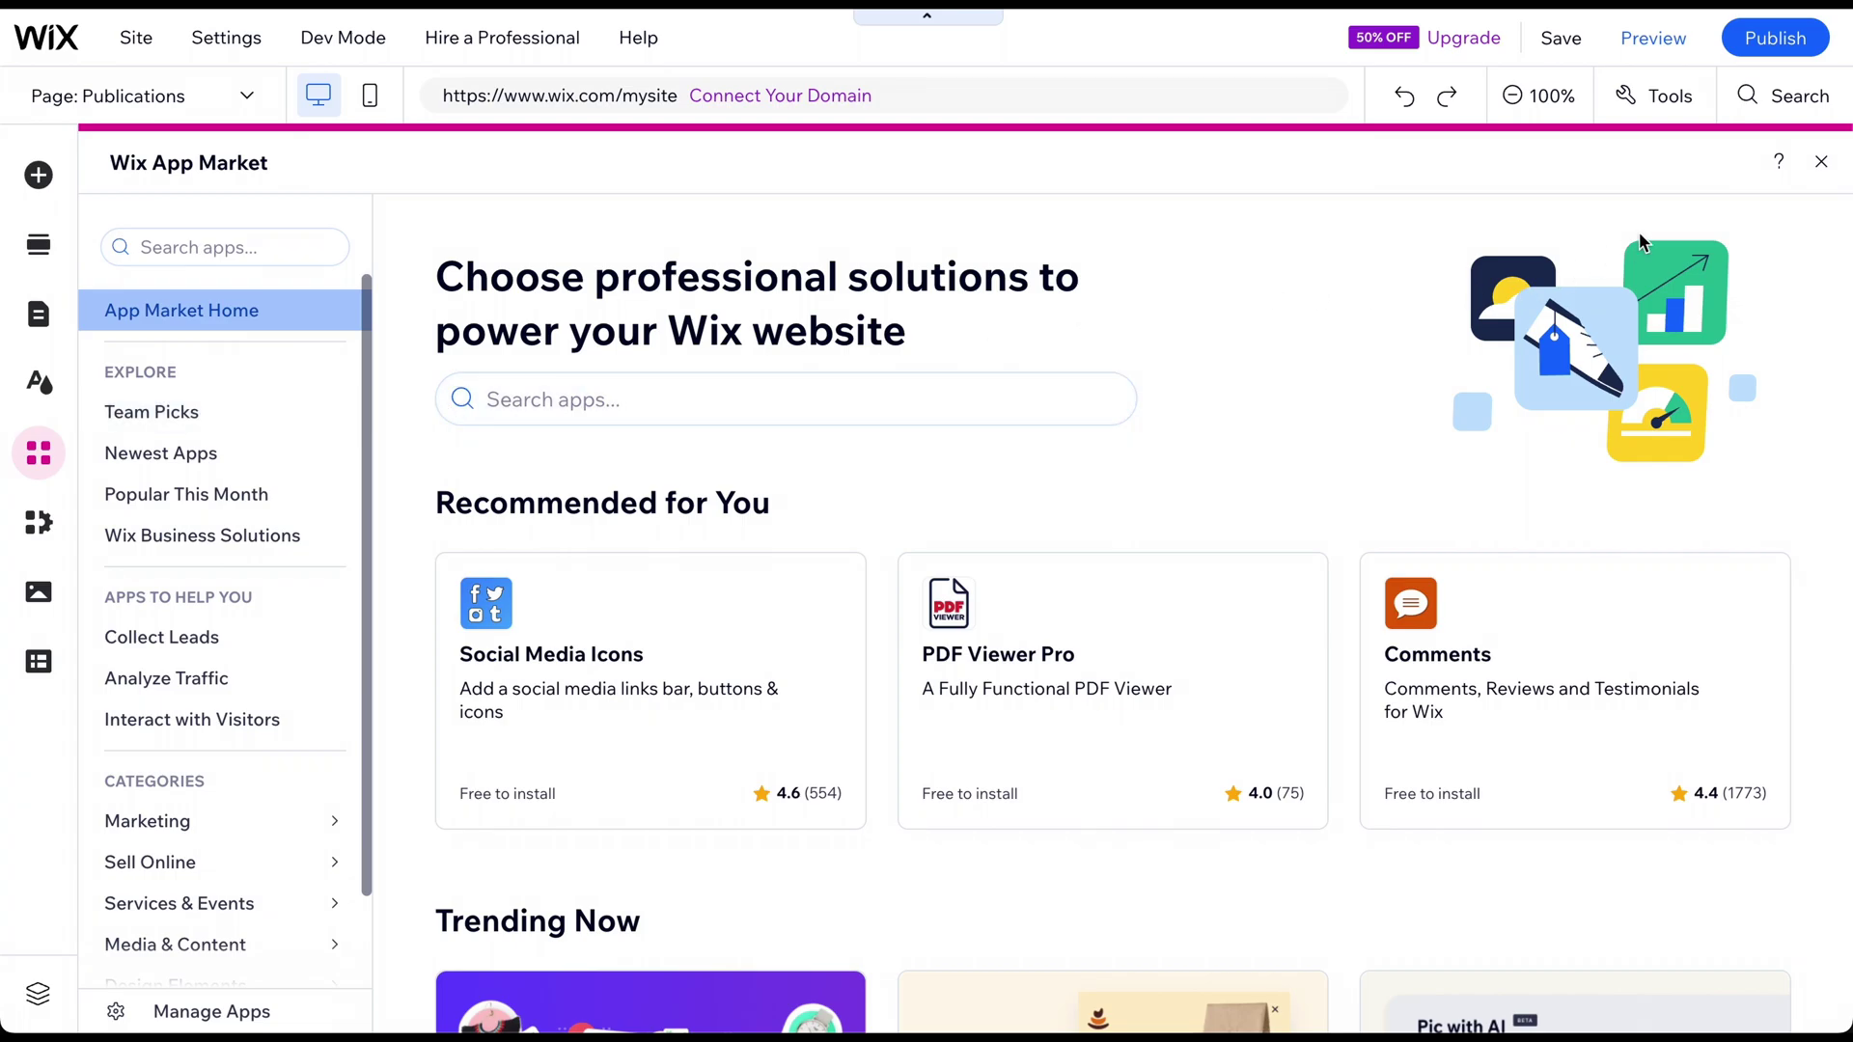
left_click(1821, 162)
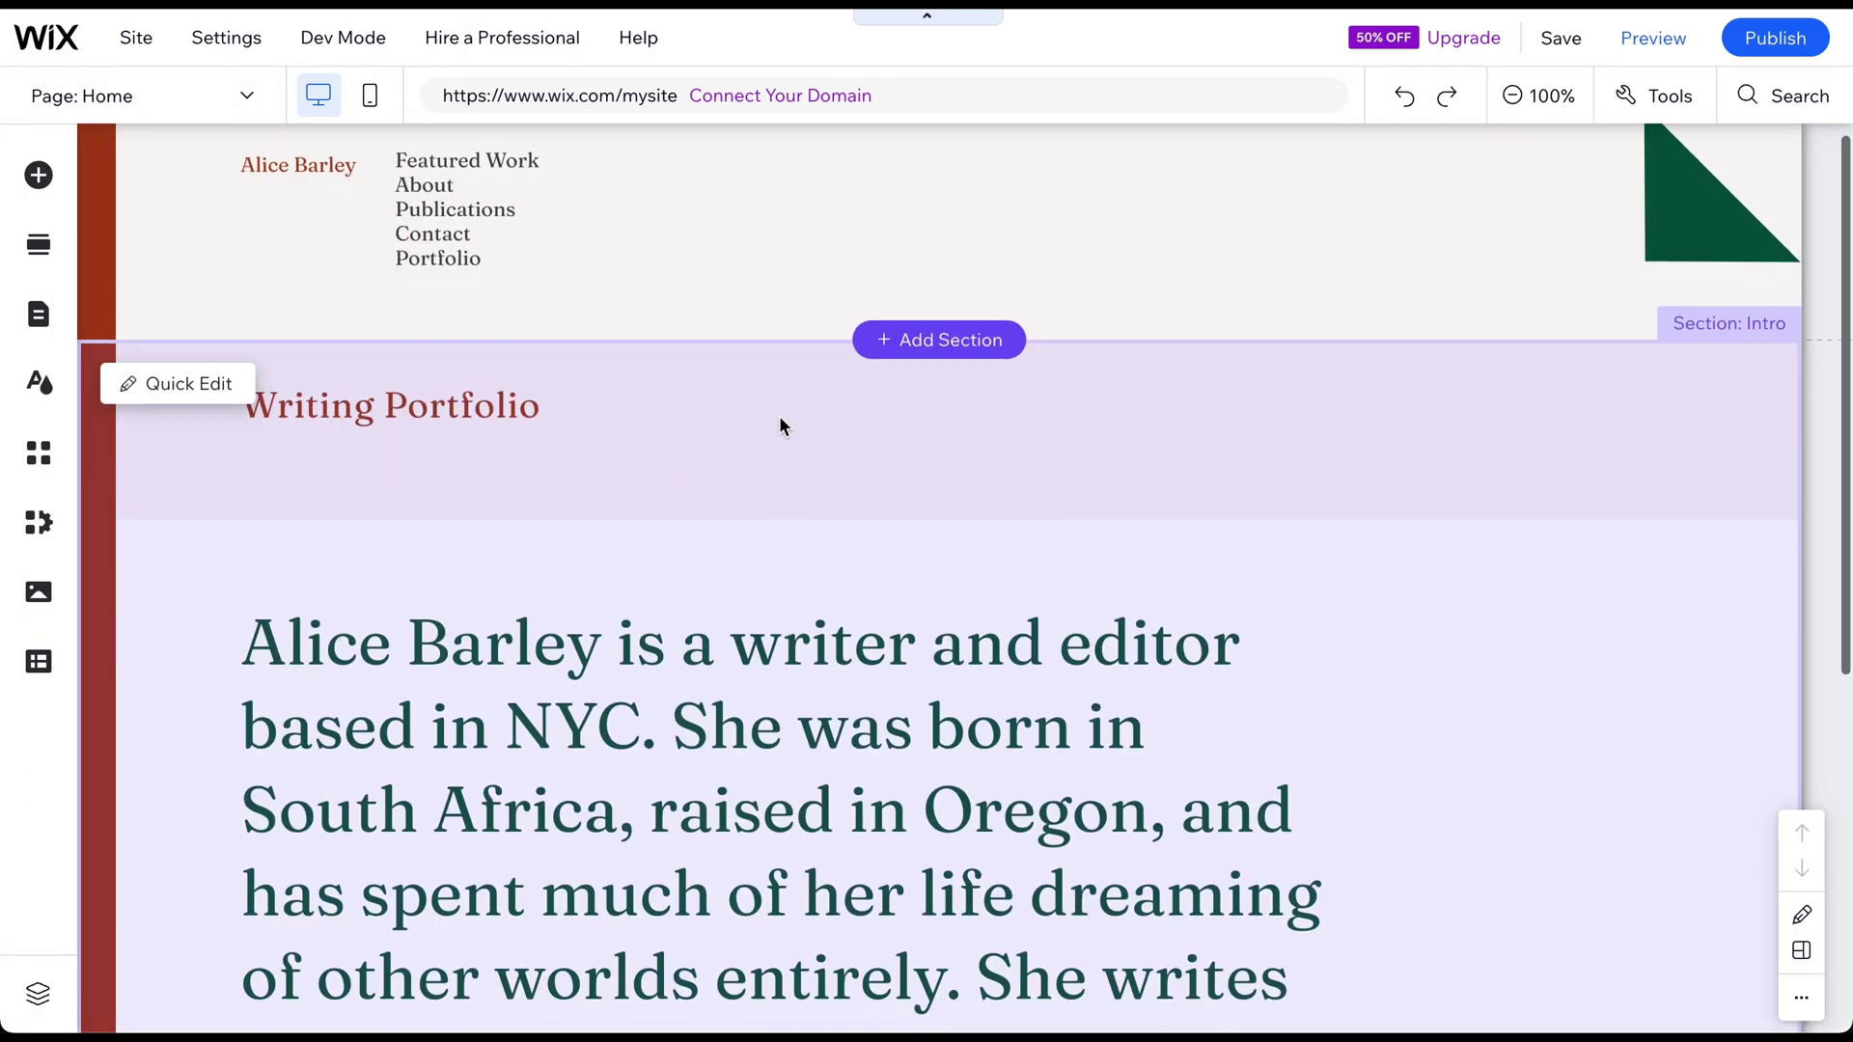
Place the Grow Your Vision welcome section above the Writing Portfolio section
scroll(779, 418, "down", 6)
scroll(780, 418, "up", 4)
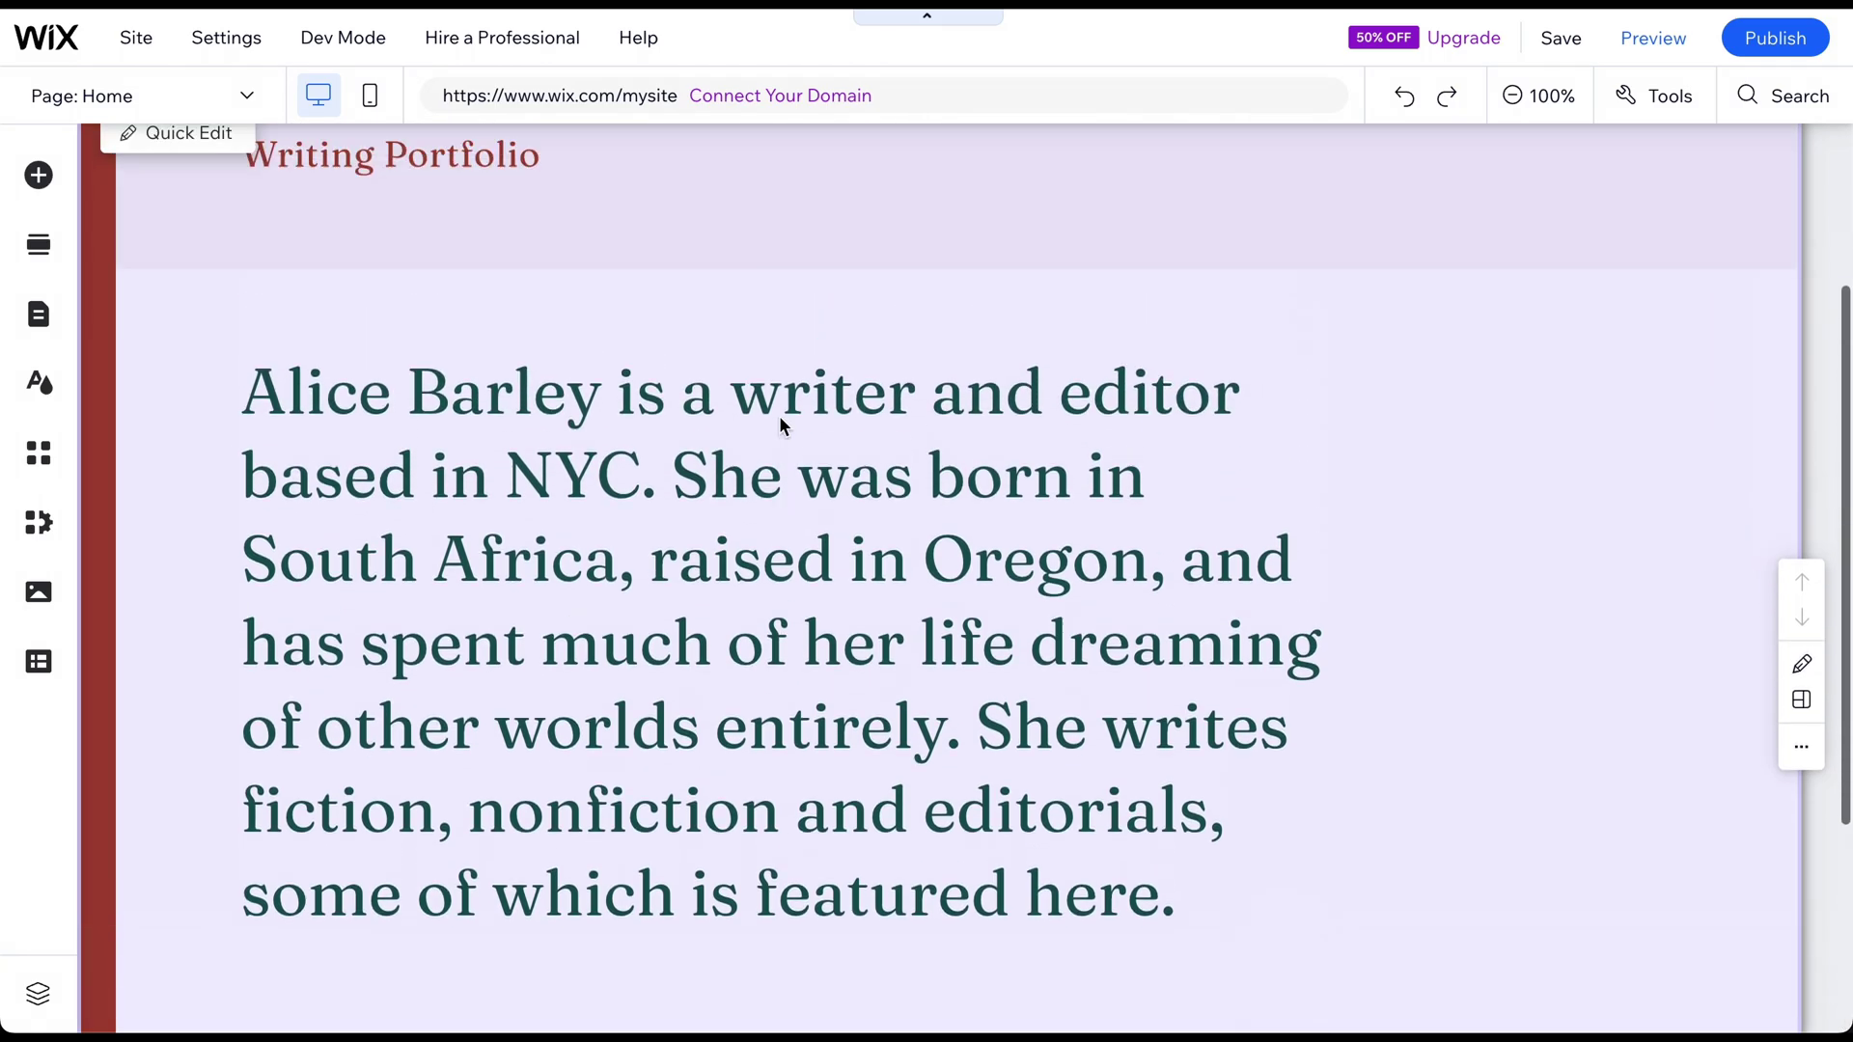
scroll(779, 417, "up", 3)
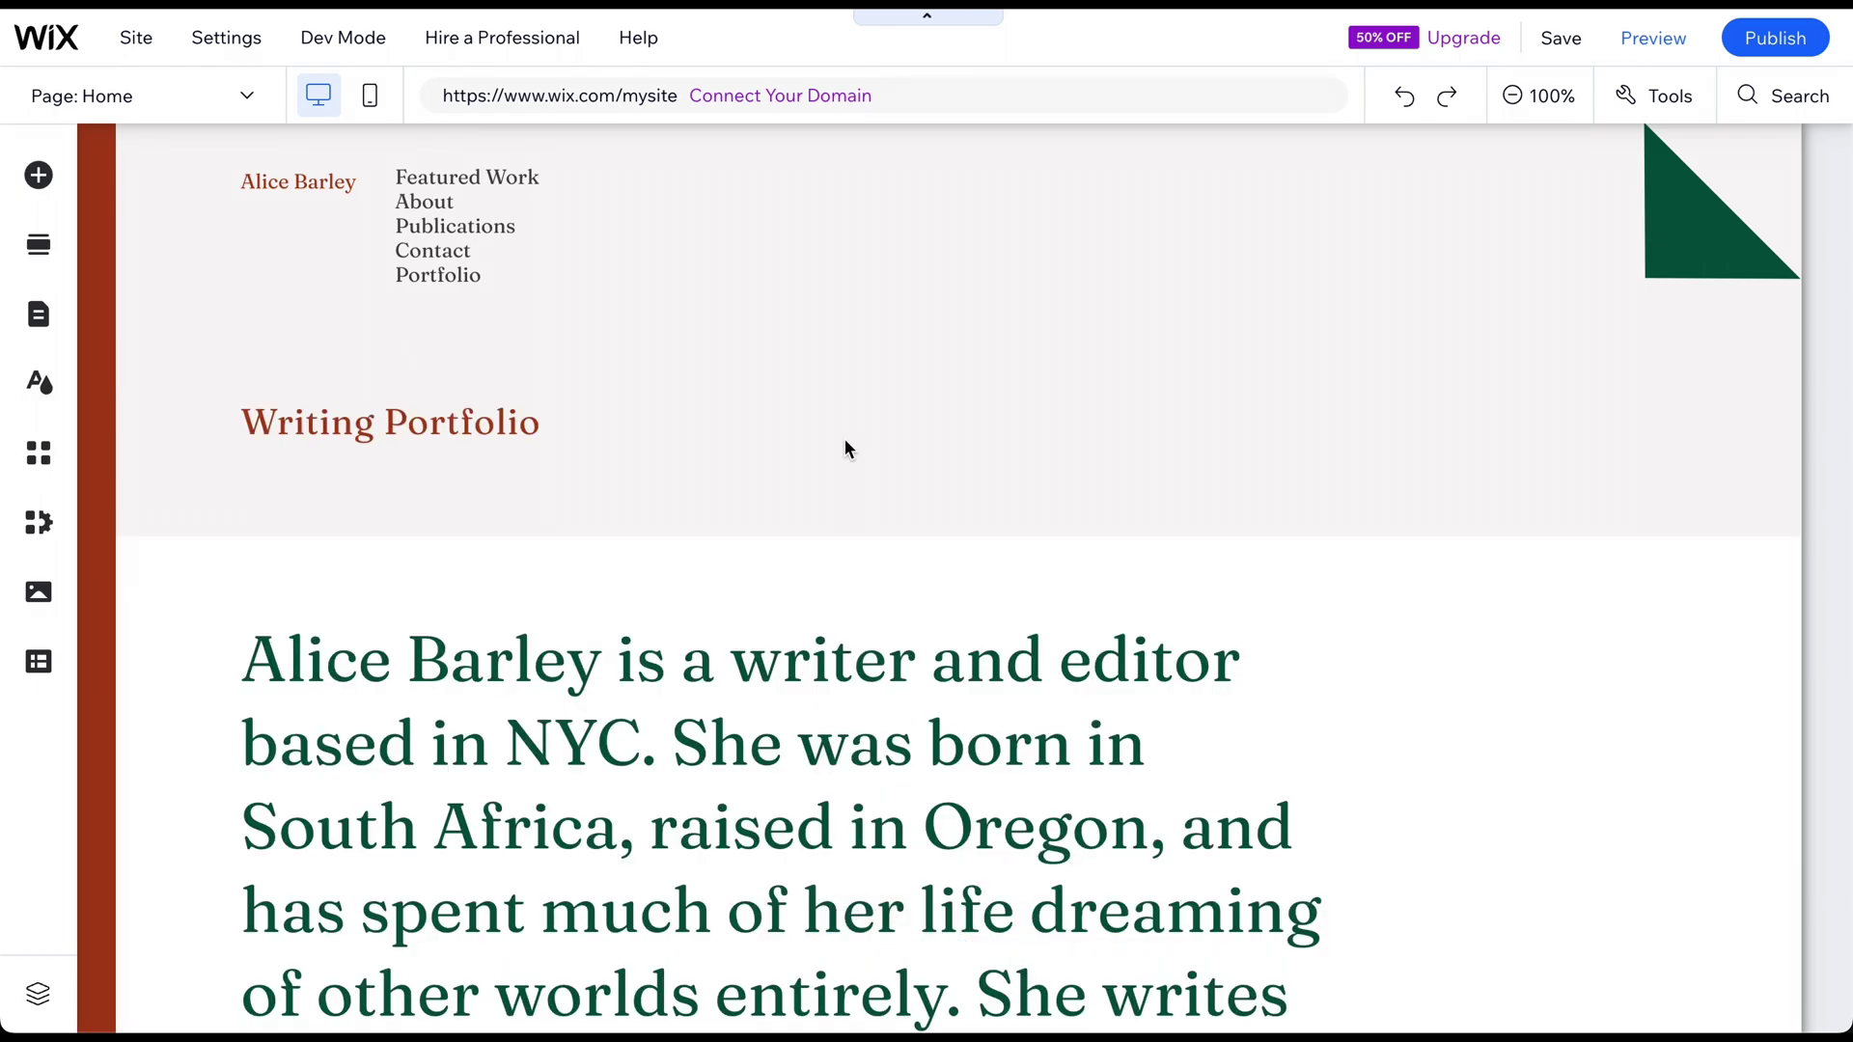
right_click(845, 440)
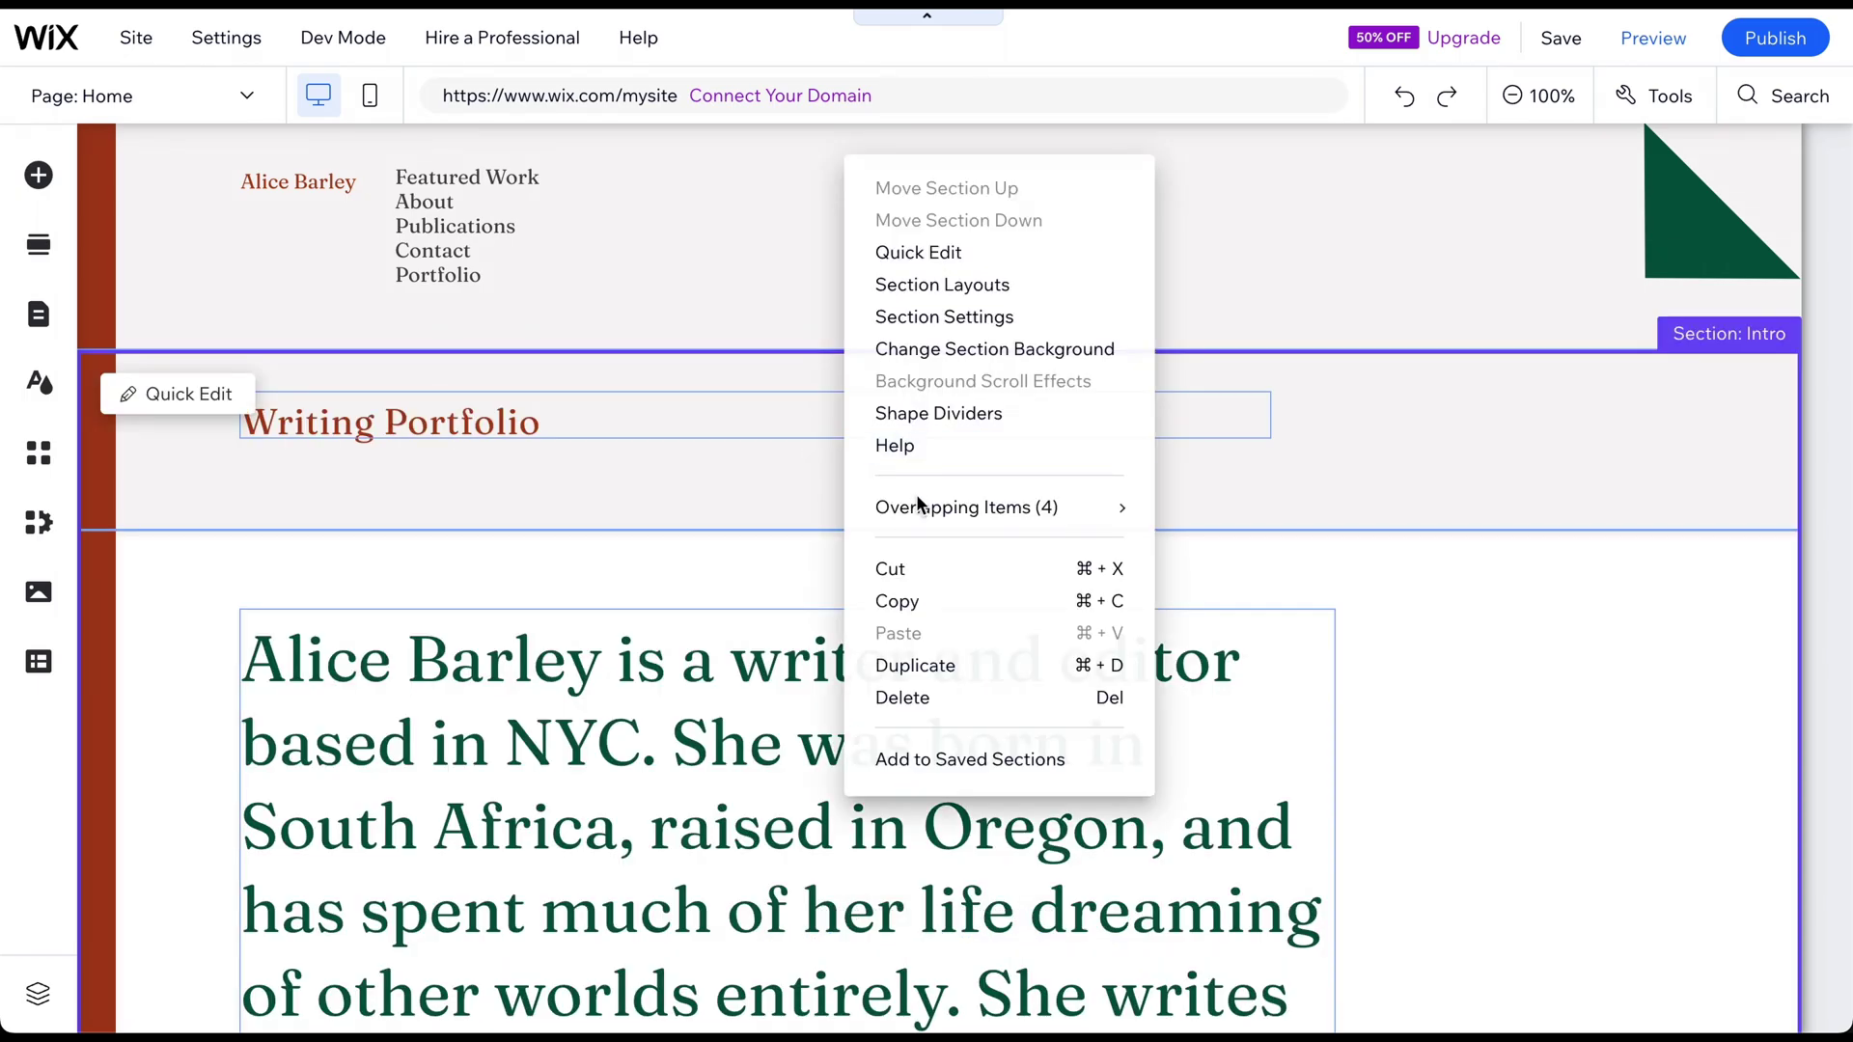
left_click(811, 488)
left_click(929, 350)
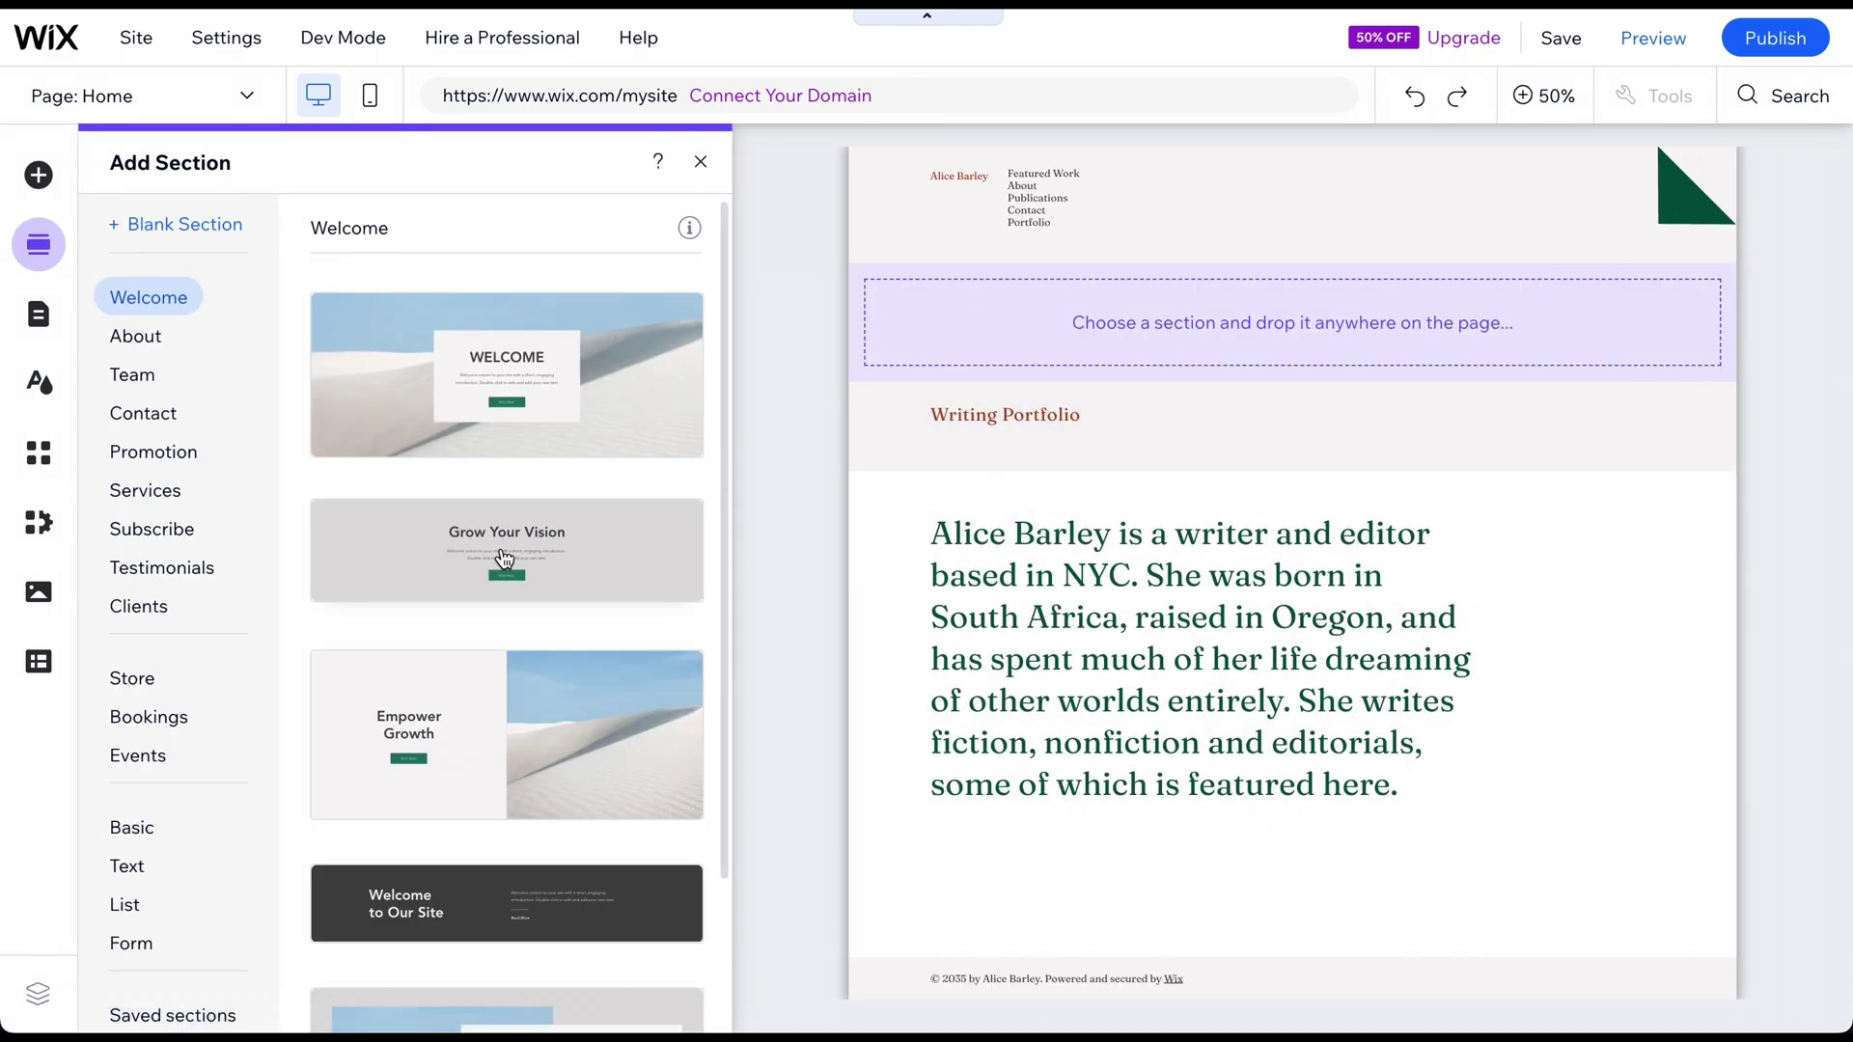
left_click_drag(496, 541, 1025, 356)
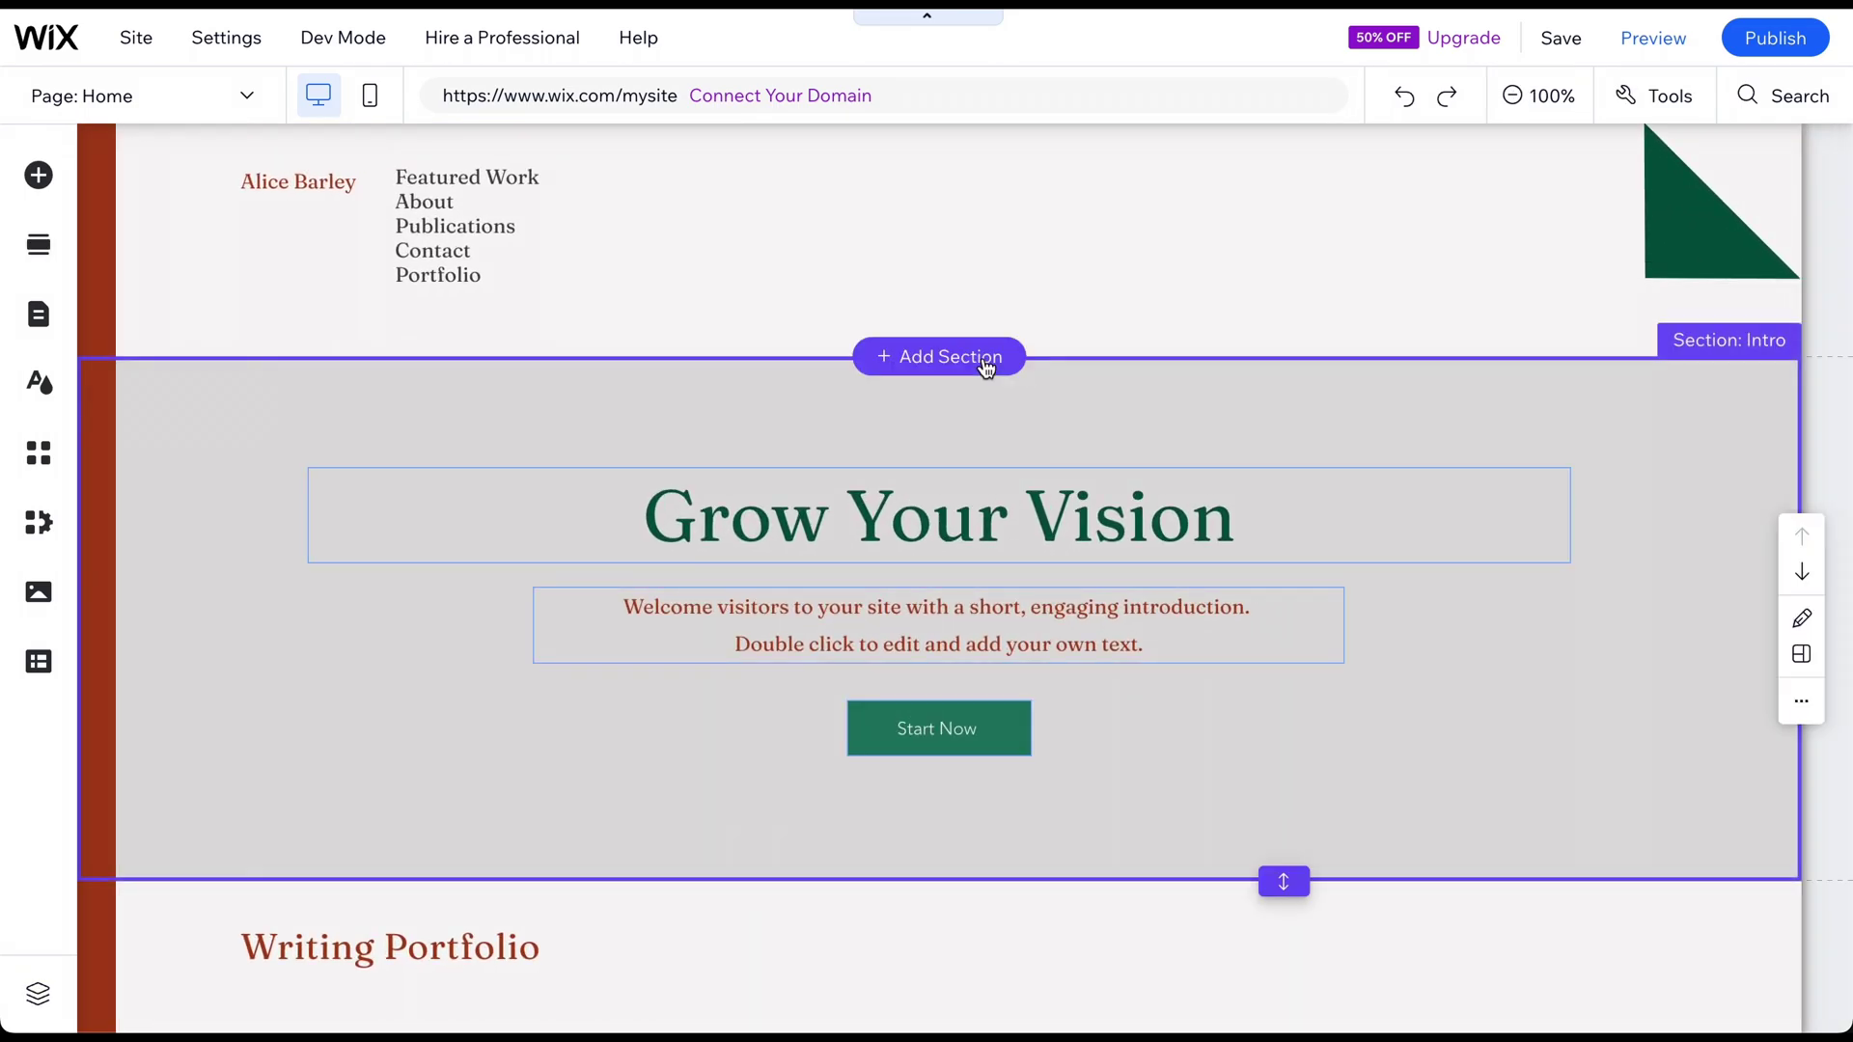
Try adding the Empower Growth section, then undo it
left_click(40, 247)
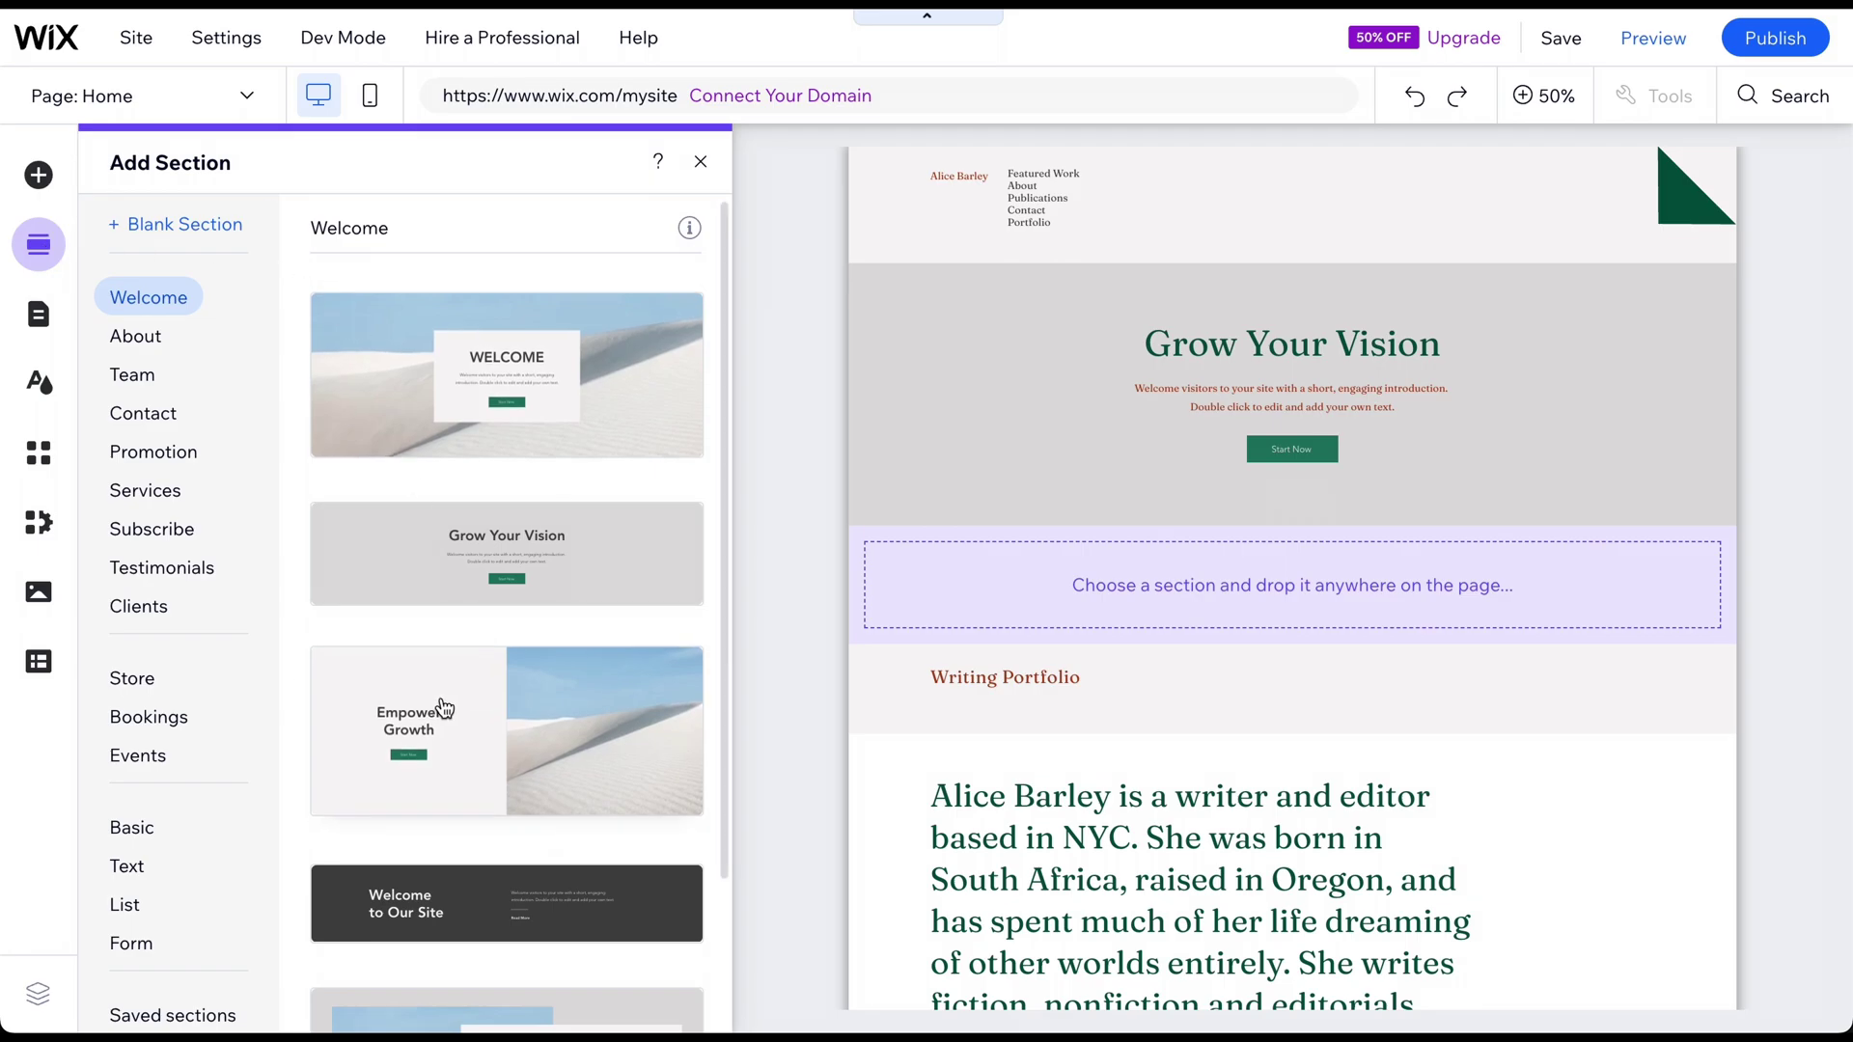
left_click_drag(440, 695, 941, 554)
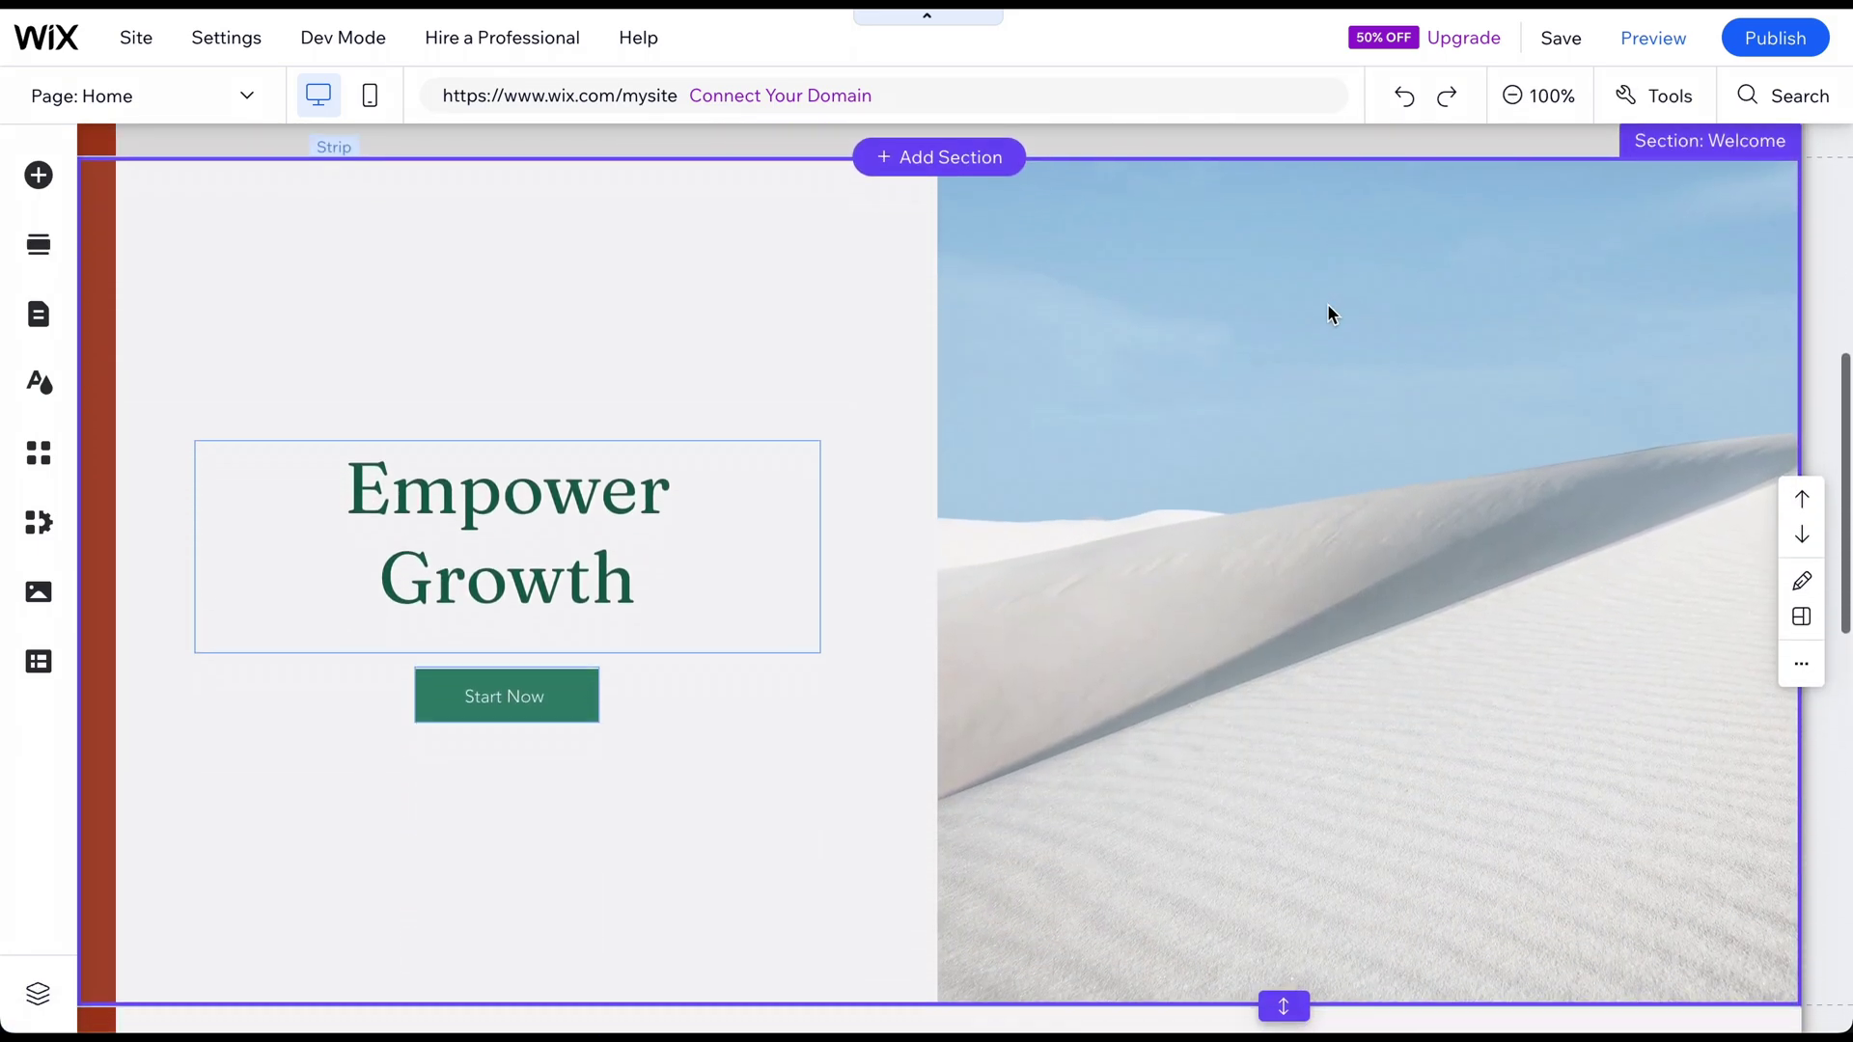
key("ctrl+z")
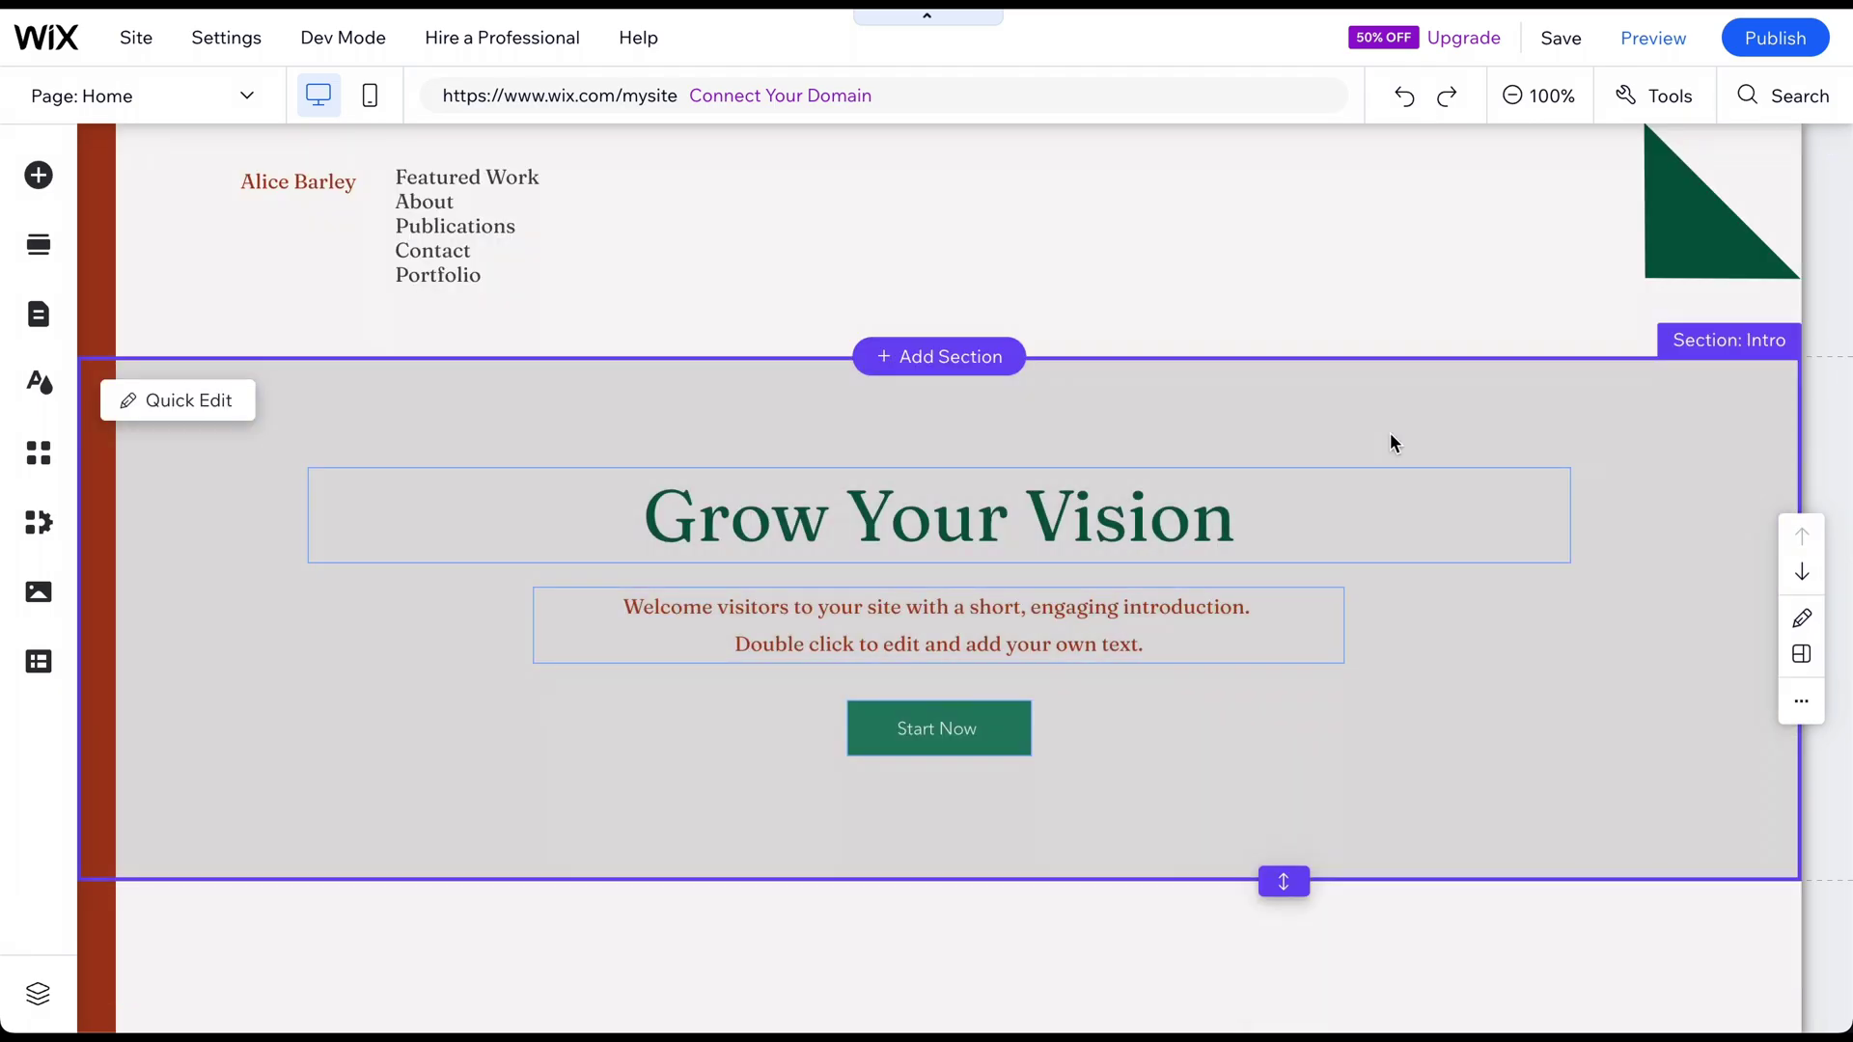
left_click(1390, 436)
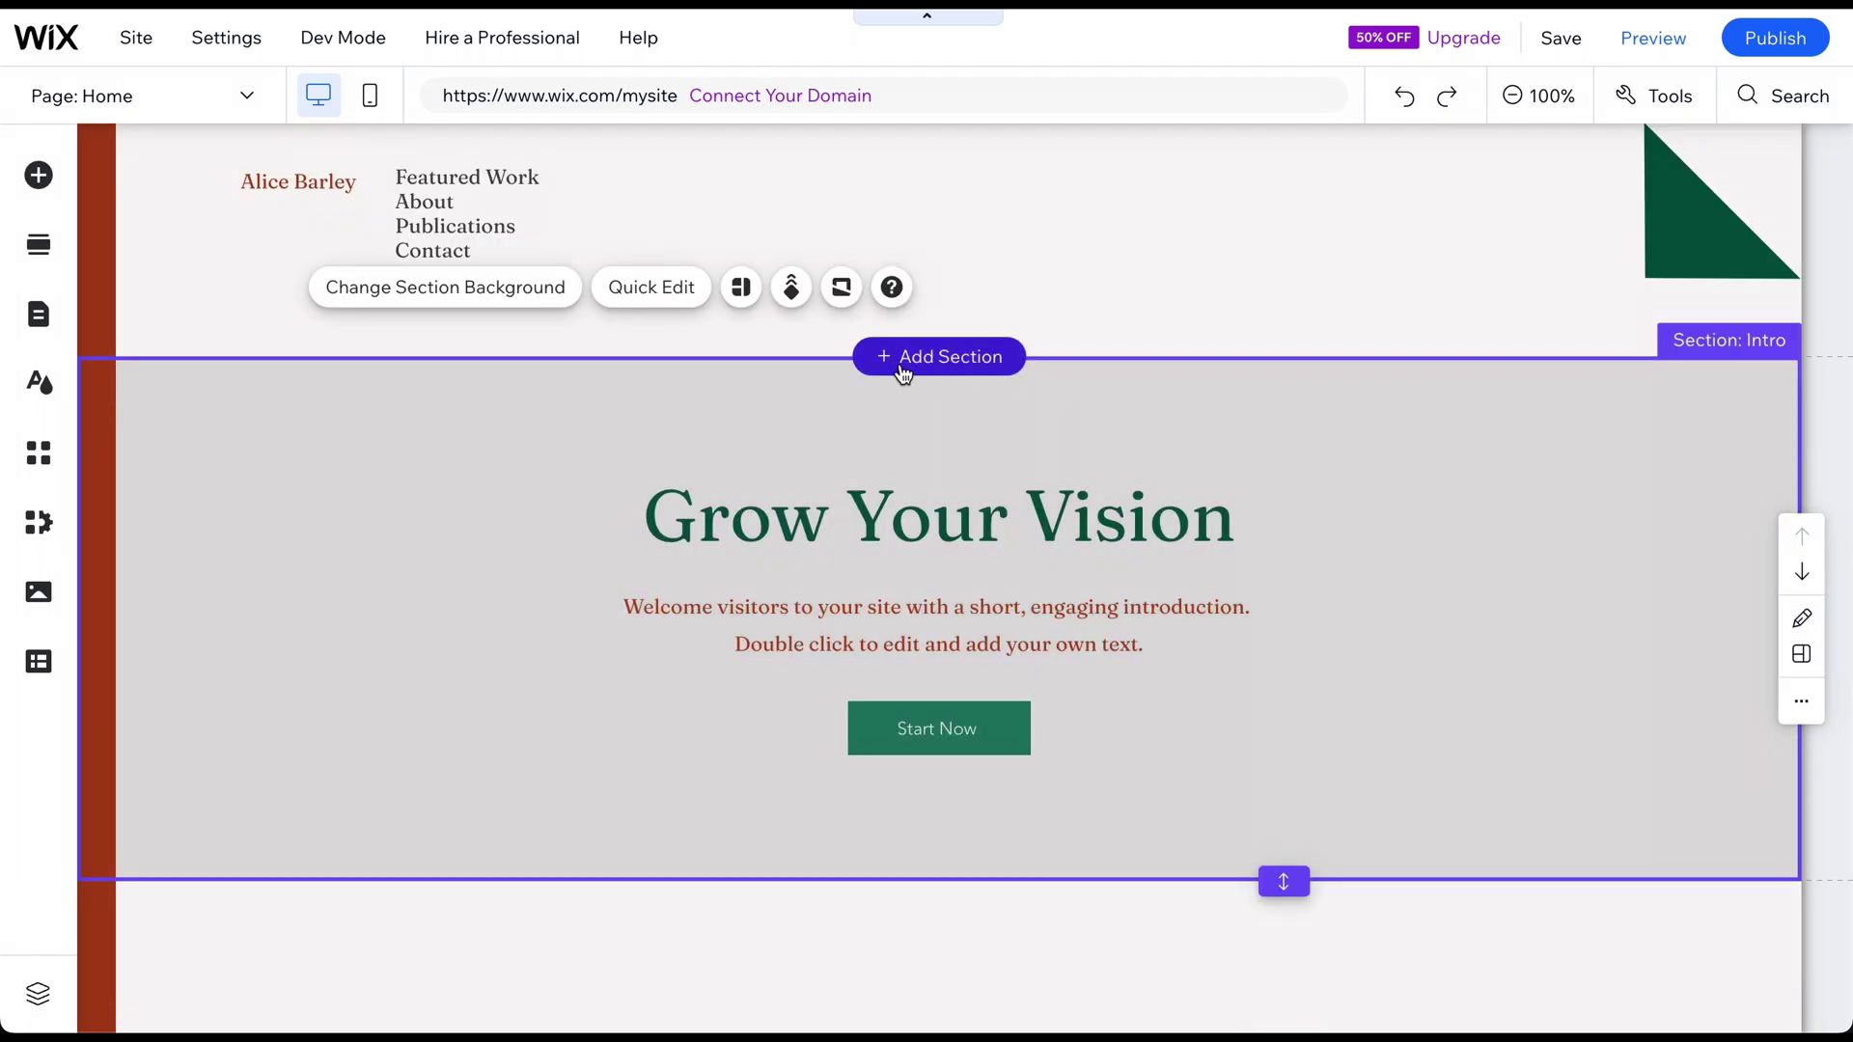
left_click(741, 287)
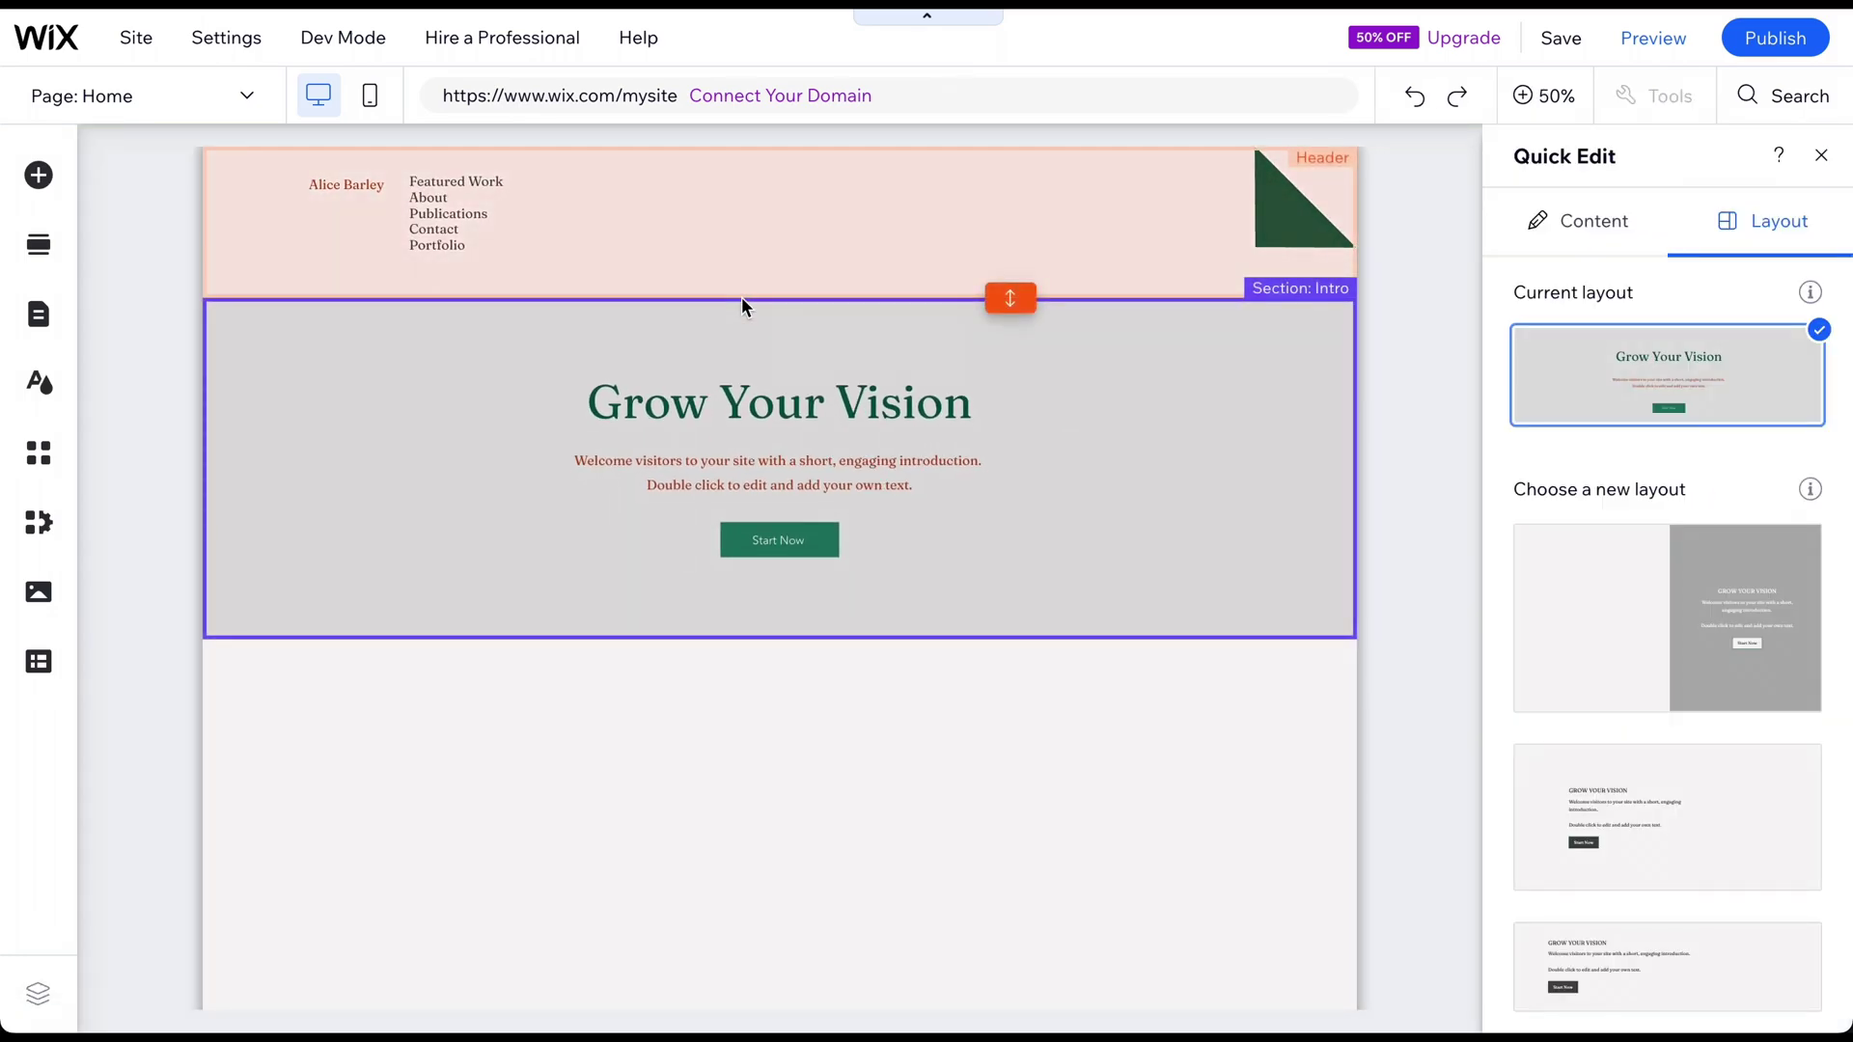
scroll(1679, 345, "down", 1)
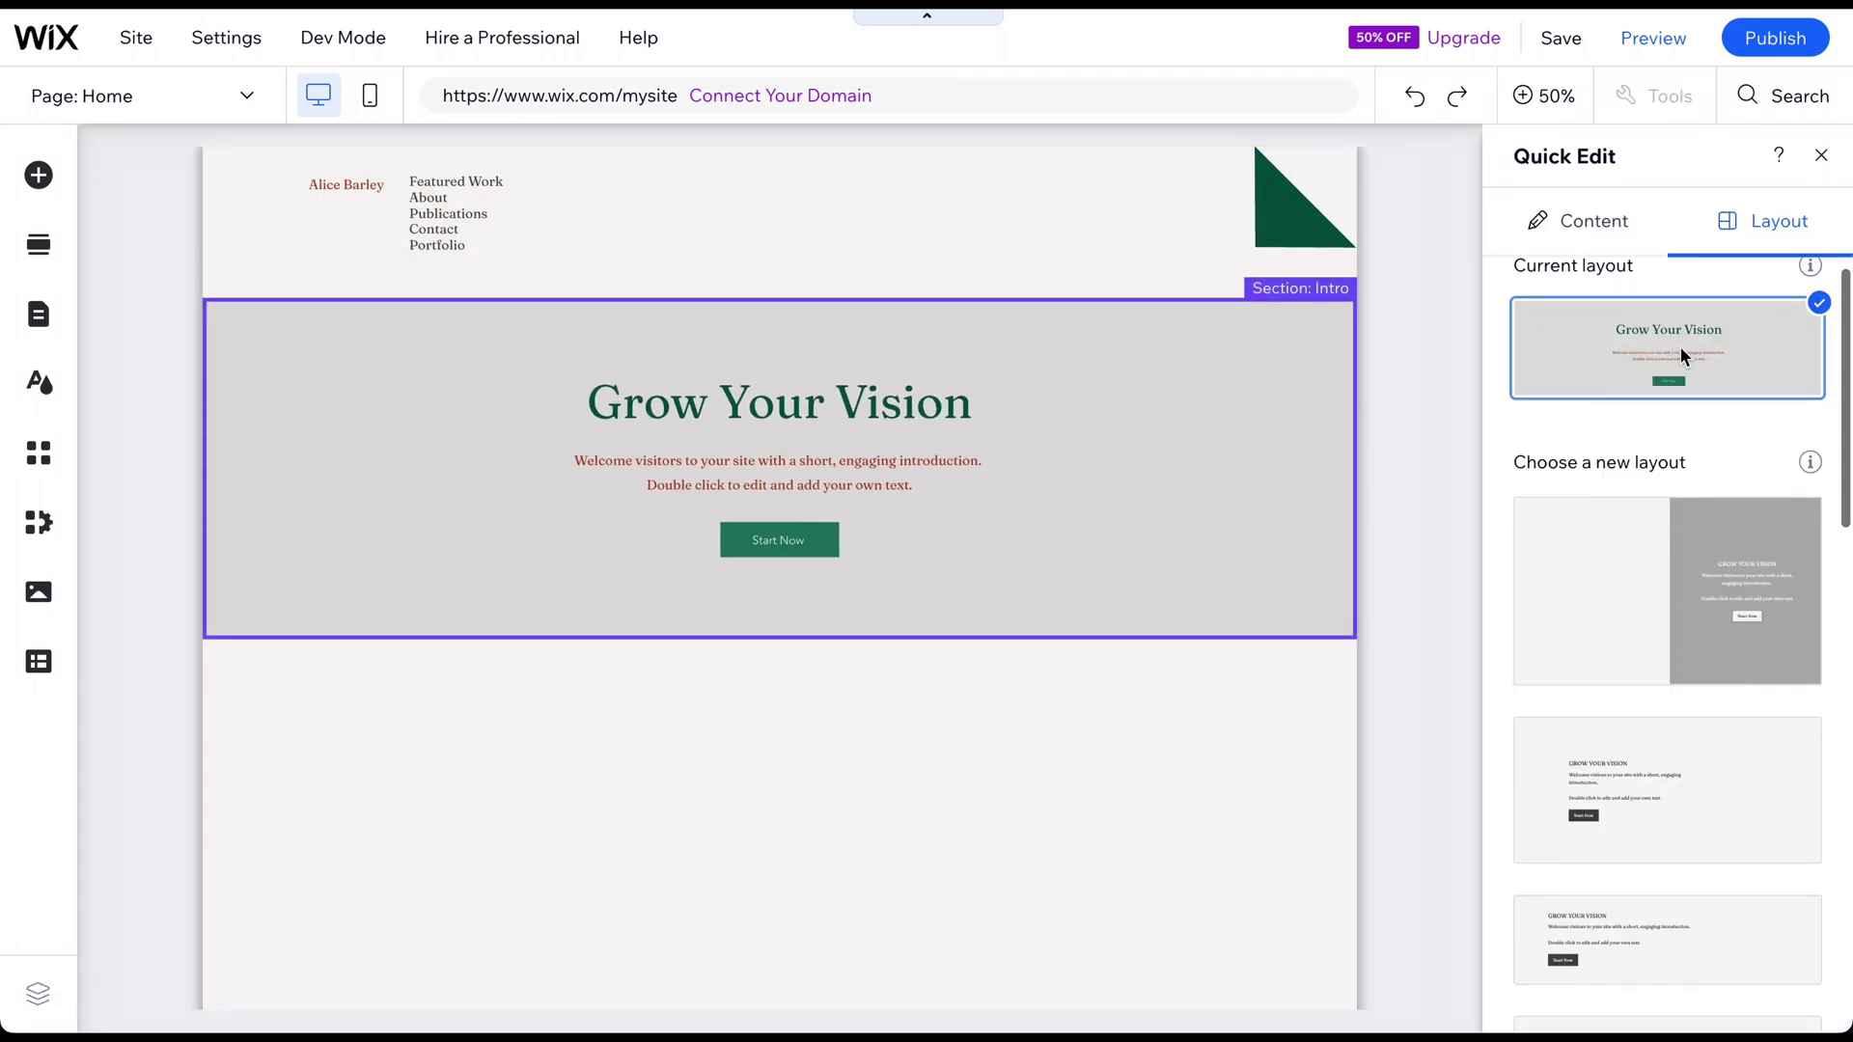
scroll(1679, 346, "down", 5)
scroll(1679, 345, "down", 3)
scroll(1679, 345, "up", 5)
scroll(1669, 309, "up", 4)
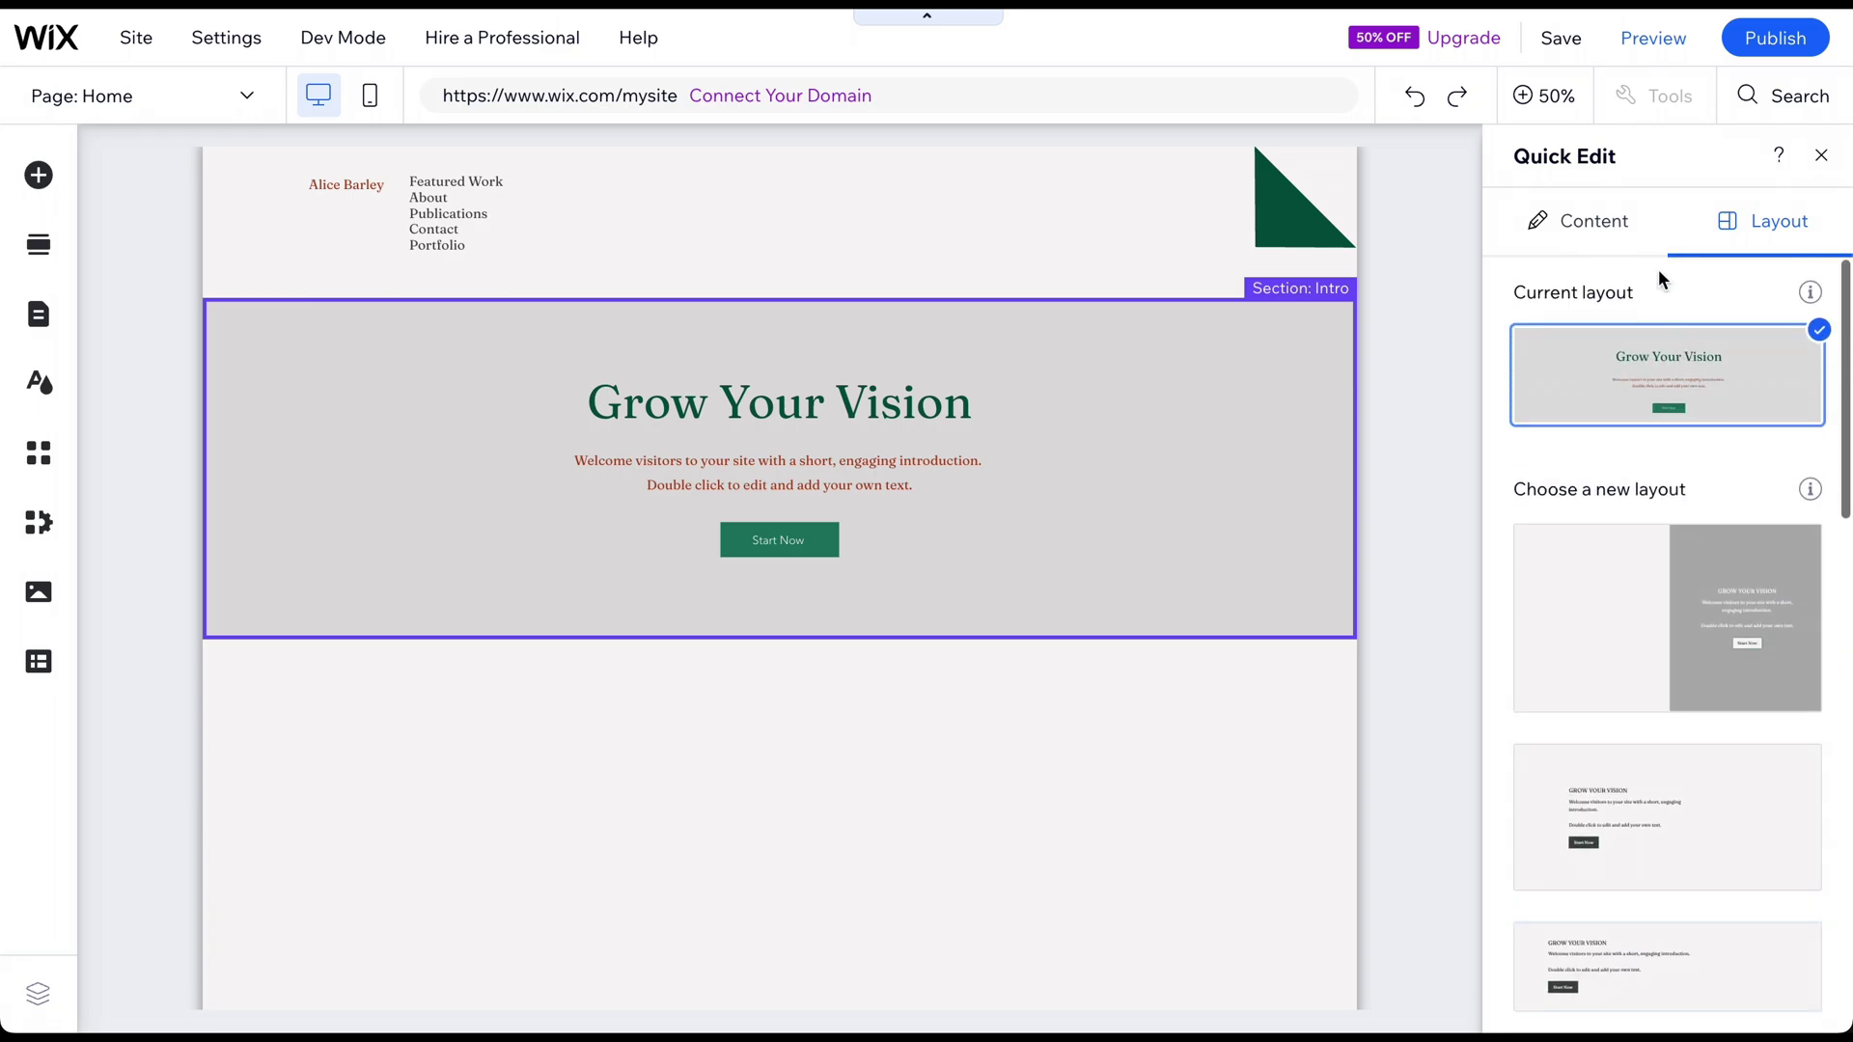
left_click(1596, 220)
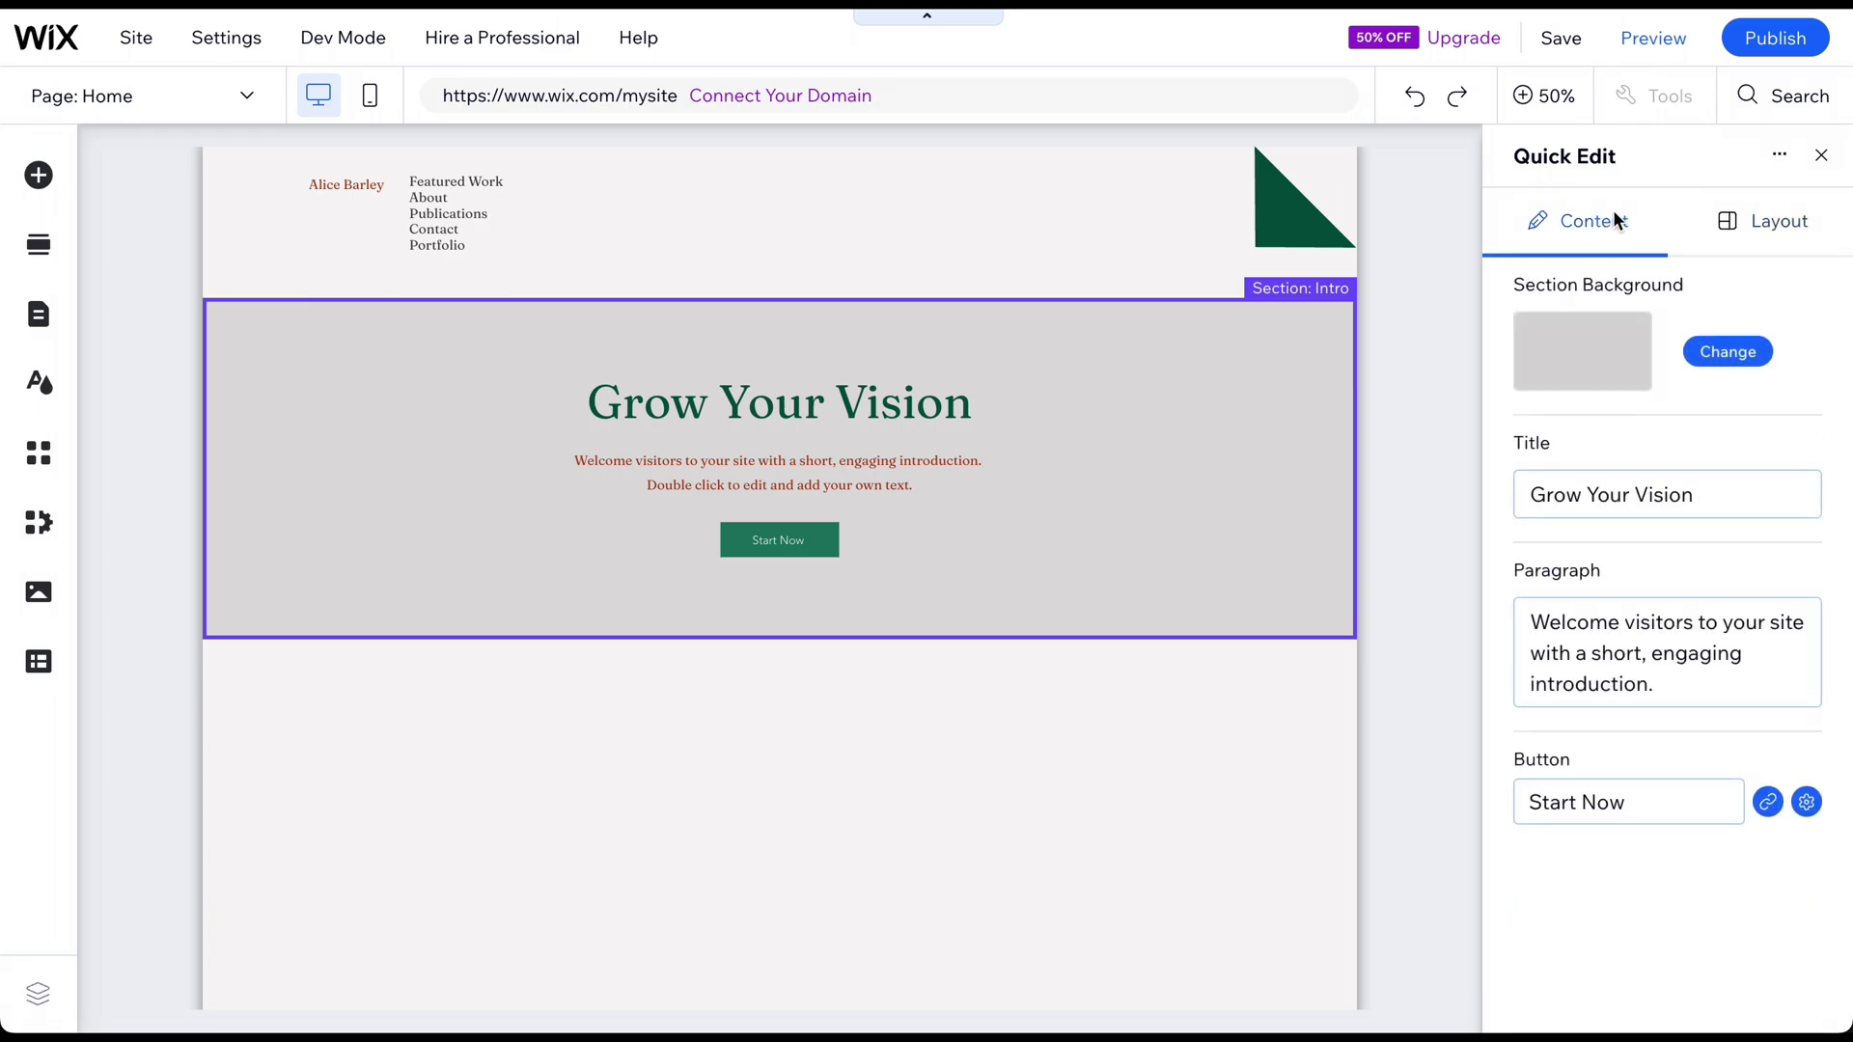
left_click(1821, 156)
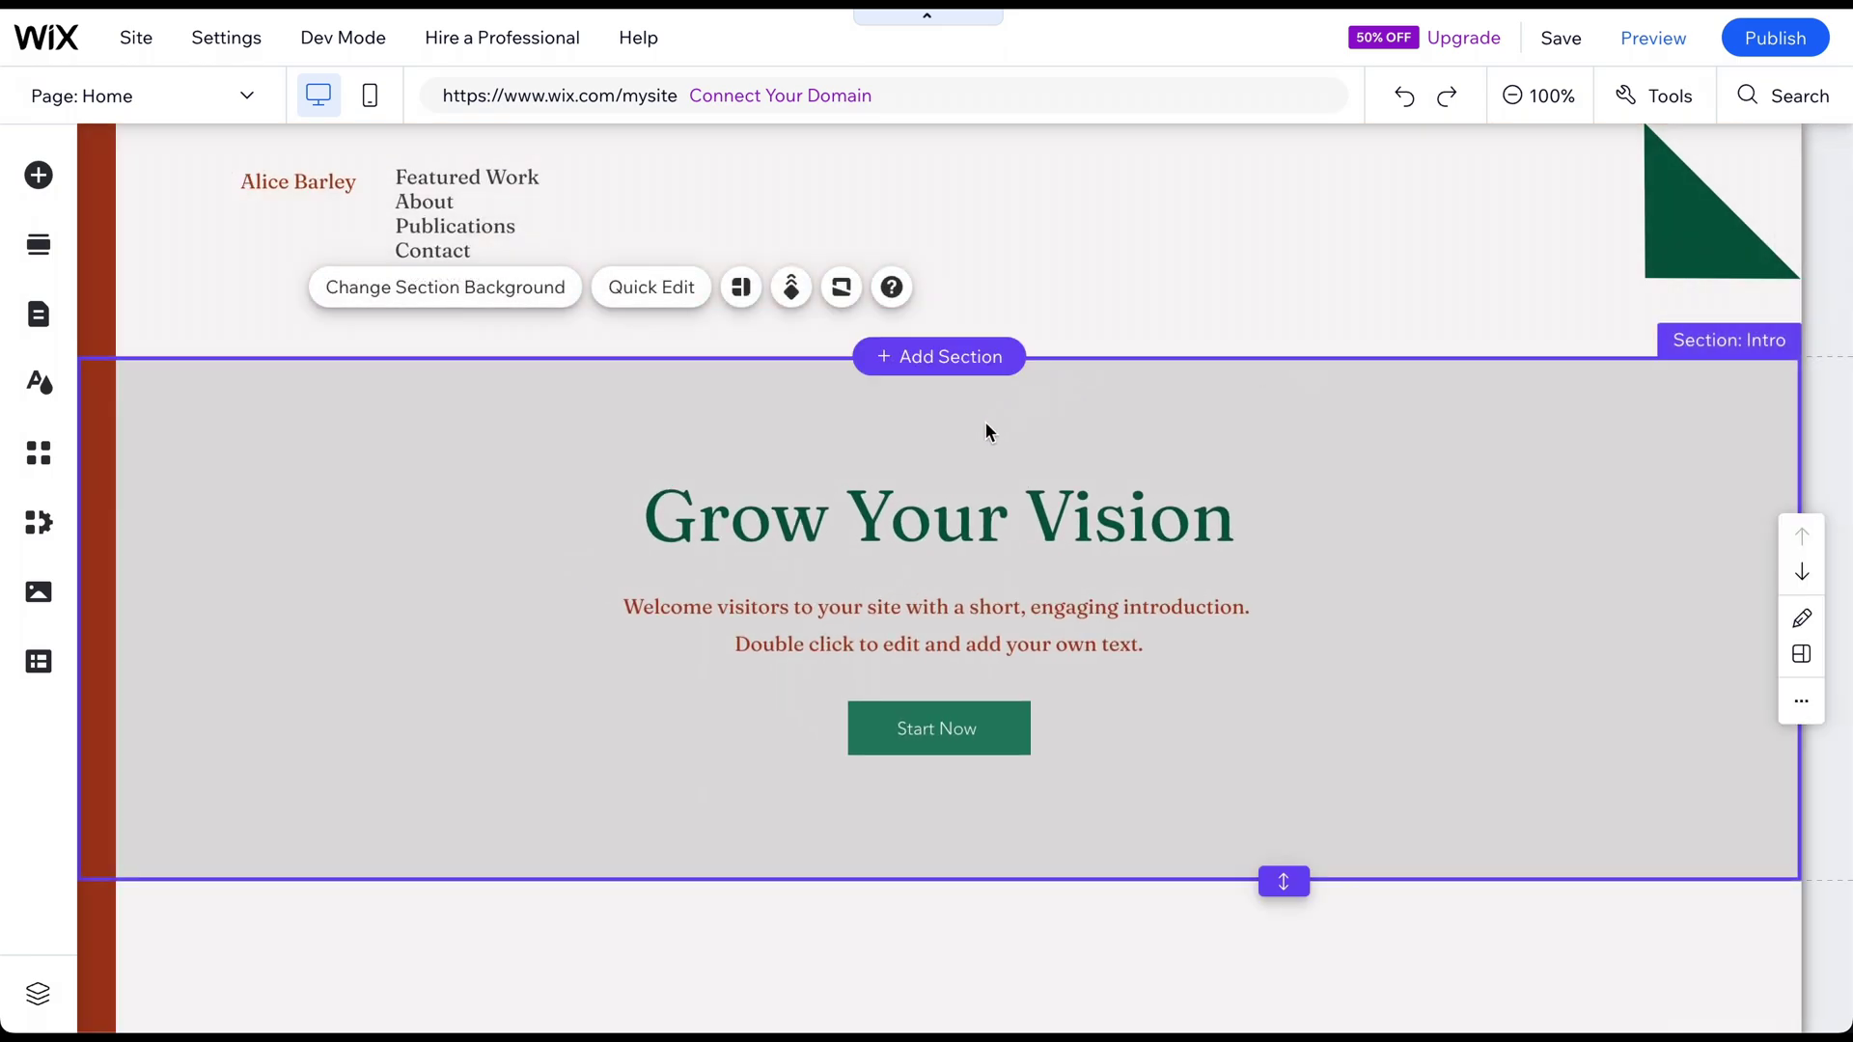
left_click(509, 302)
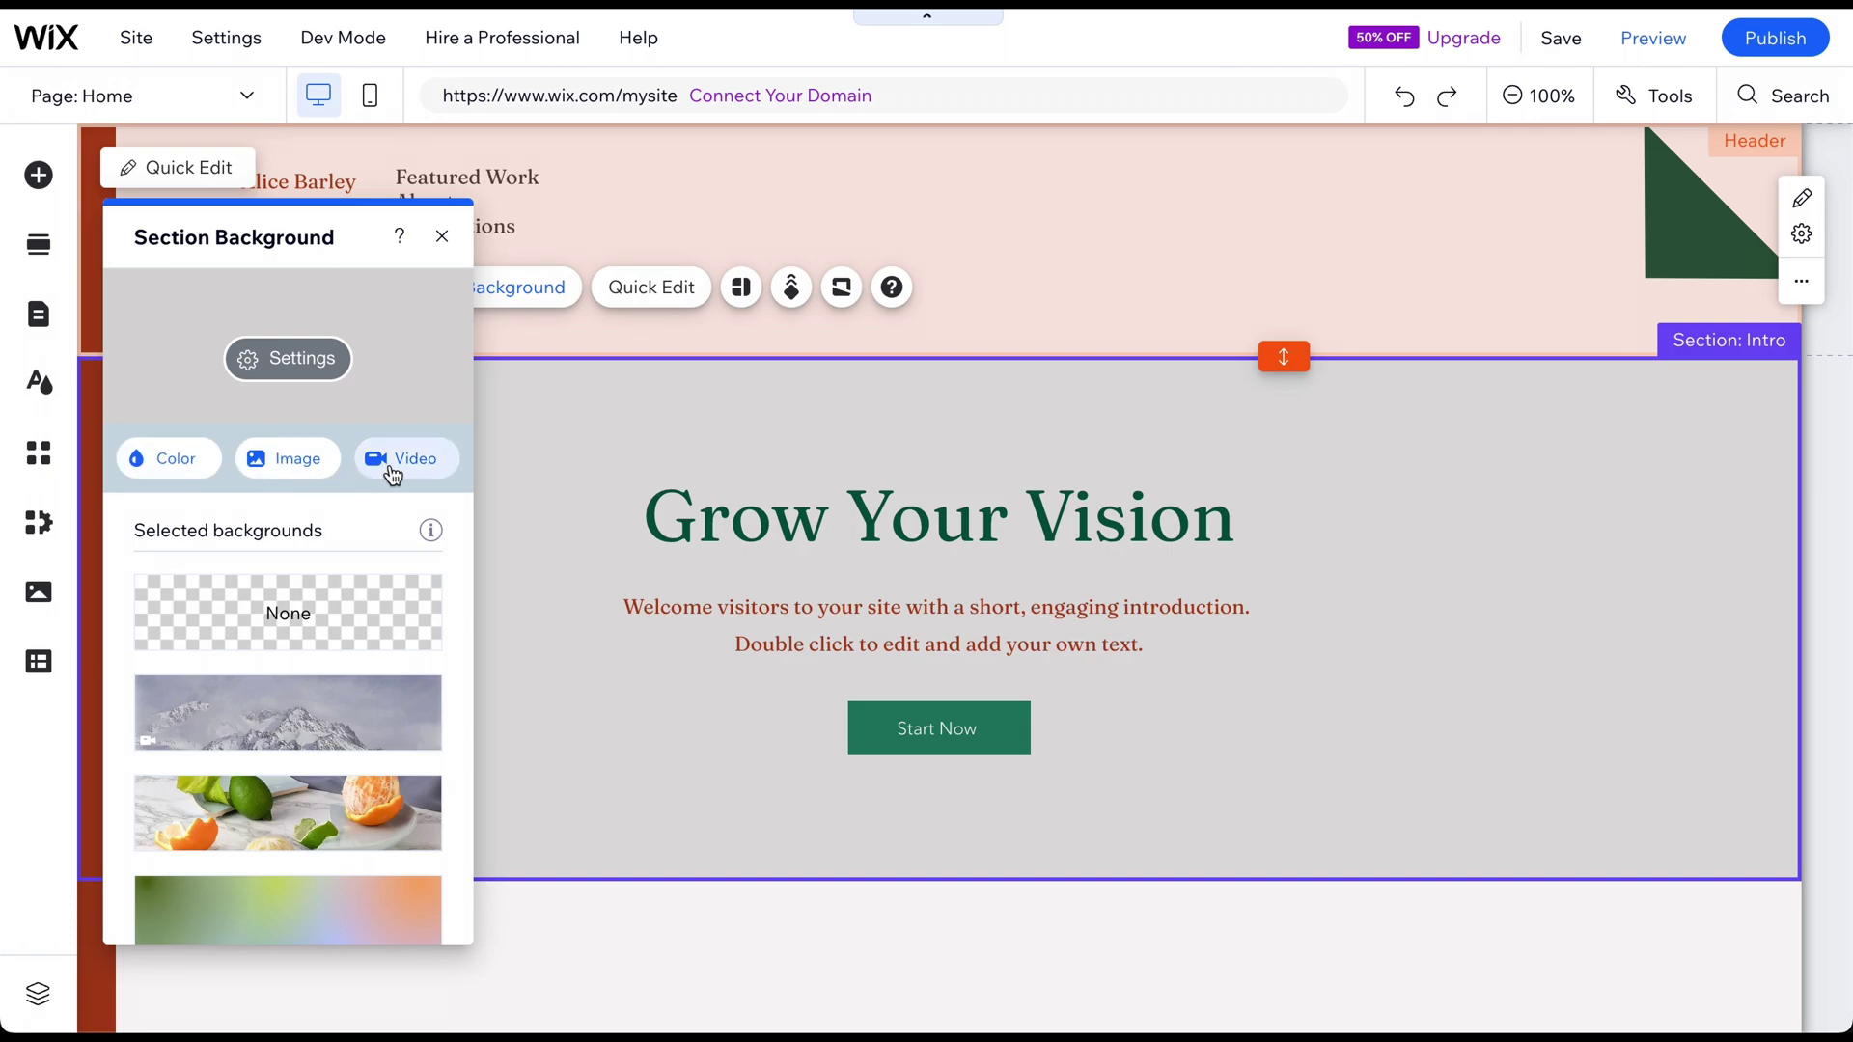
left_click(442, 236)
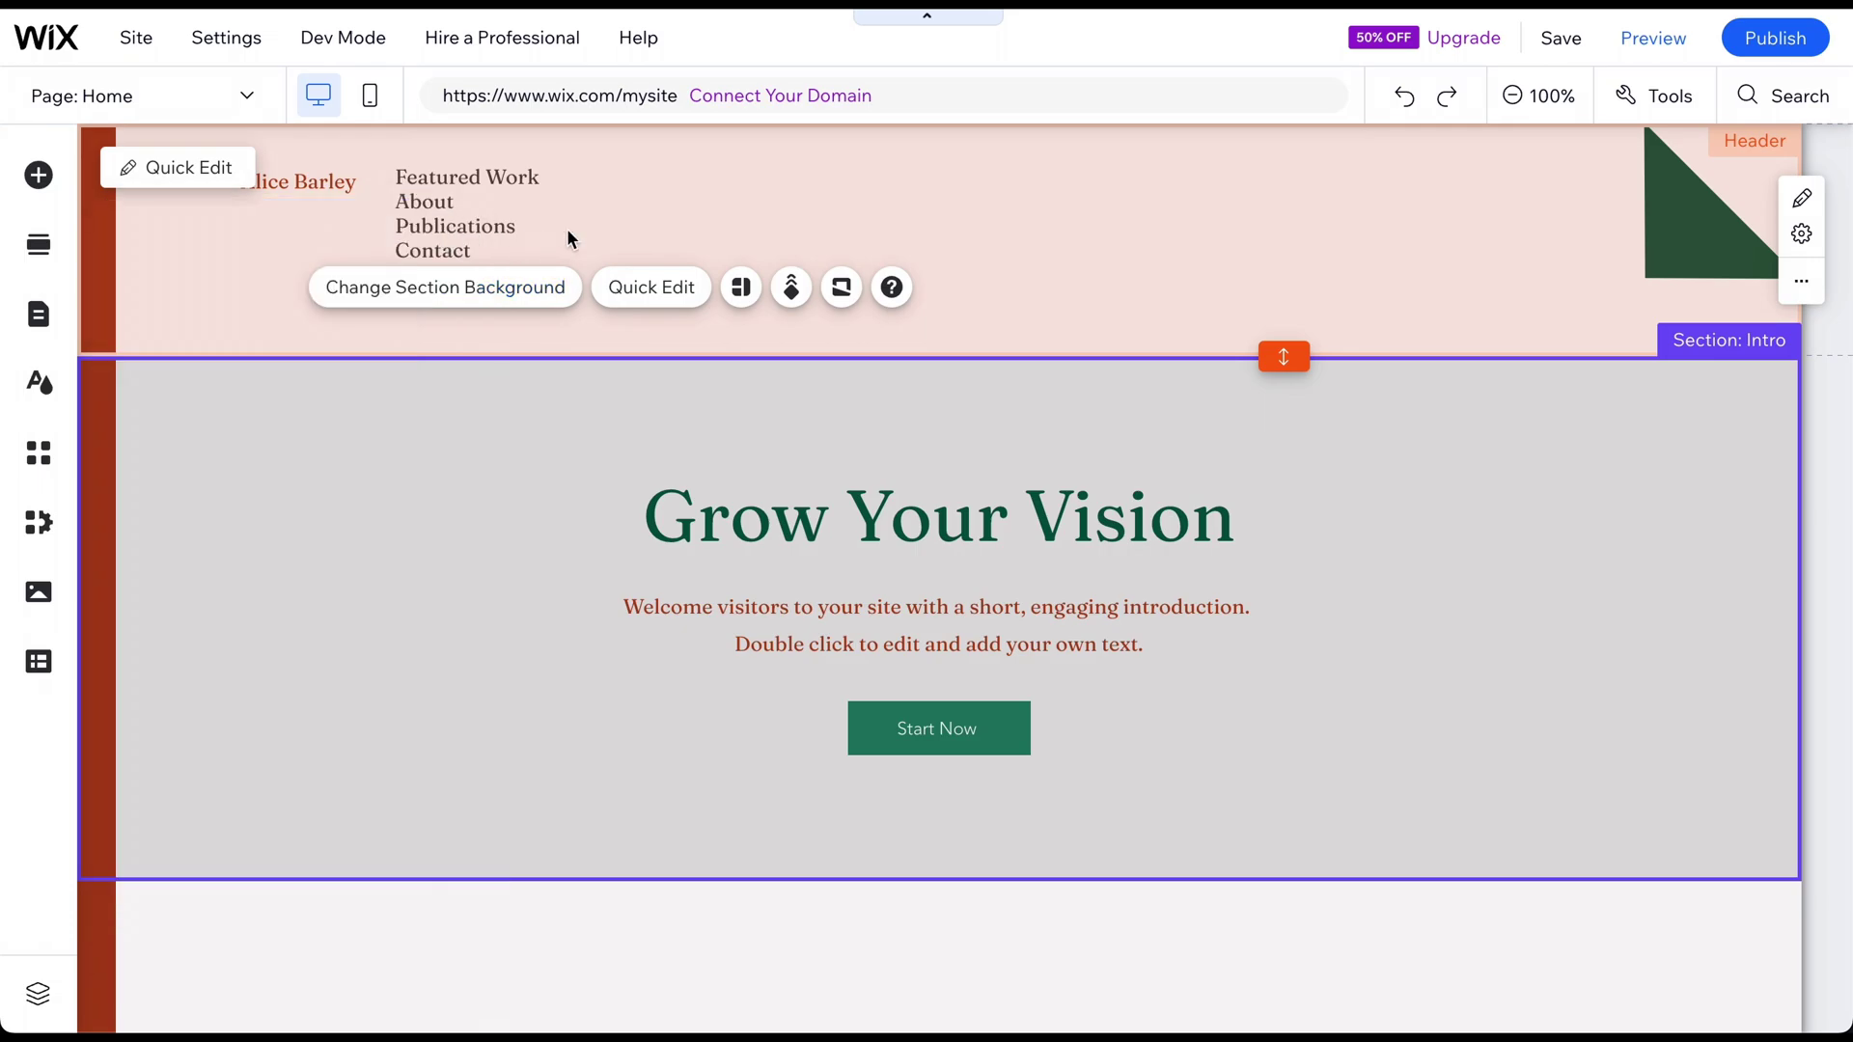
left_click(791, 294)
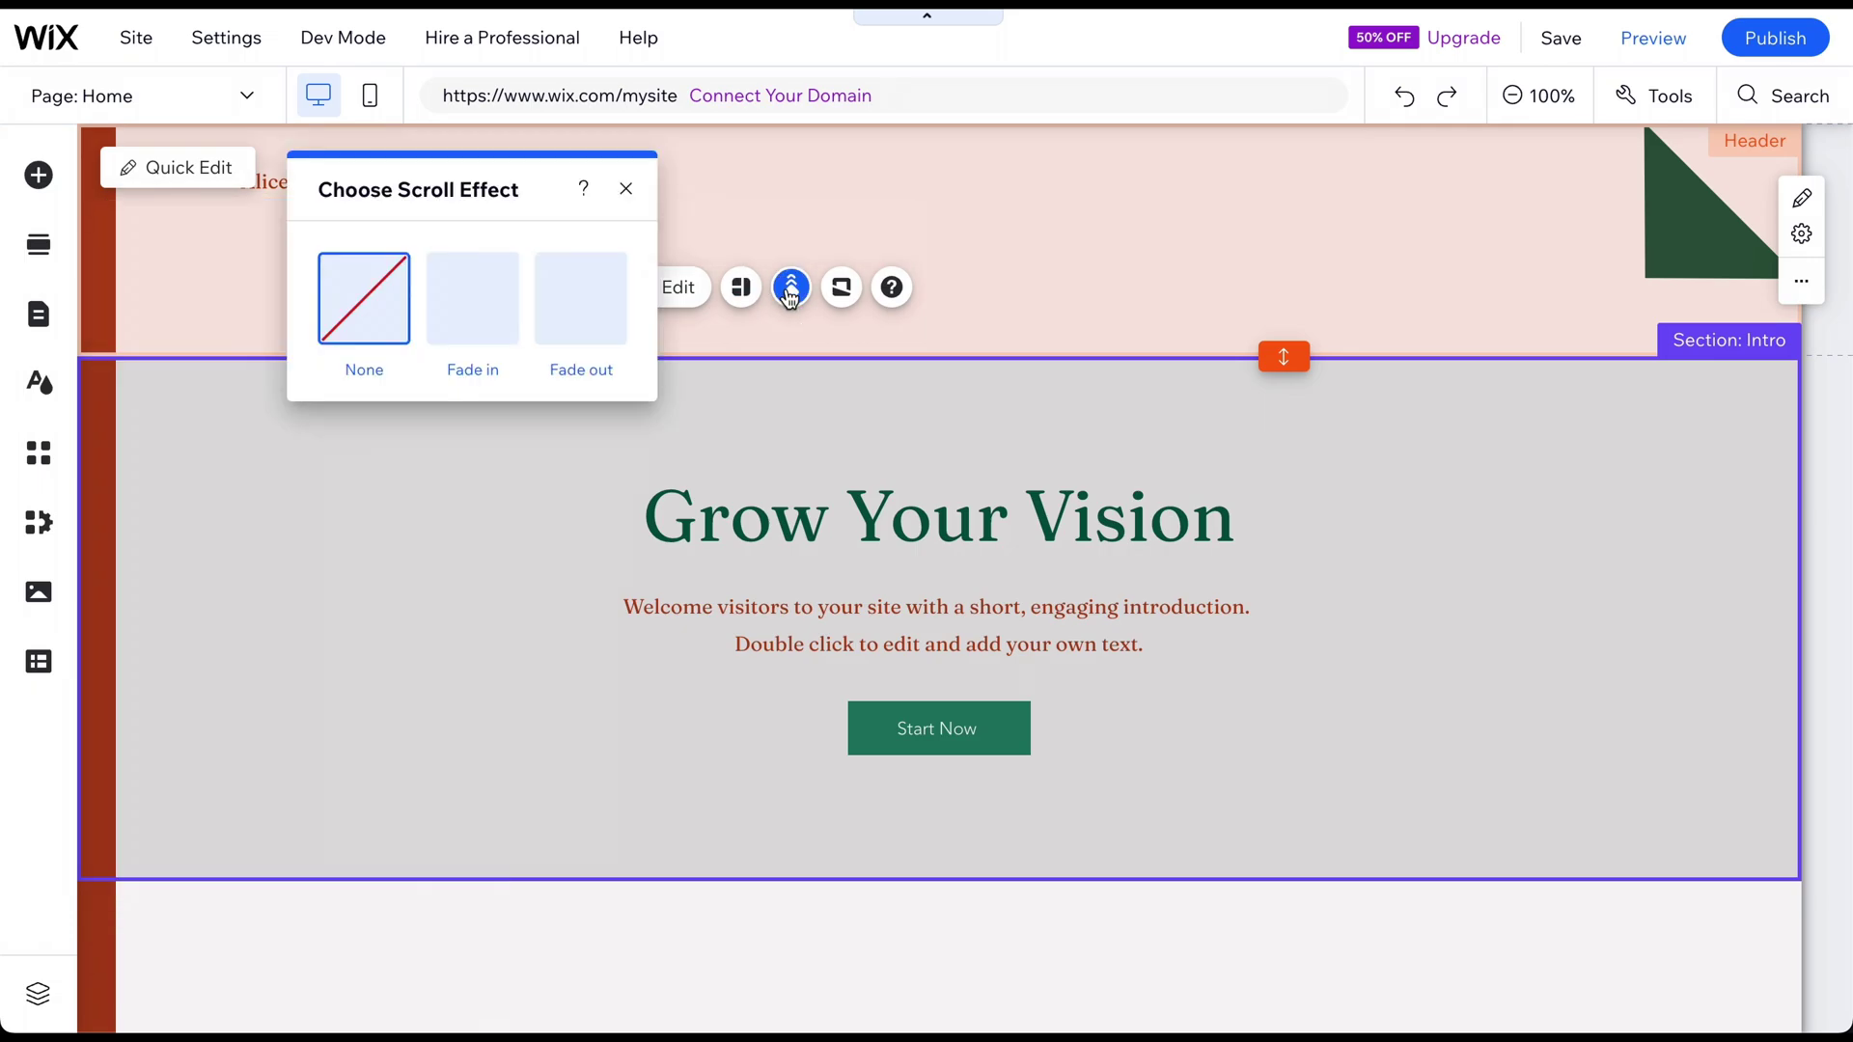
left_click(841, 289)
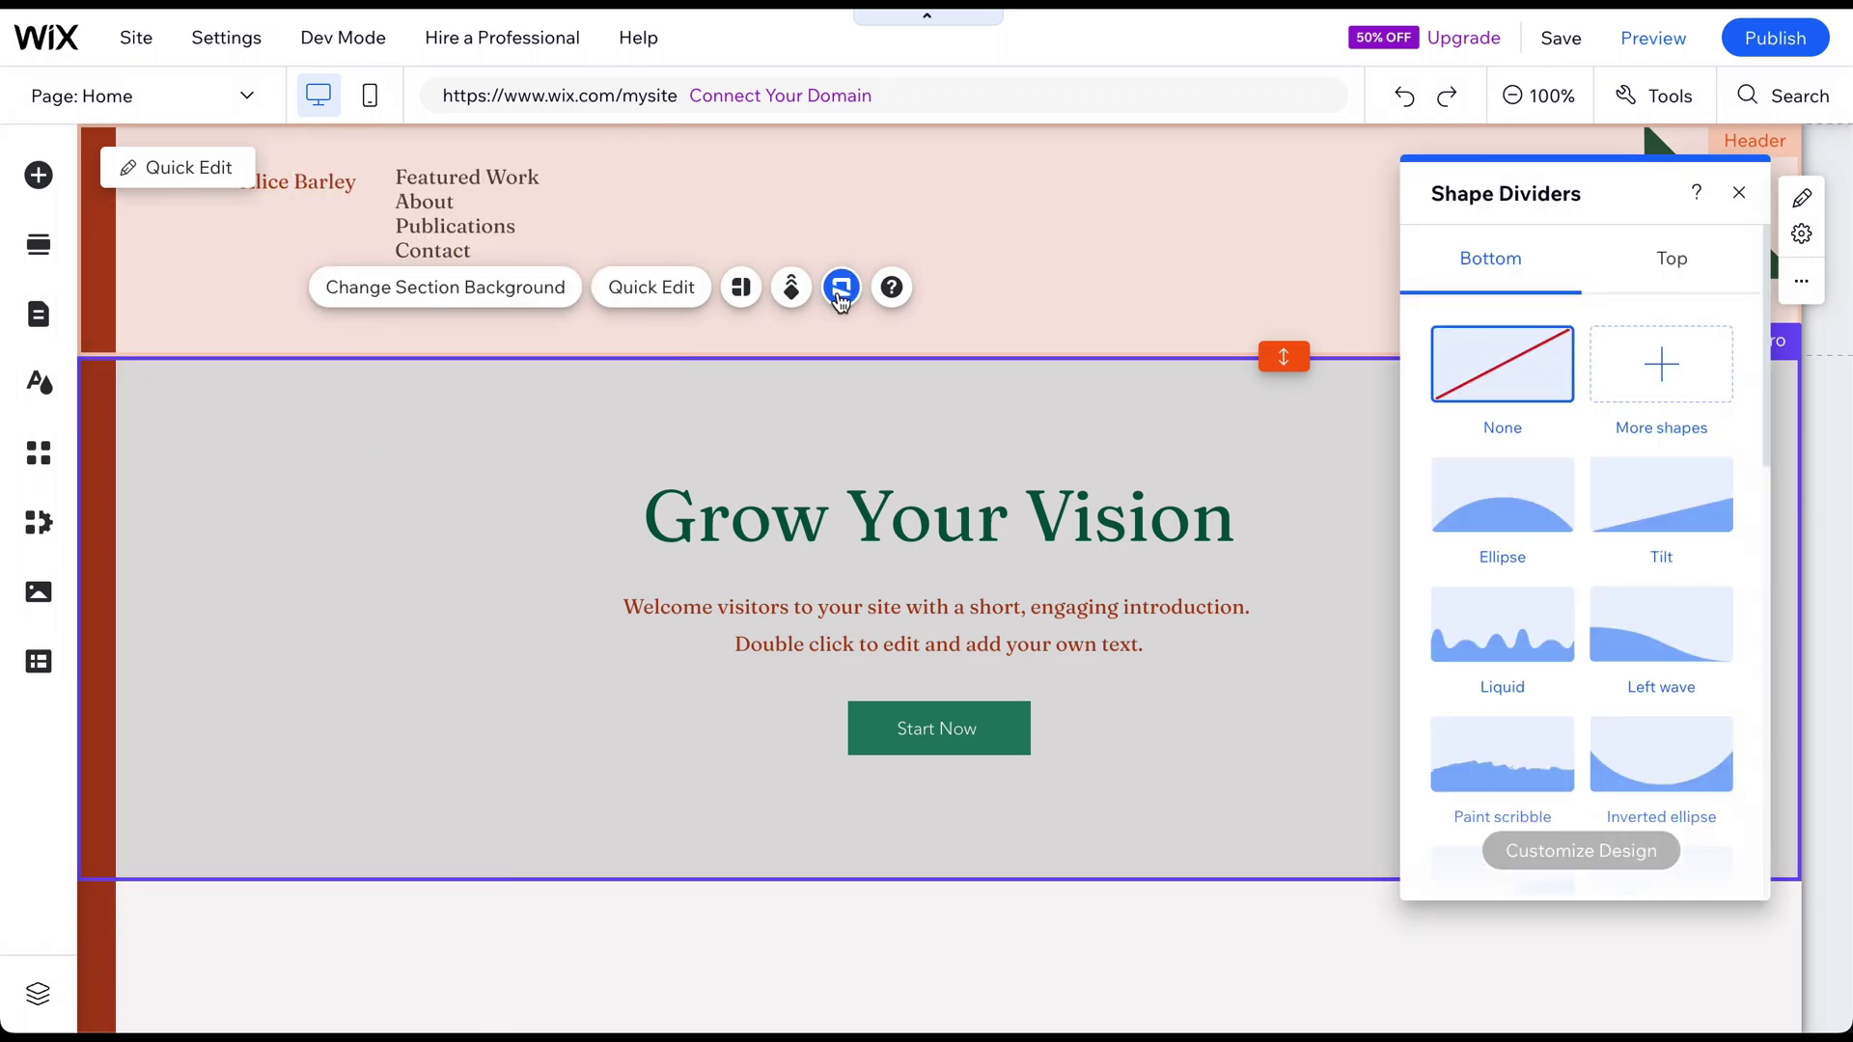
Close the shape divider choices, then delete and restore the intro paragraph
left_click(1739, 193)
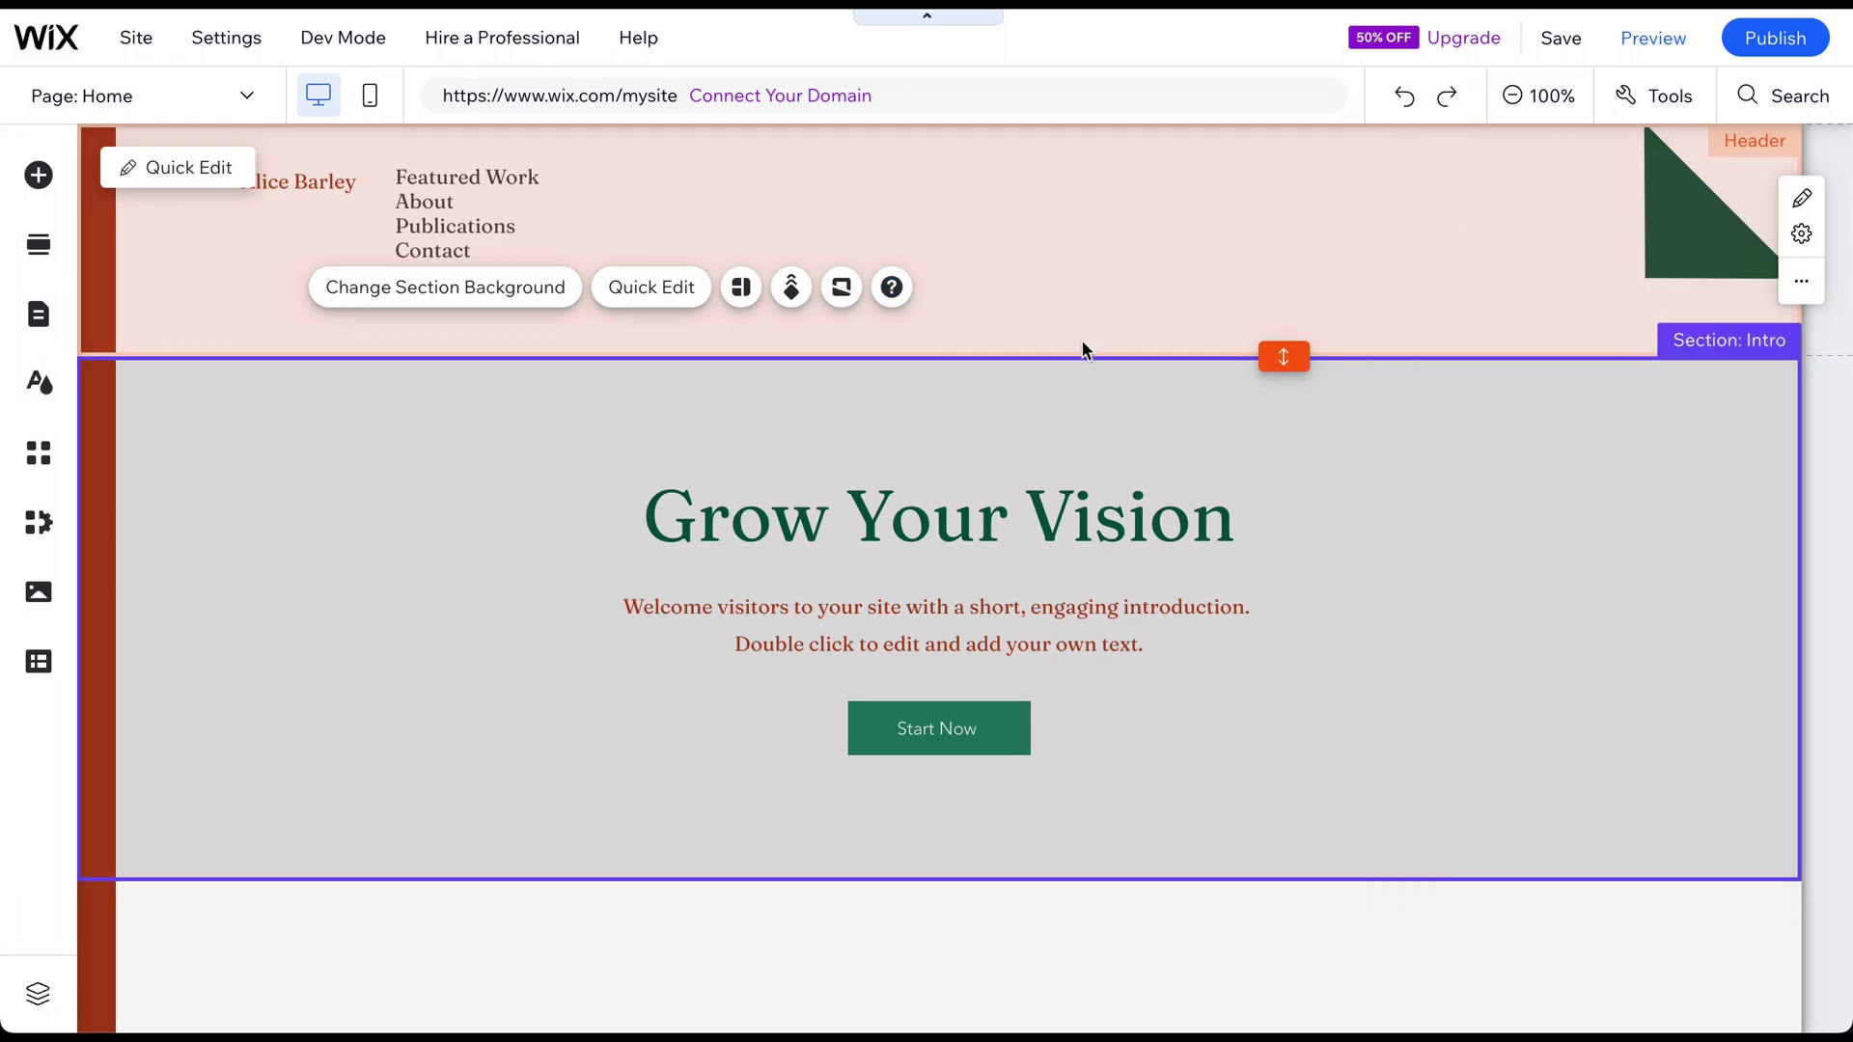
mouse_move(936, 626)
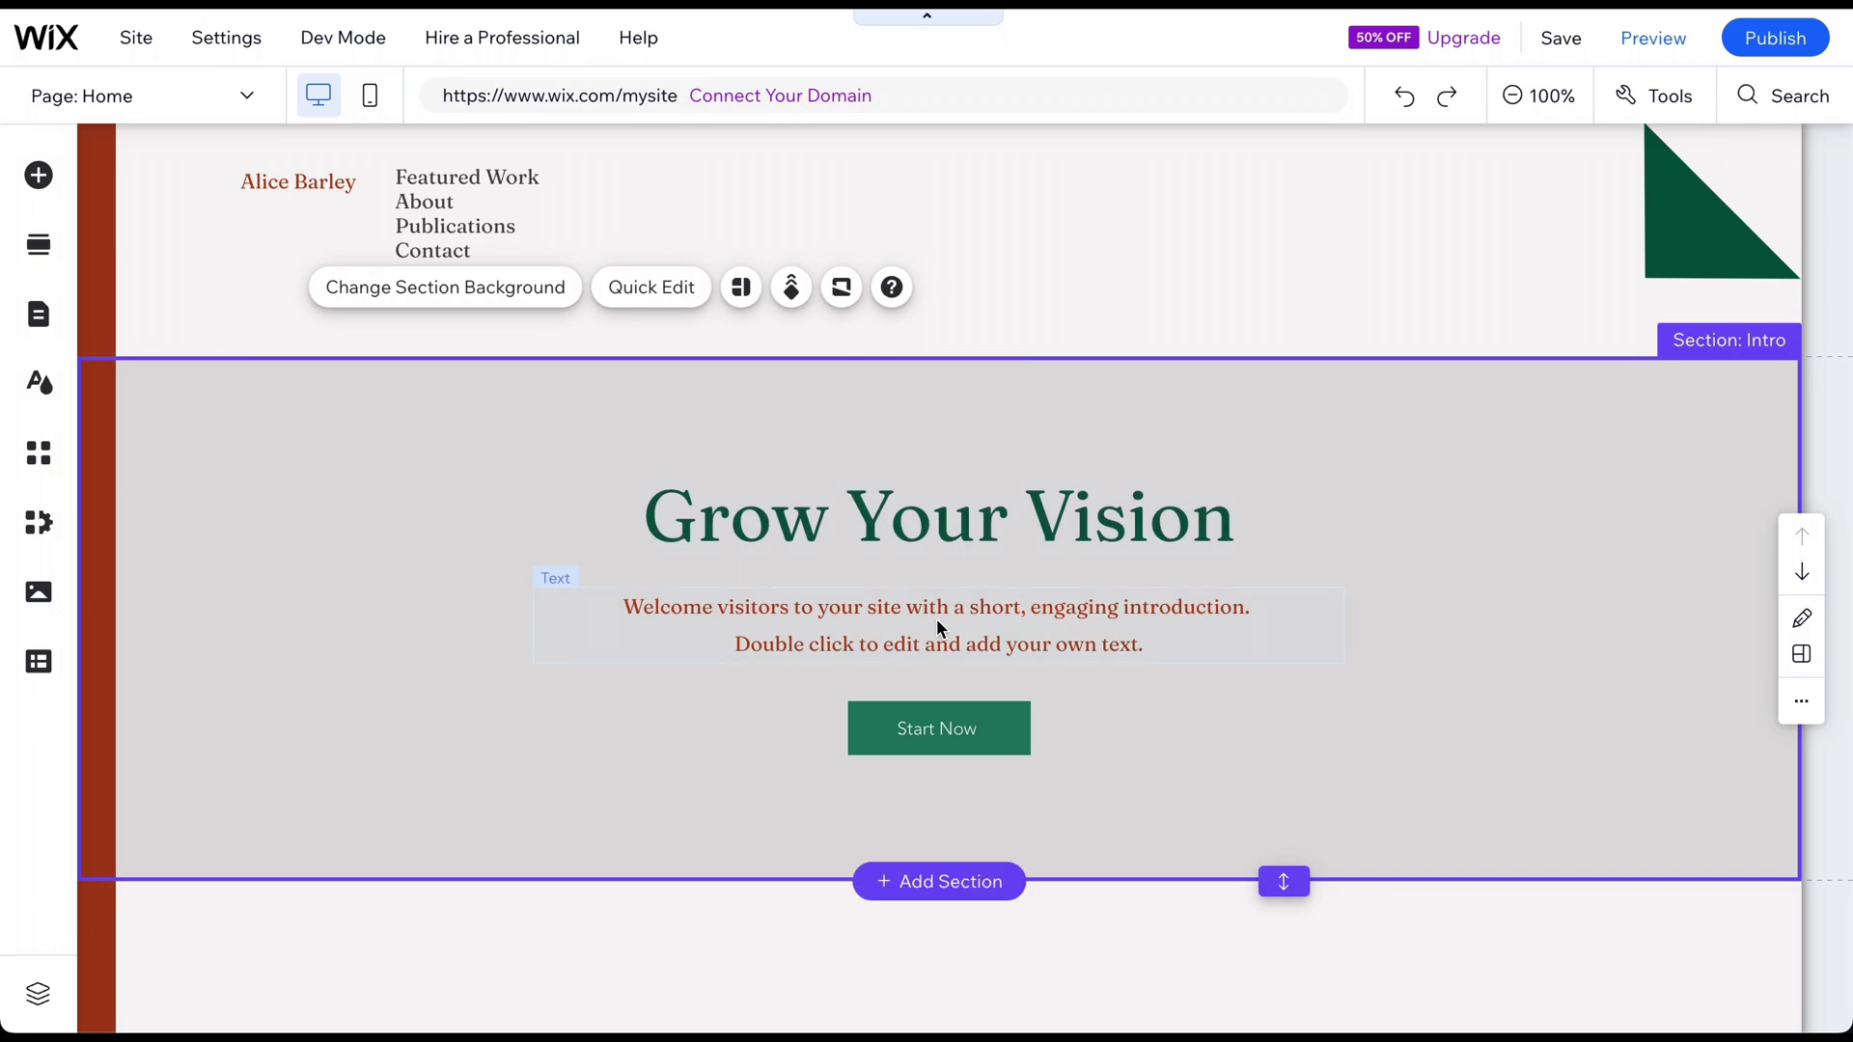
left_click(1010, 649)
key("Delete")
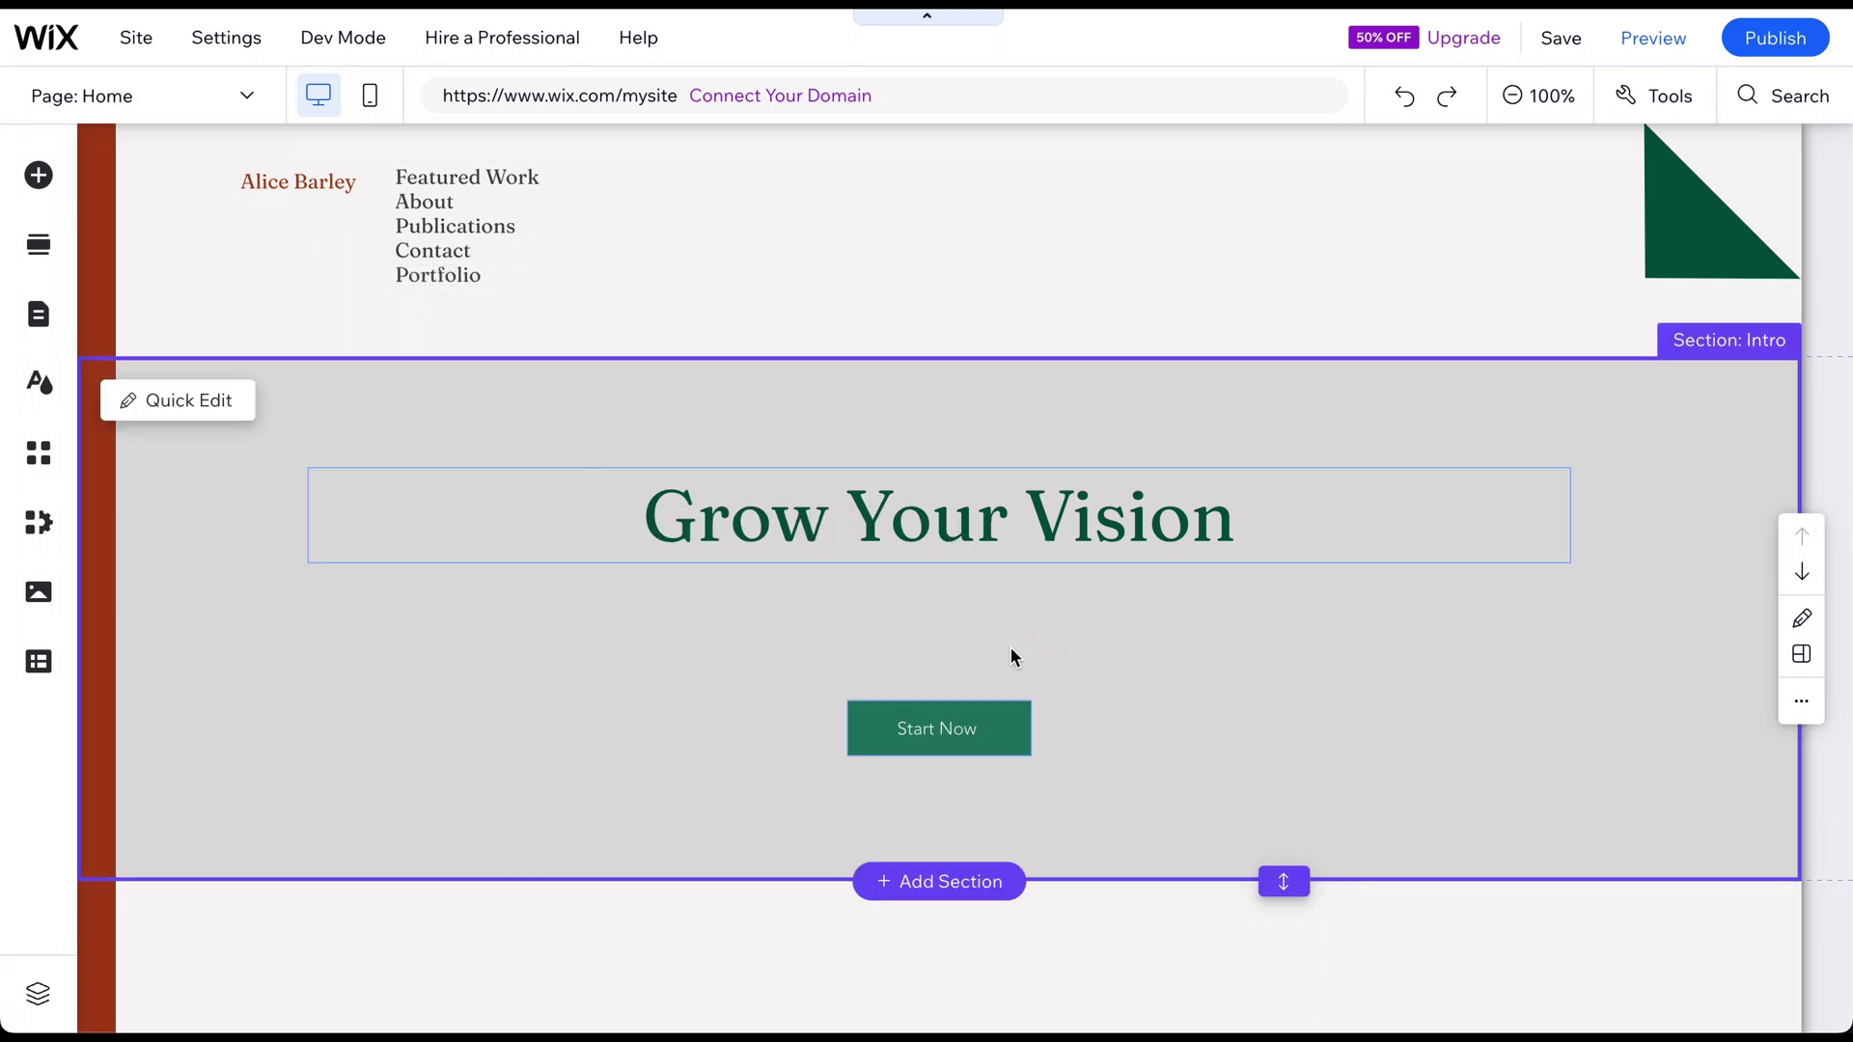
key("ctrl+z")
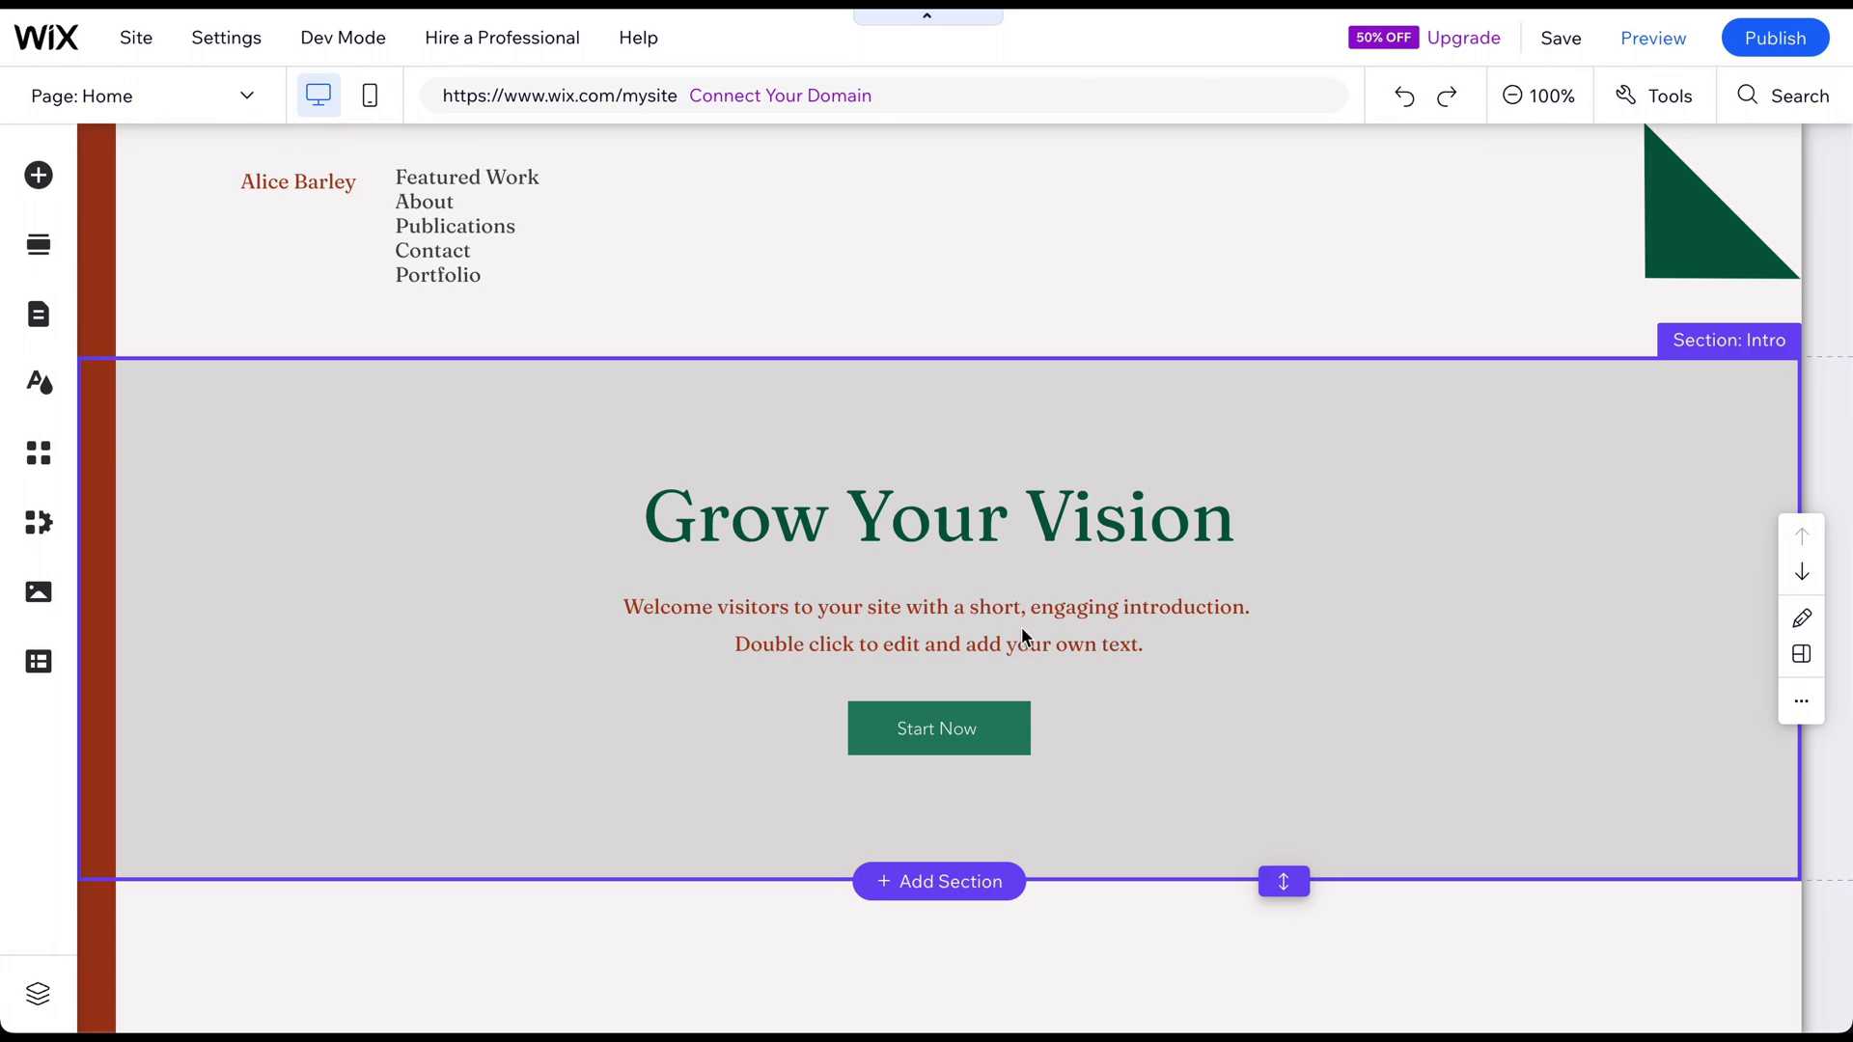
Open the intro paragraph's context menu, then dismiss it and select the title
left_click(1029, 617)
right_click(1030, 619)
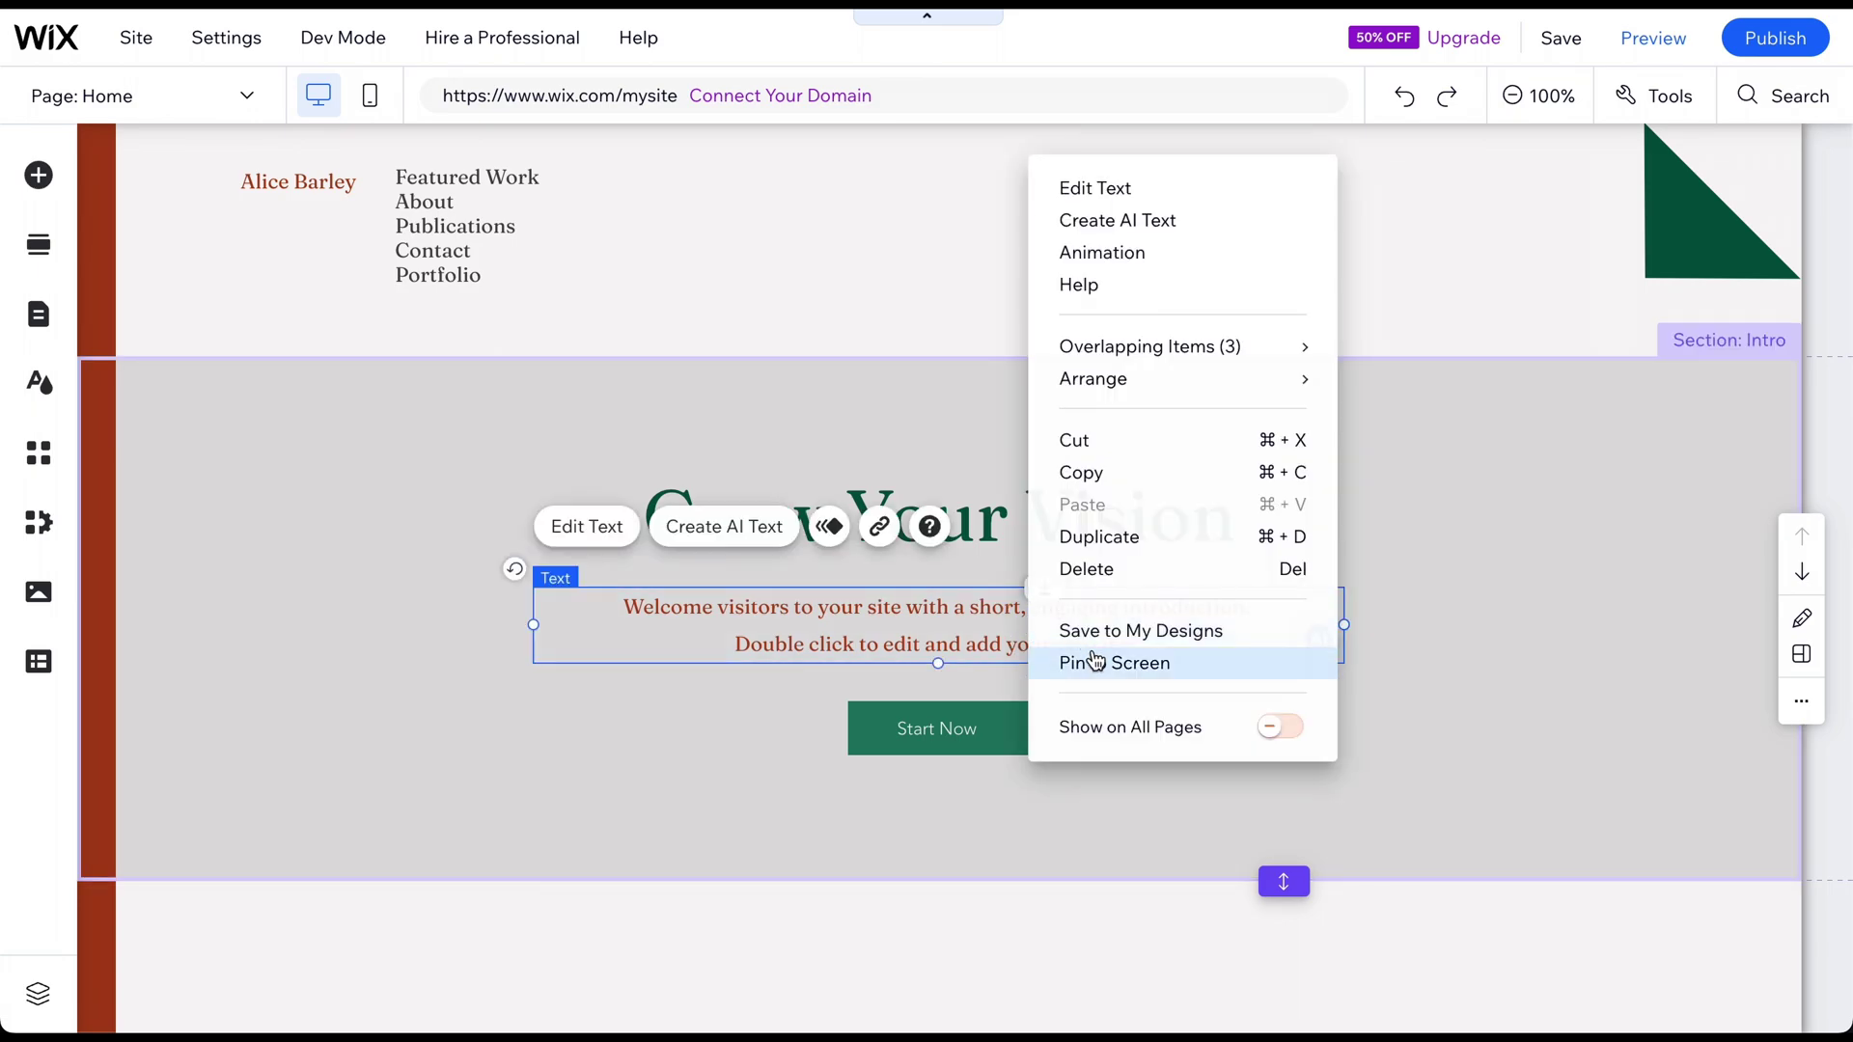
left_click(1404, 531)
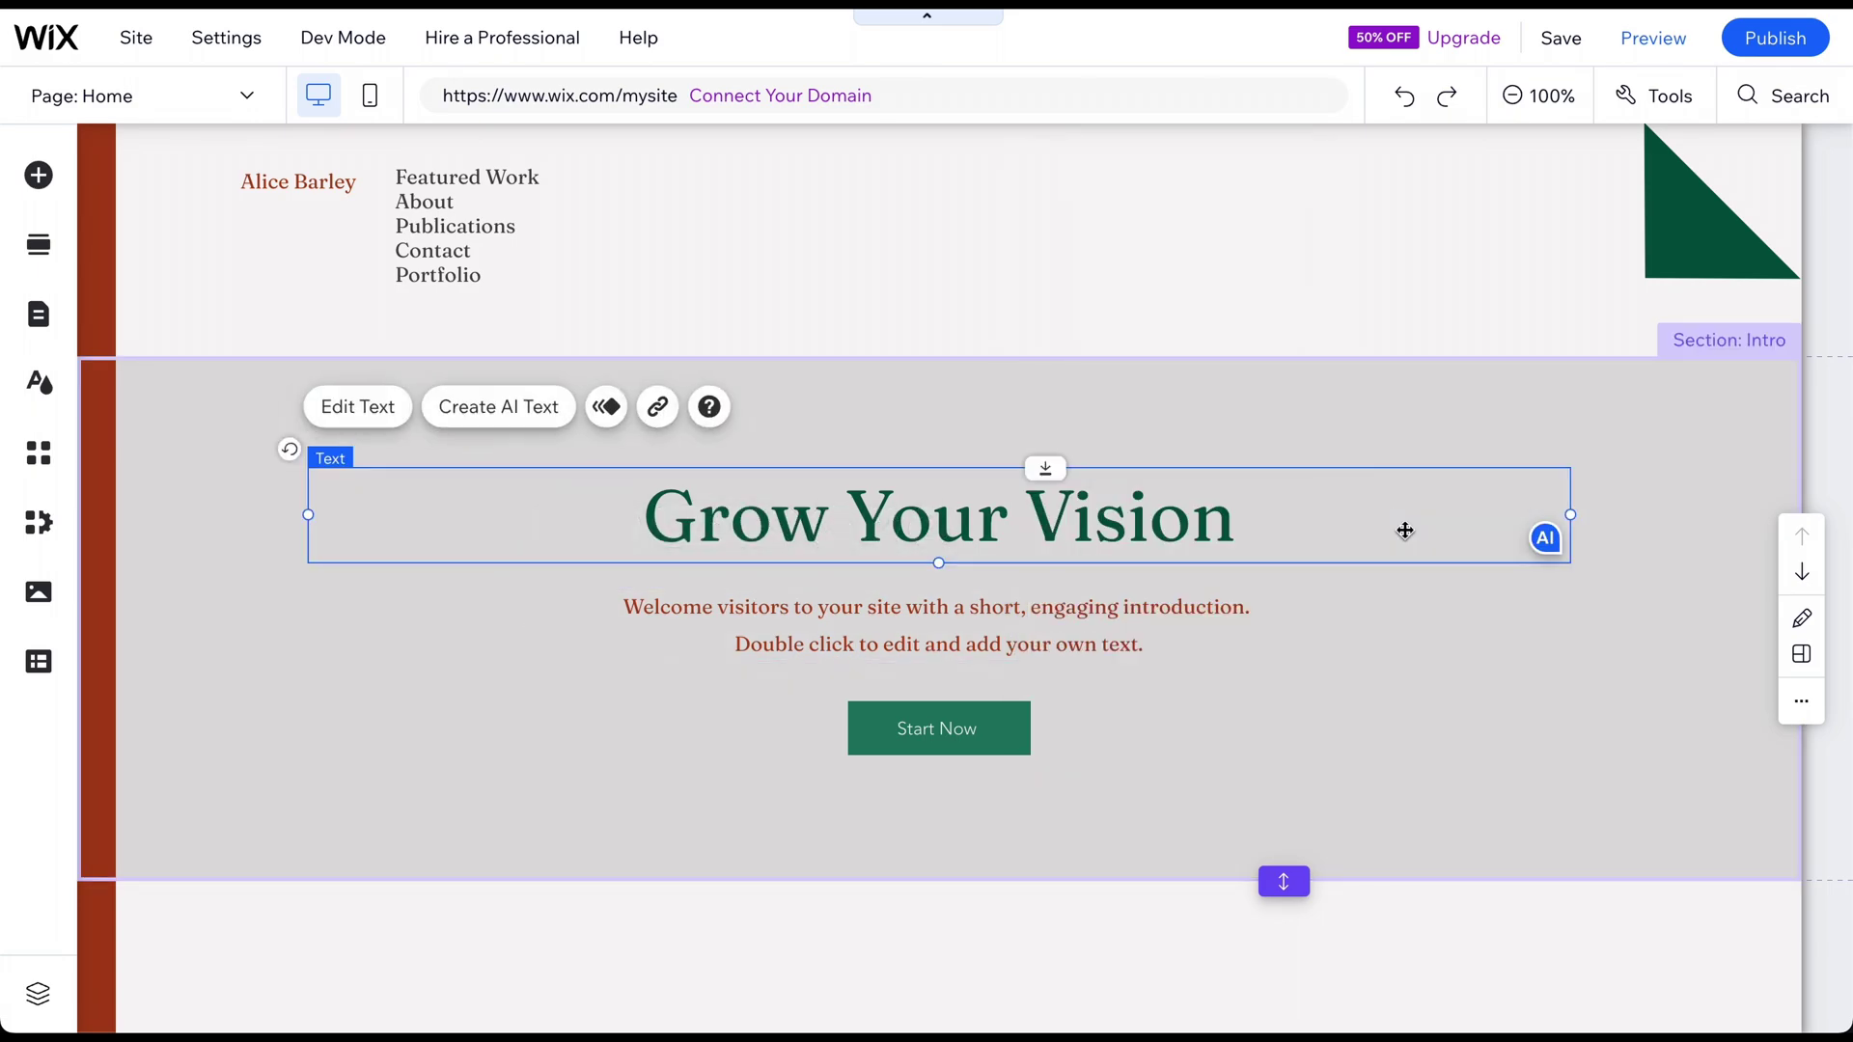
Add the Young Model stock photo to the middle of the Intro section
left_click(38, 175)
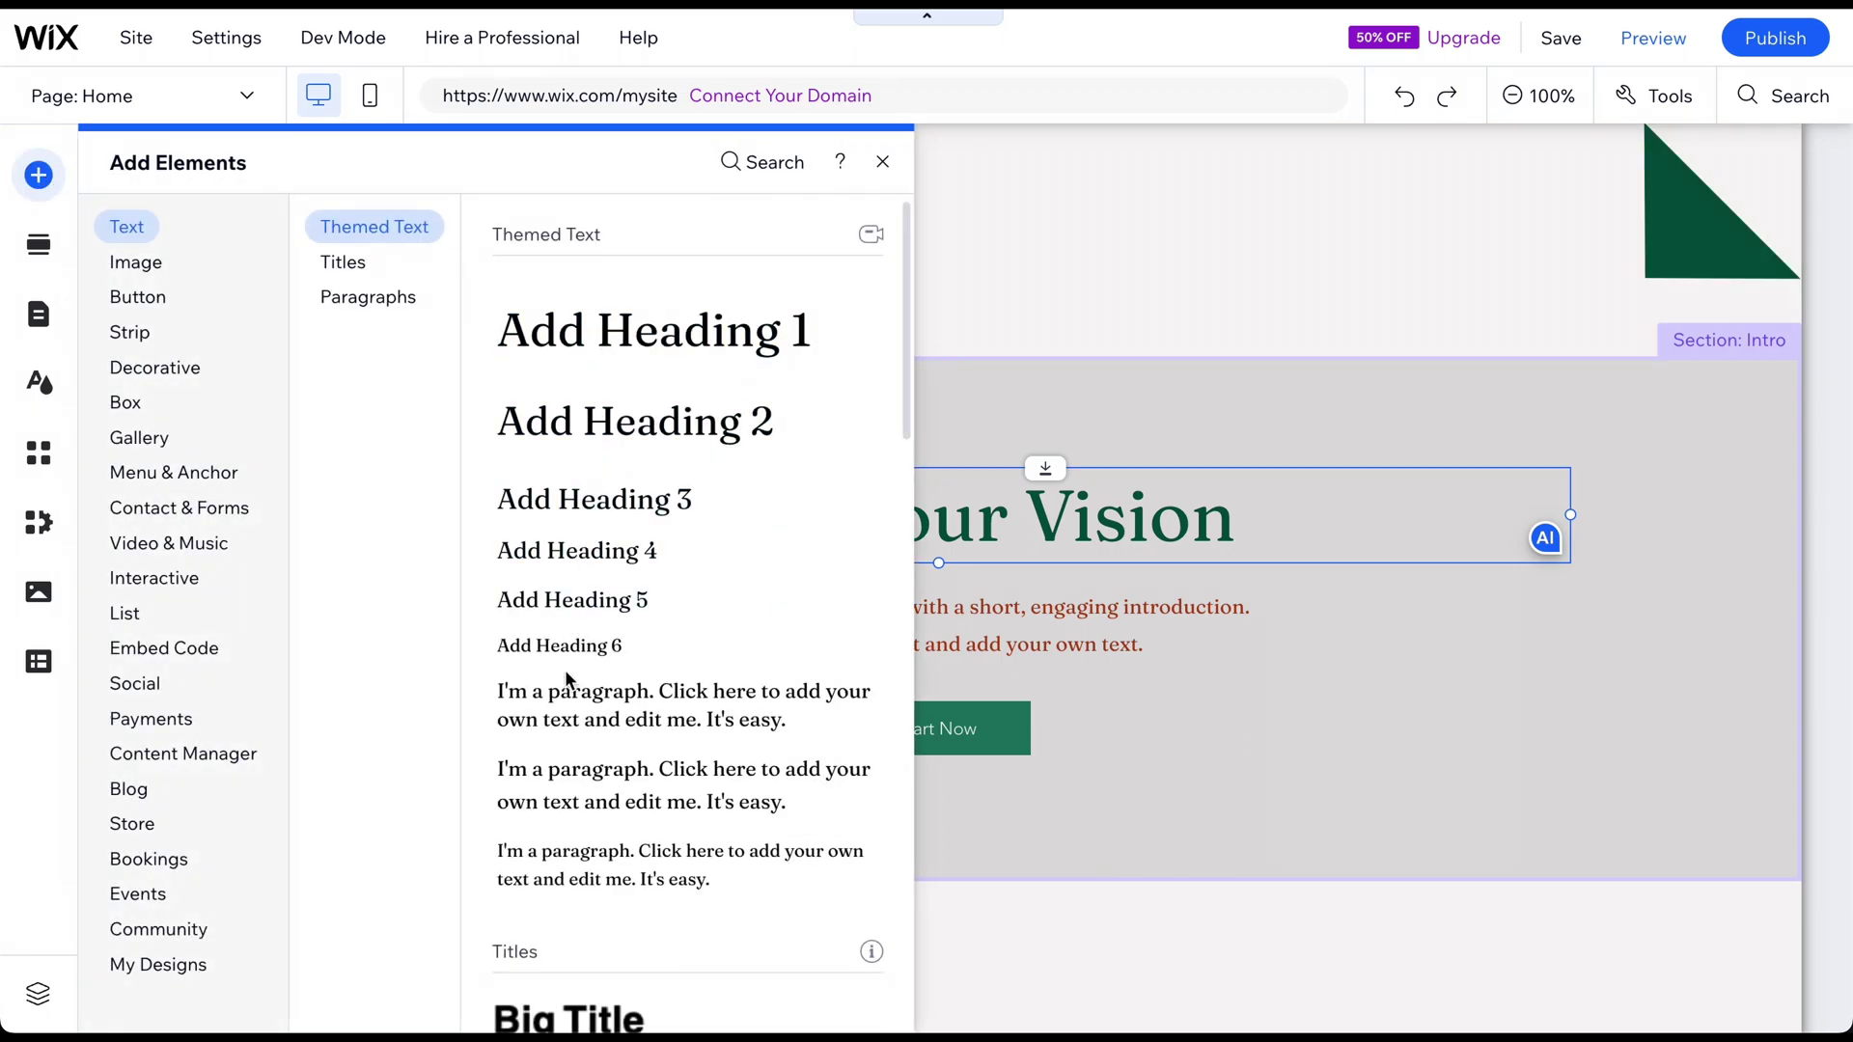
left_click(164, 544)
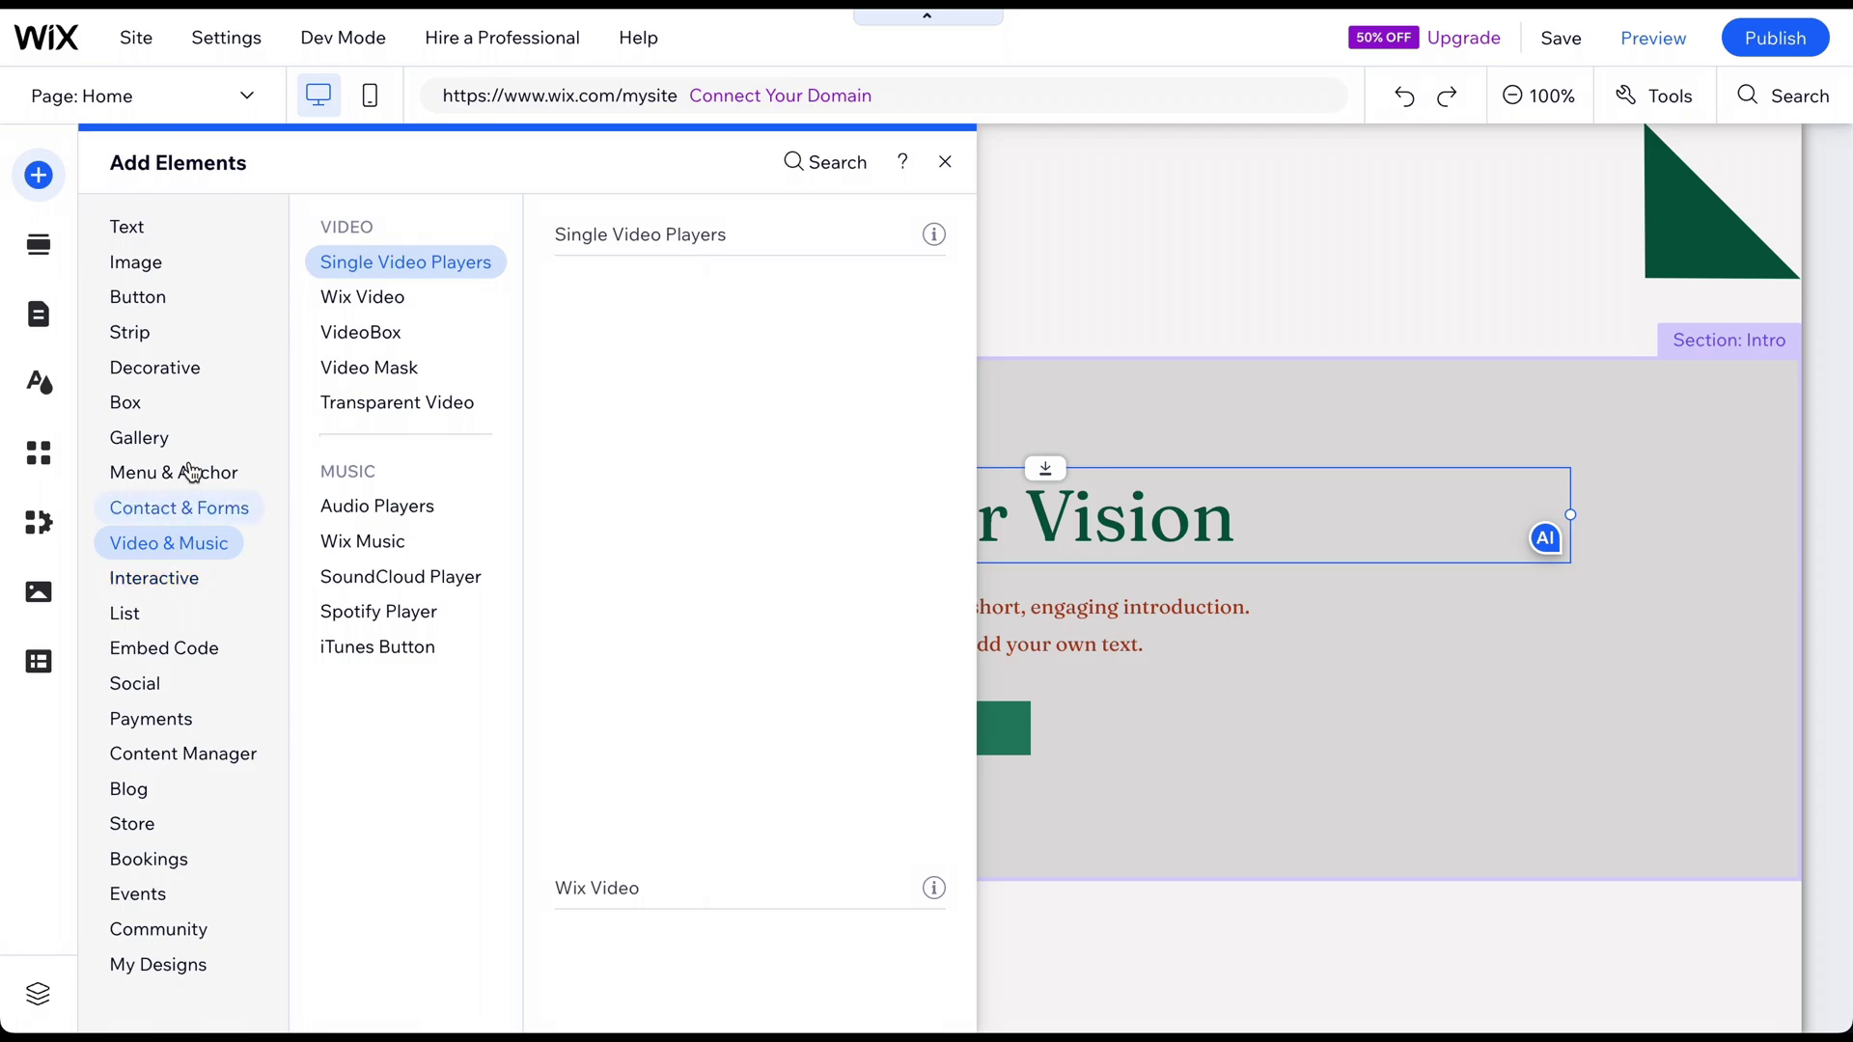
left_click(154, 278)
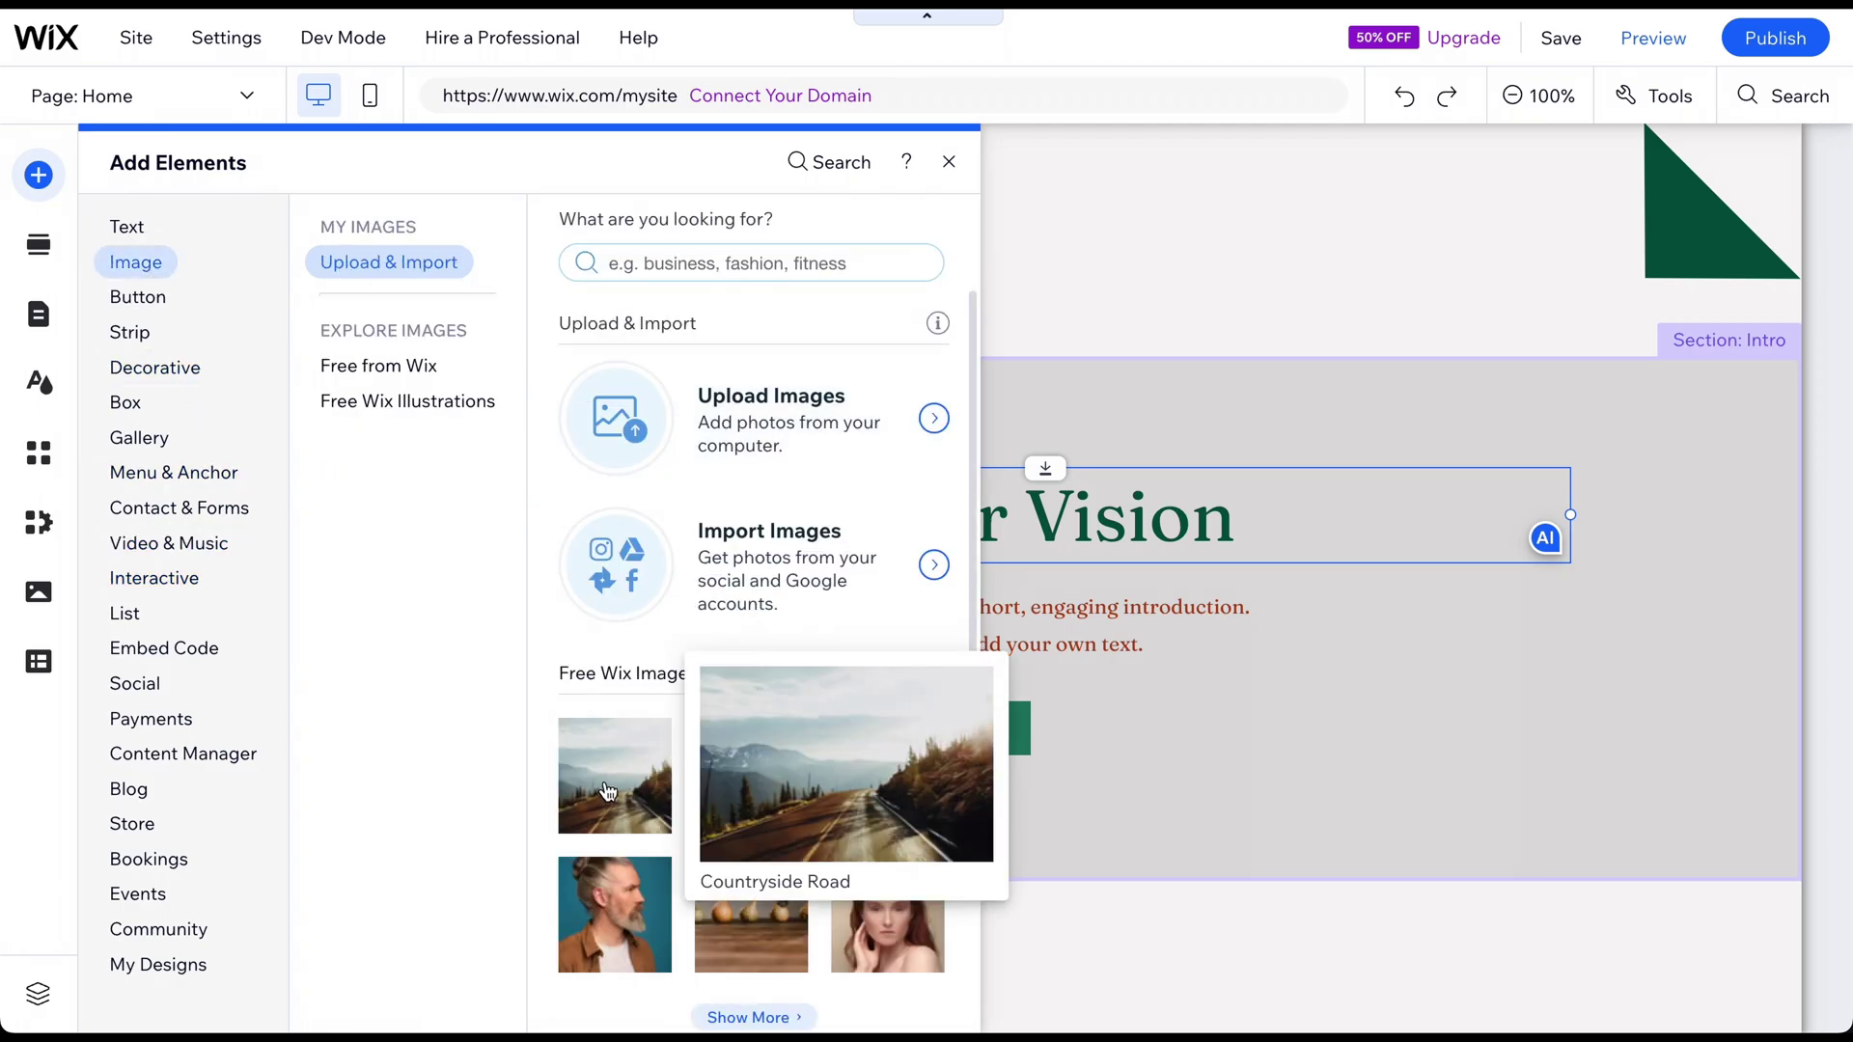
left_click(898, 943)
left_click_drag(897, 942, 937, 675)
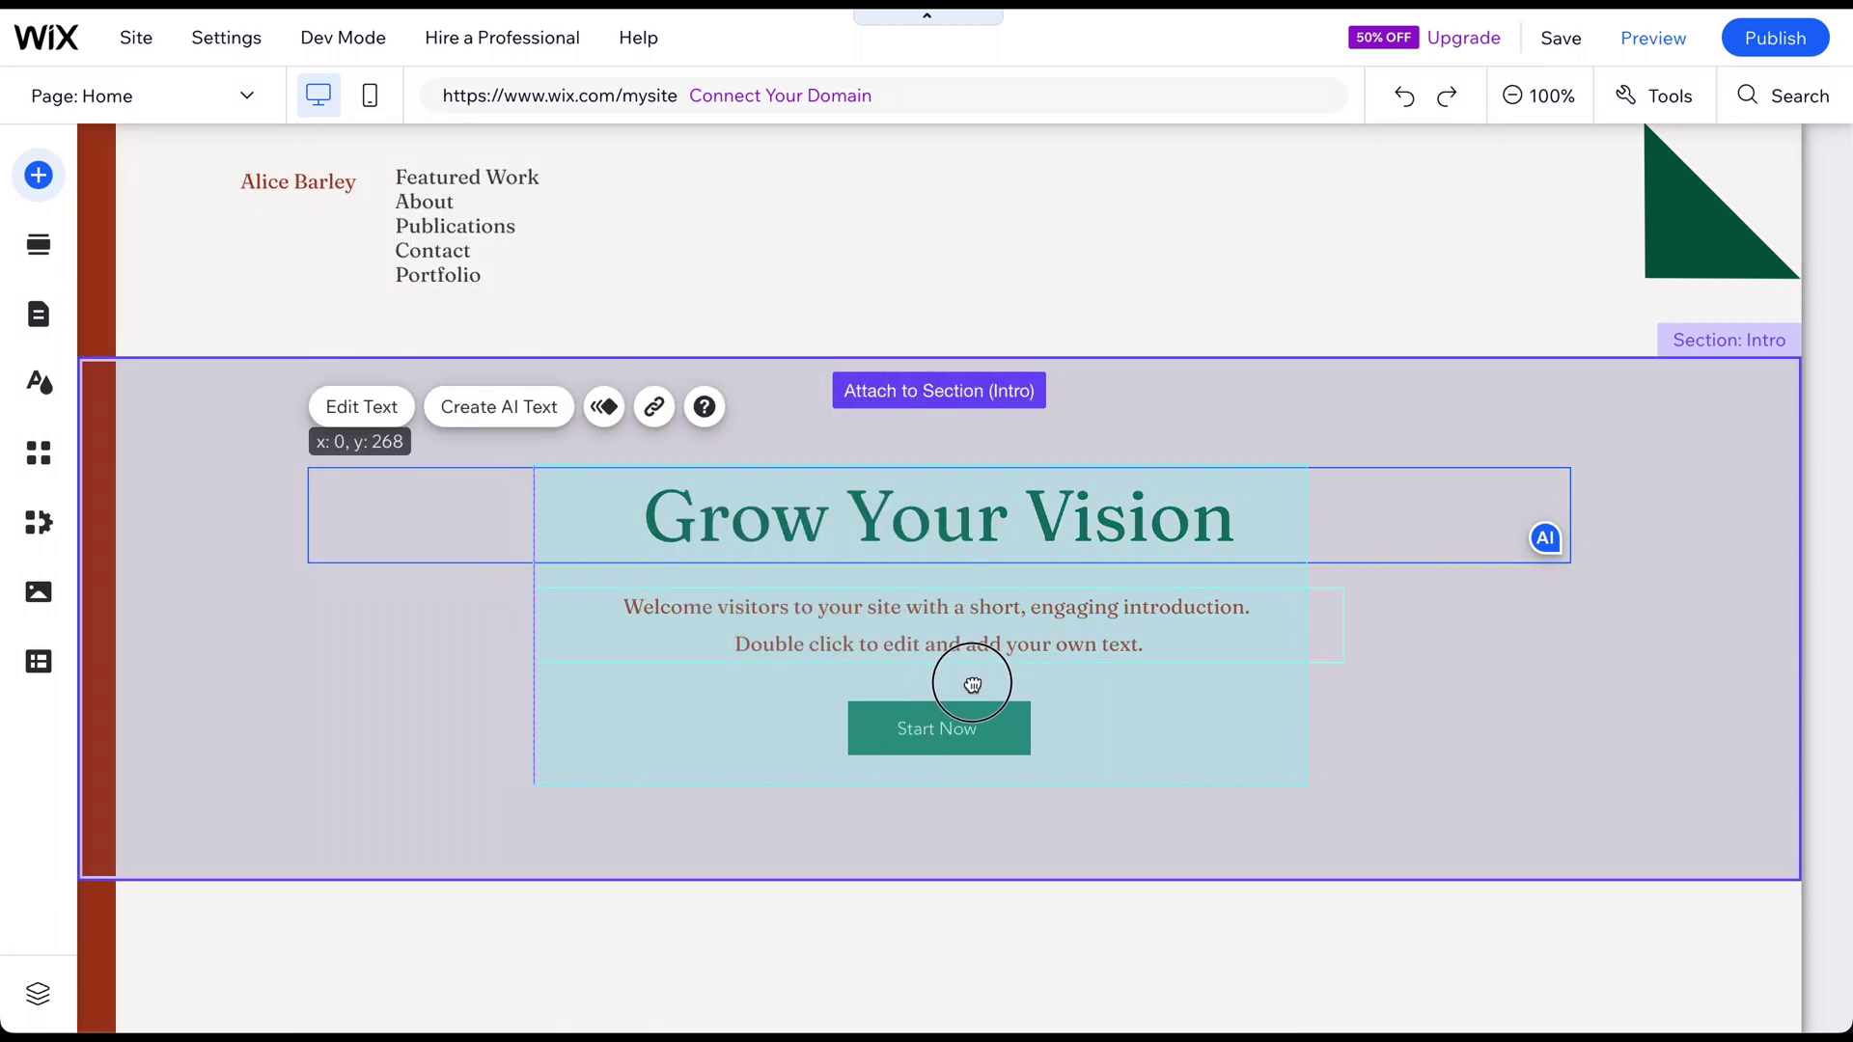
left_click_drag(937, 675, 986, 688)
Make the Intro section taller
left_click(1504, 799)
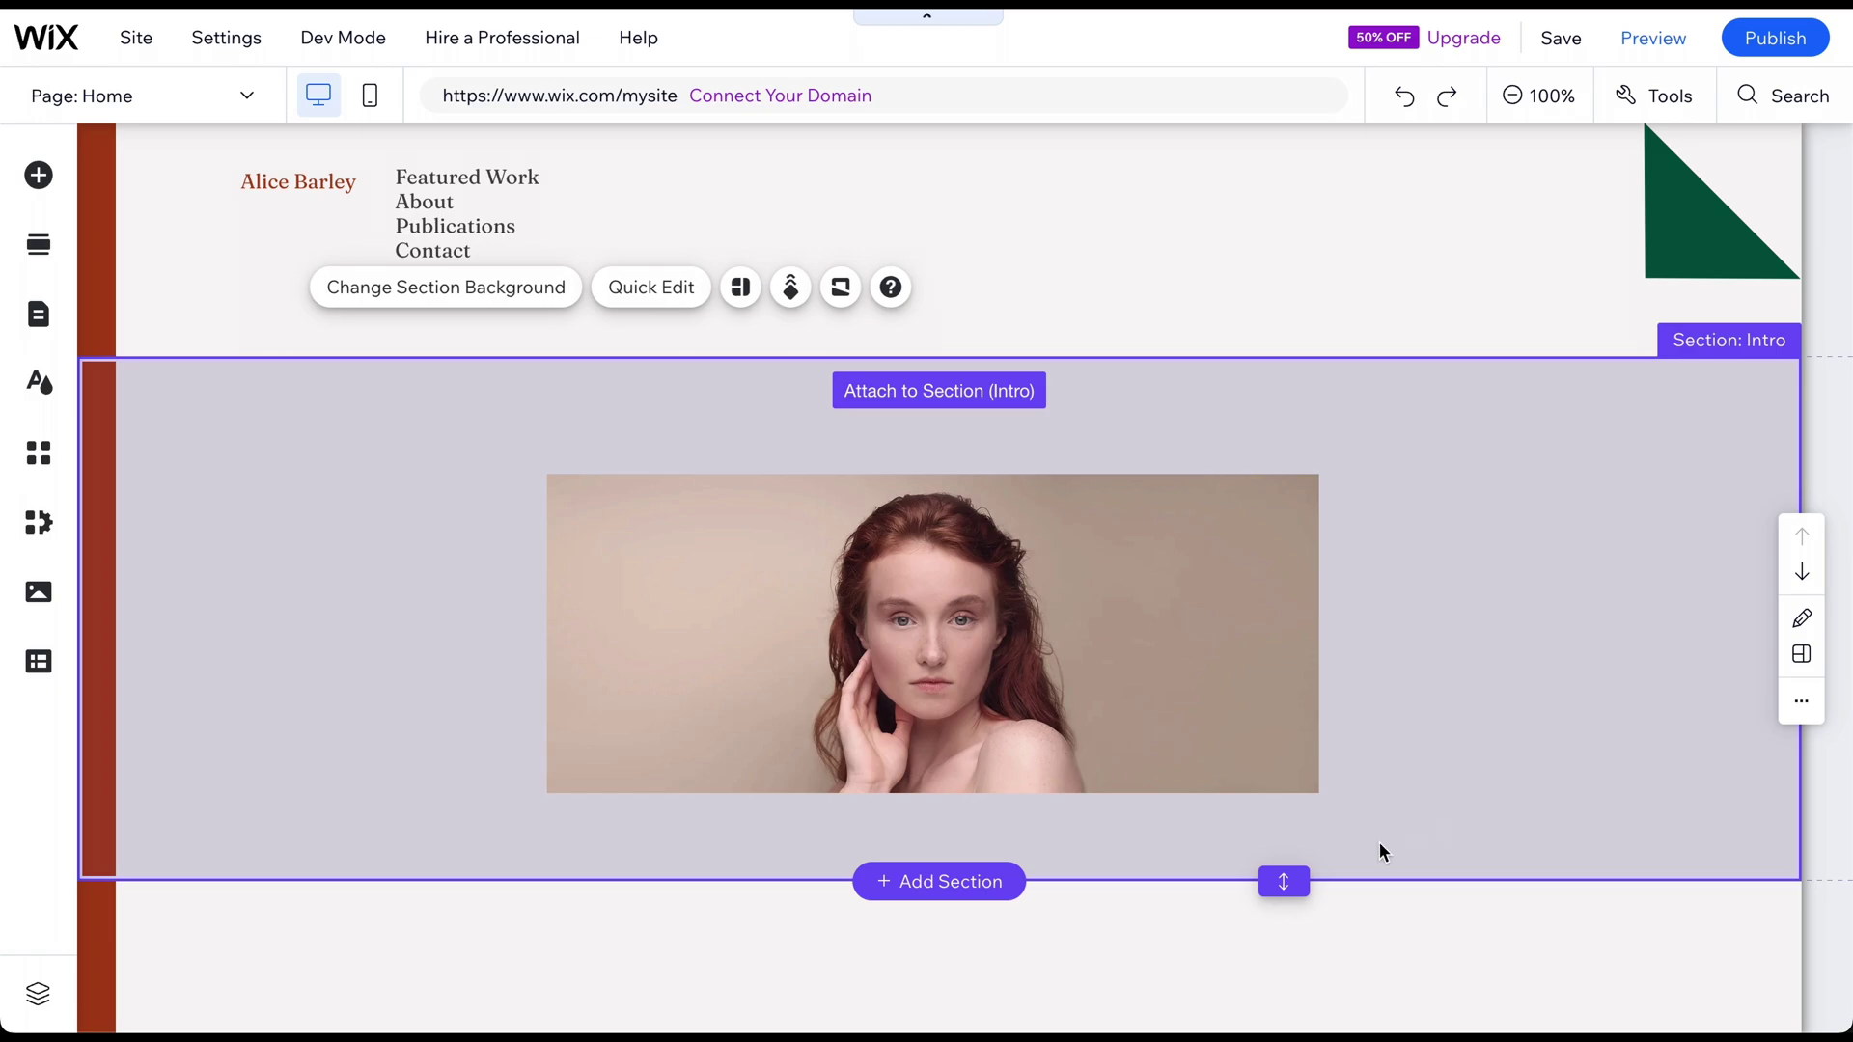
left_click_drag(1317, 927, 1323, 1021)
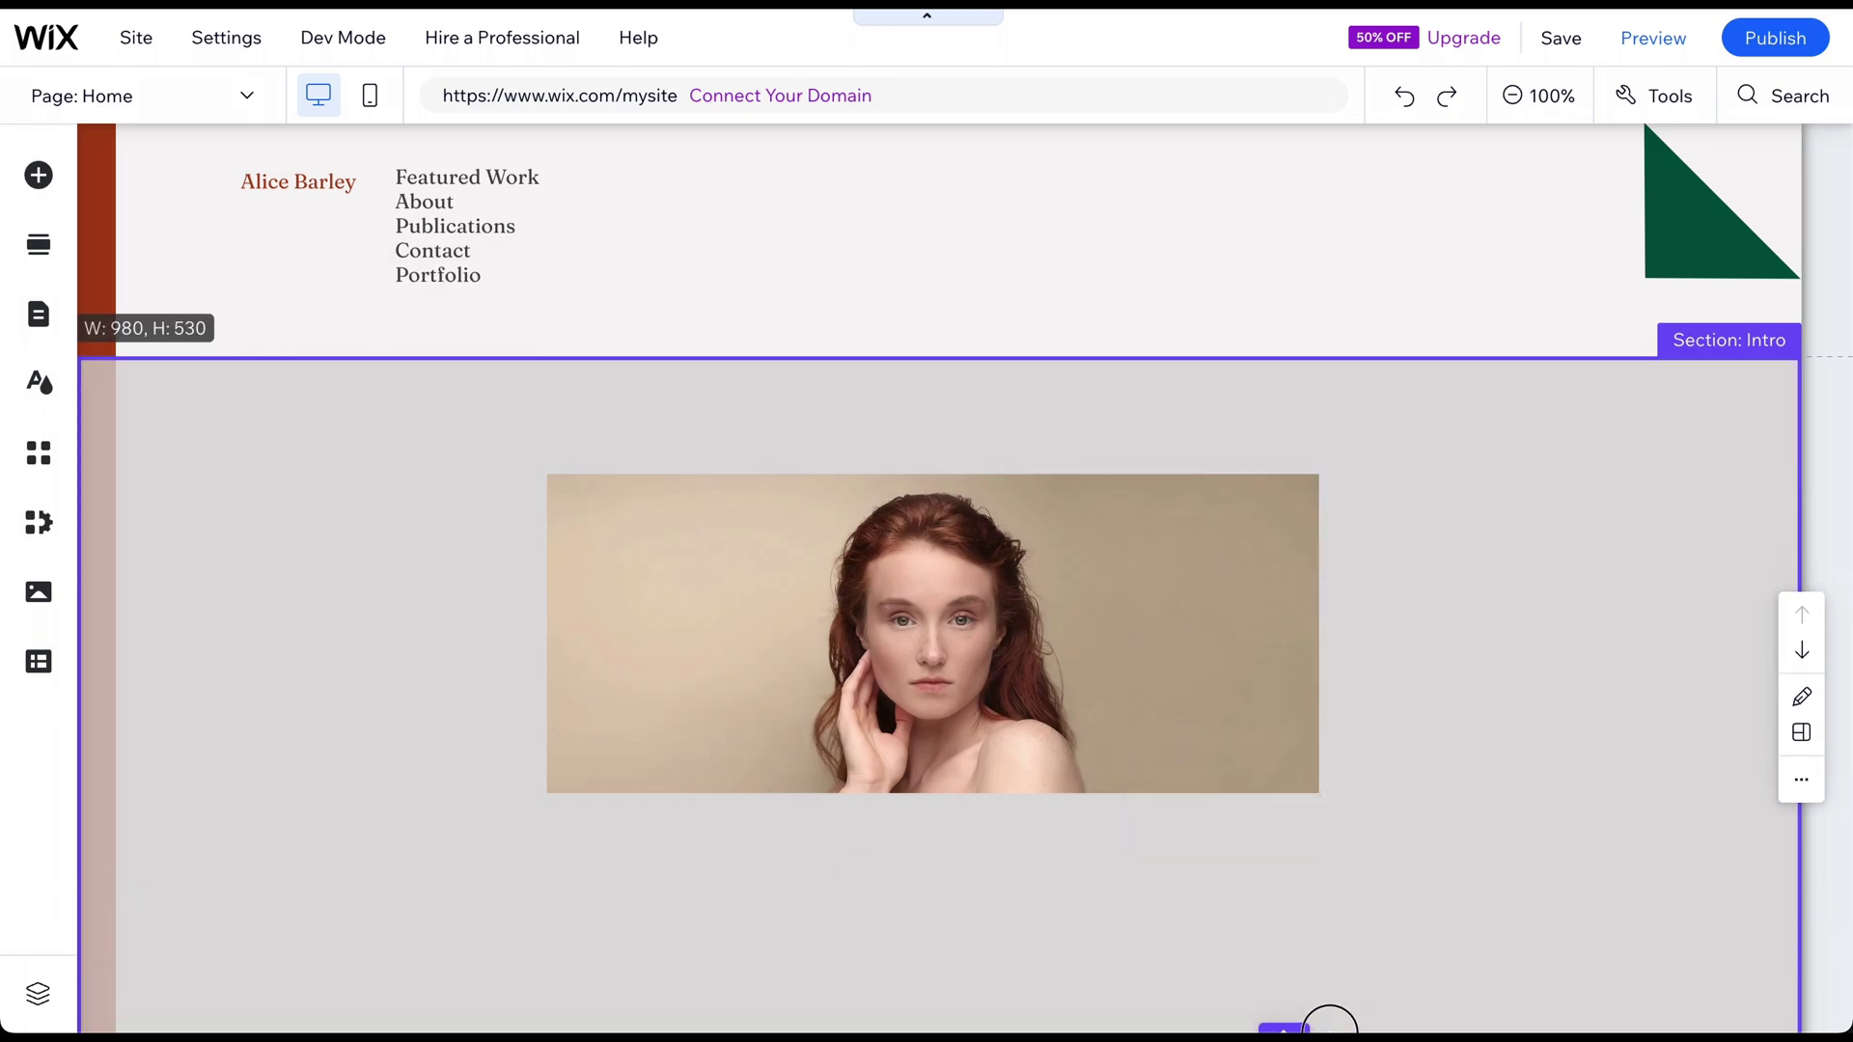
scroll(1366, 799, "down", 2)
left_click_drag(1284, 877, 1285, 997)
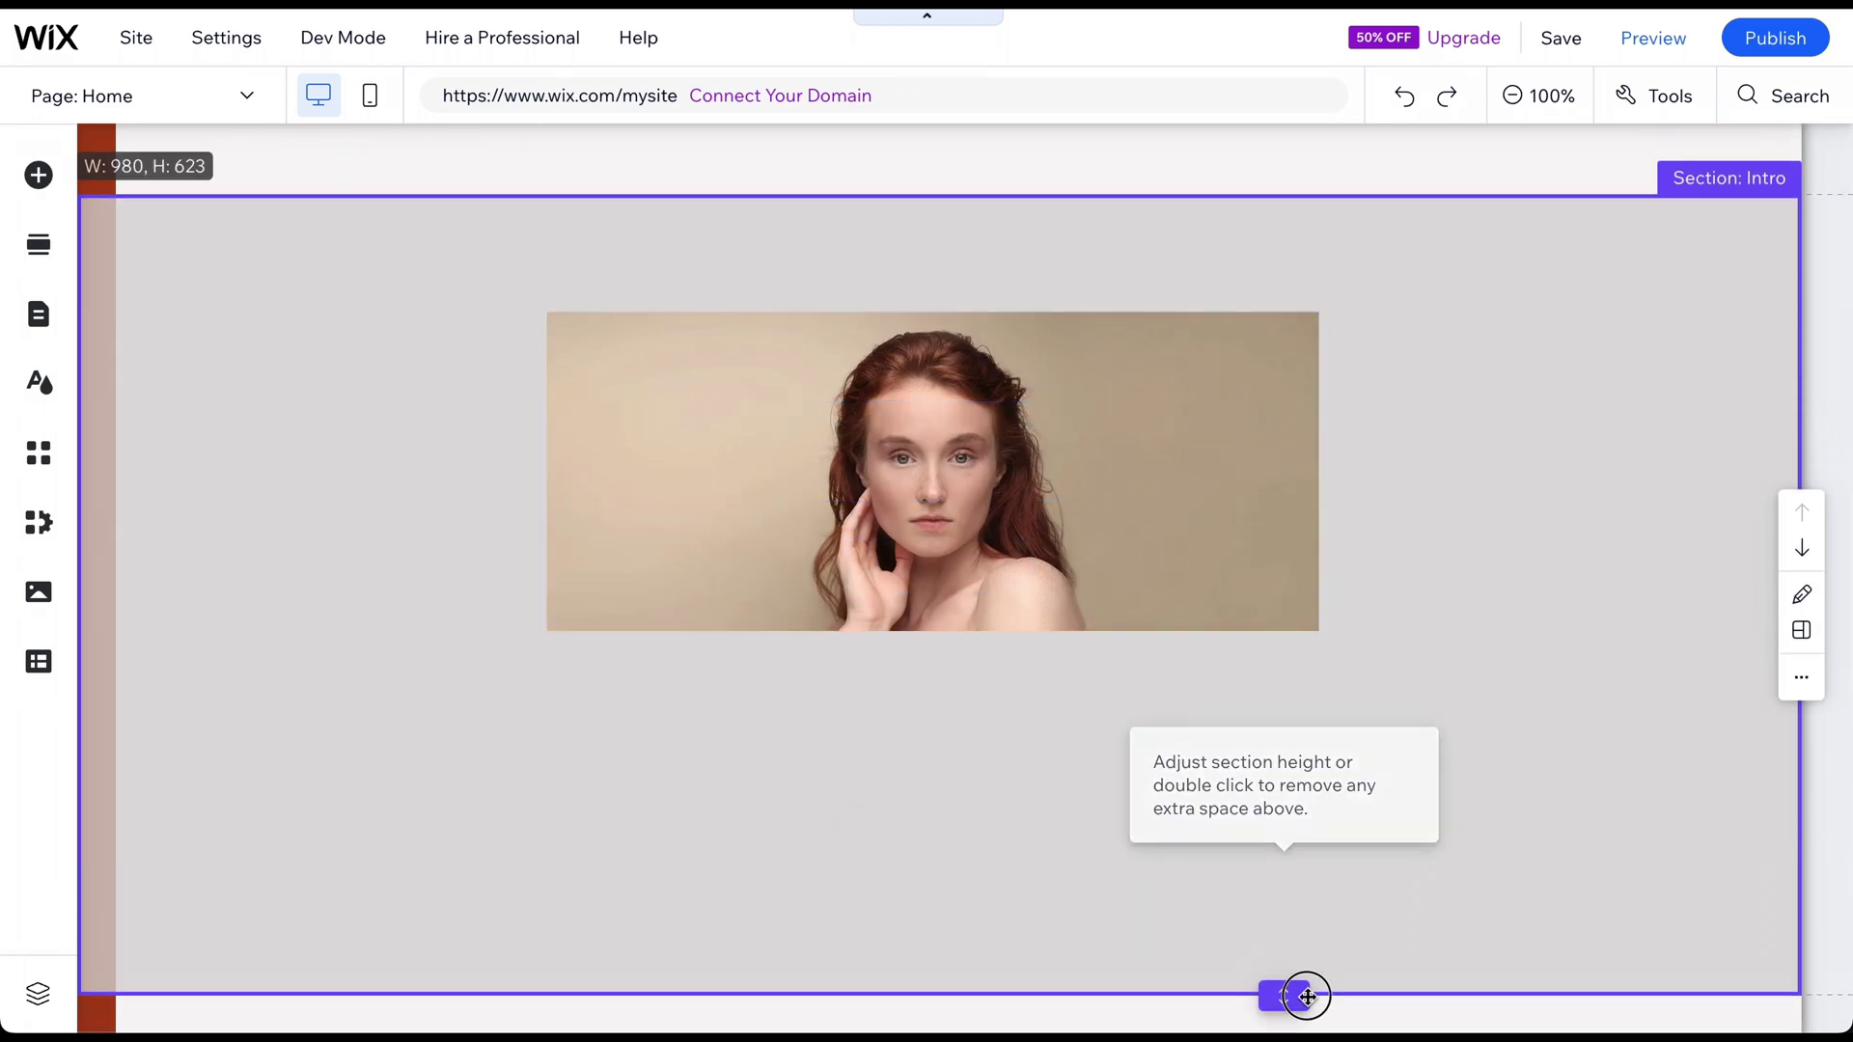
Shrink the photo and position it just below the Start Now button
left_click_drag(1224, 606, 1241, 923)
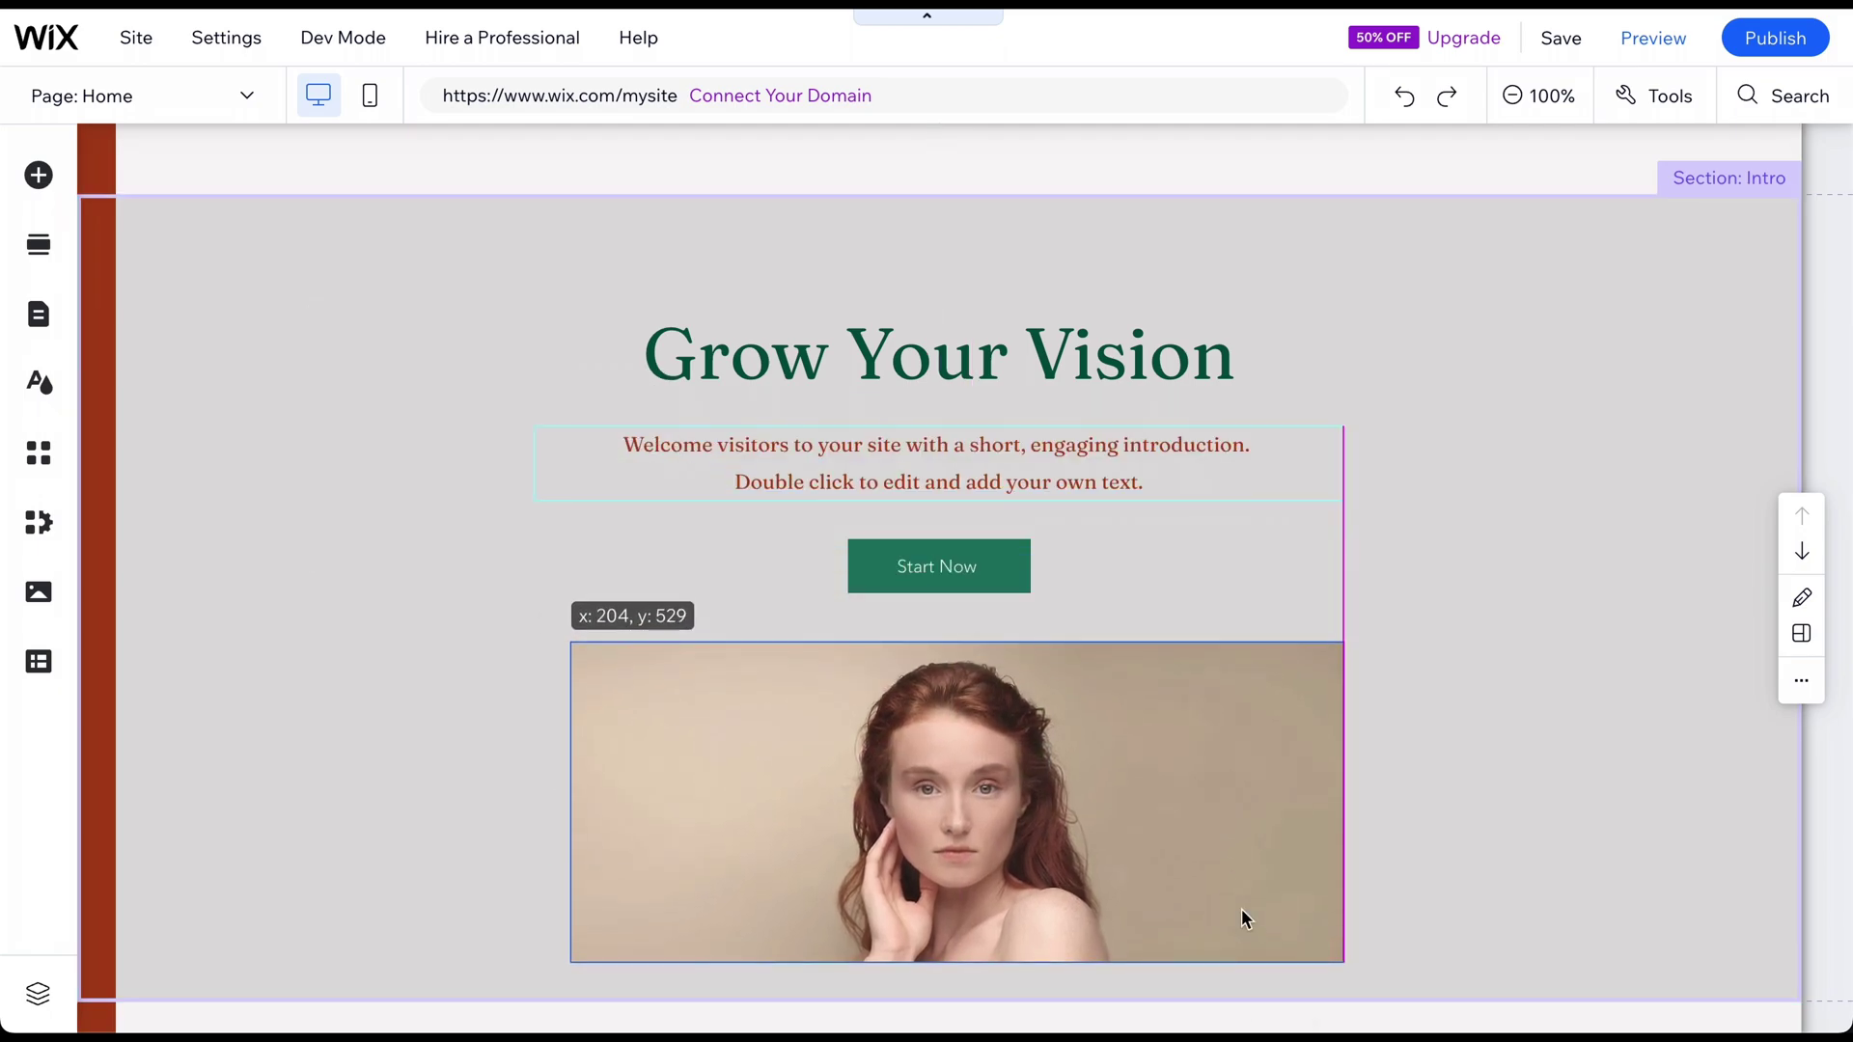
left_click_drag(571, 644, 713, 701)
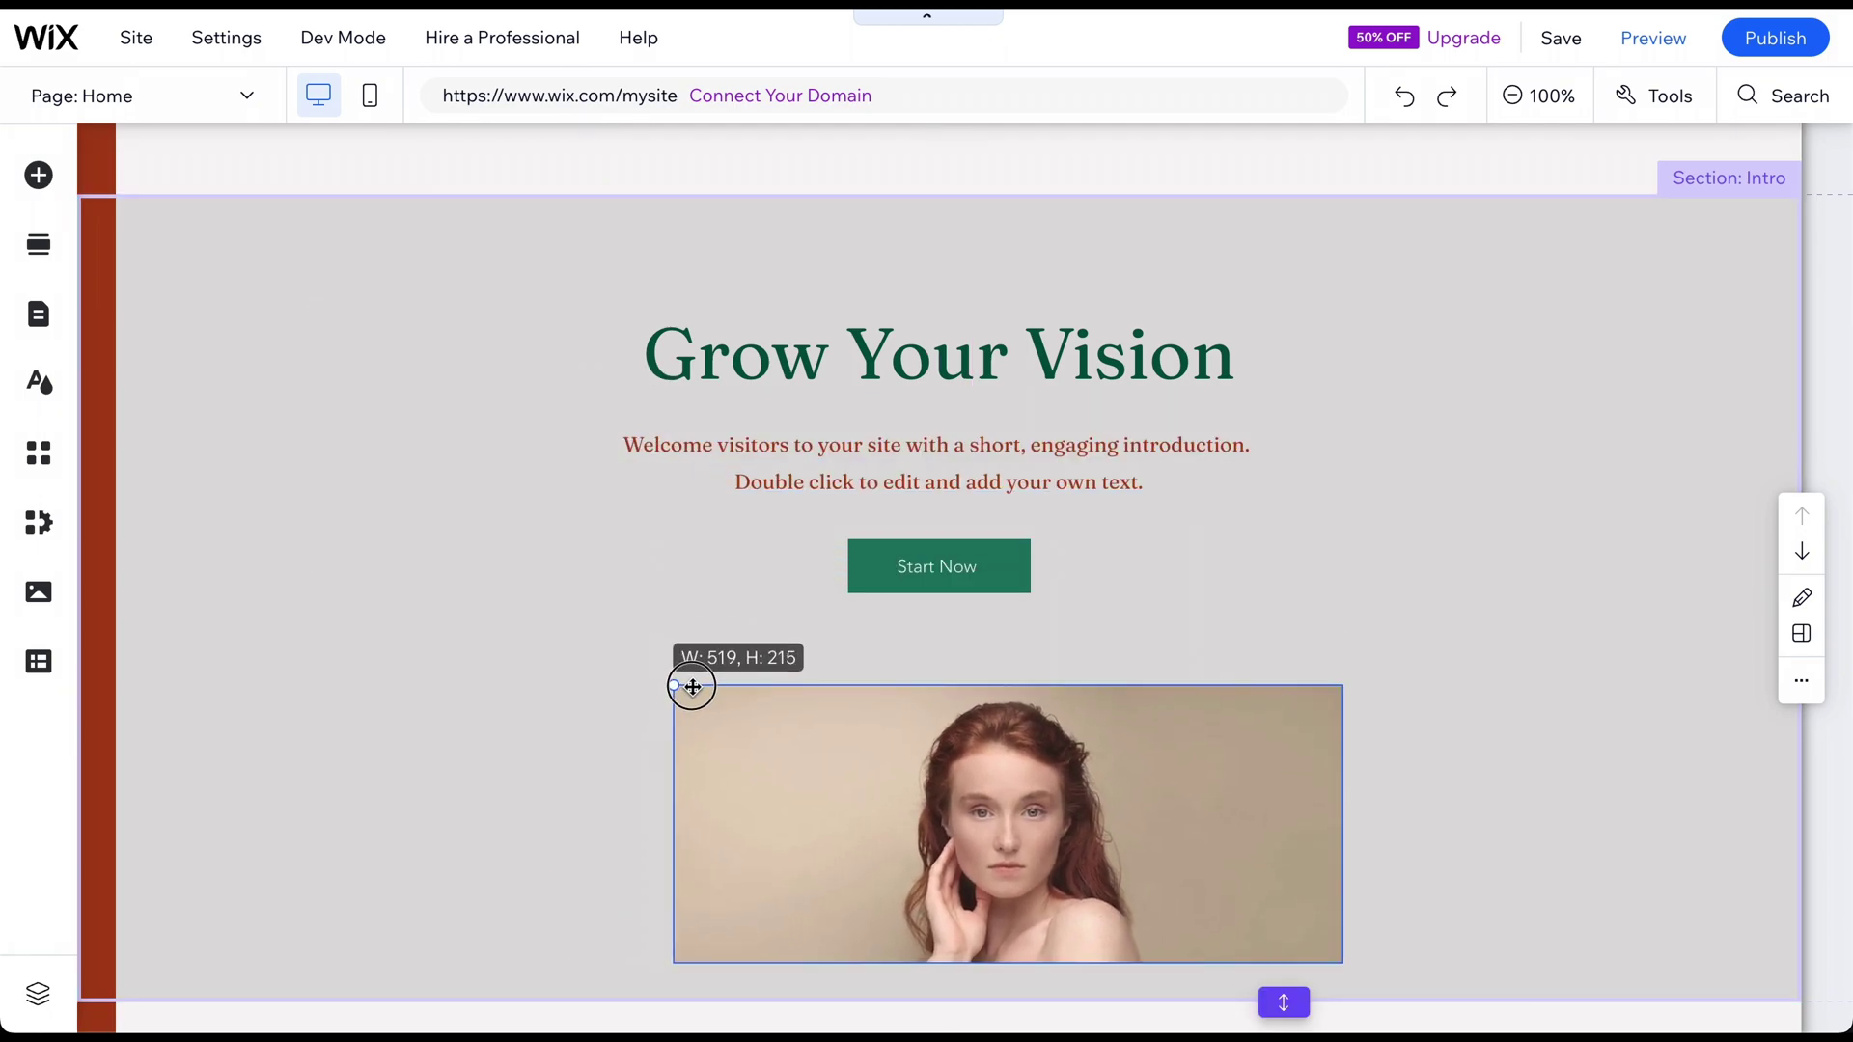
left_click_drag(786, 803, 698, 740)
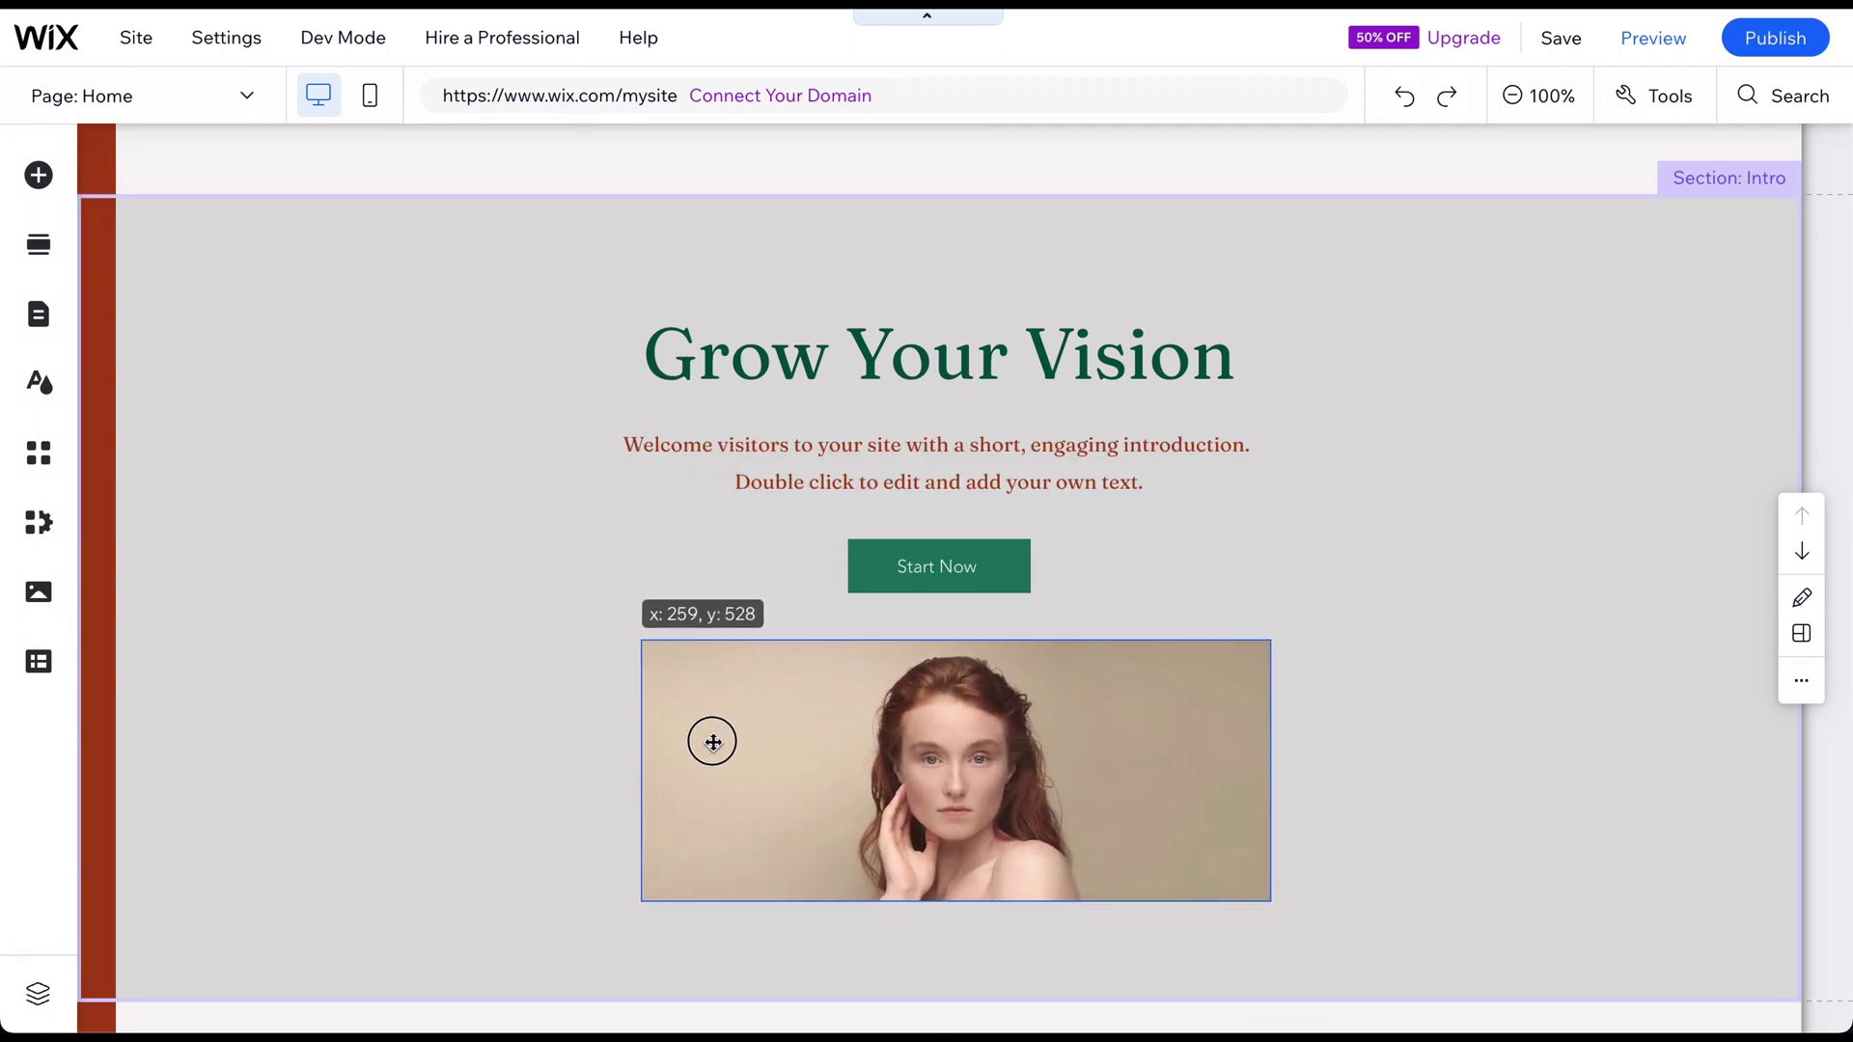
scroll(699, 740, "down", 1)
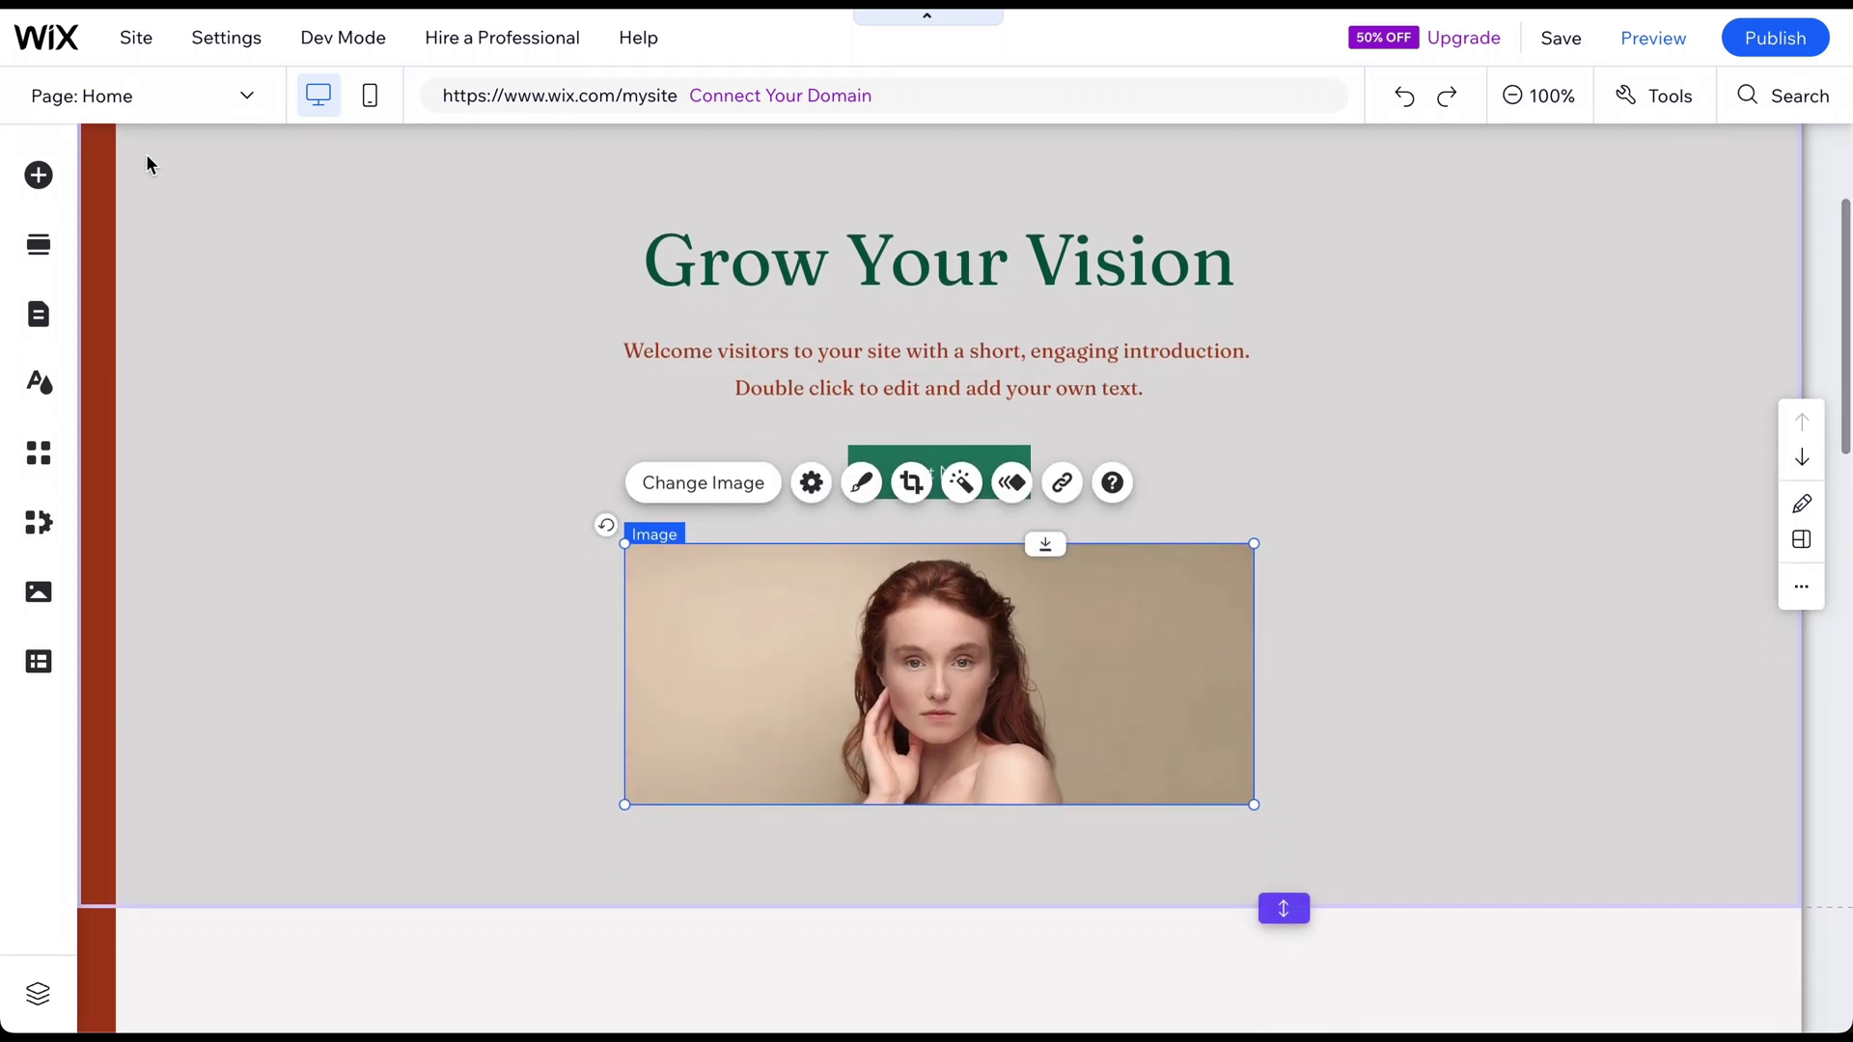
left_click(39, 174)
Add a dark themed button and line it up beside Start Now
left_click(138, 296)
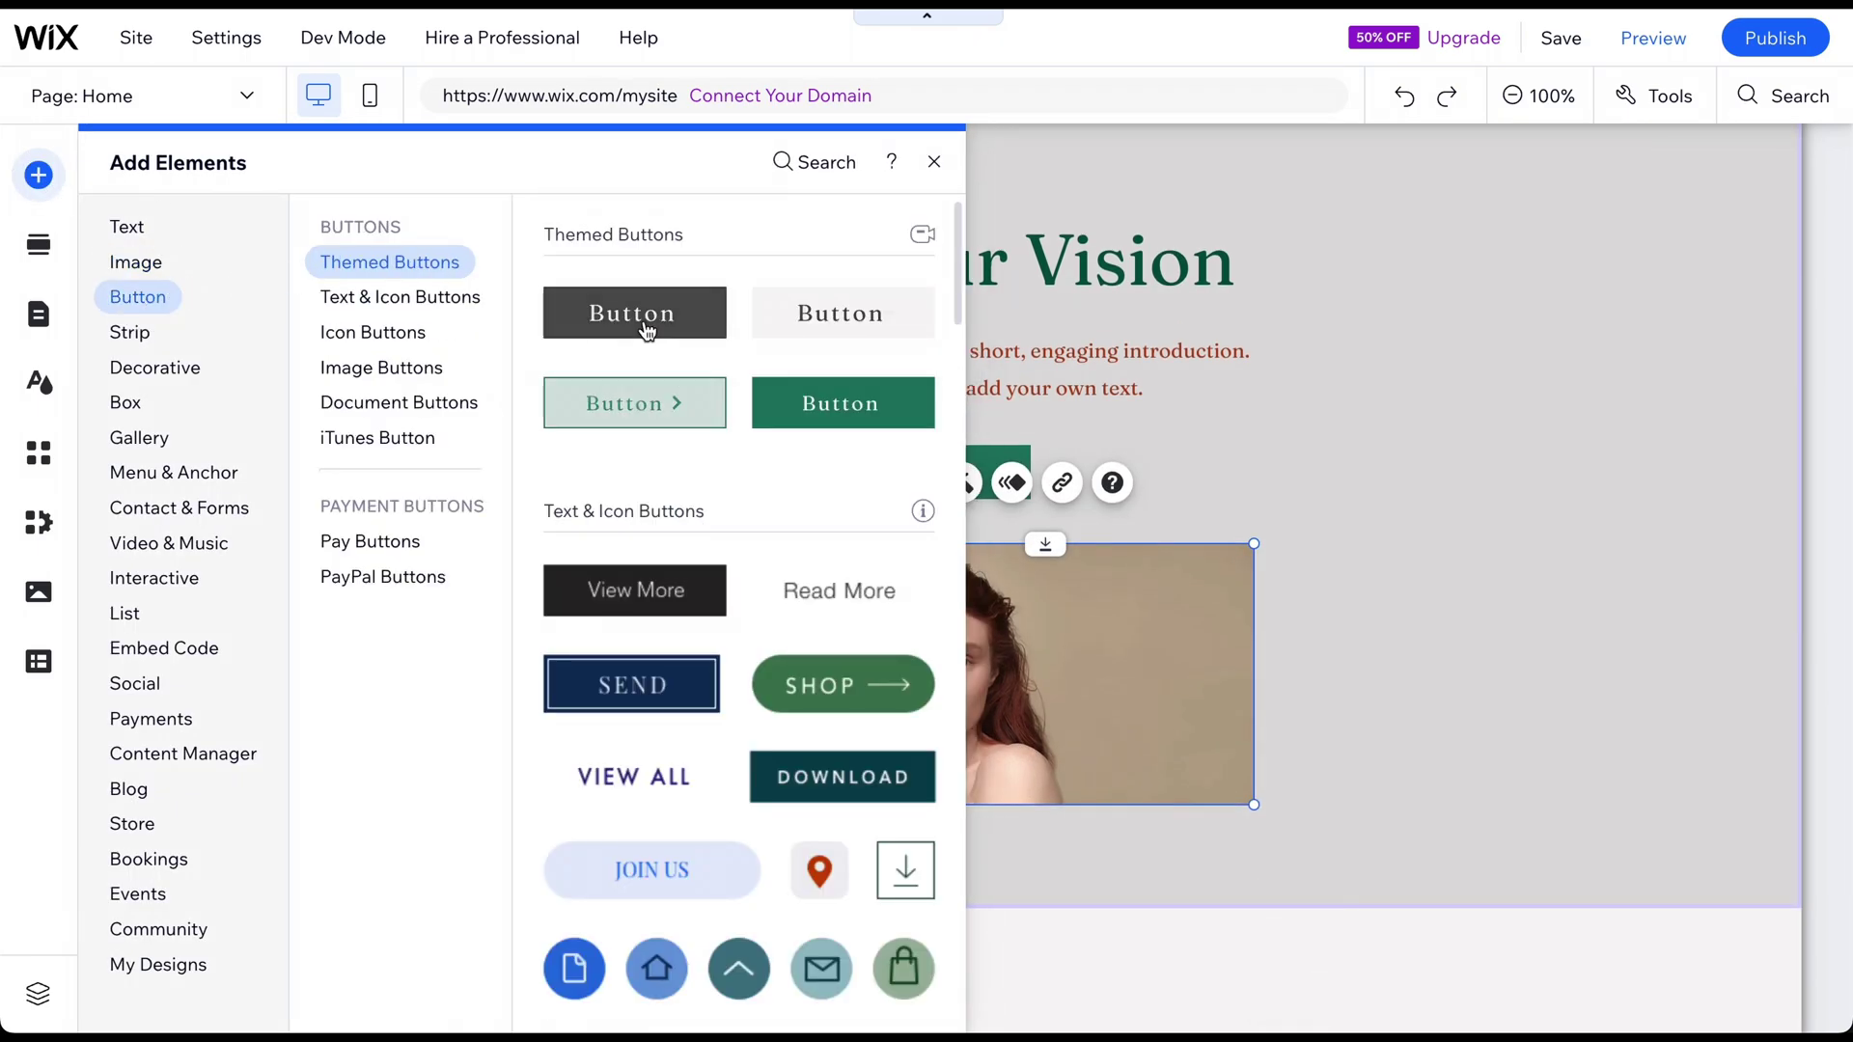
mouse_move(628, 310)
left_mouse_down()
mouse_move(1081, 579)
mouse_move(1170, 470)
left_mouse_up()
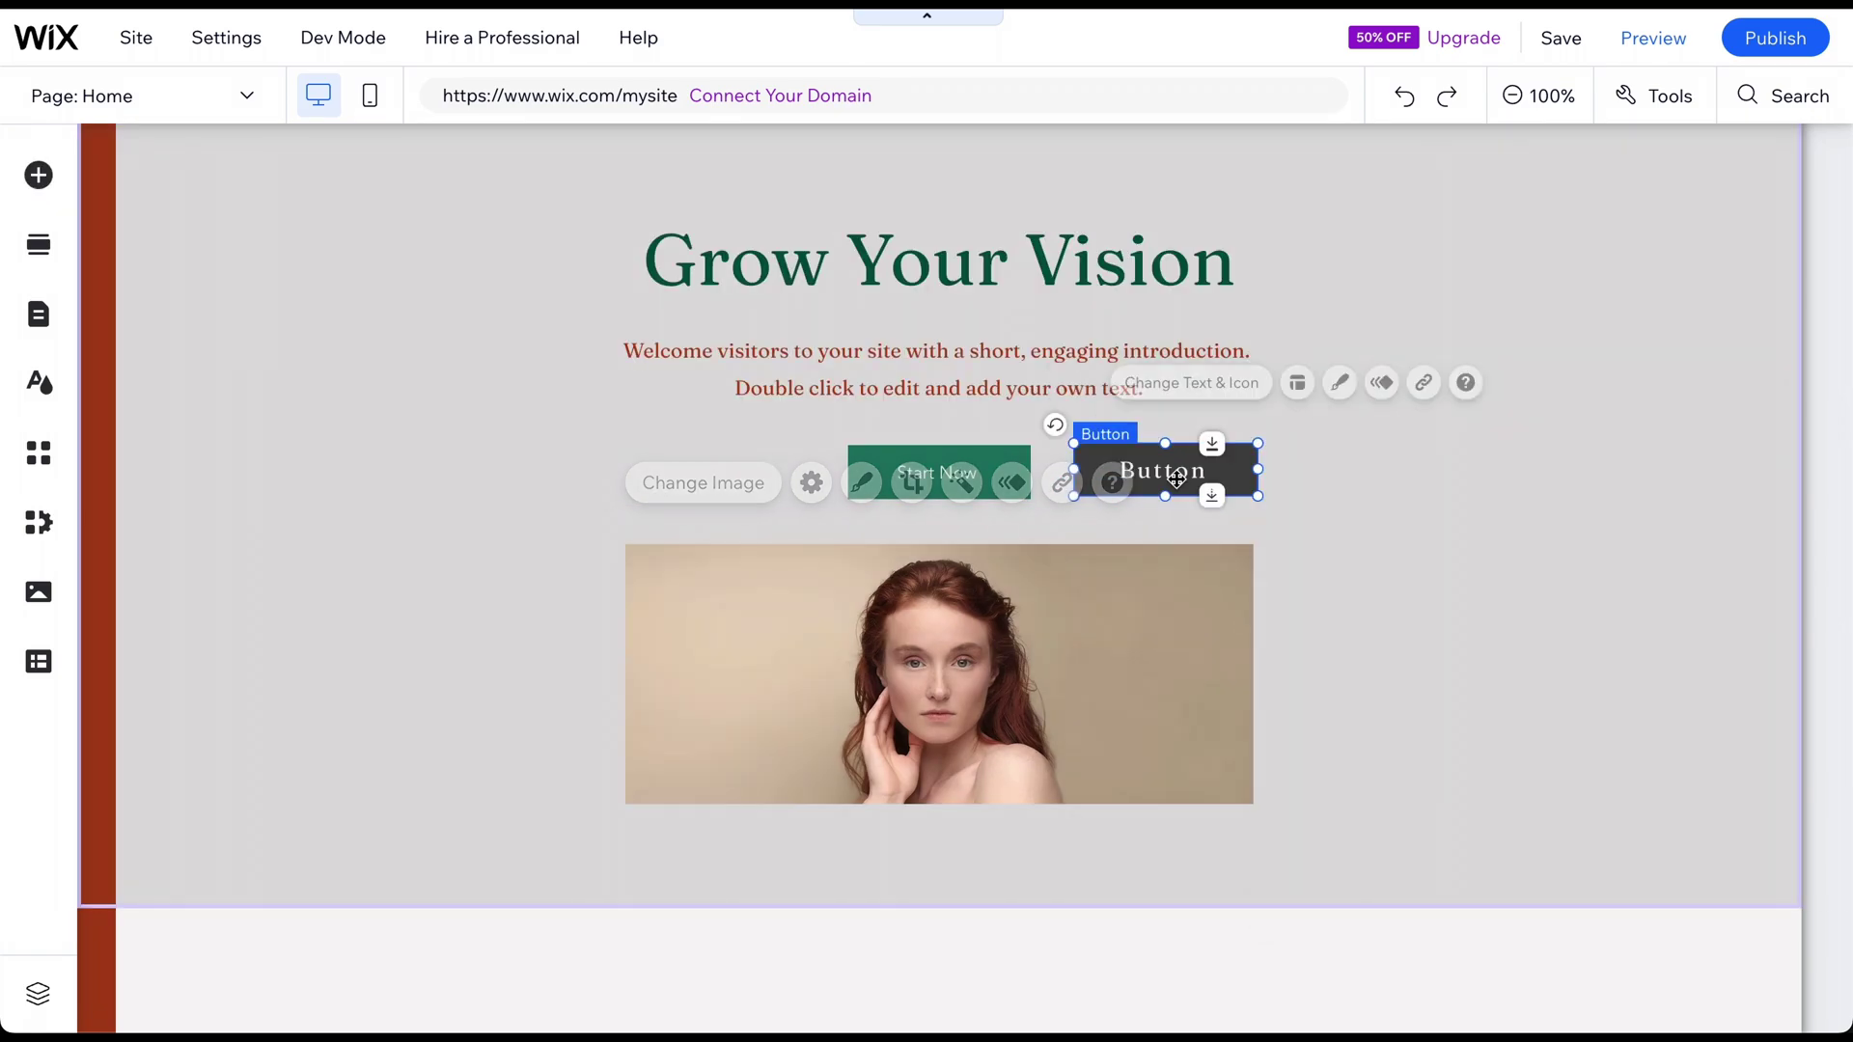
left_click_drag(994, 469, 868, 464)
left_click_drag(1128, 473, 1008, 478)
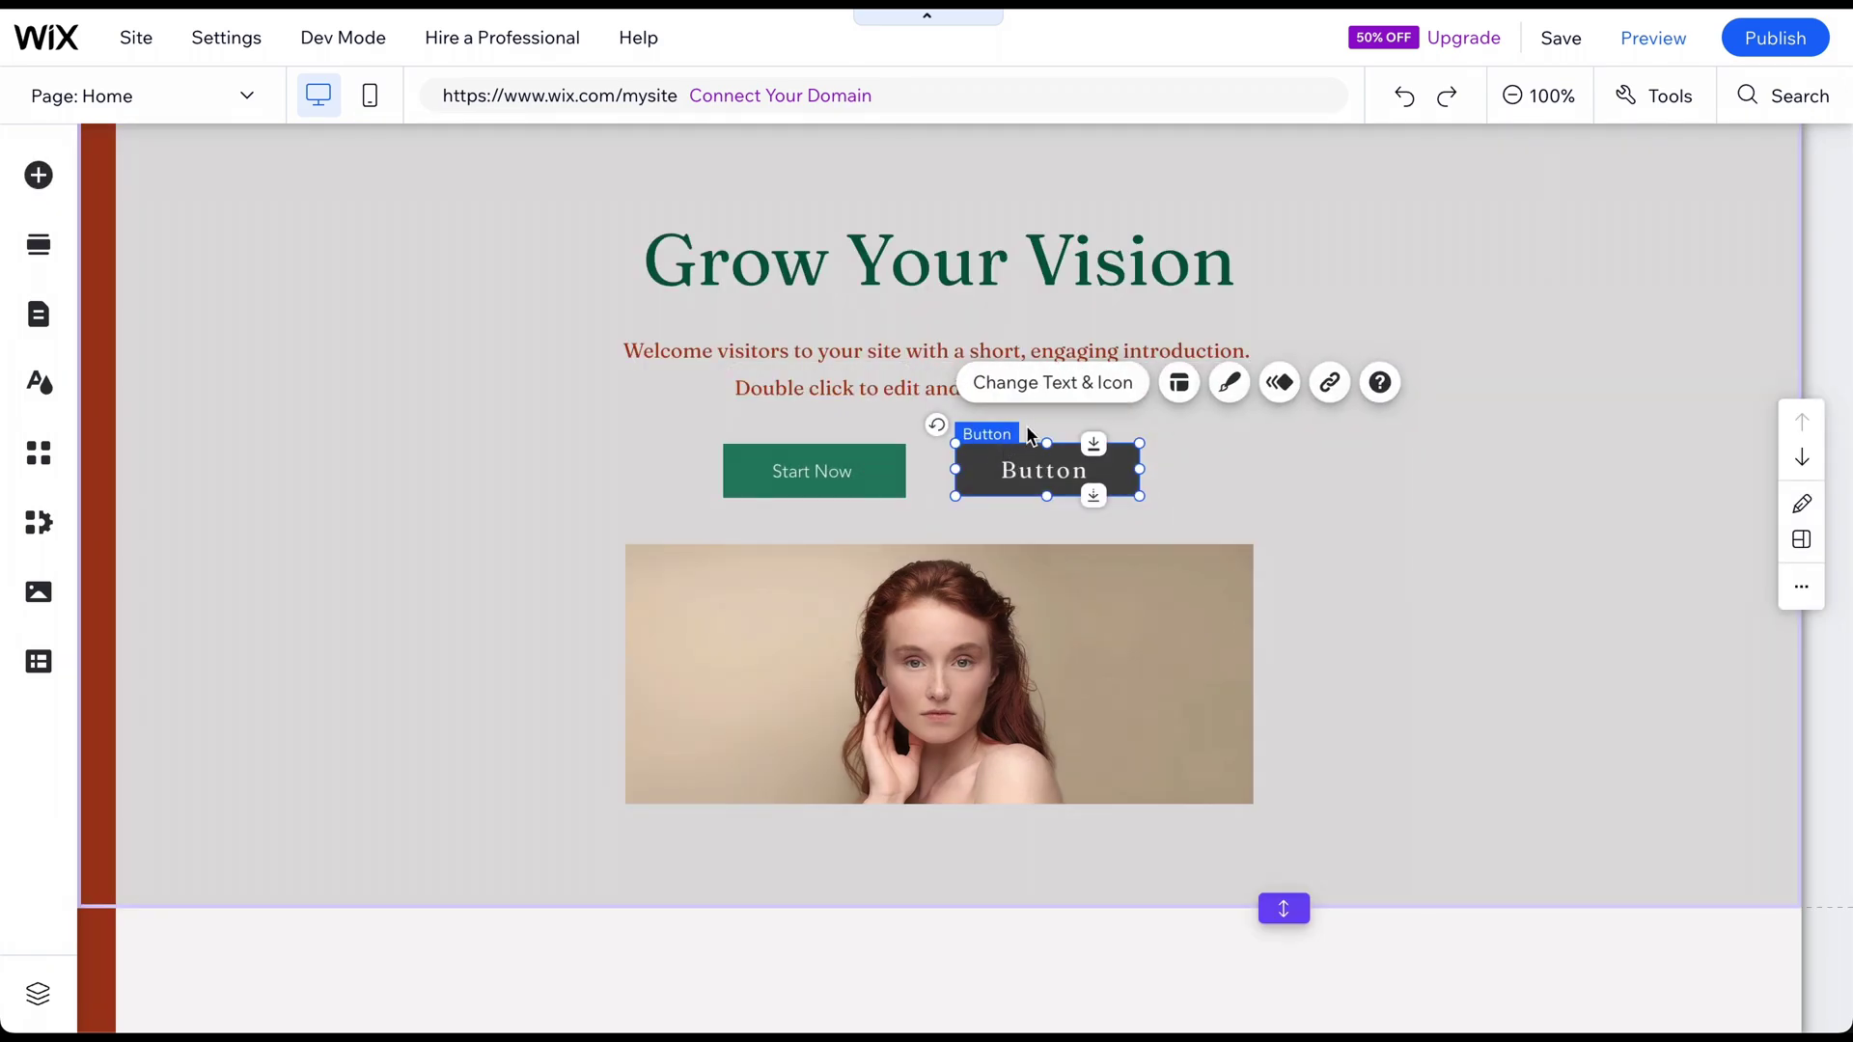
Inspect the new button's and intro photo's settings, then close them
left_click(1028, 396)
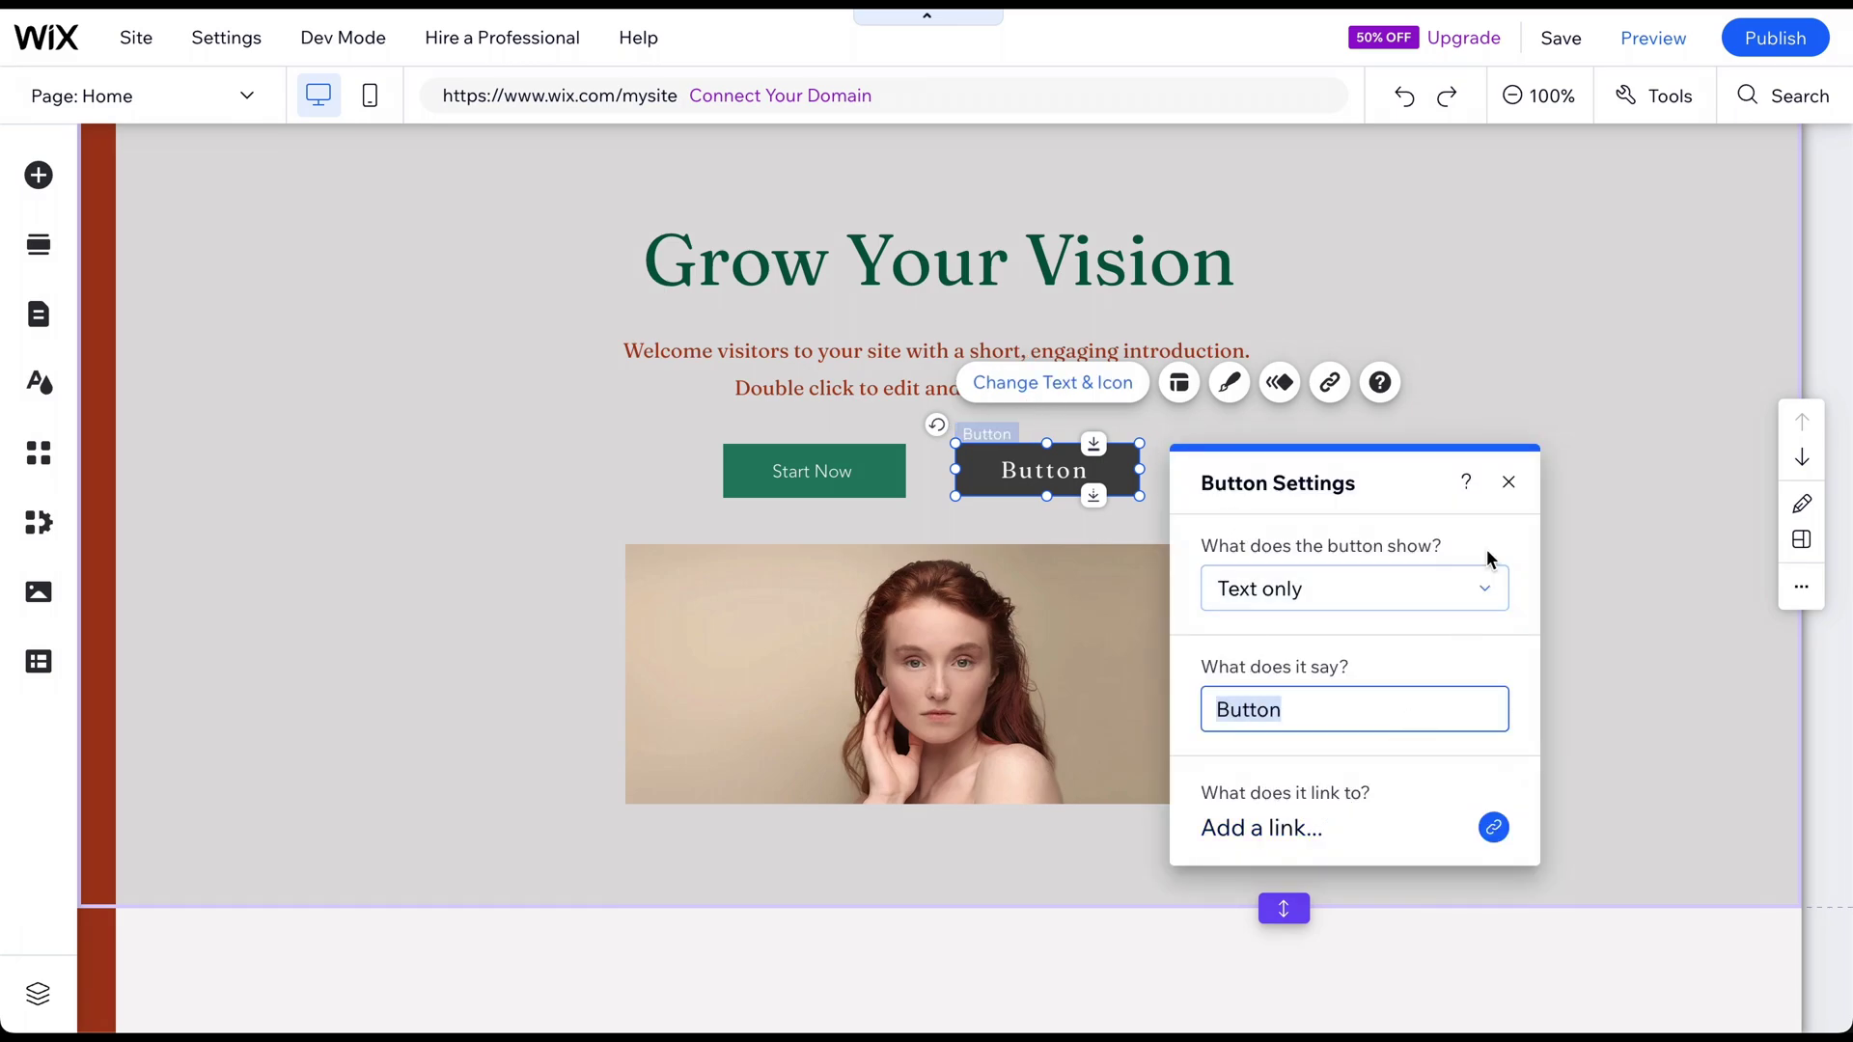
left_click(1510, 483)
left_click(906, 352)
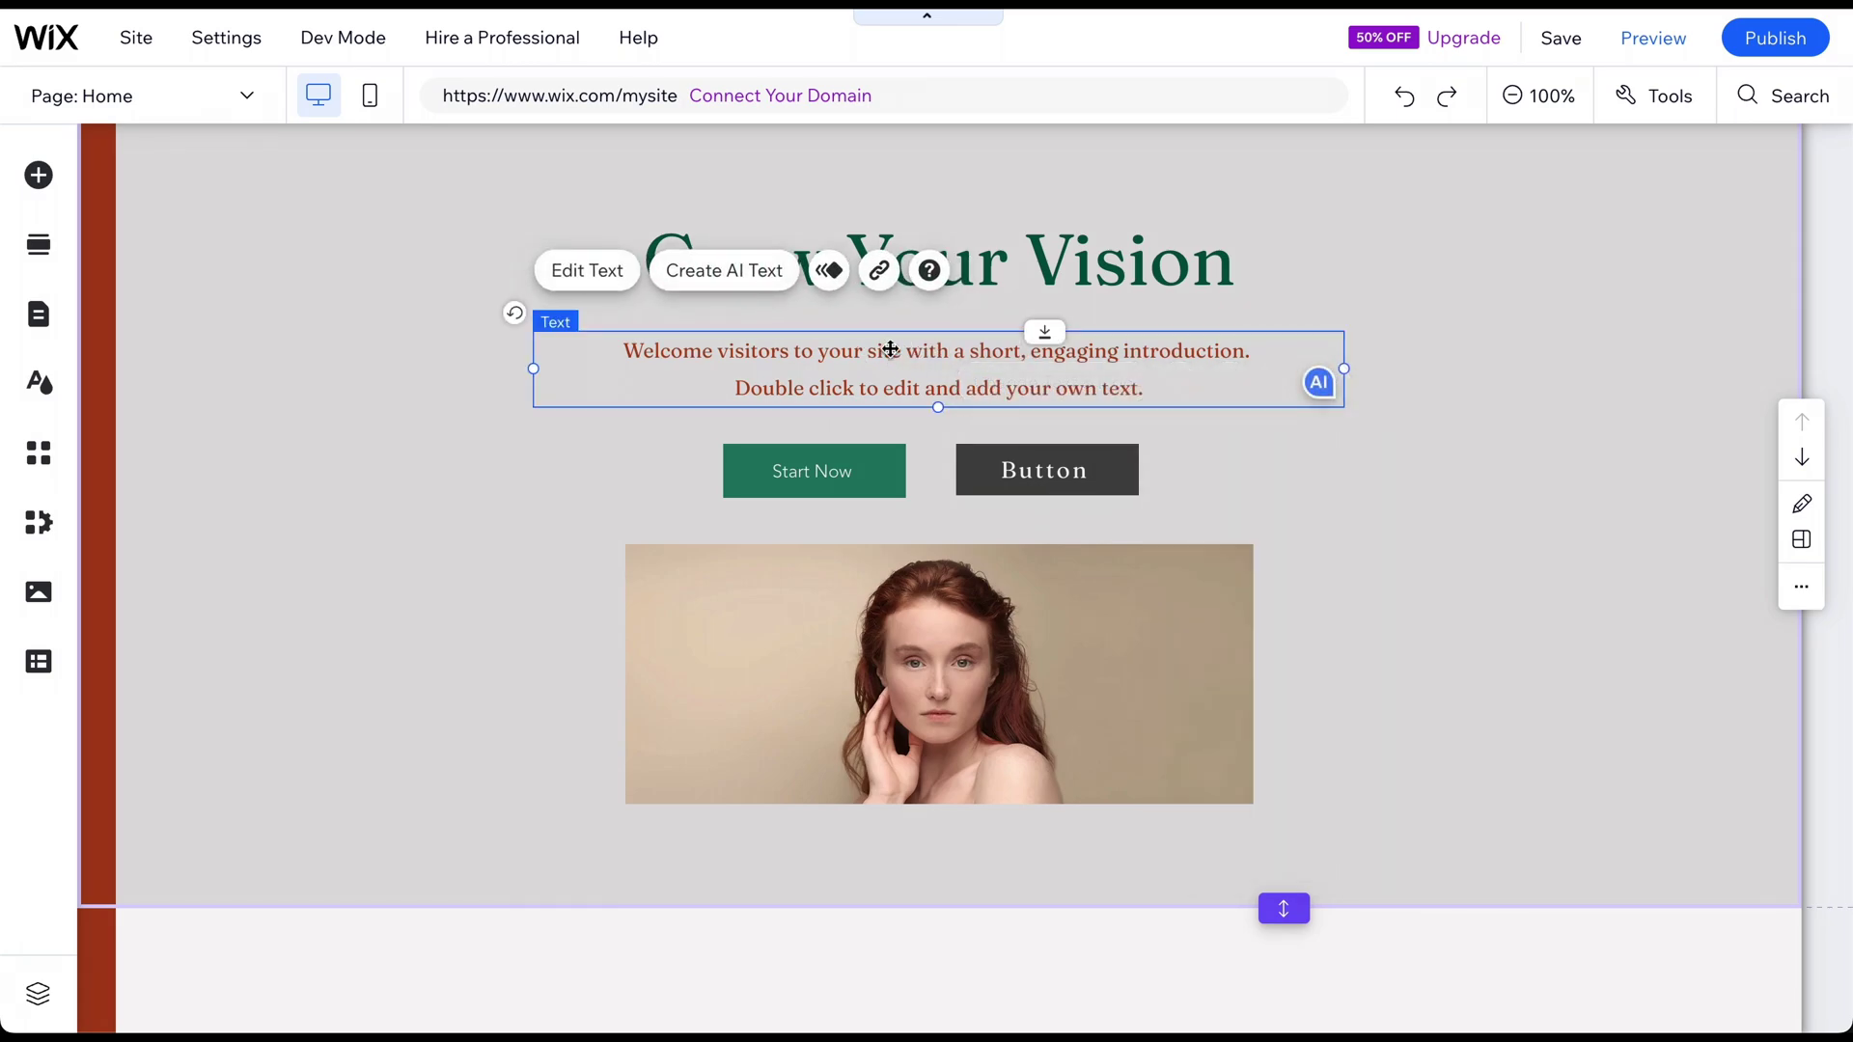
left_click(874, 482)
left_click(841, 627)
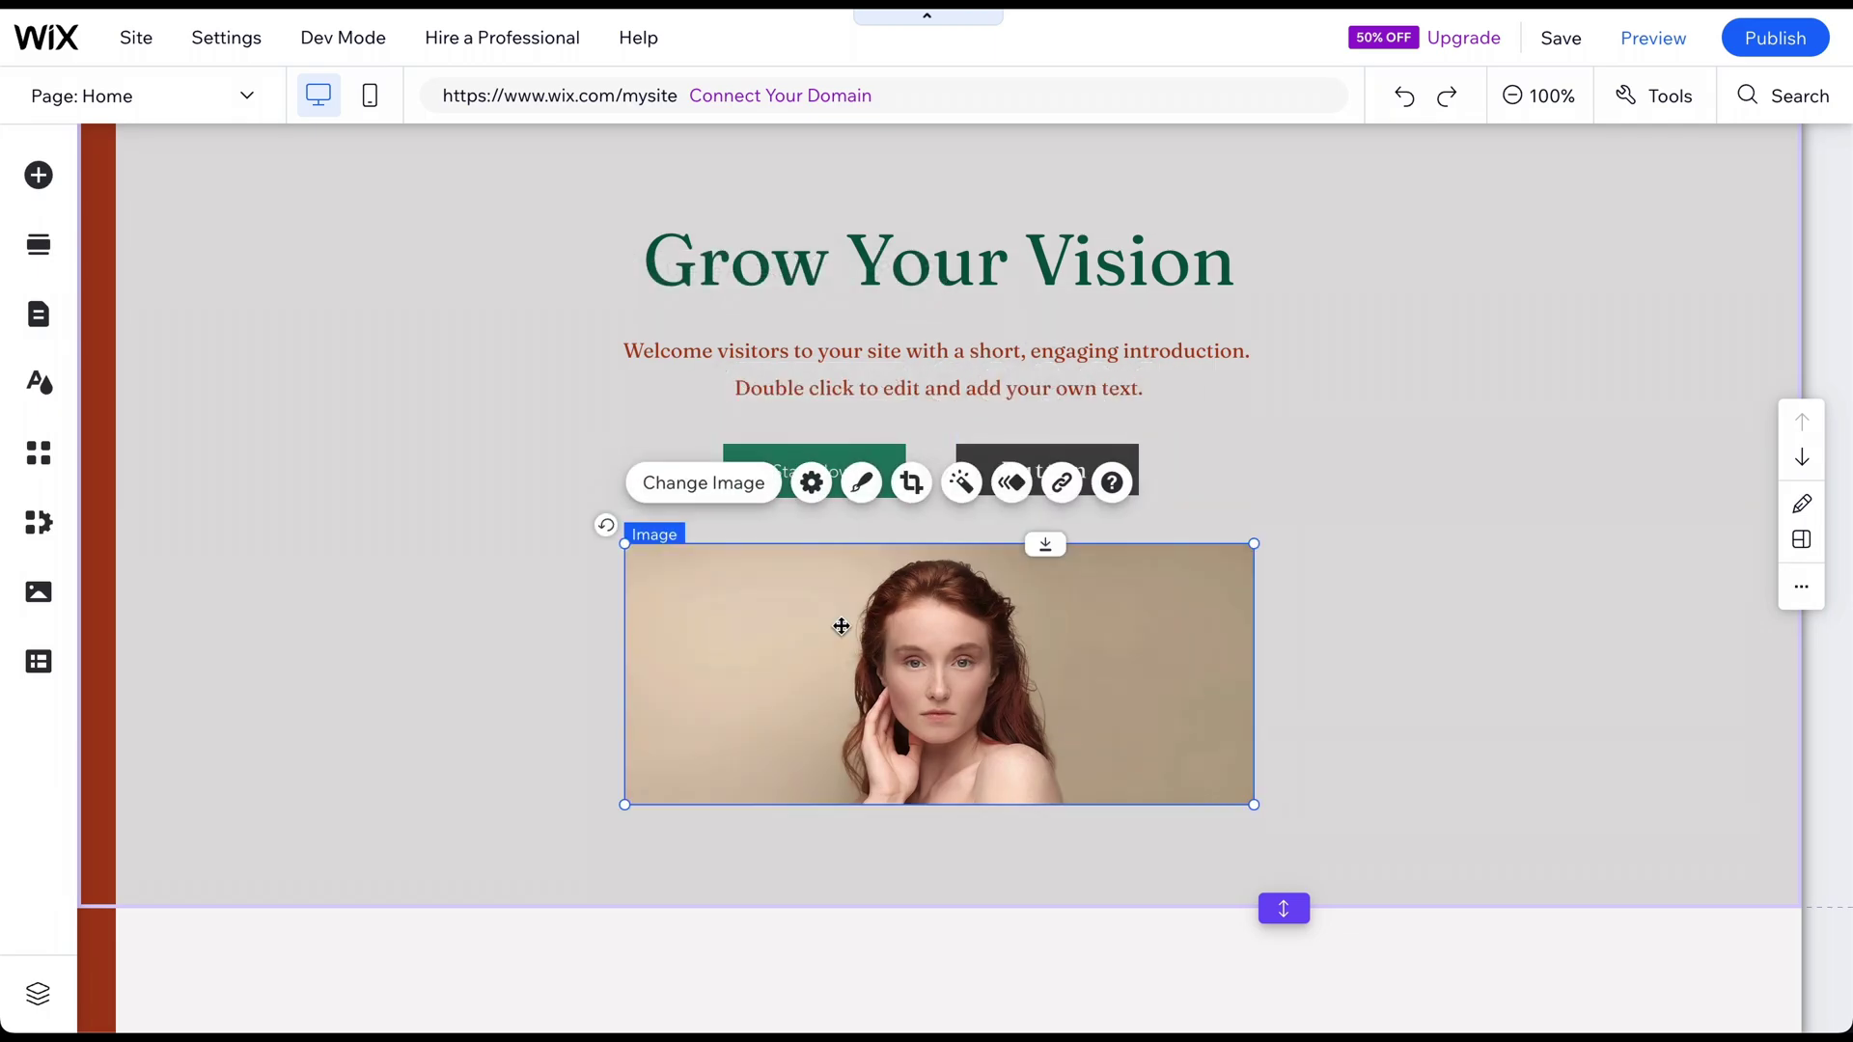
left_click(810, 482)
scroll(1406, 798, "down", 1)
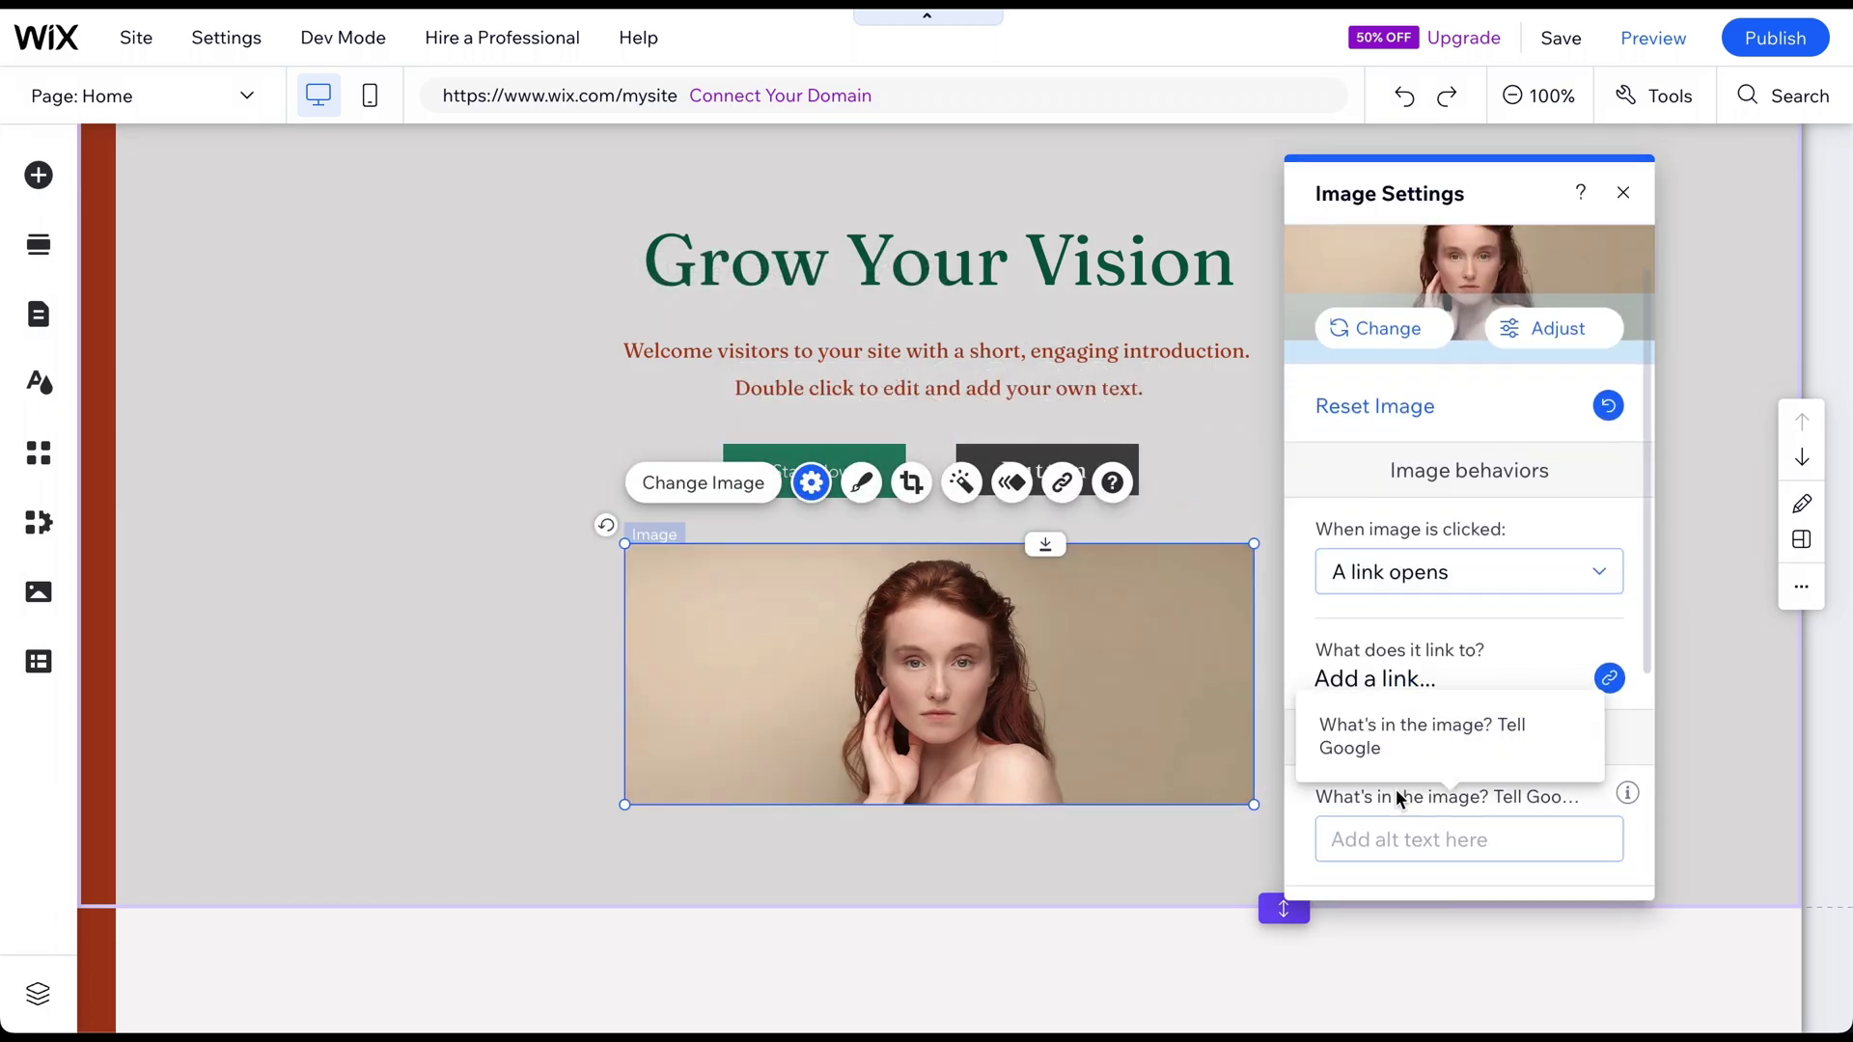
scroll(1401, 799, "down", 4)
left_click(1624, 194)
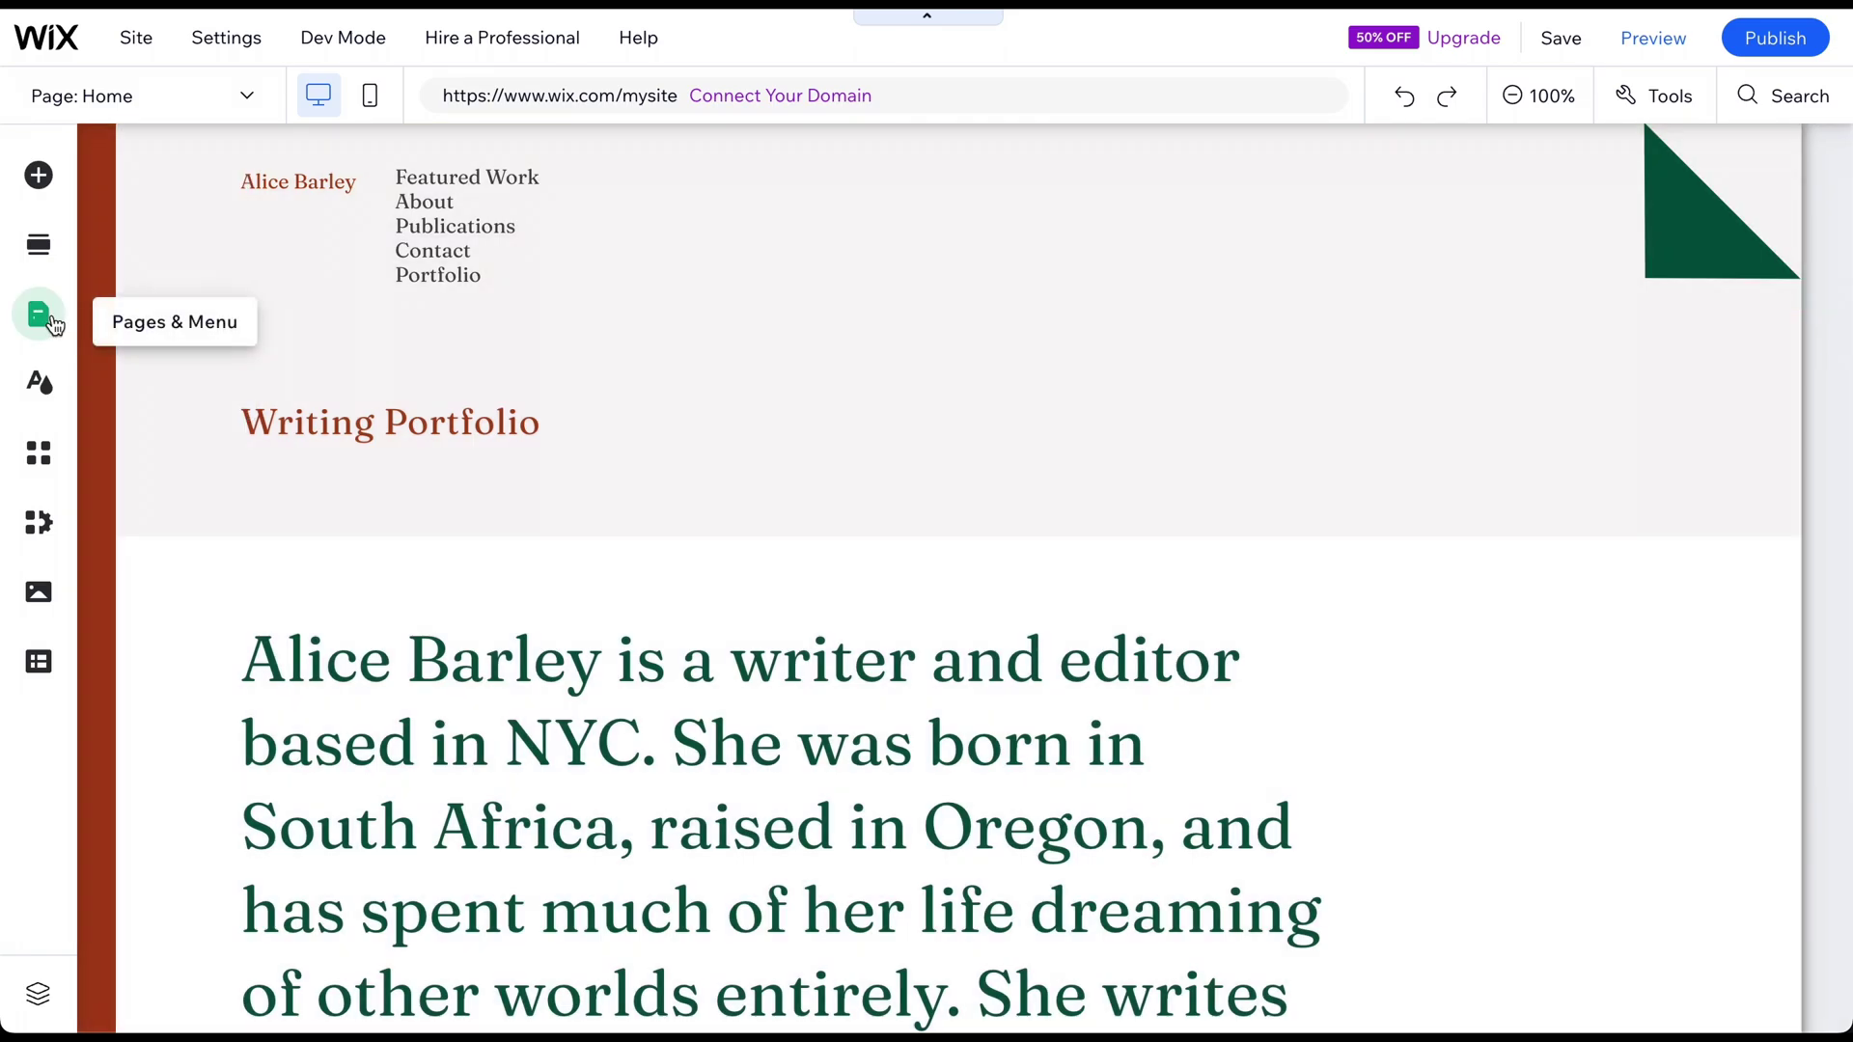
Show the Pages & Menu list: Featured Work, About, Publications, Contact and Portfolio
left_click(53, 323)
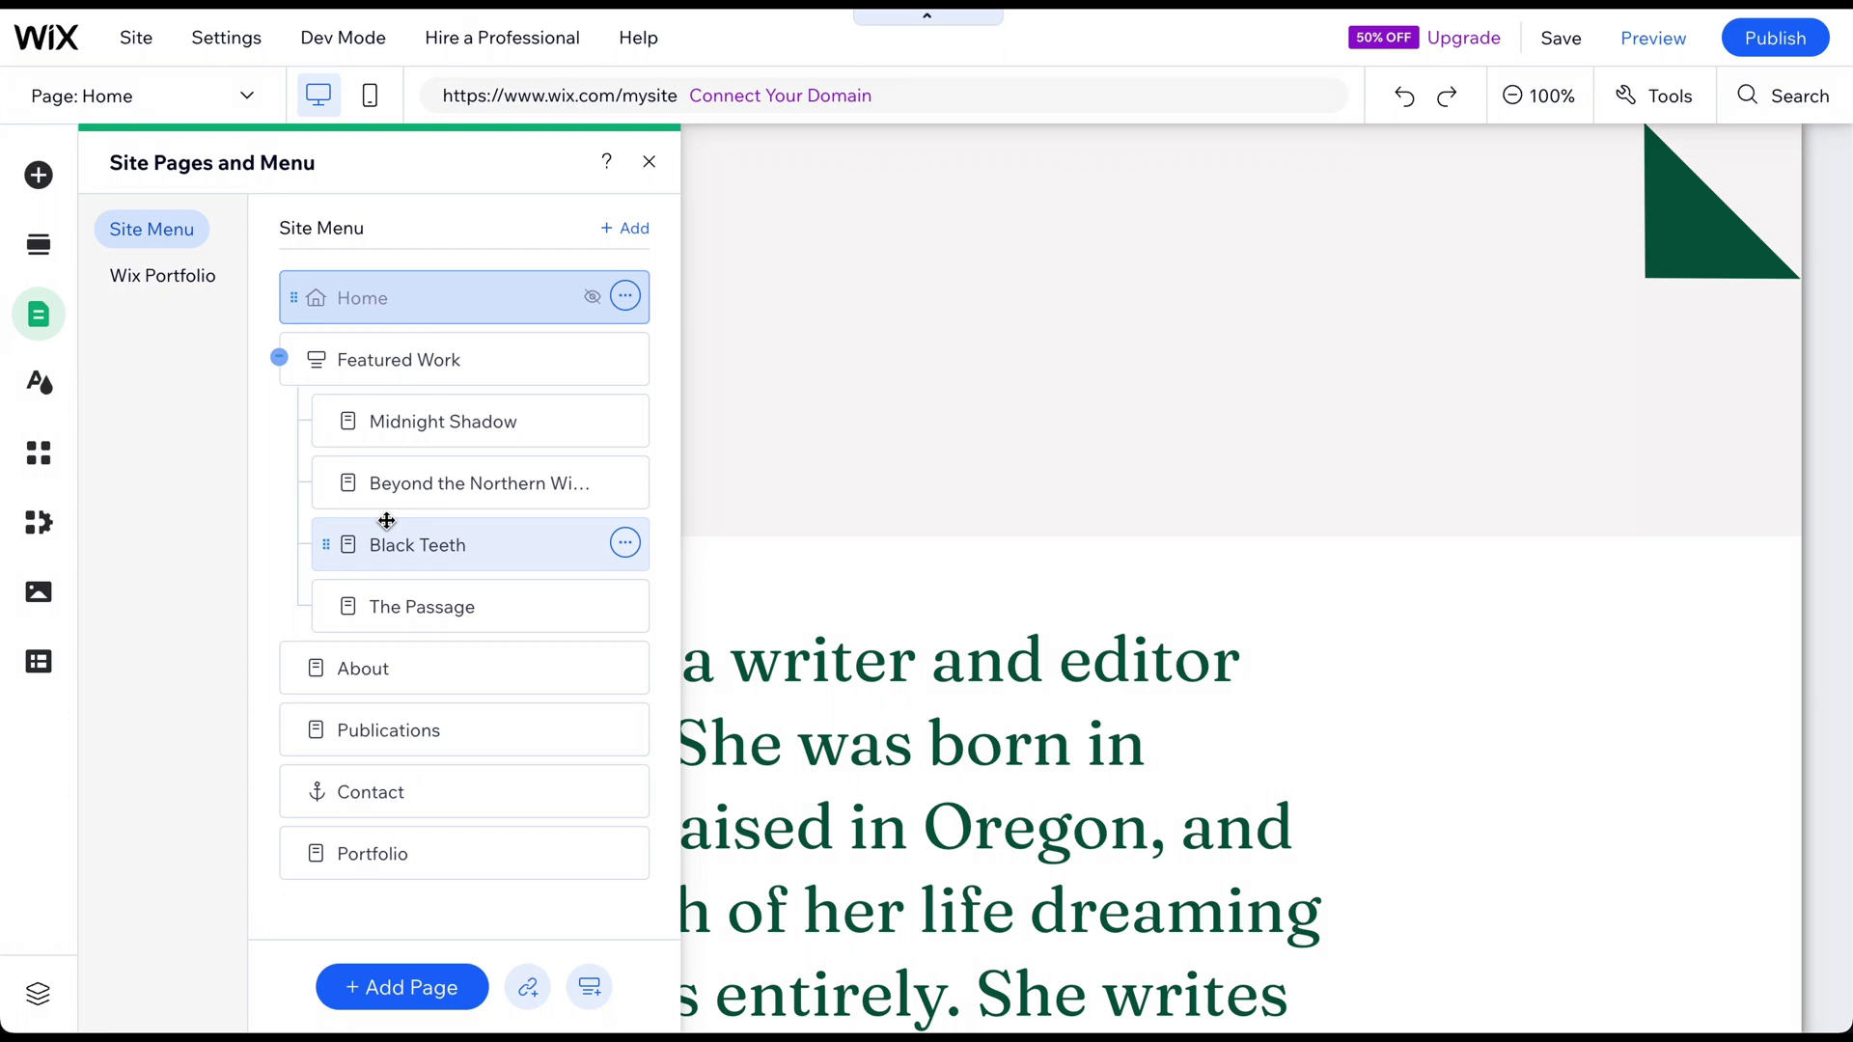
Browse the Wix App Market briefly, then close it
left_click(39, 455)
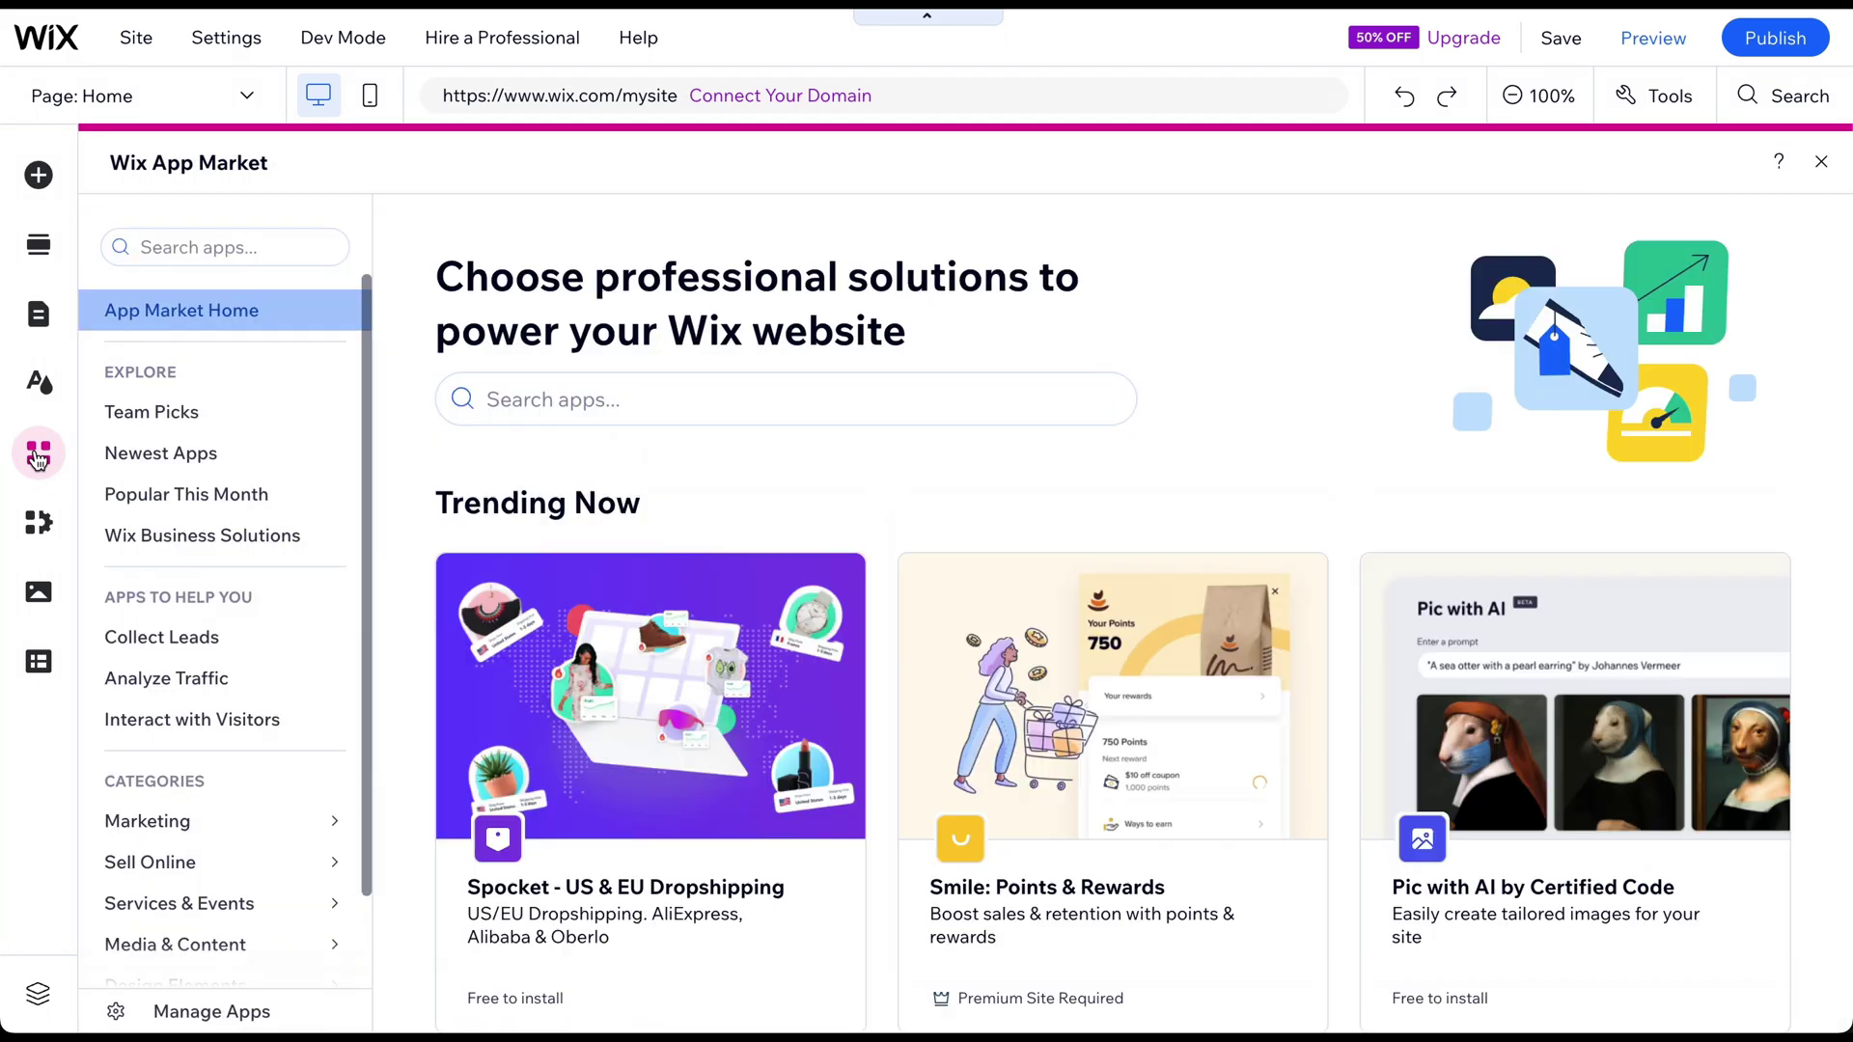
scroll(919, 303, "down", 5)
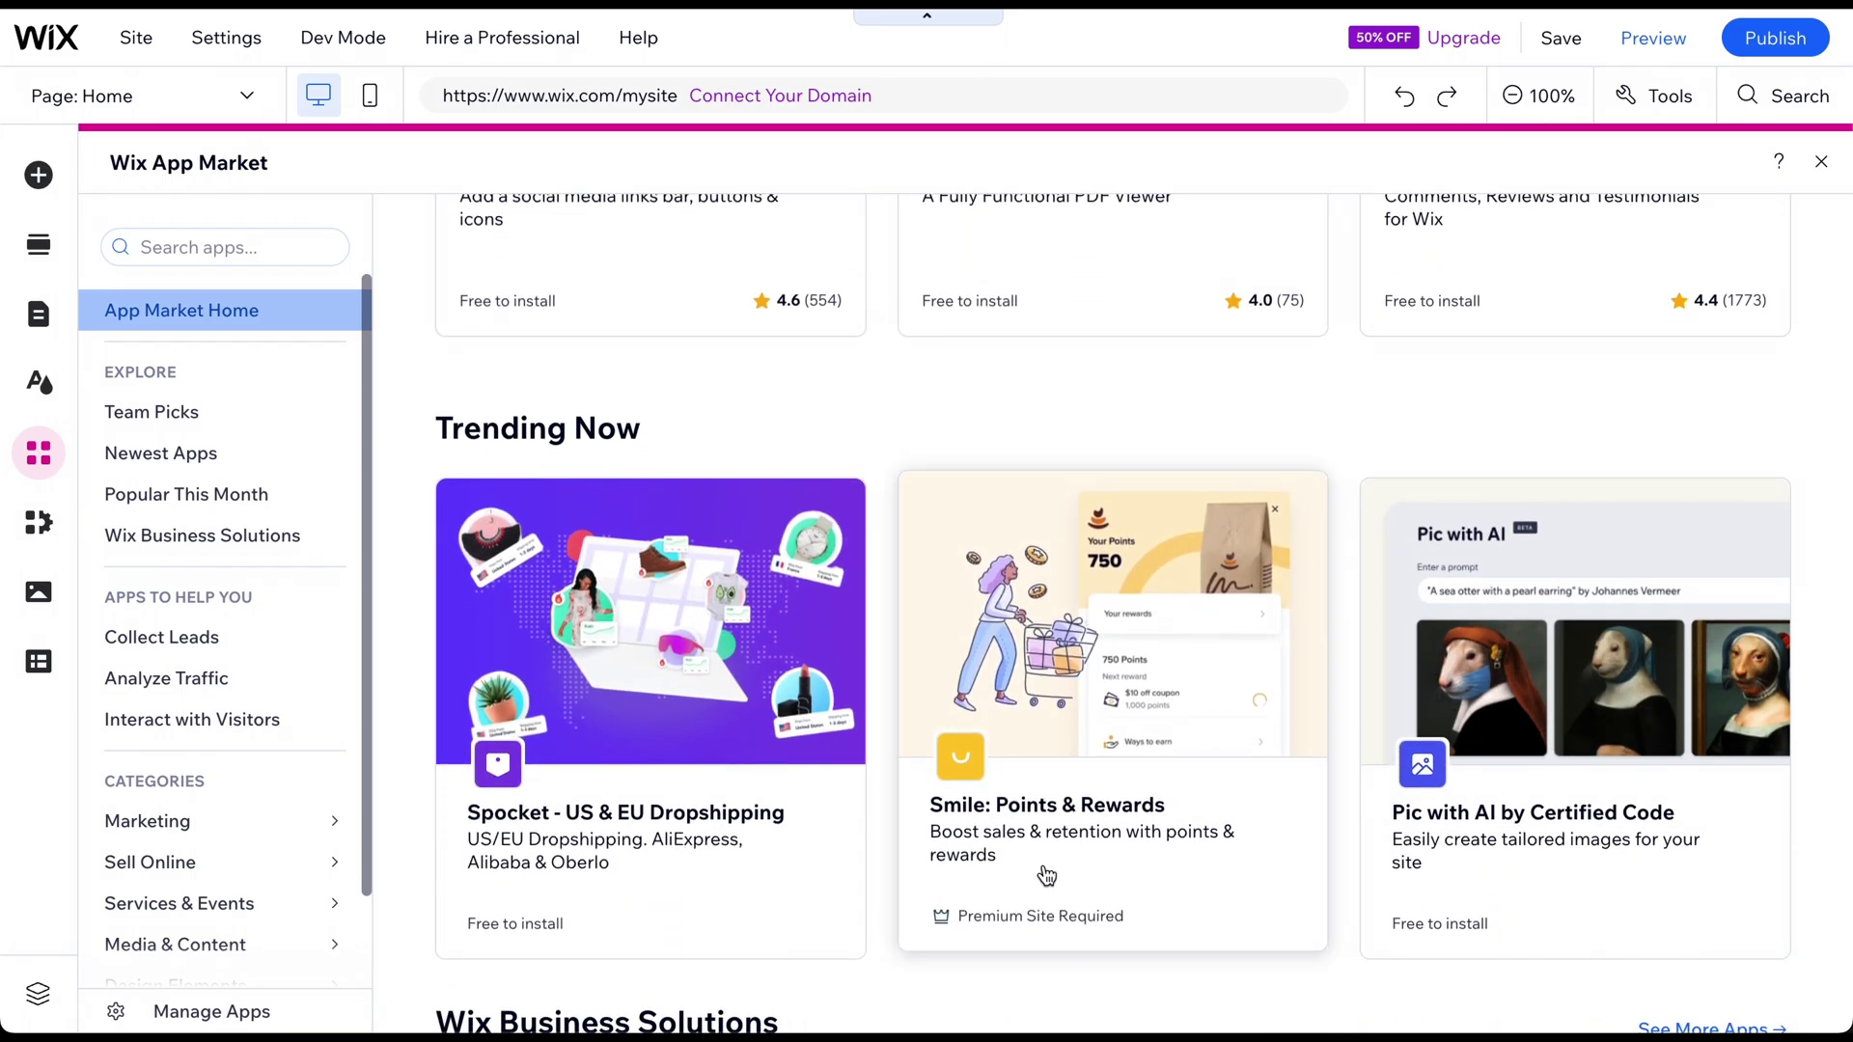
left_click(1821, 161)
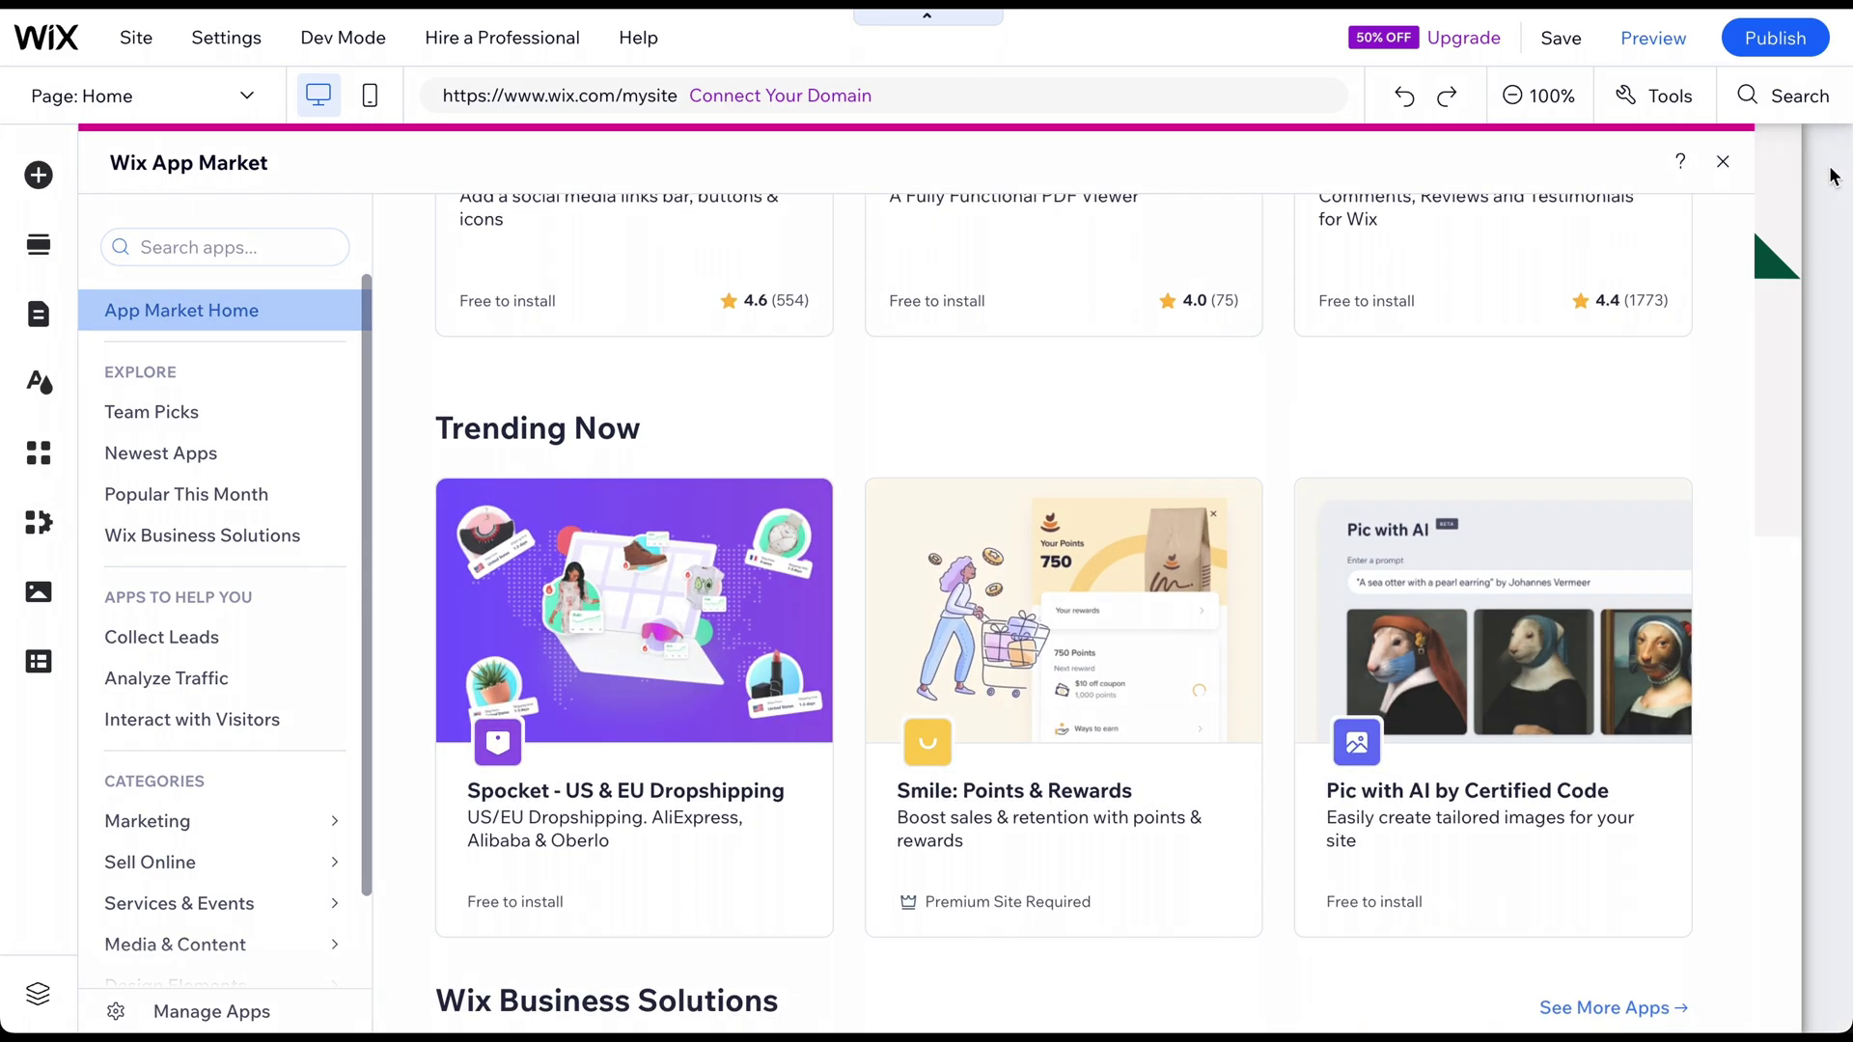
Delete the Publications page from Pages & Menu and confirm the deletion
key("Escape")
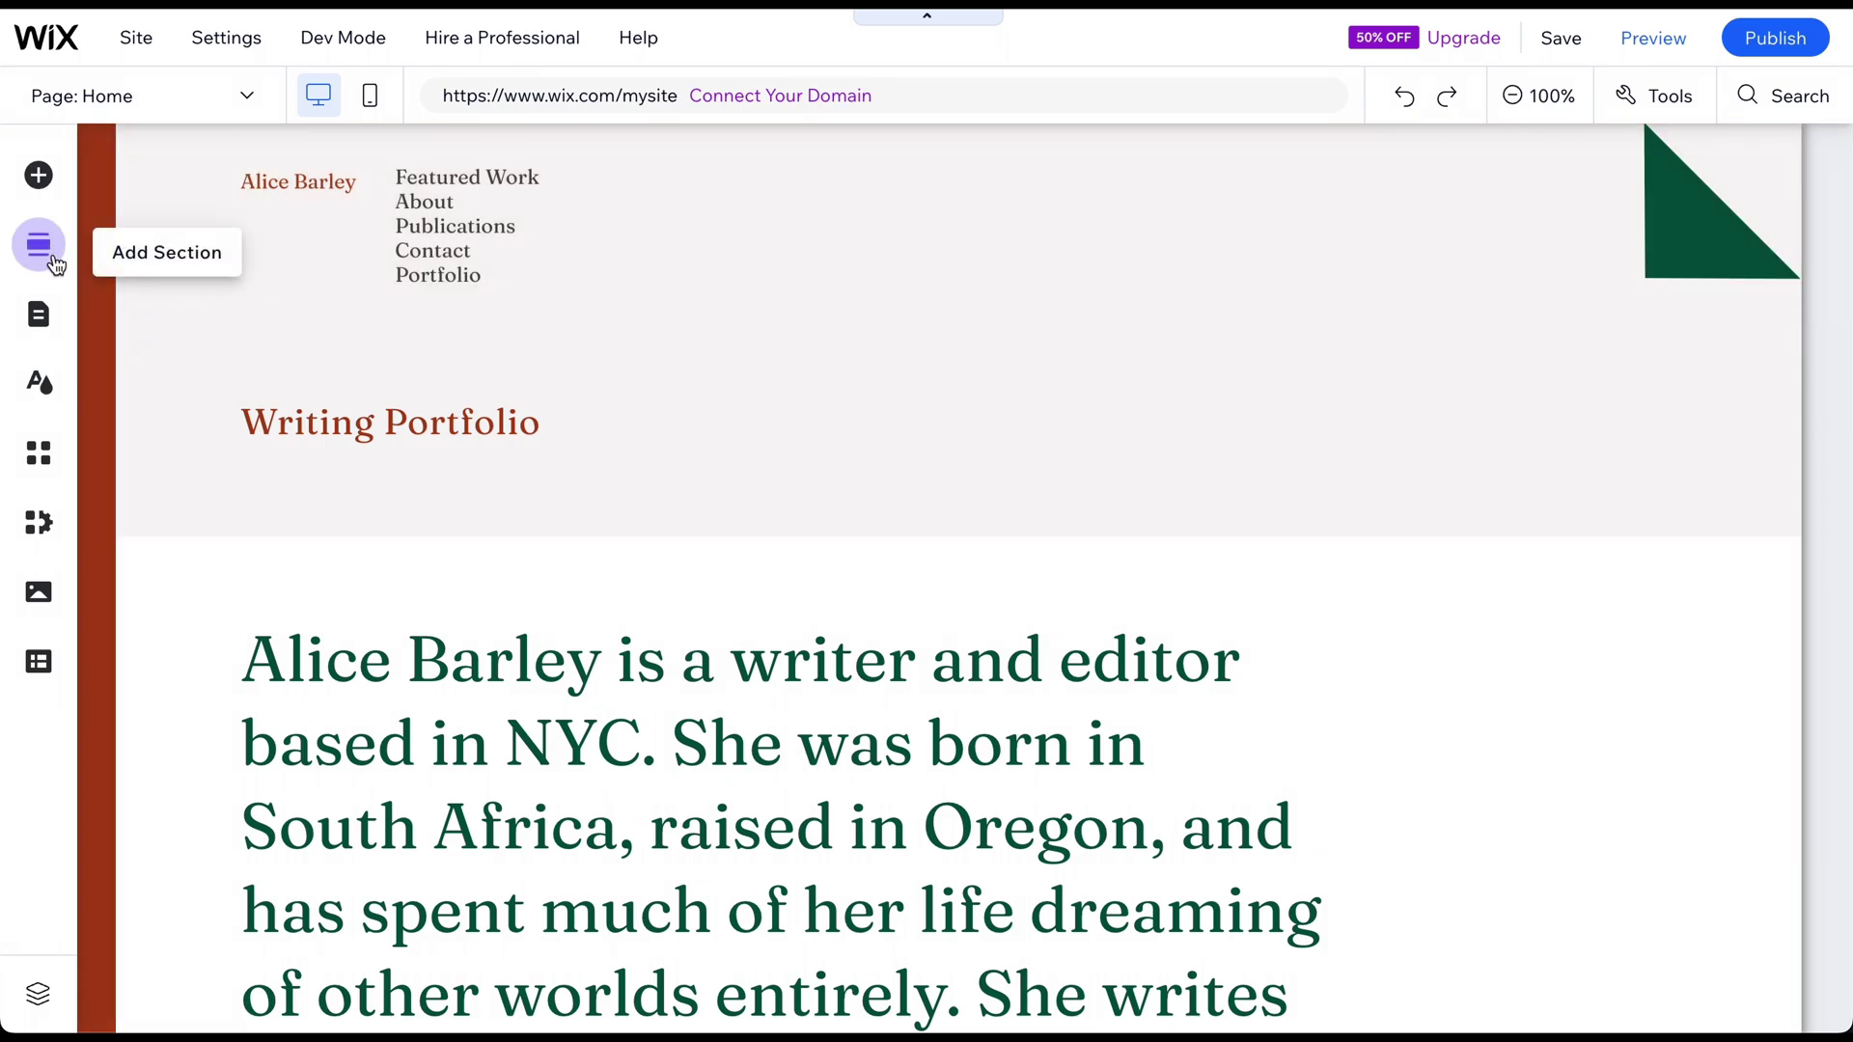
left_click(48, 302)
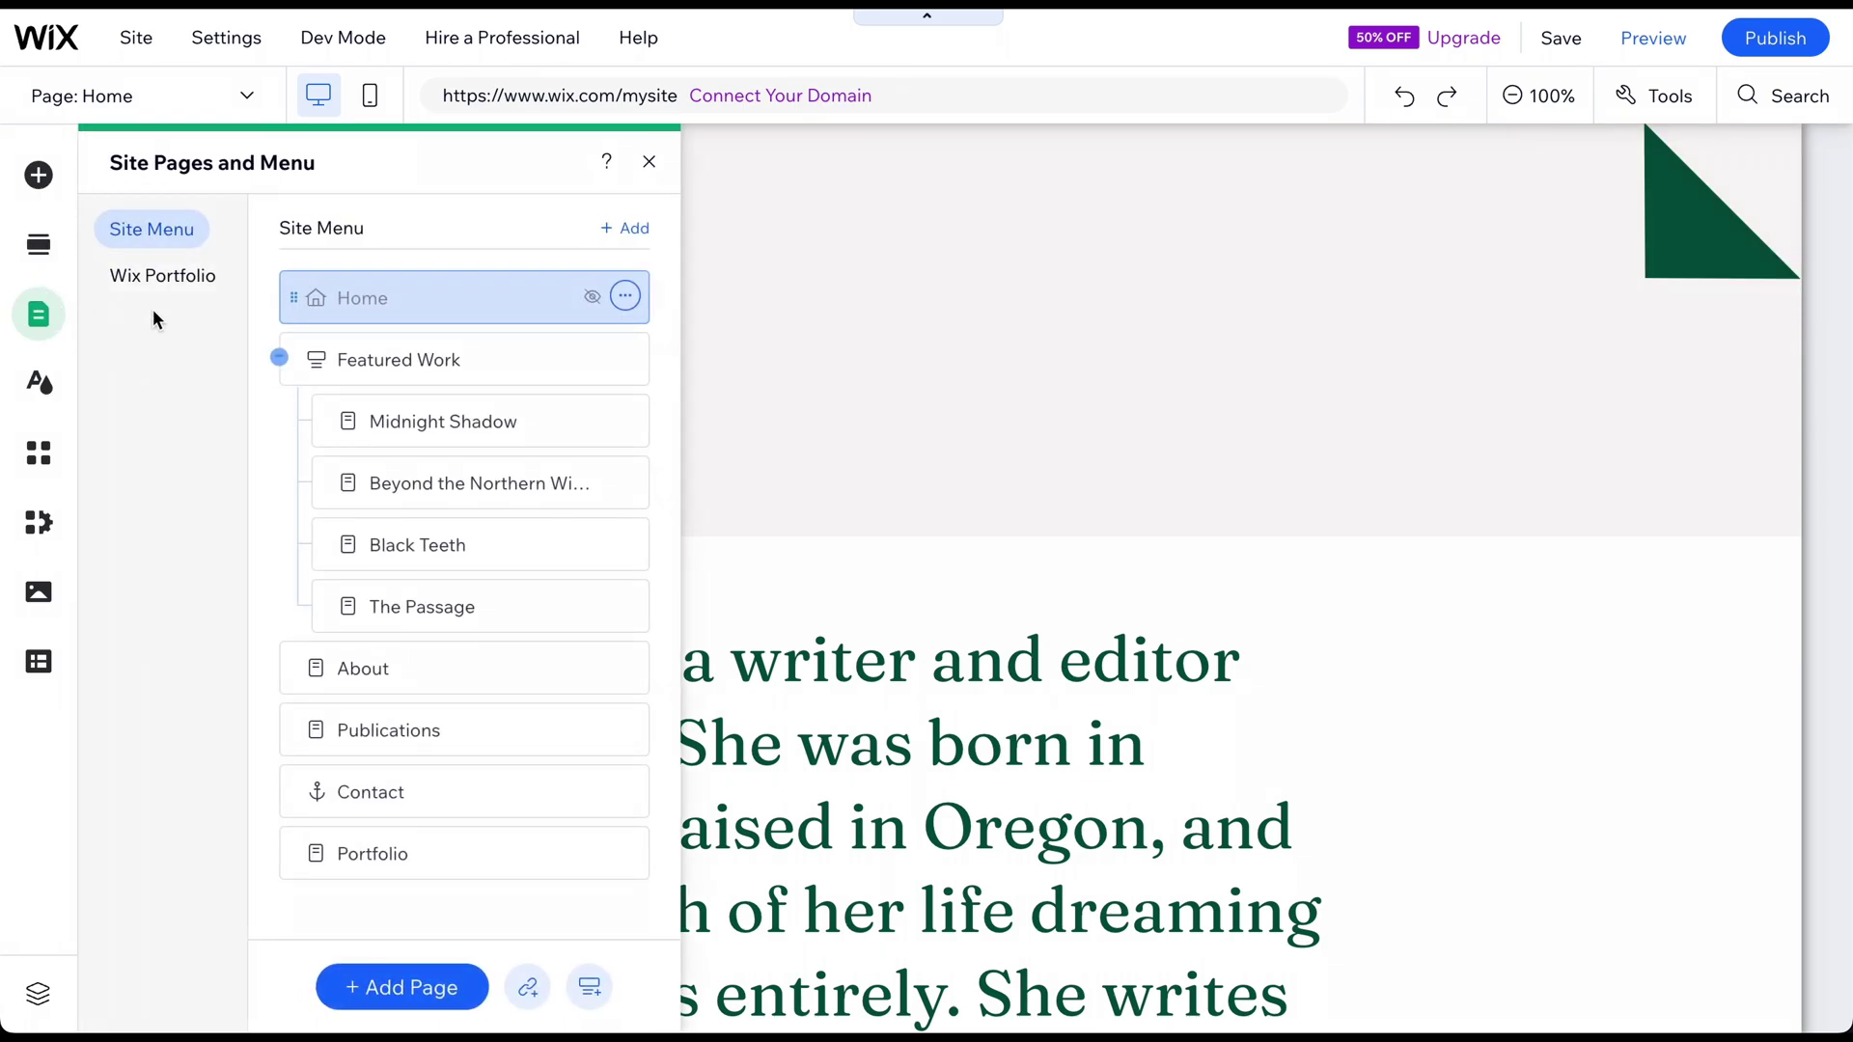
left_click(626, 728)
left_click(687, 734)
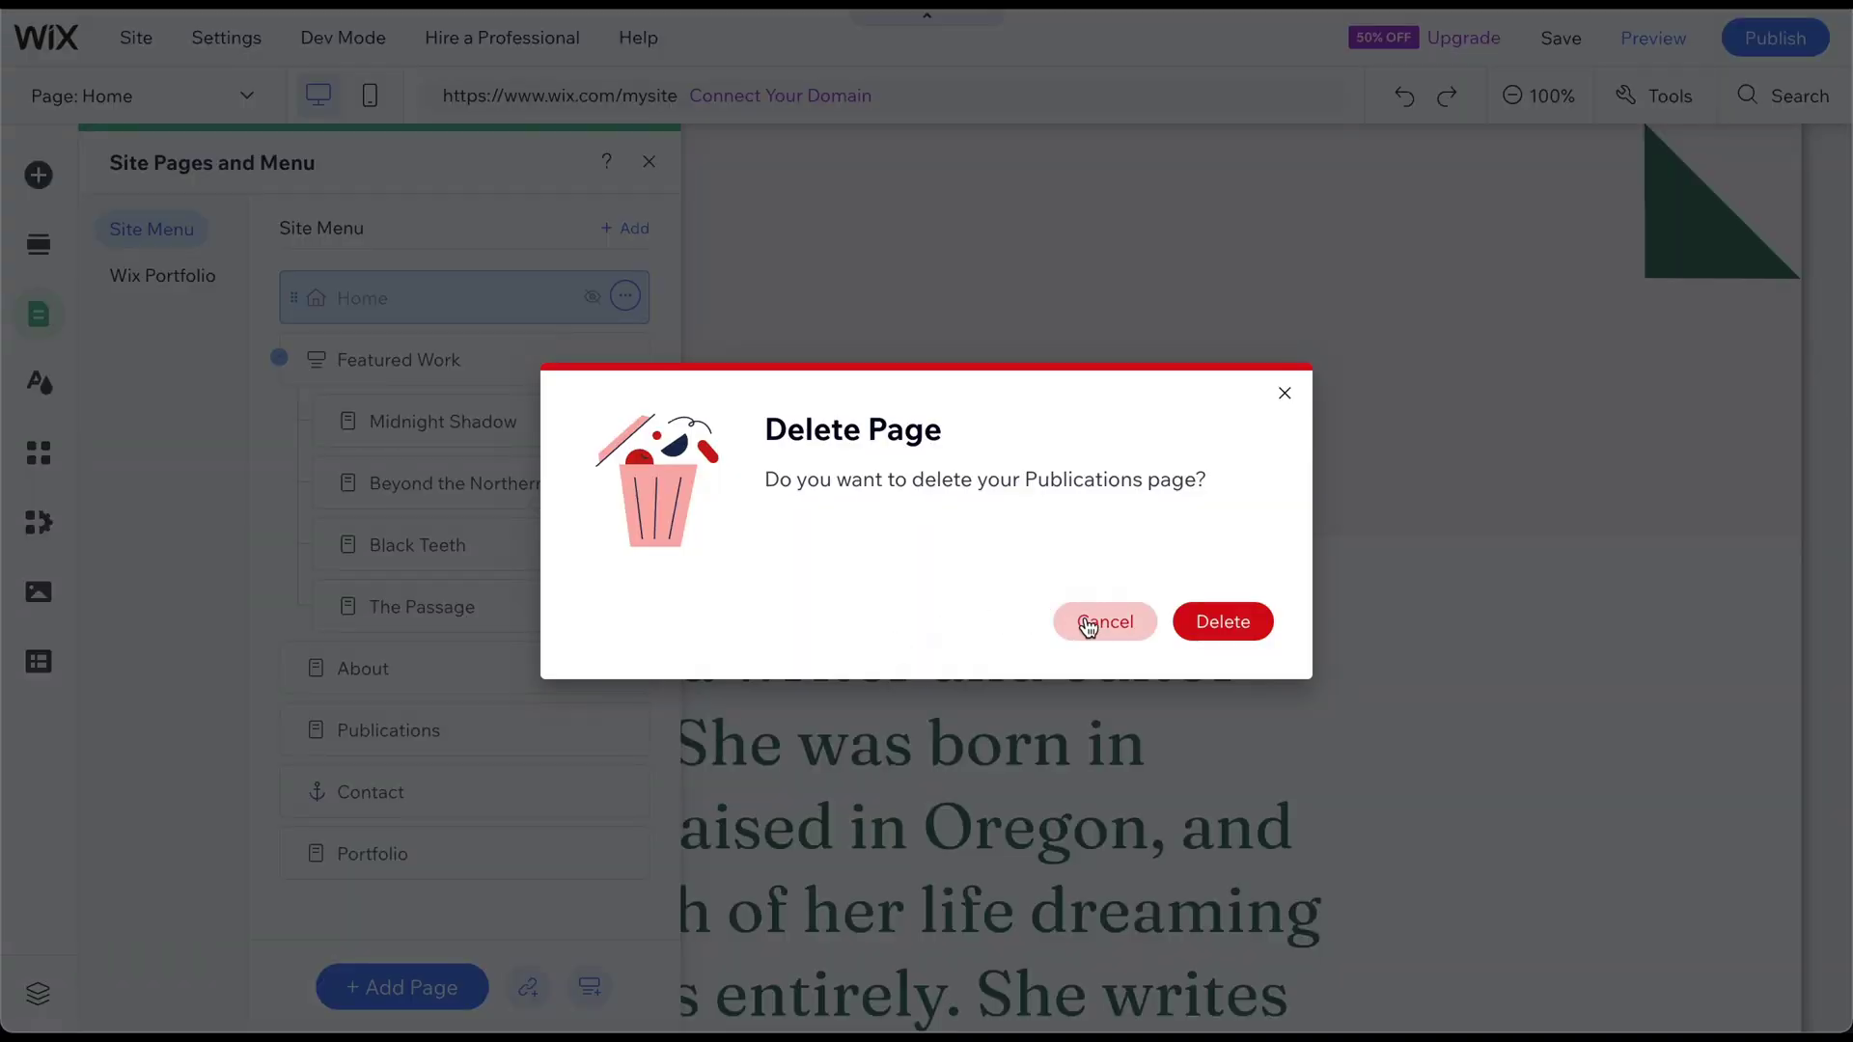
left_click(1222, 624)
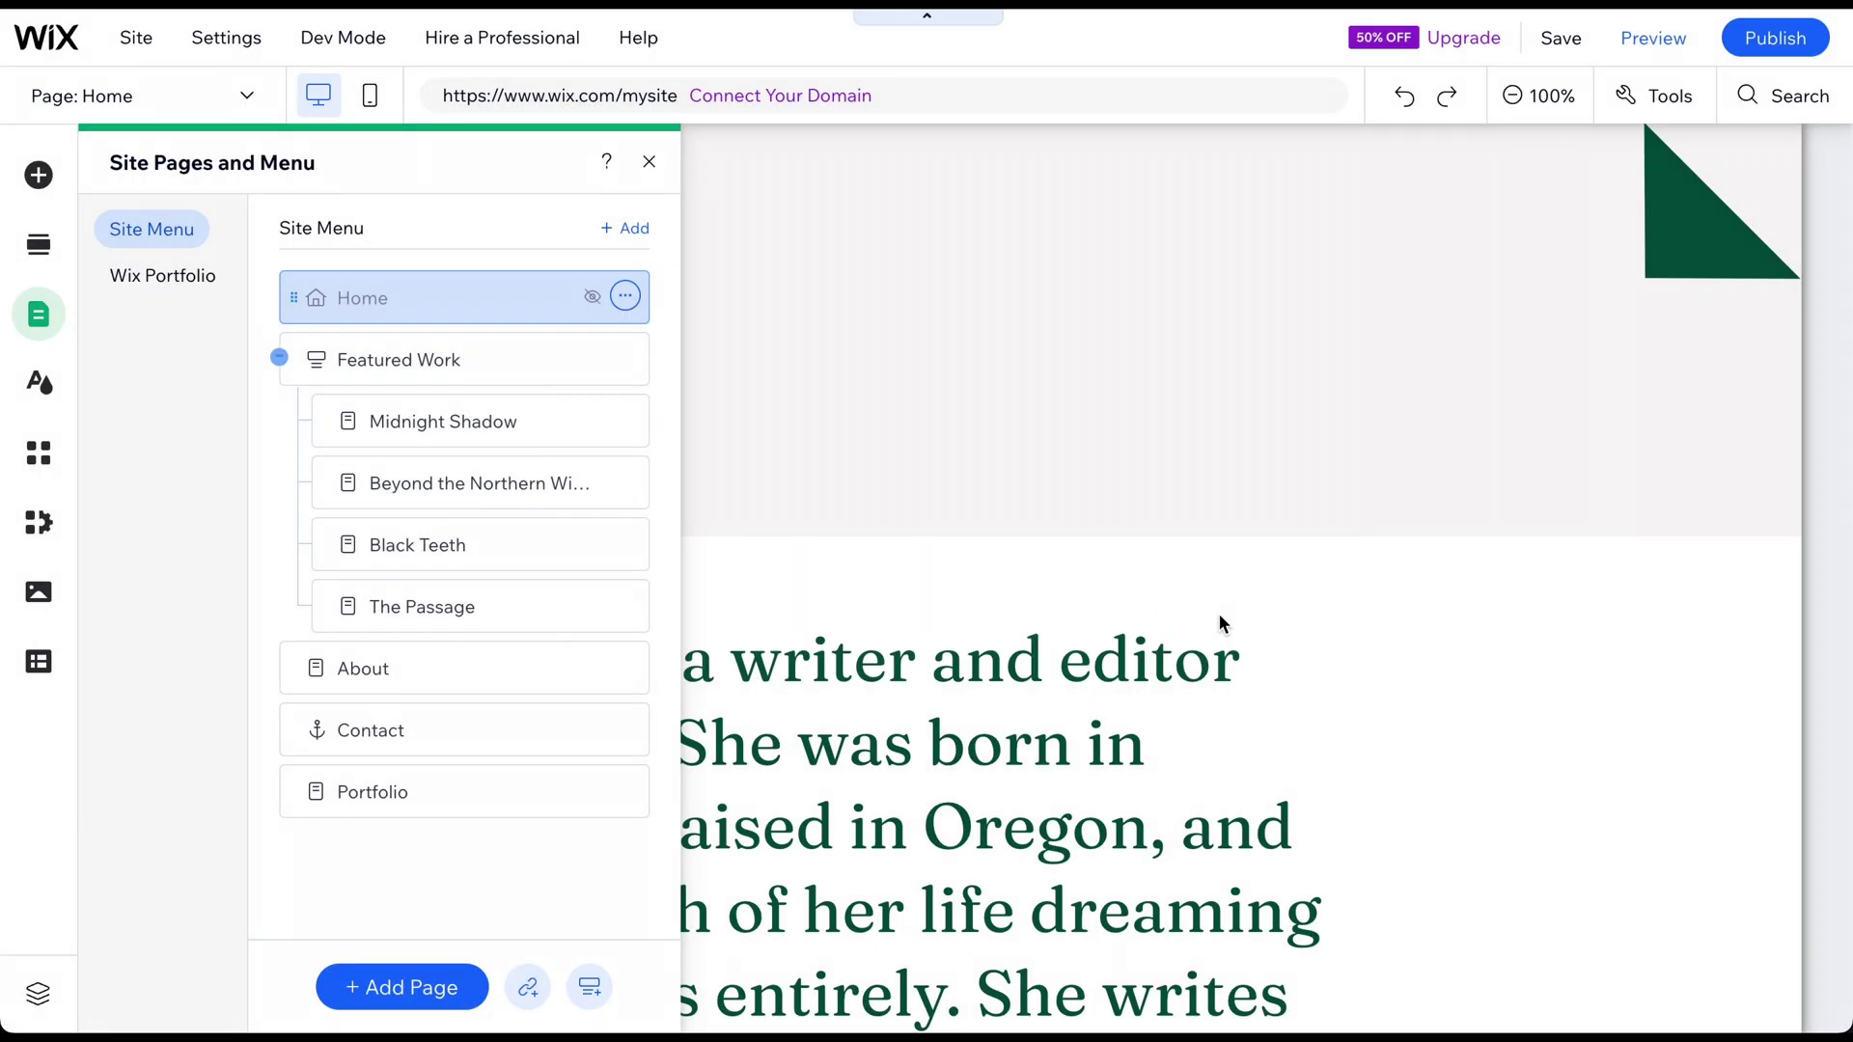
mouse_move(463, 669)
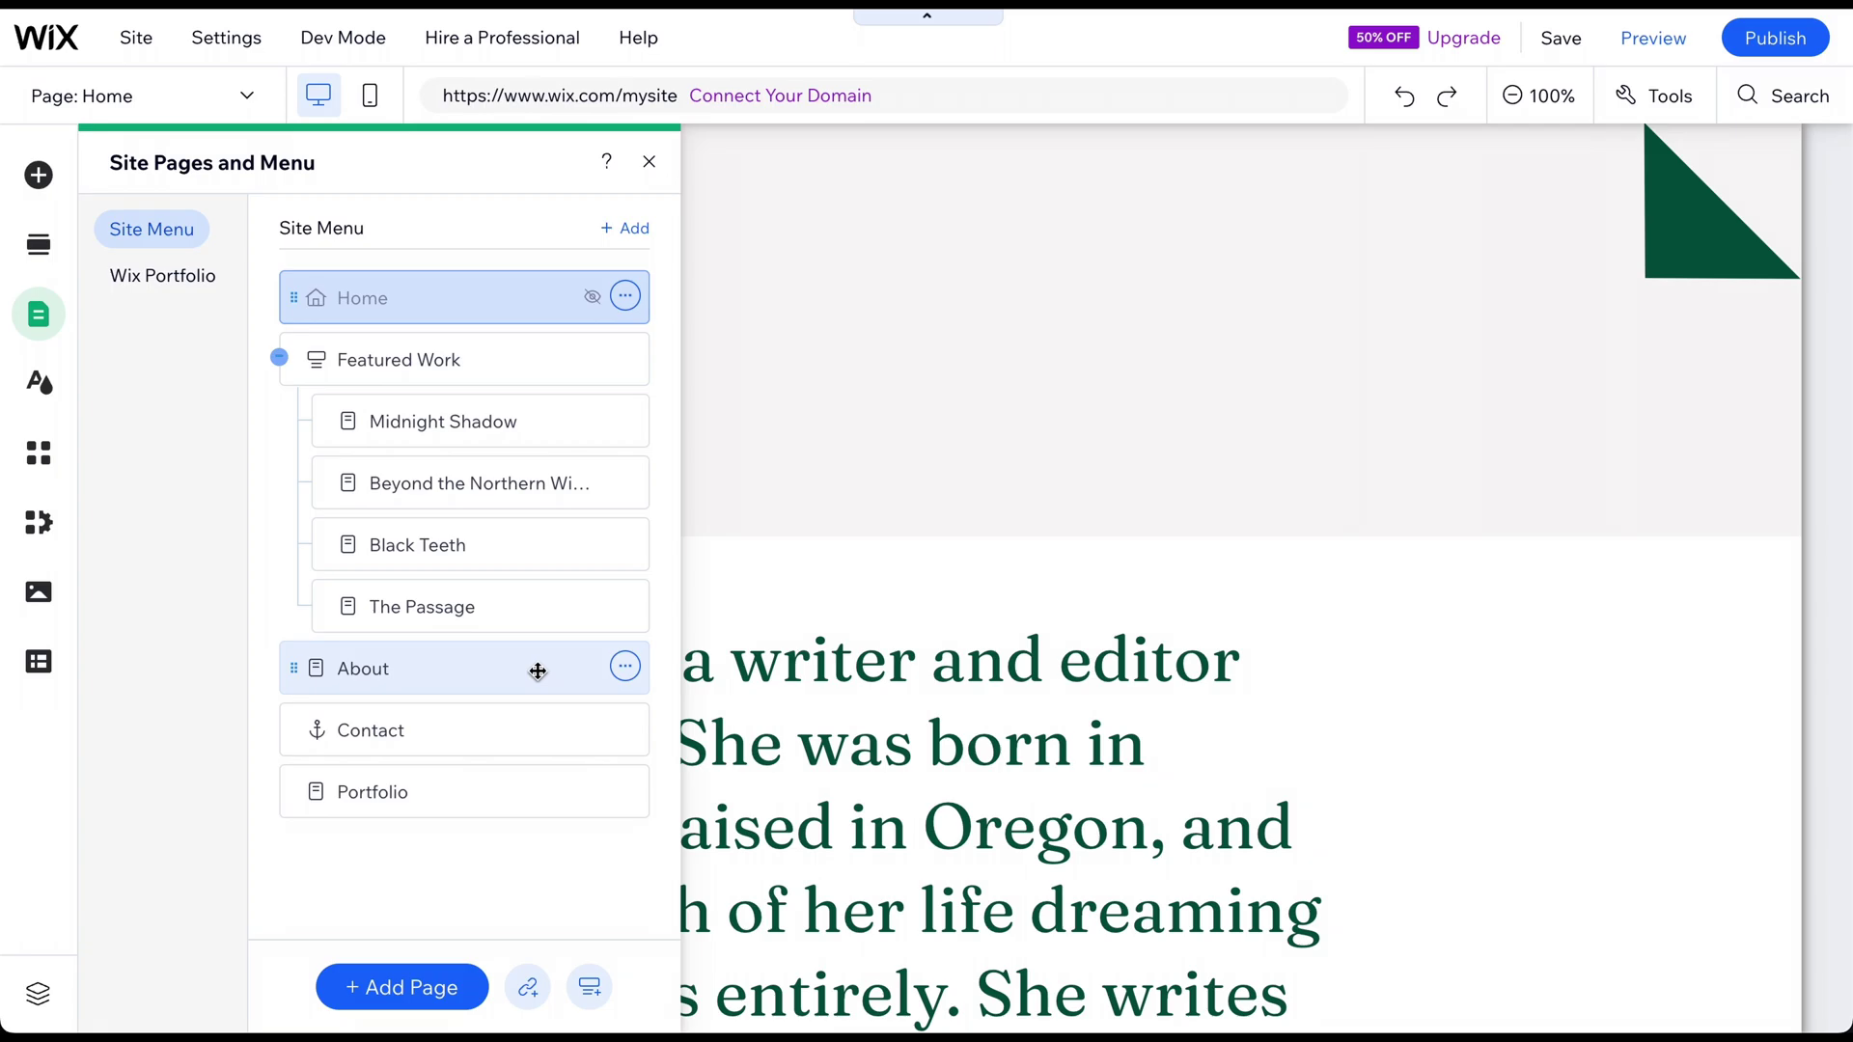
Switch to the About page and bring up the image picker for the bio portrait
left_click(221, 96)
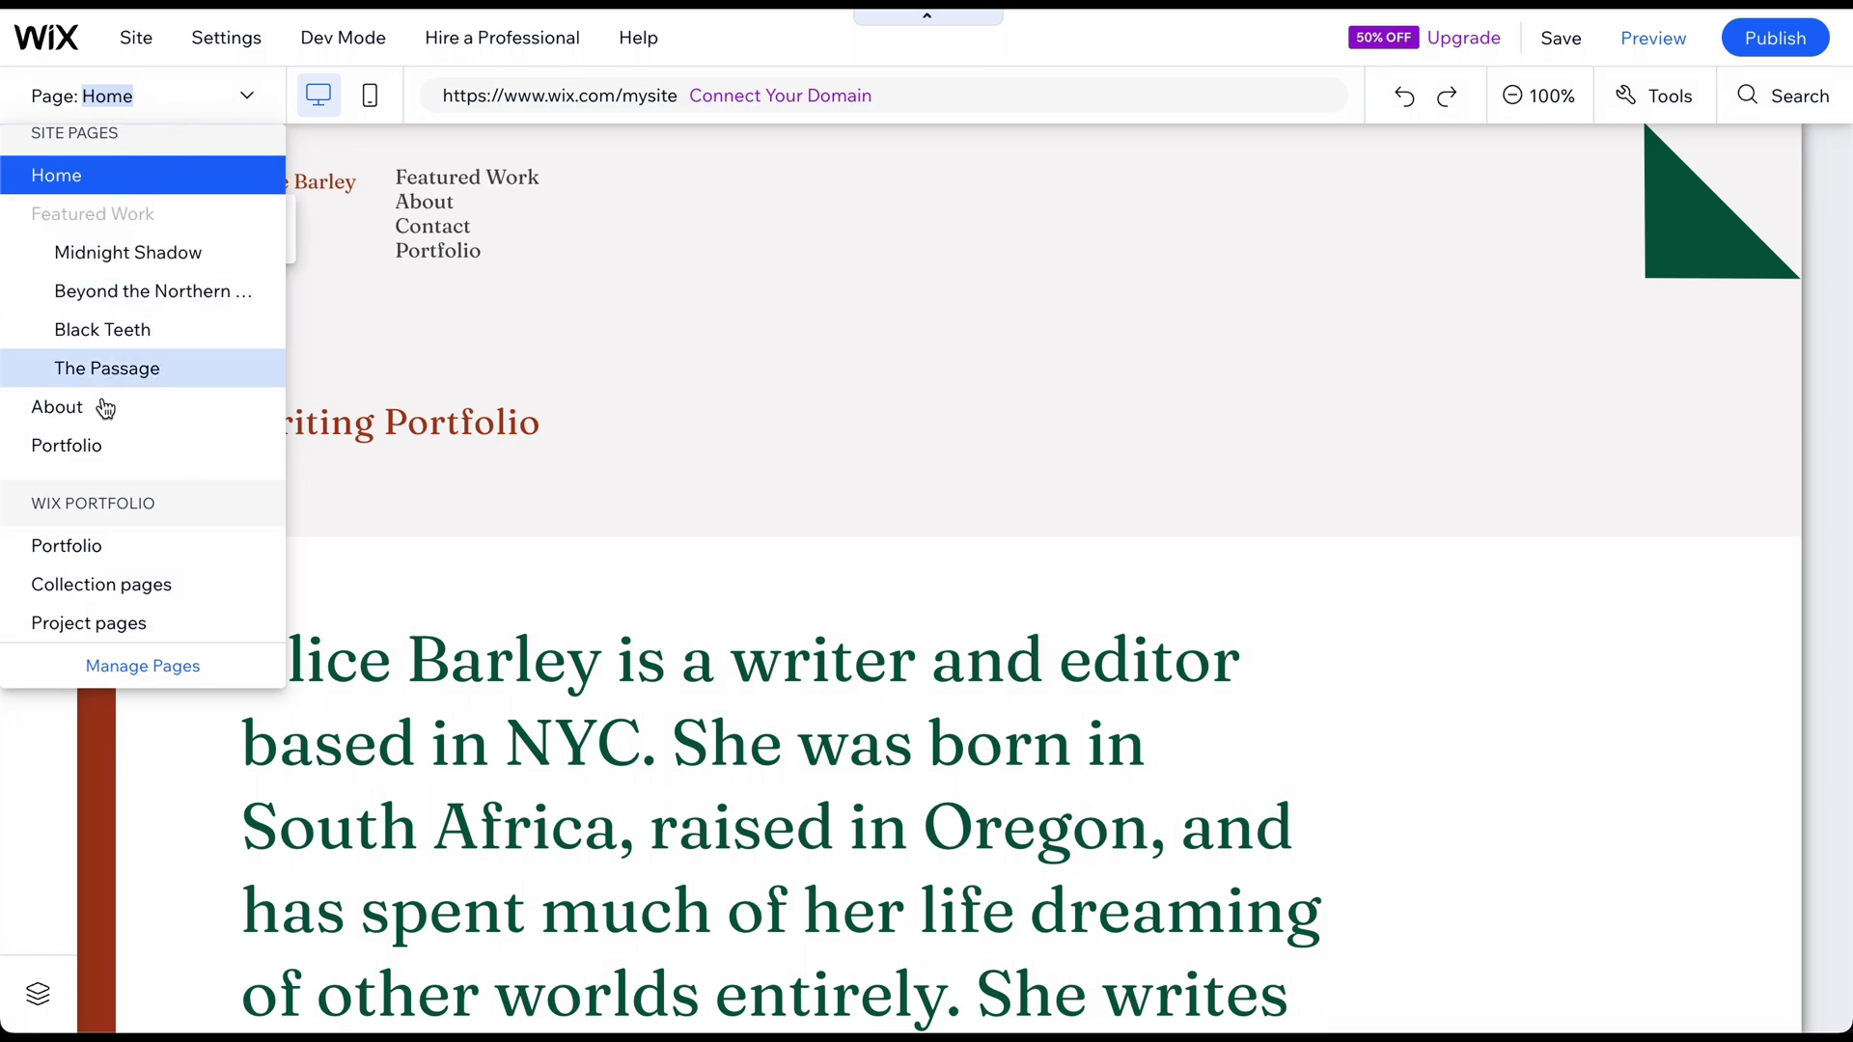
left_click(101, 423)
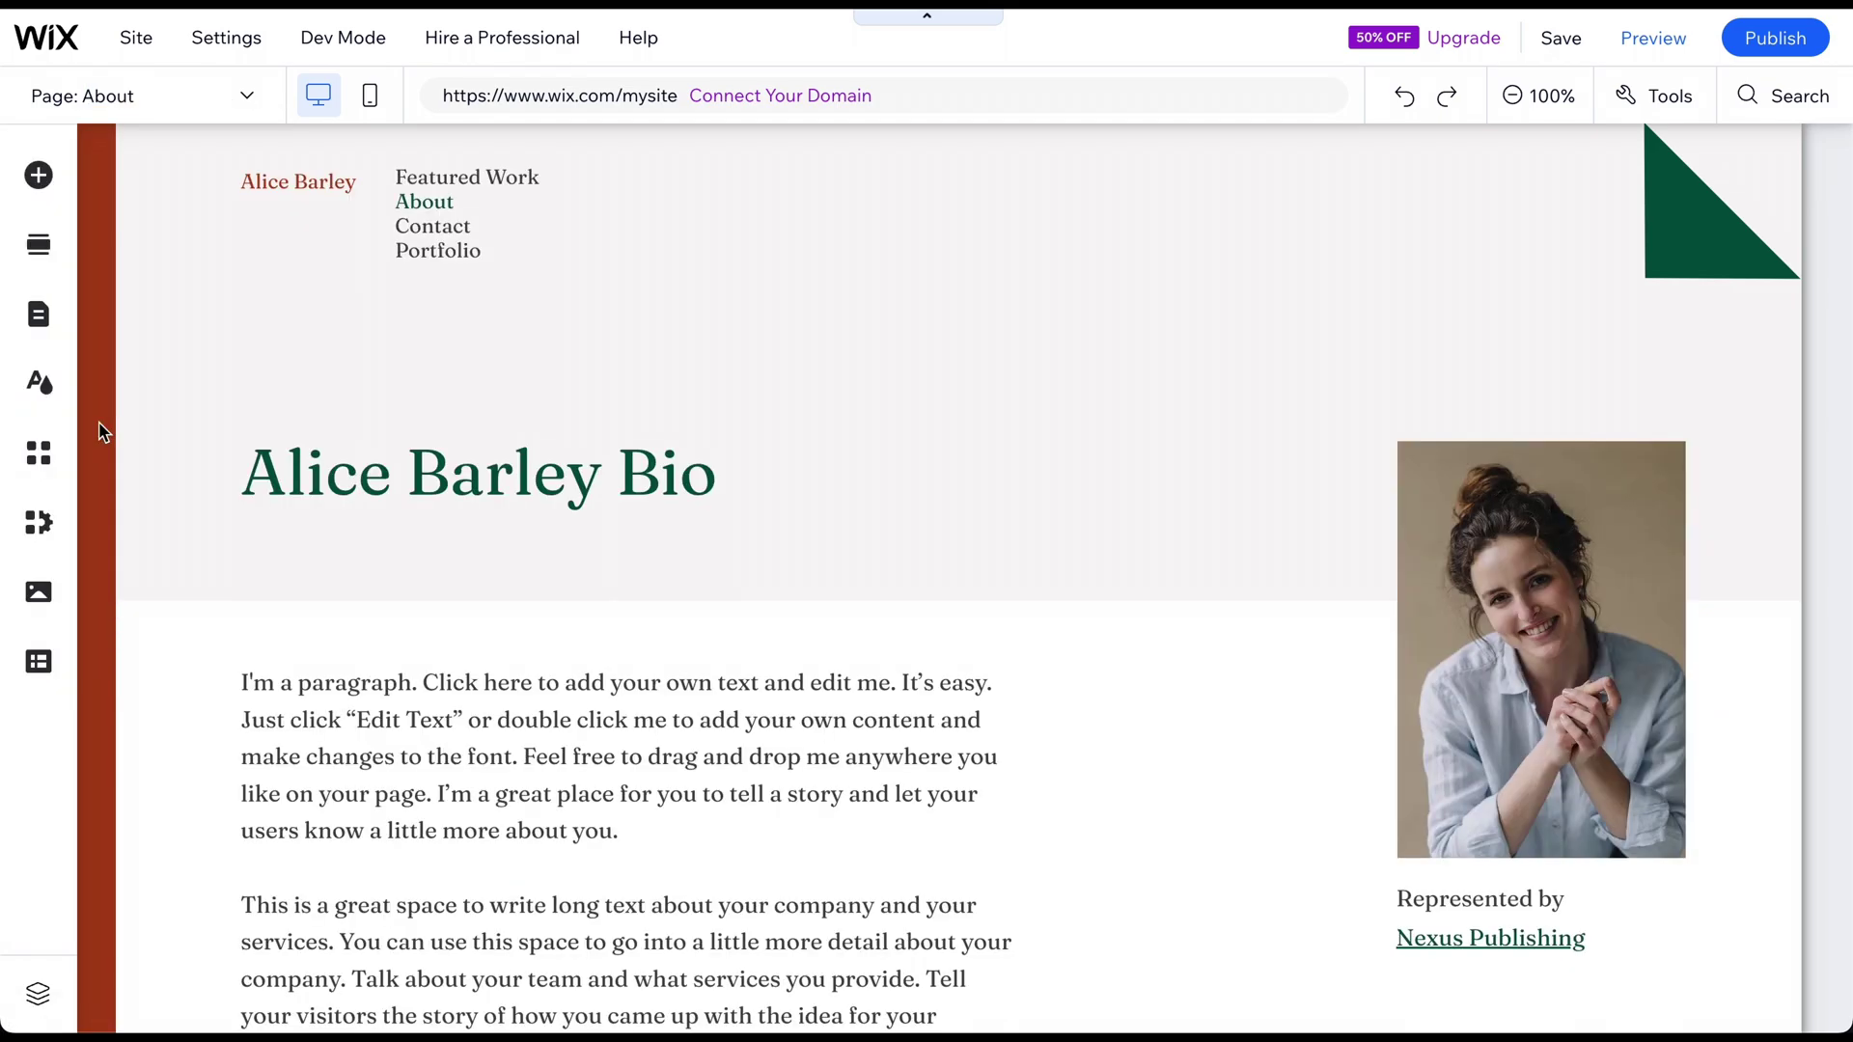
mouse_move(1469, 536)
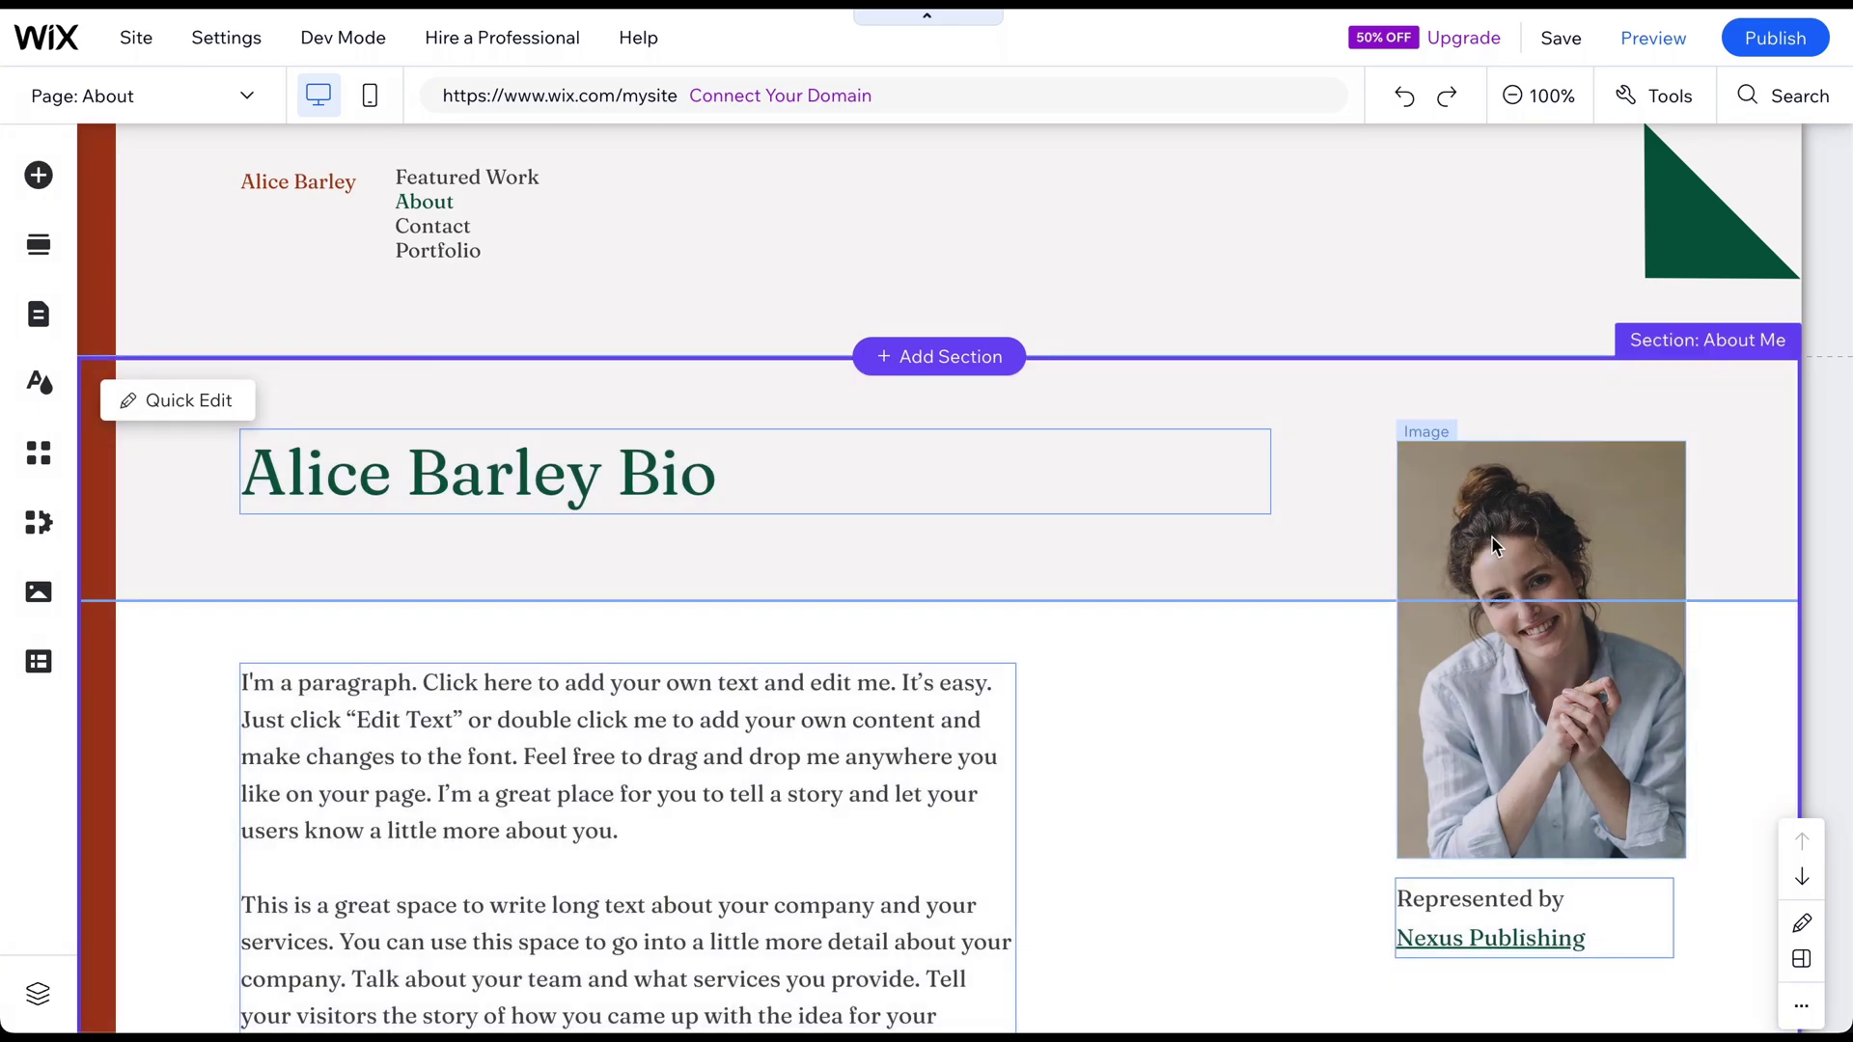
left_click(1491, 539)
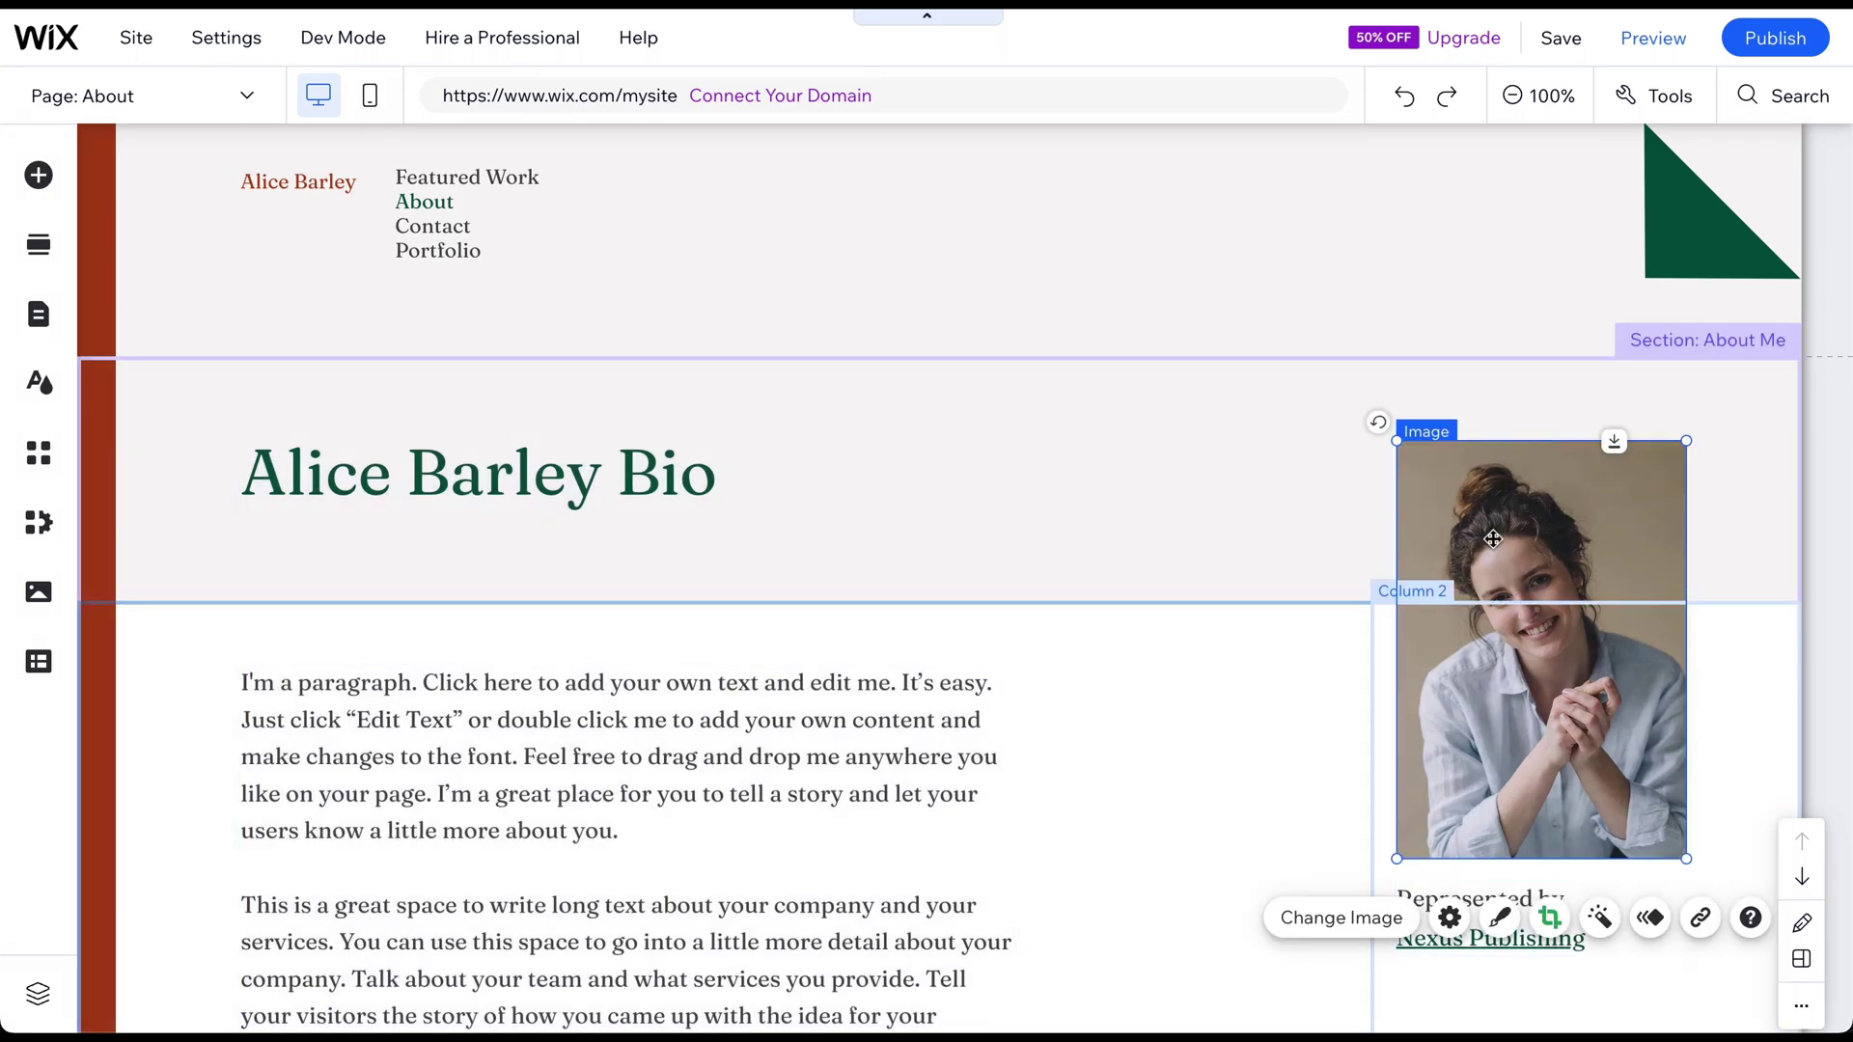
left_click(1368, 924)
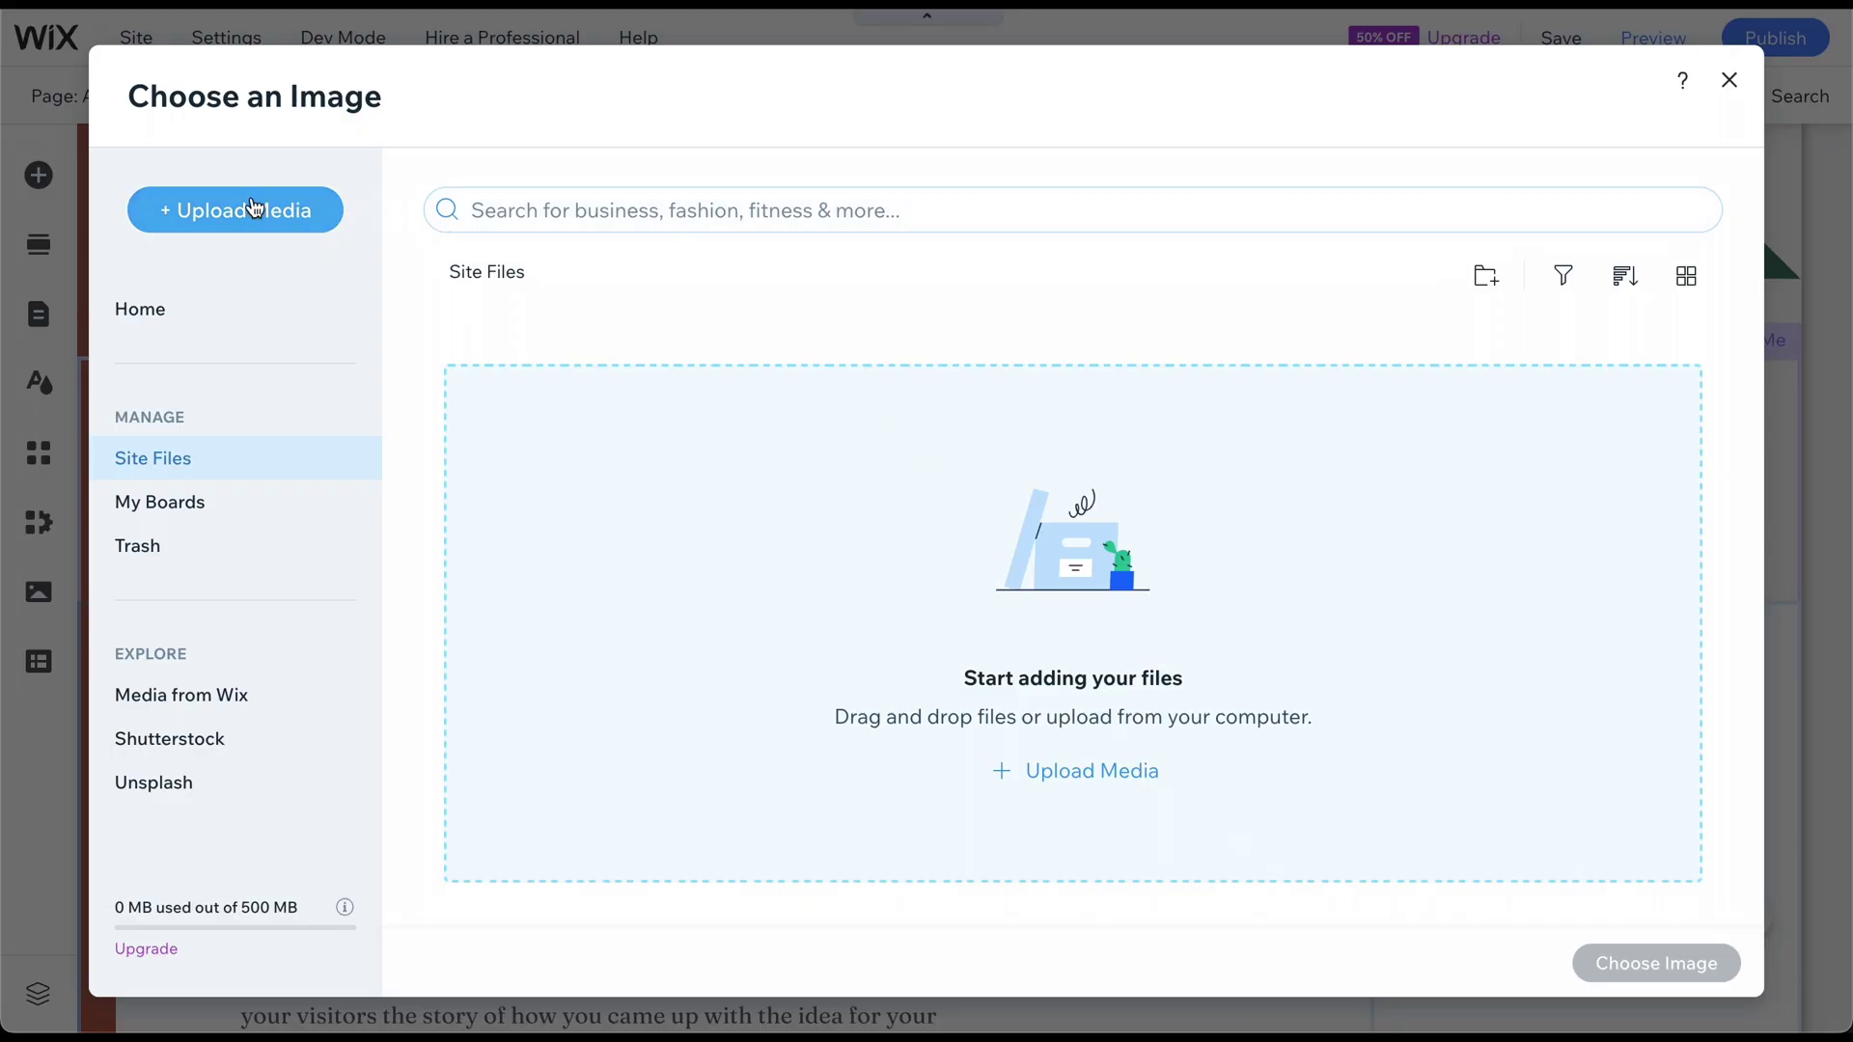
Replace the bio portrait with a smiling woman from a 'content writer' stock search
left_click(203, 697)
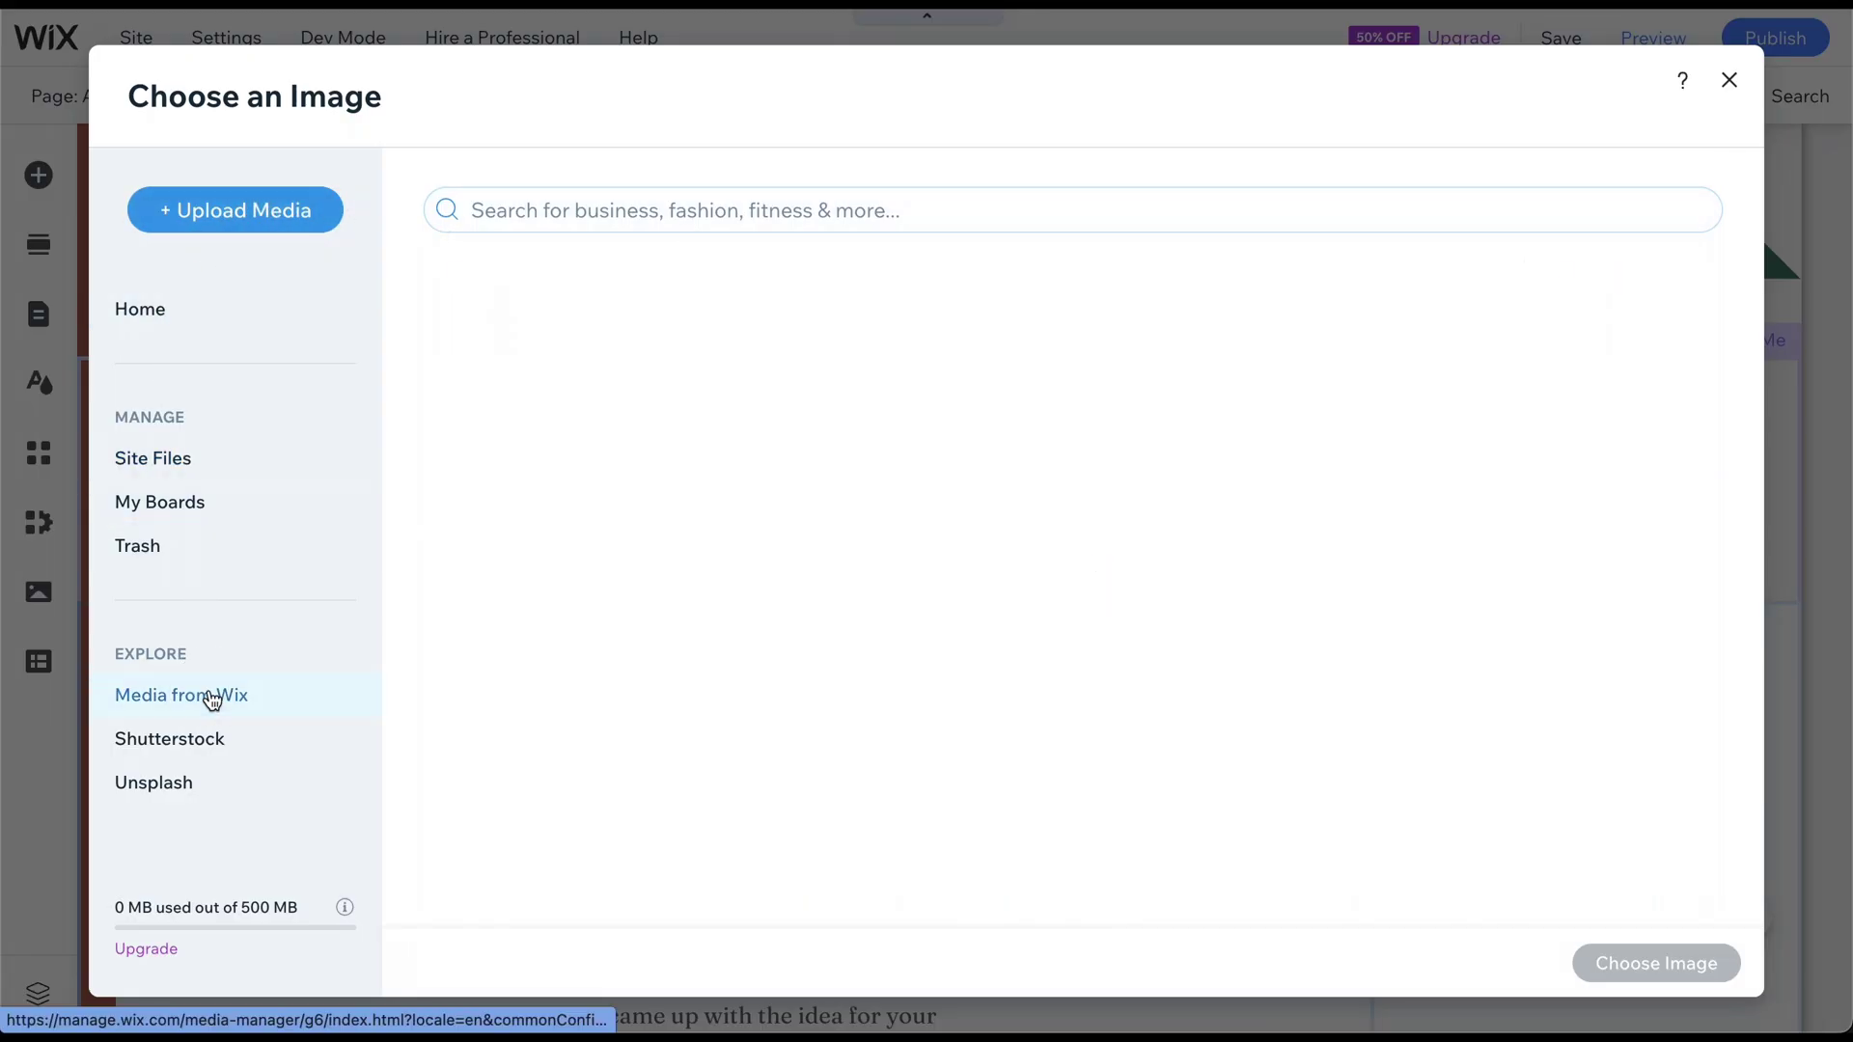
type("content write")
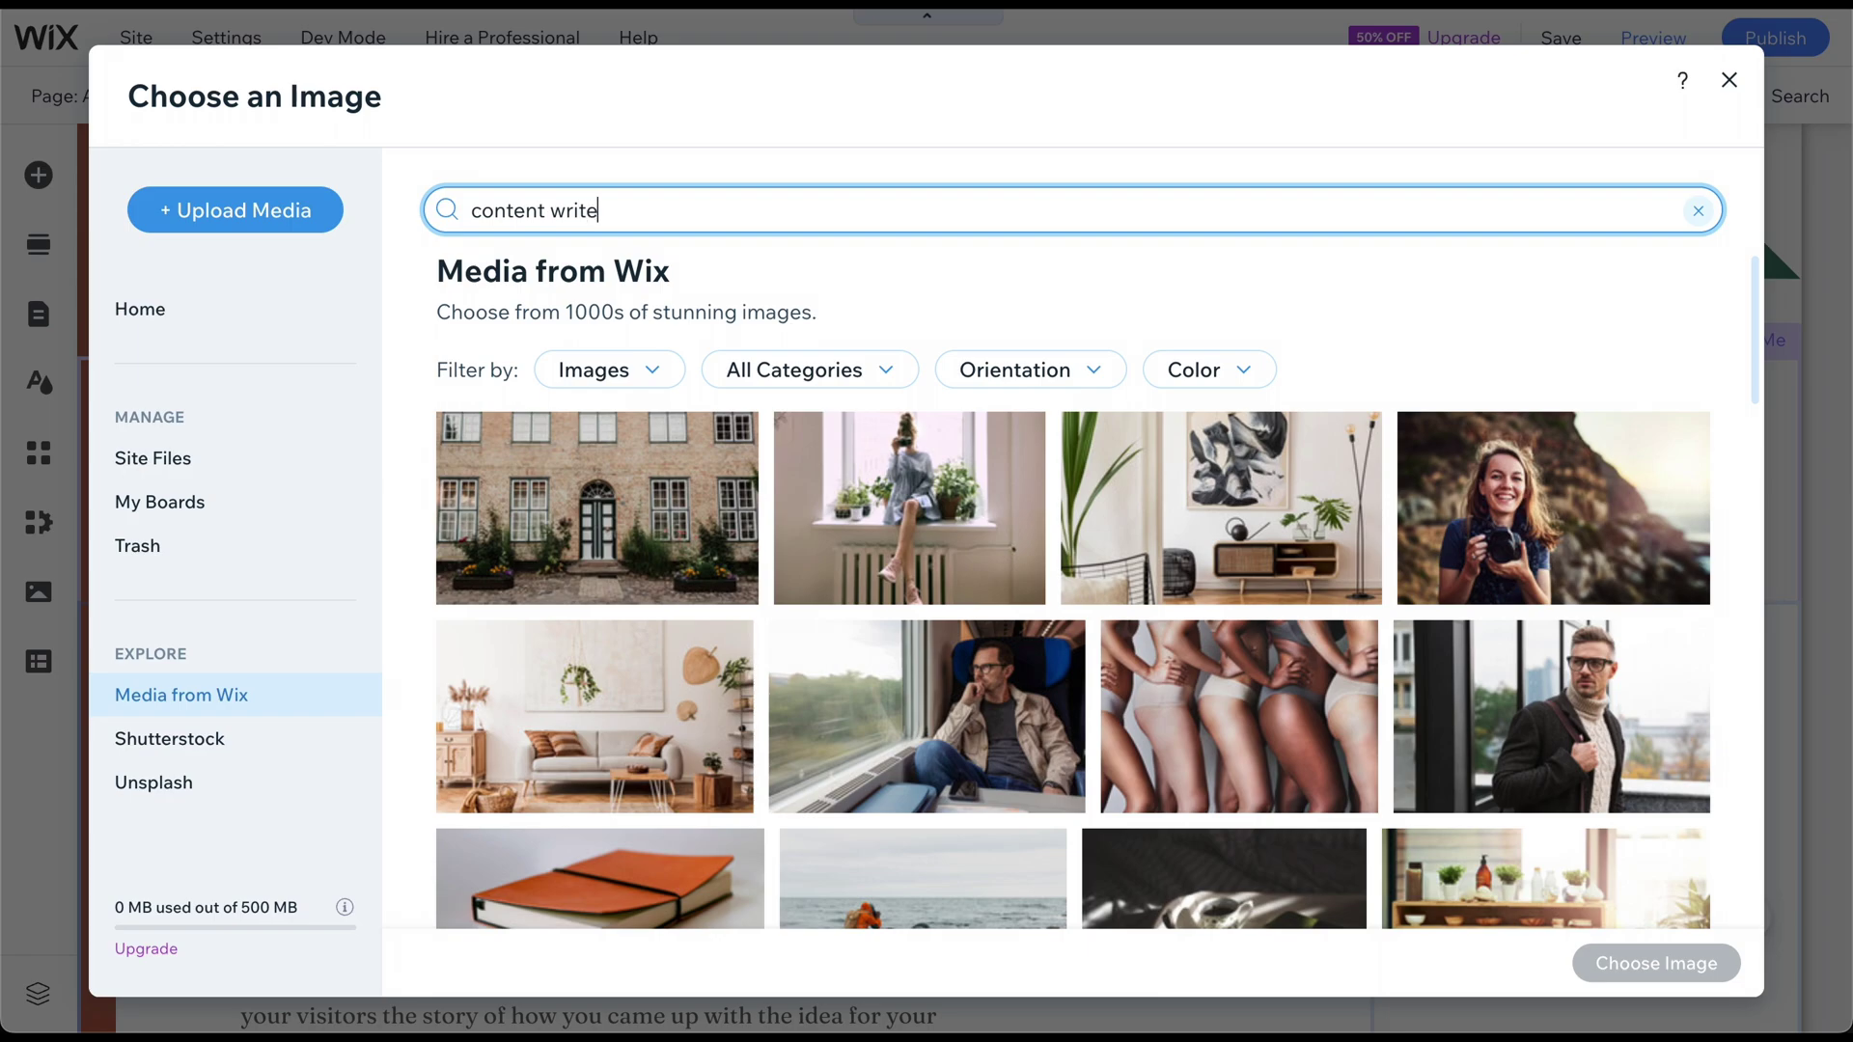
type("r")
key("Return")
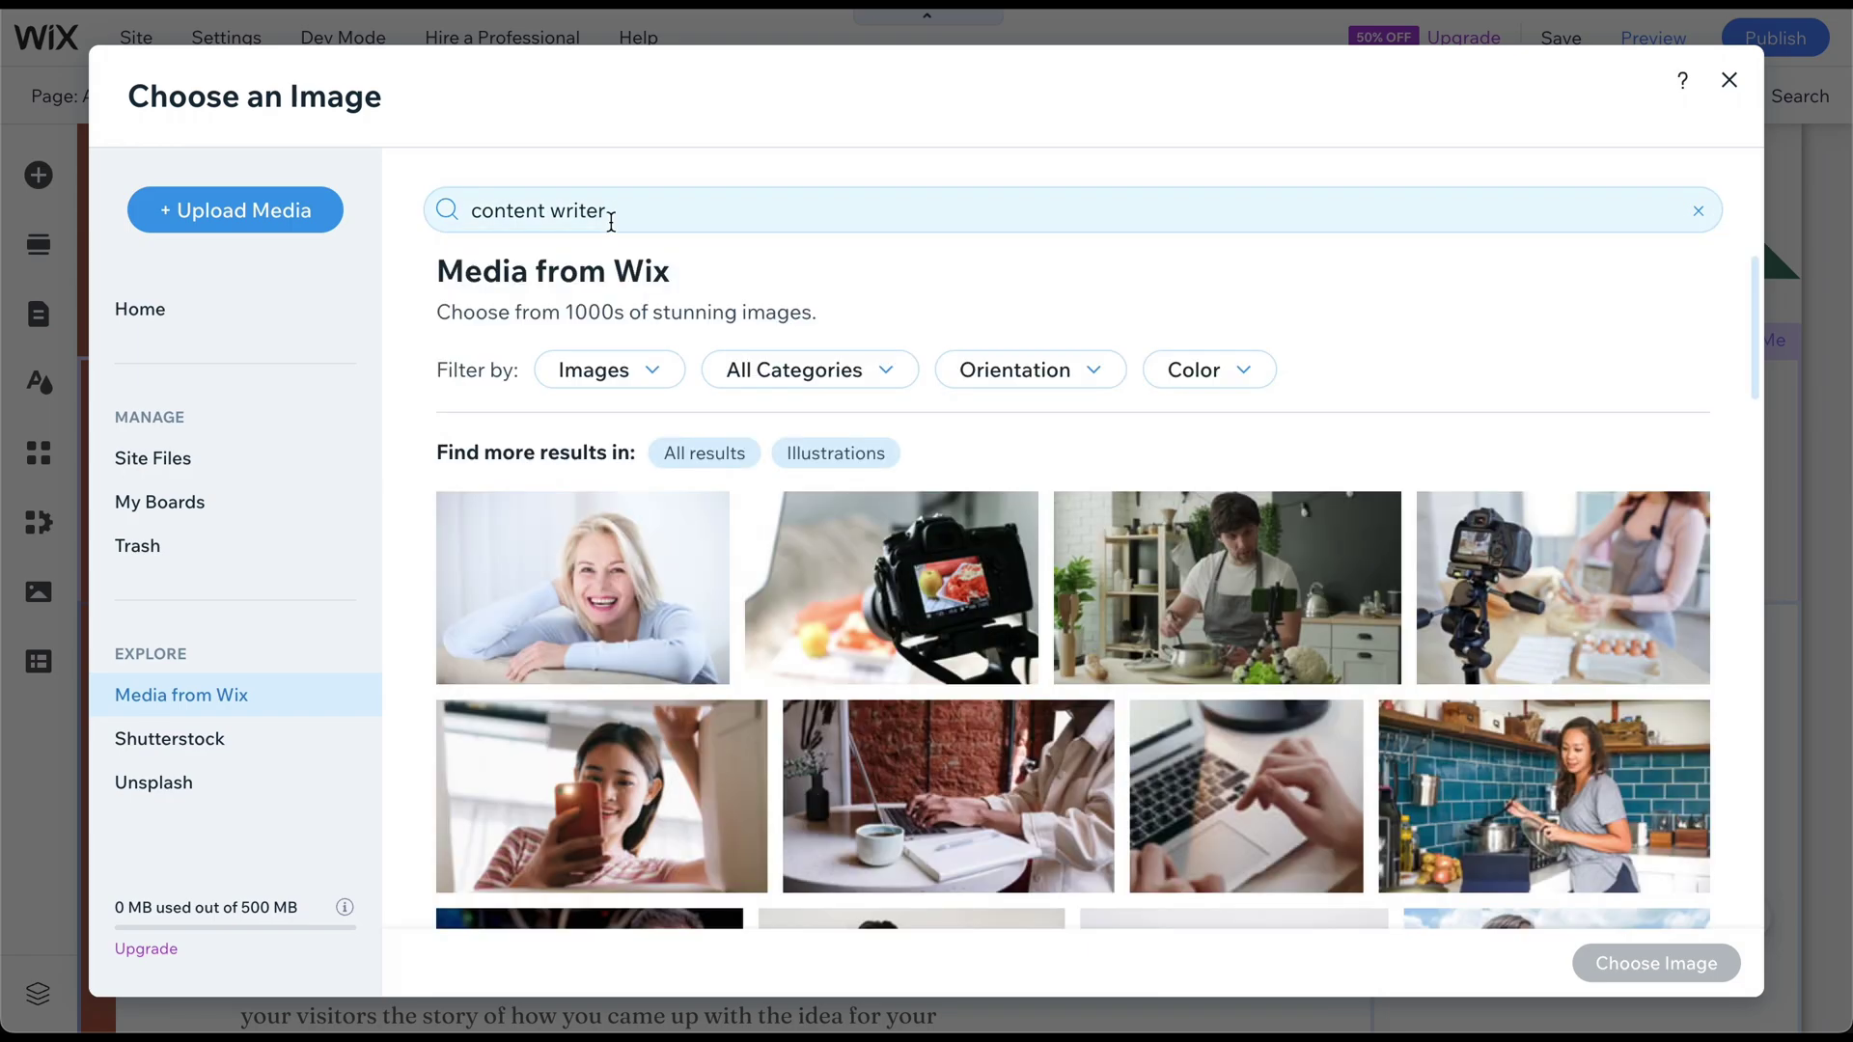
left_click(619, 558)
left_click(1621, 961)
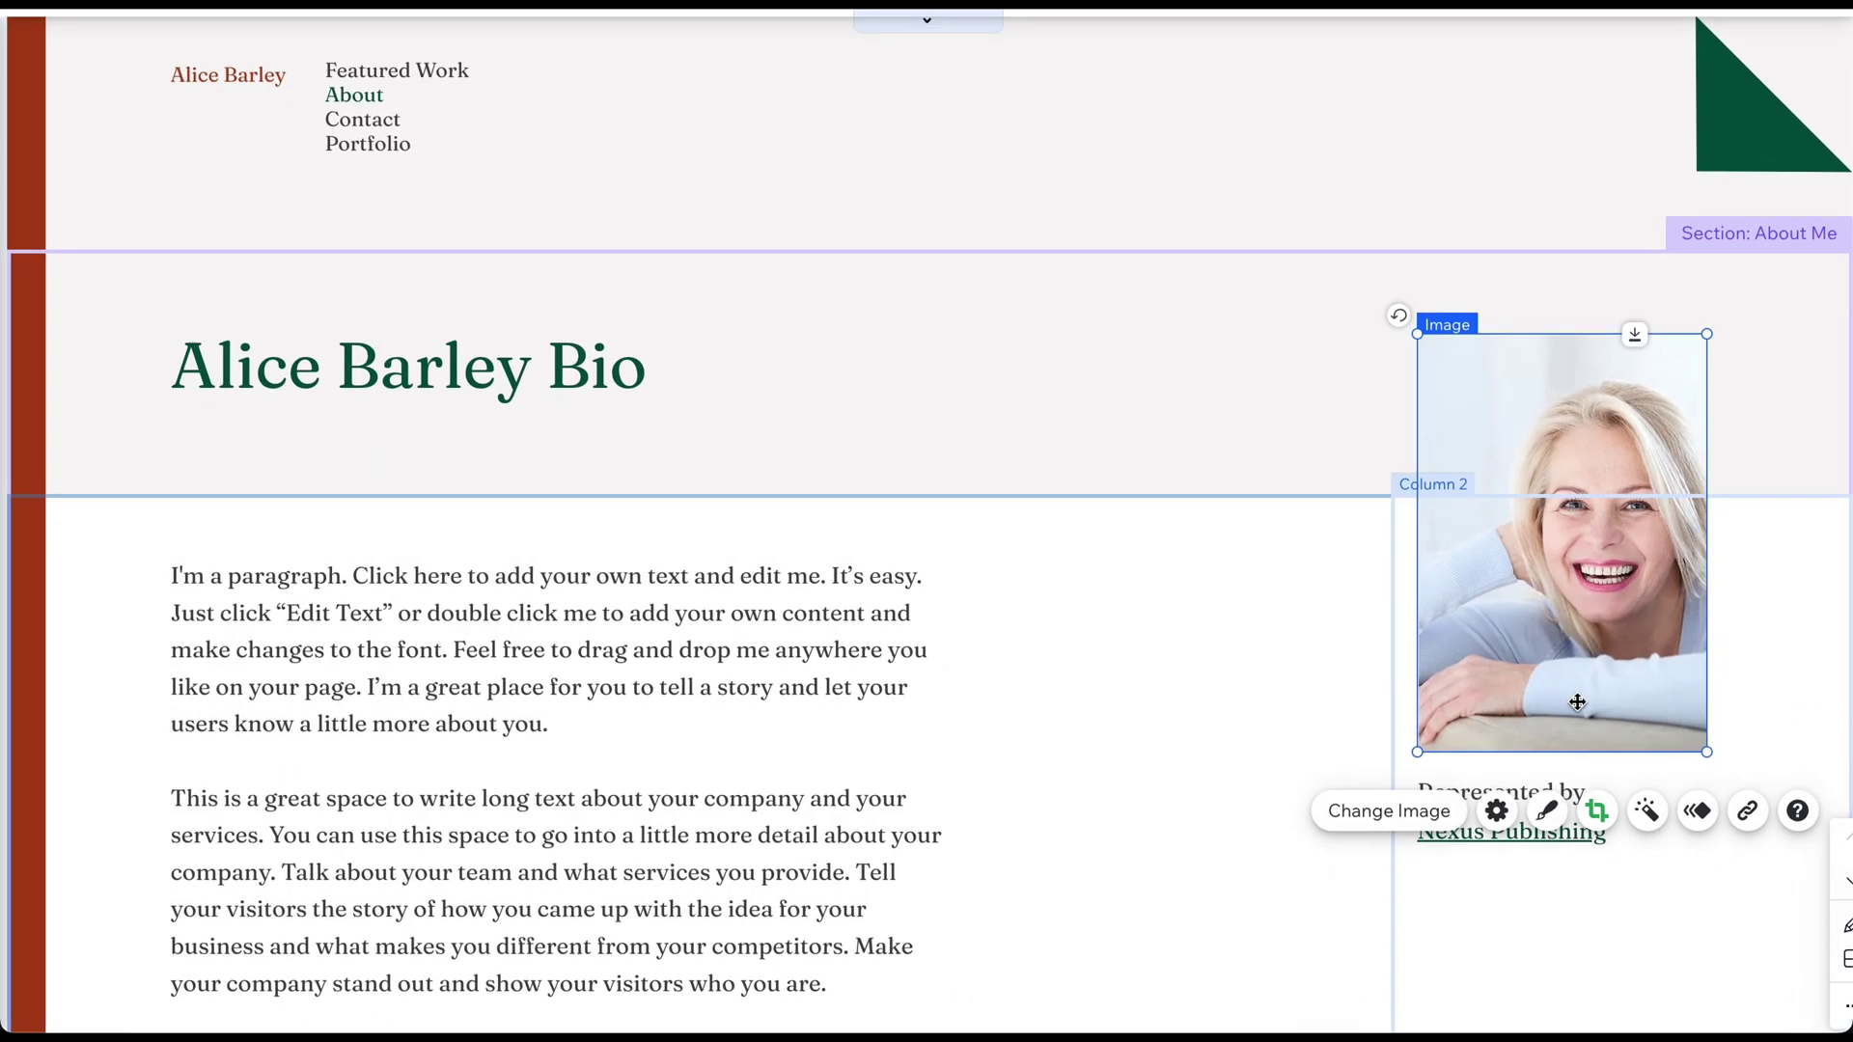
Reframe the new photo by shifting it left within its crop
double_click(1577, 702)
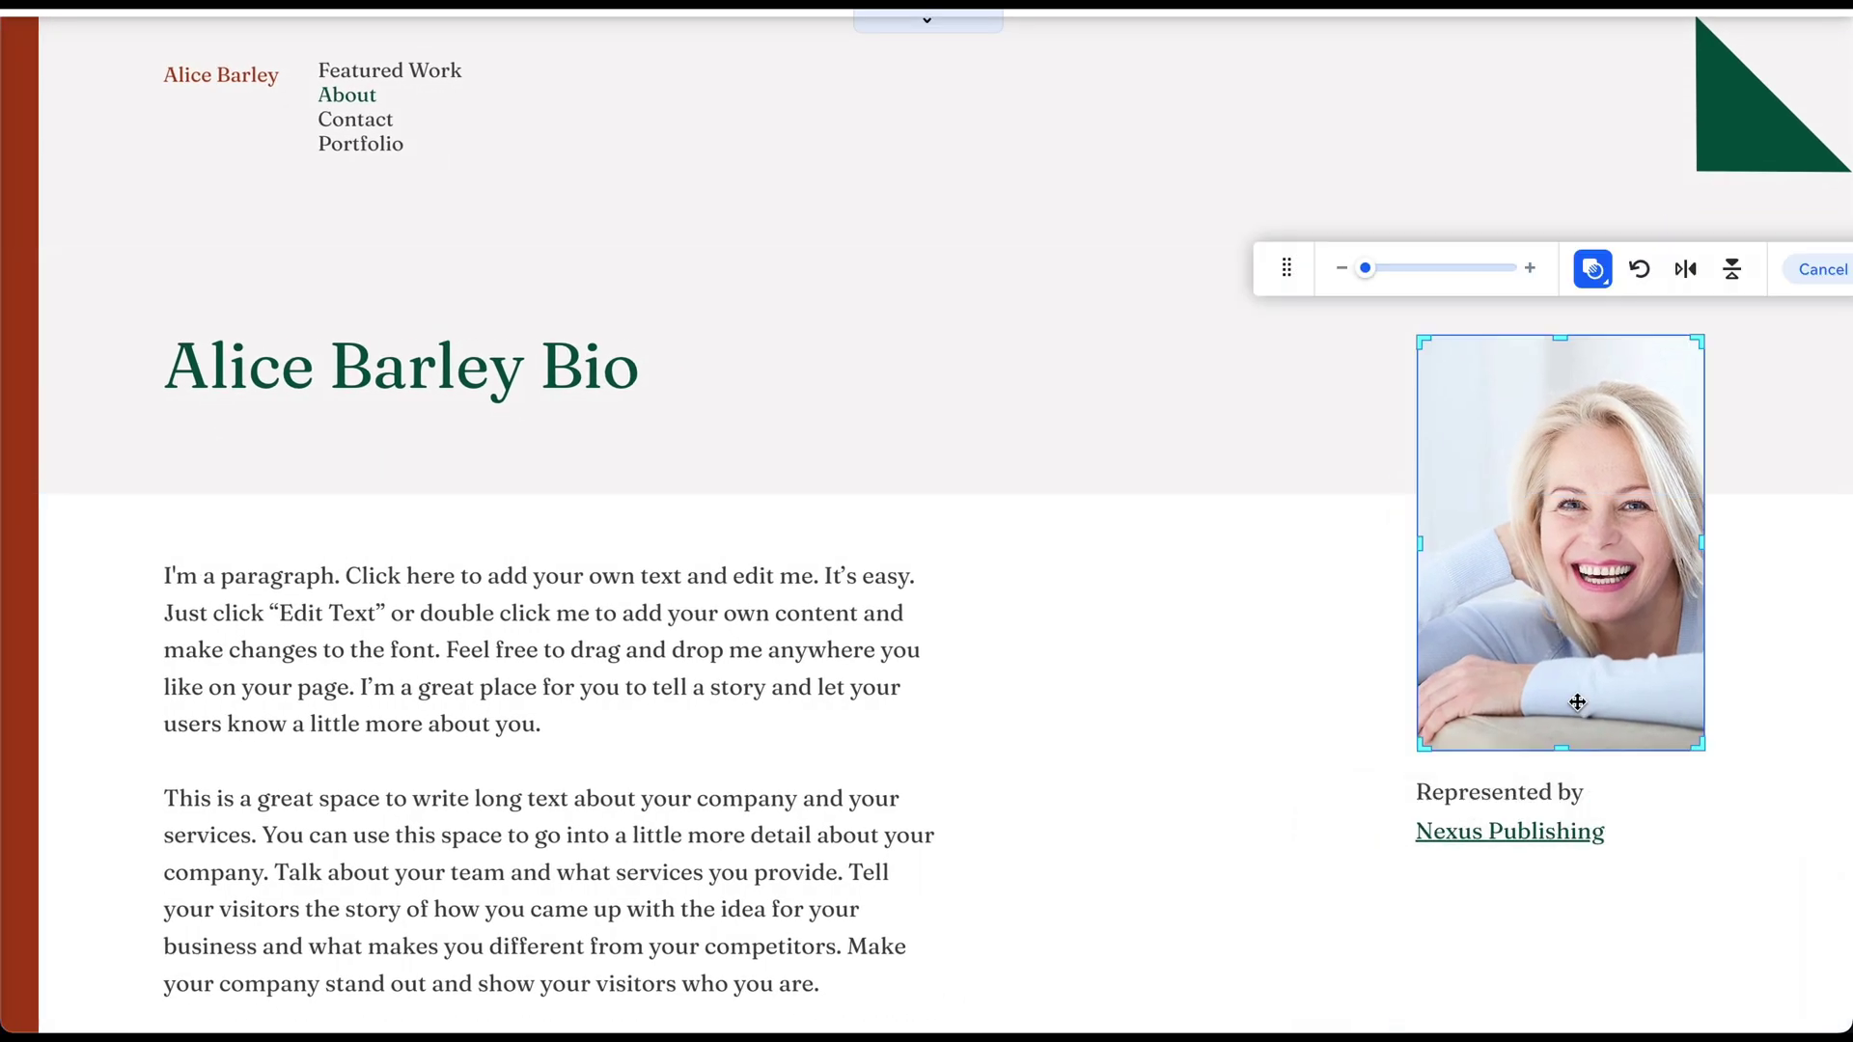
left_click_drag(1588, 662, 1538, 662)
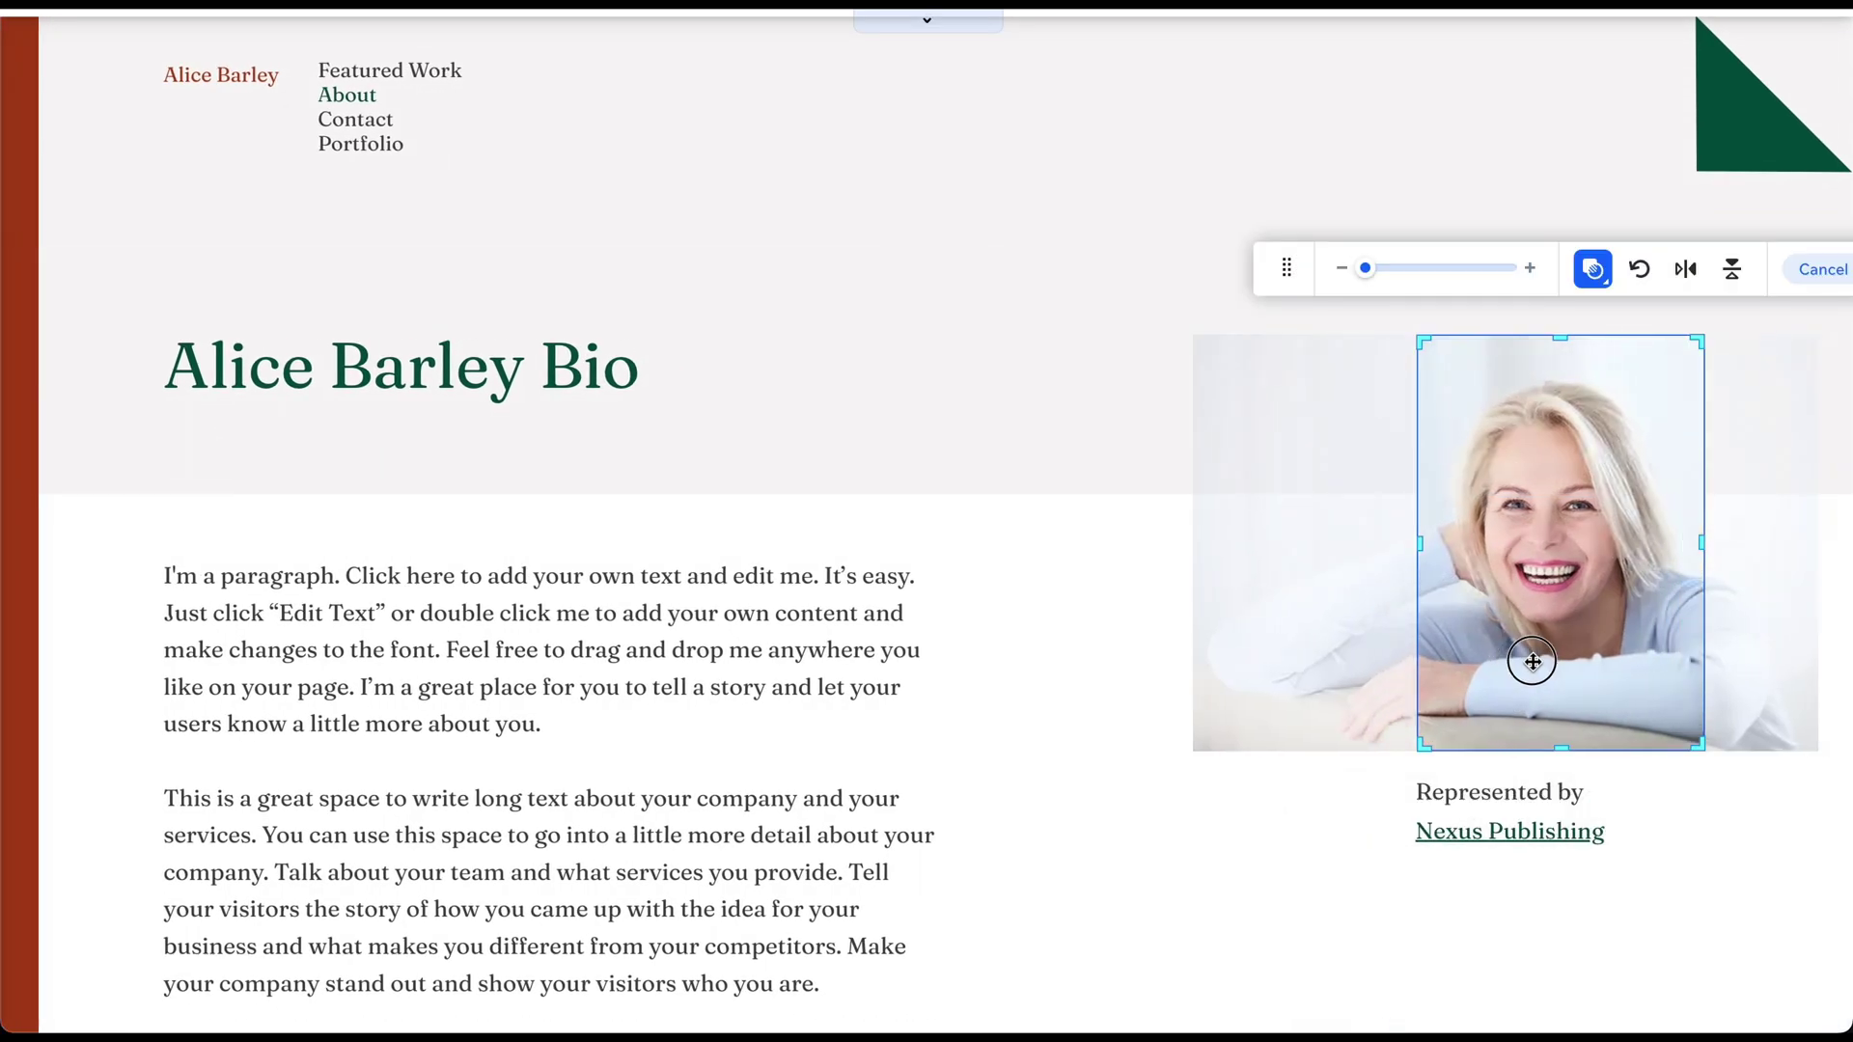
key("Return")
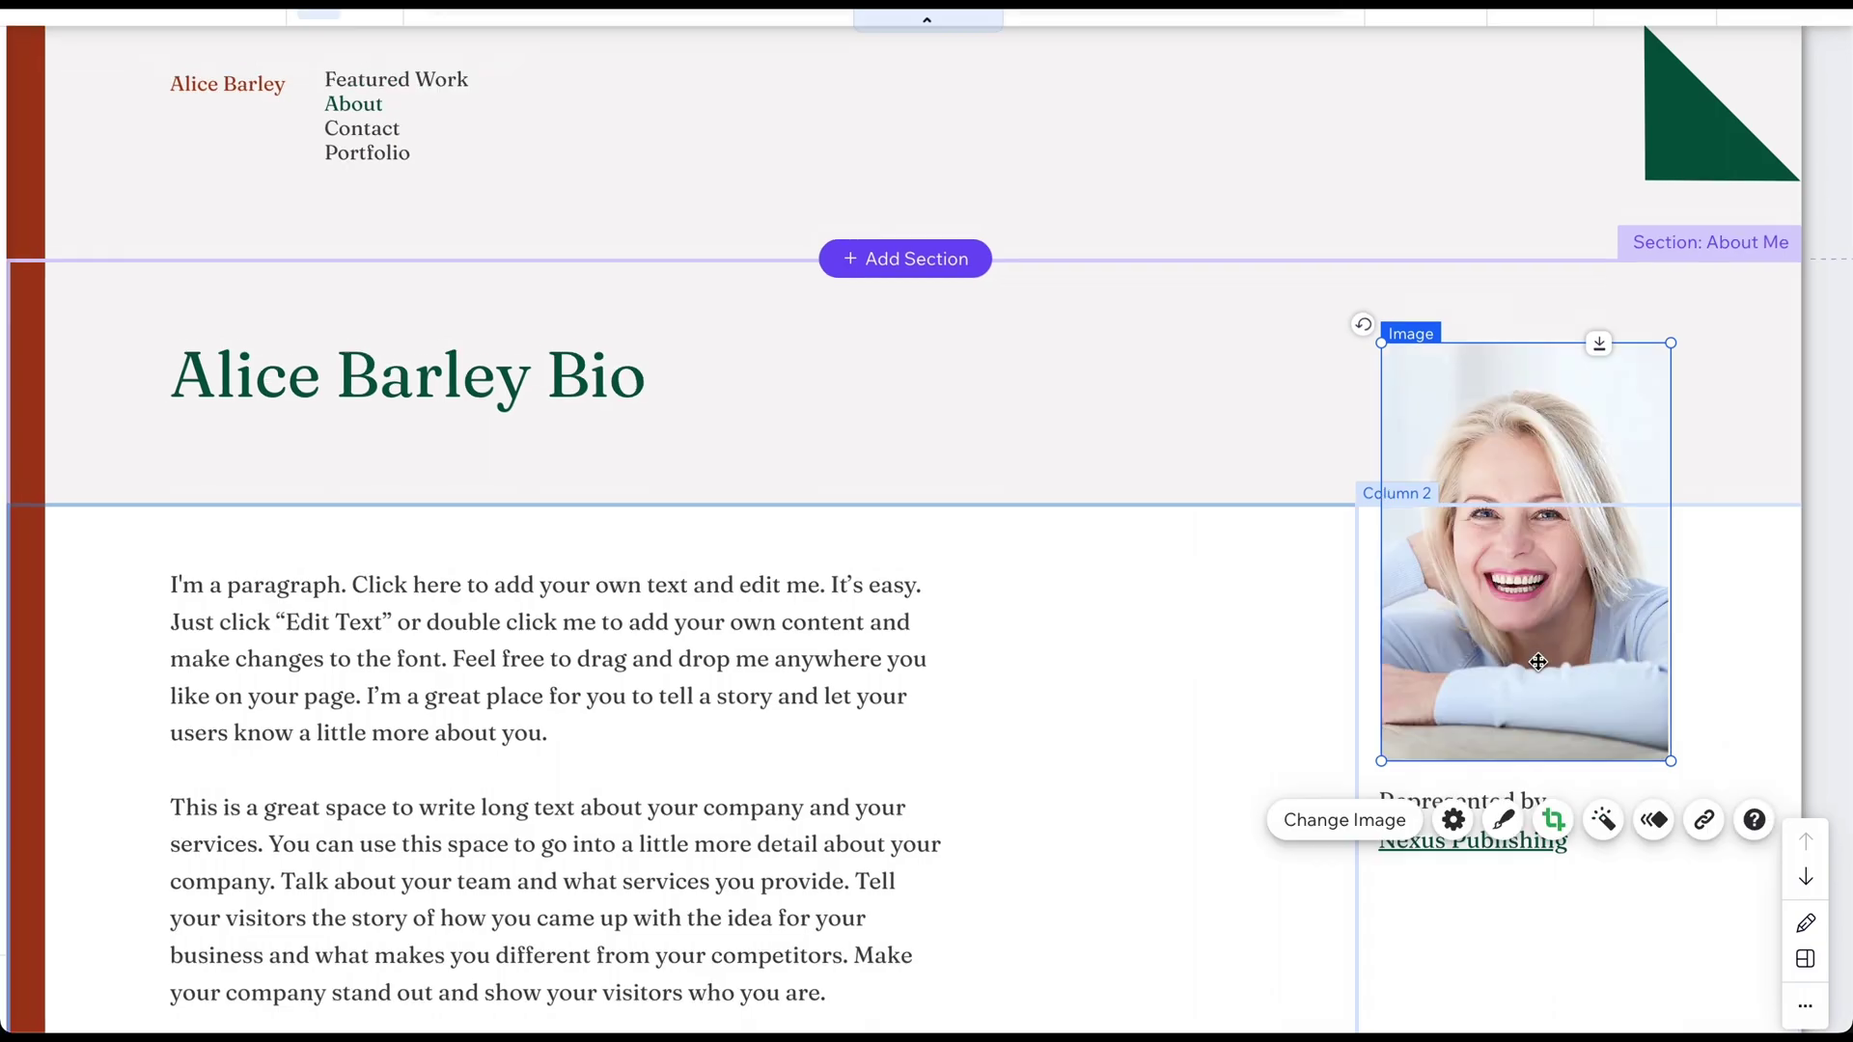
left_click(743, 668)
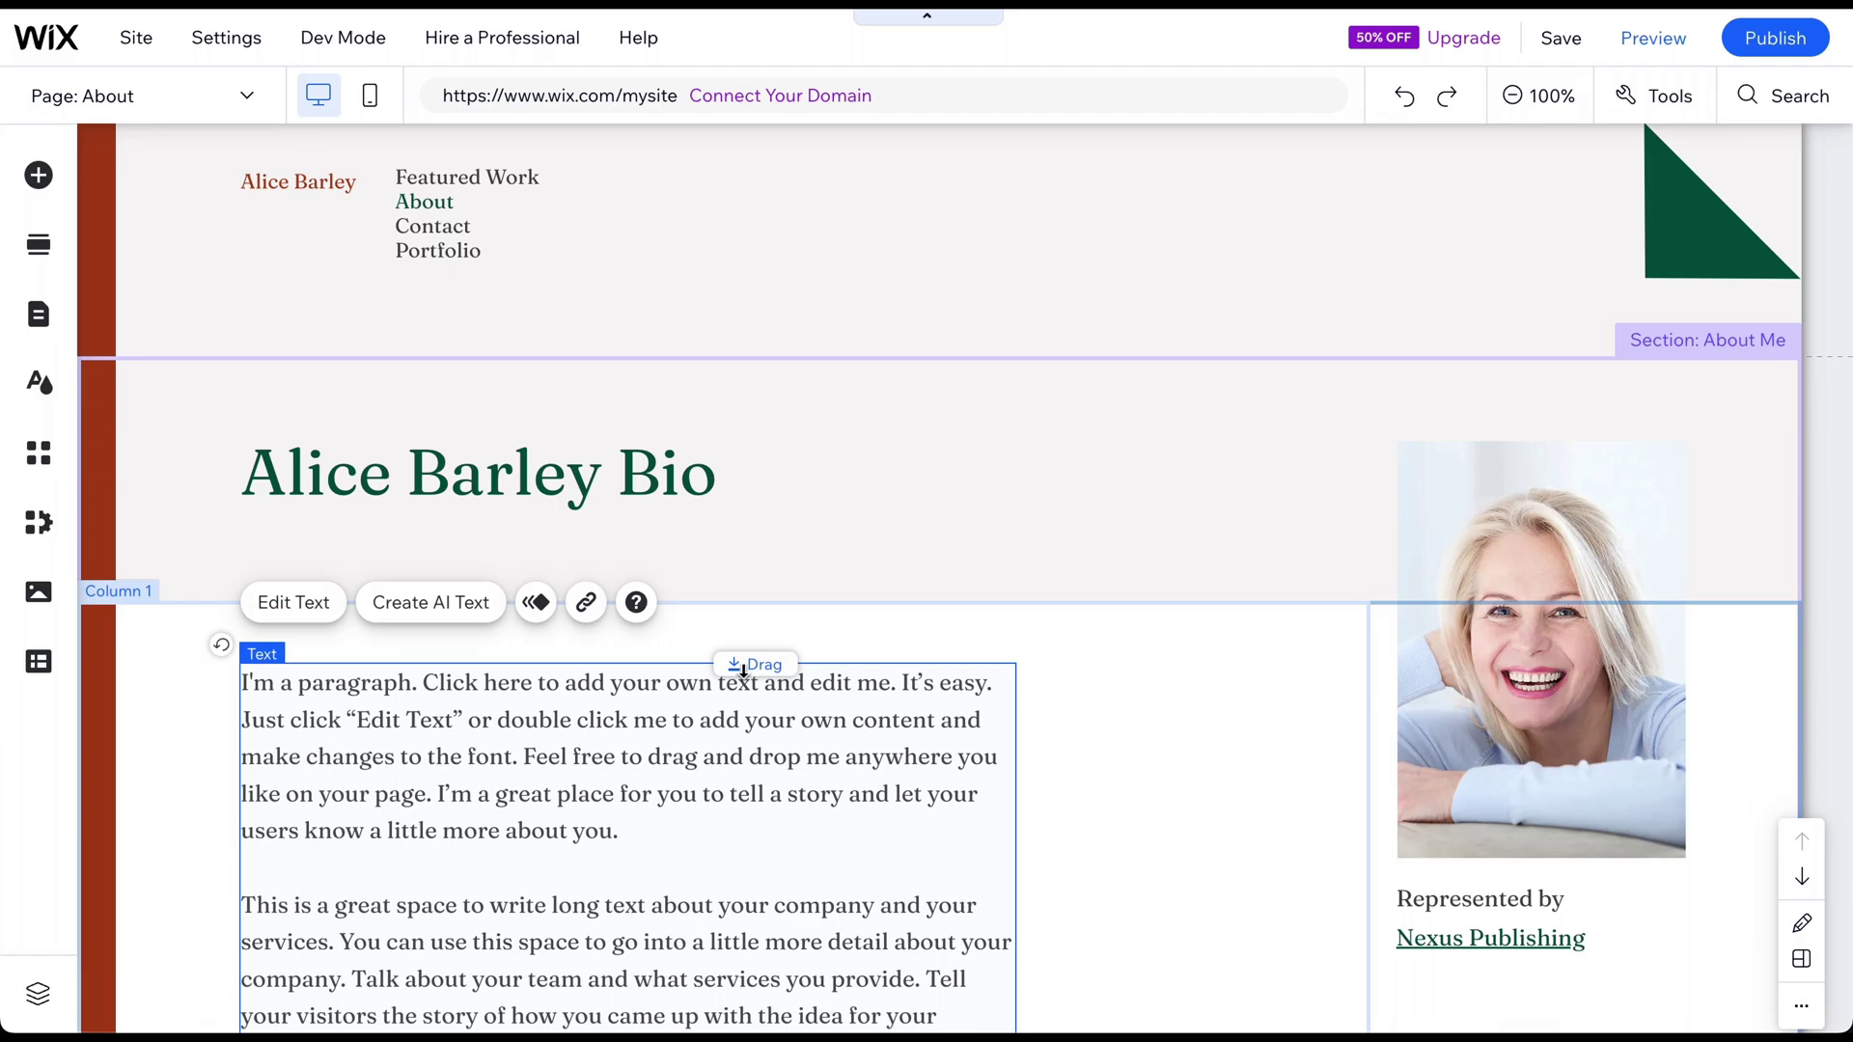
Generate AI text for the bio paragraph with business type 'Content Writer'
left_click(467, 606)
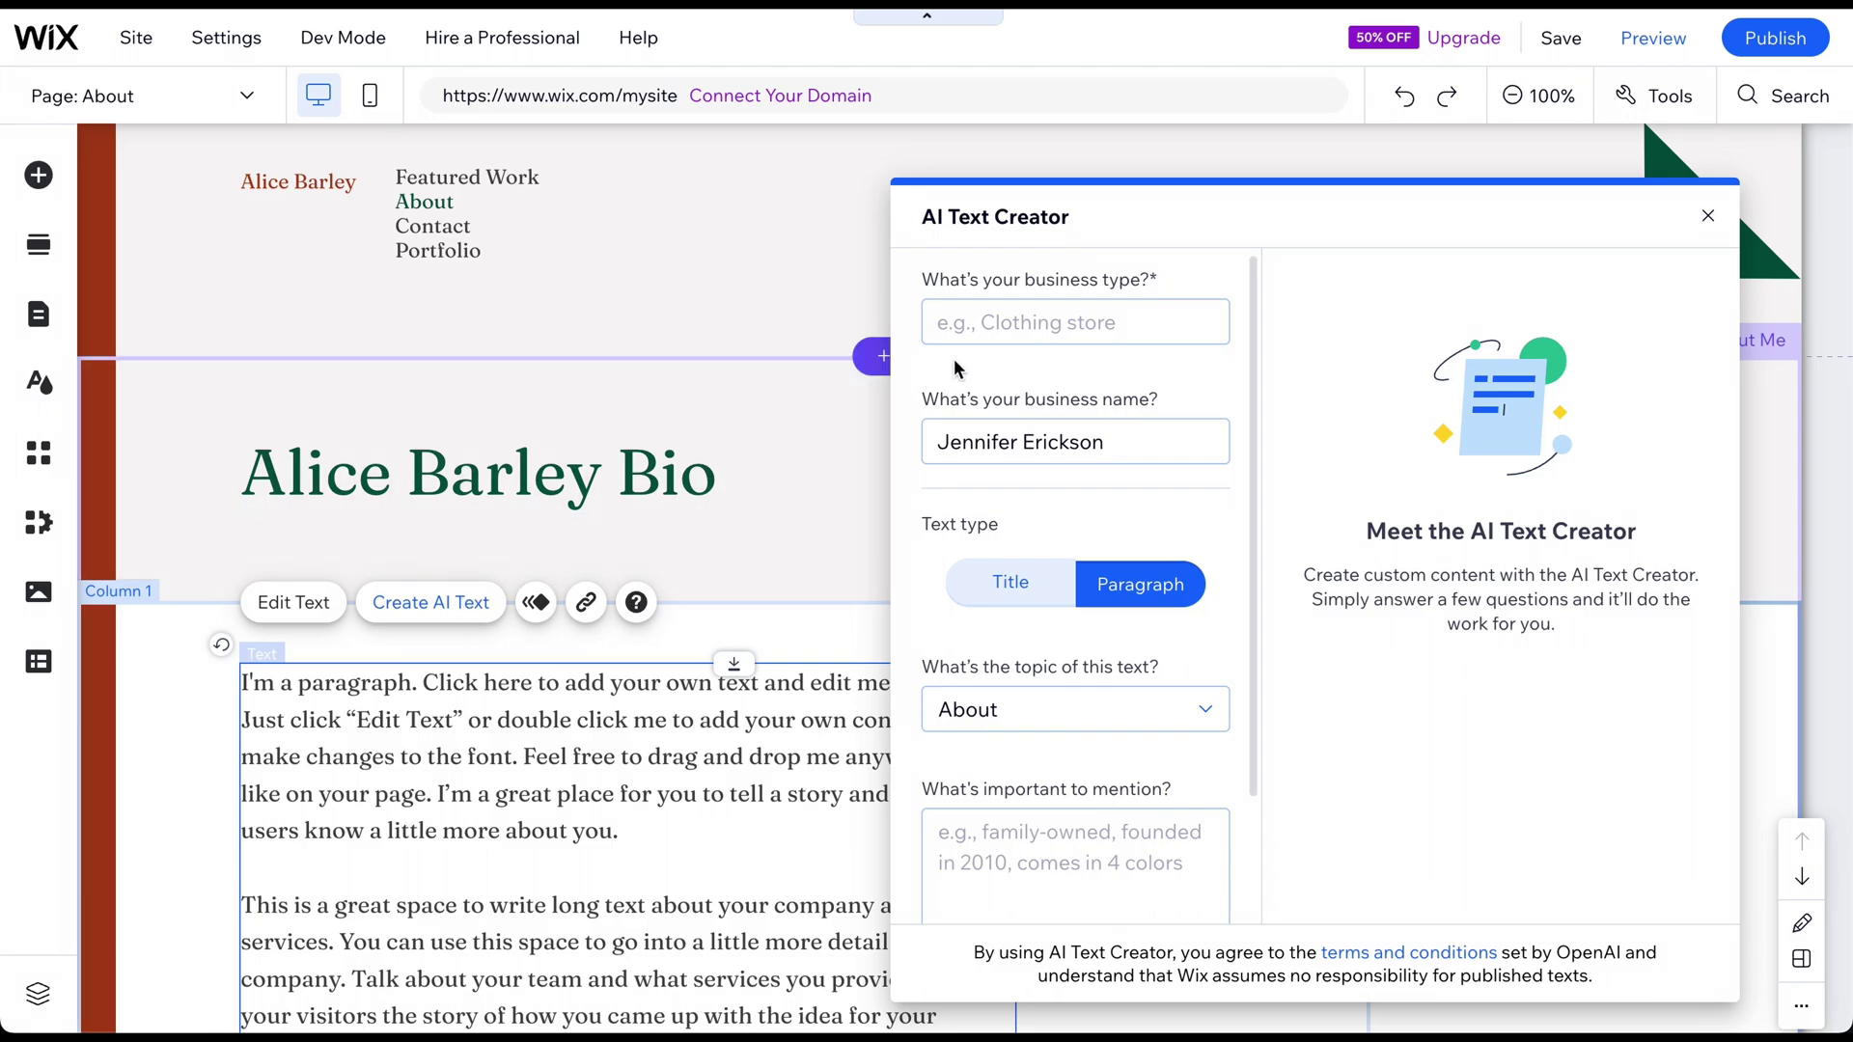
left_click(960, 327)
type("Content")
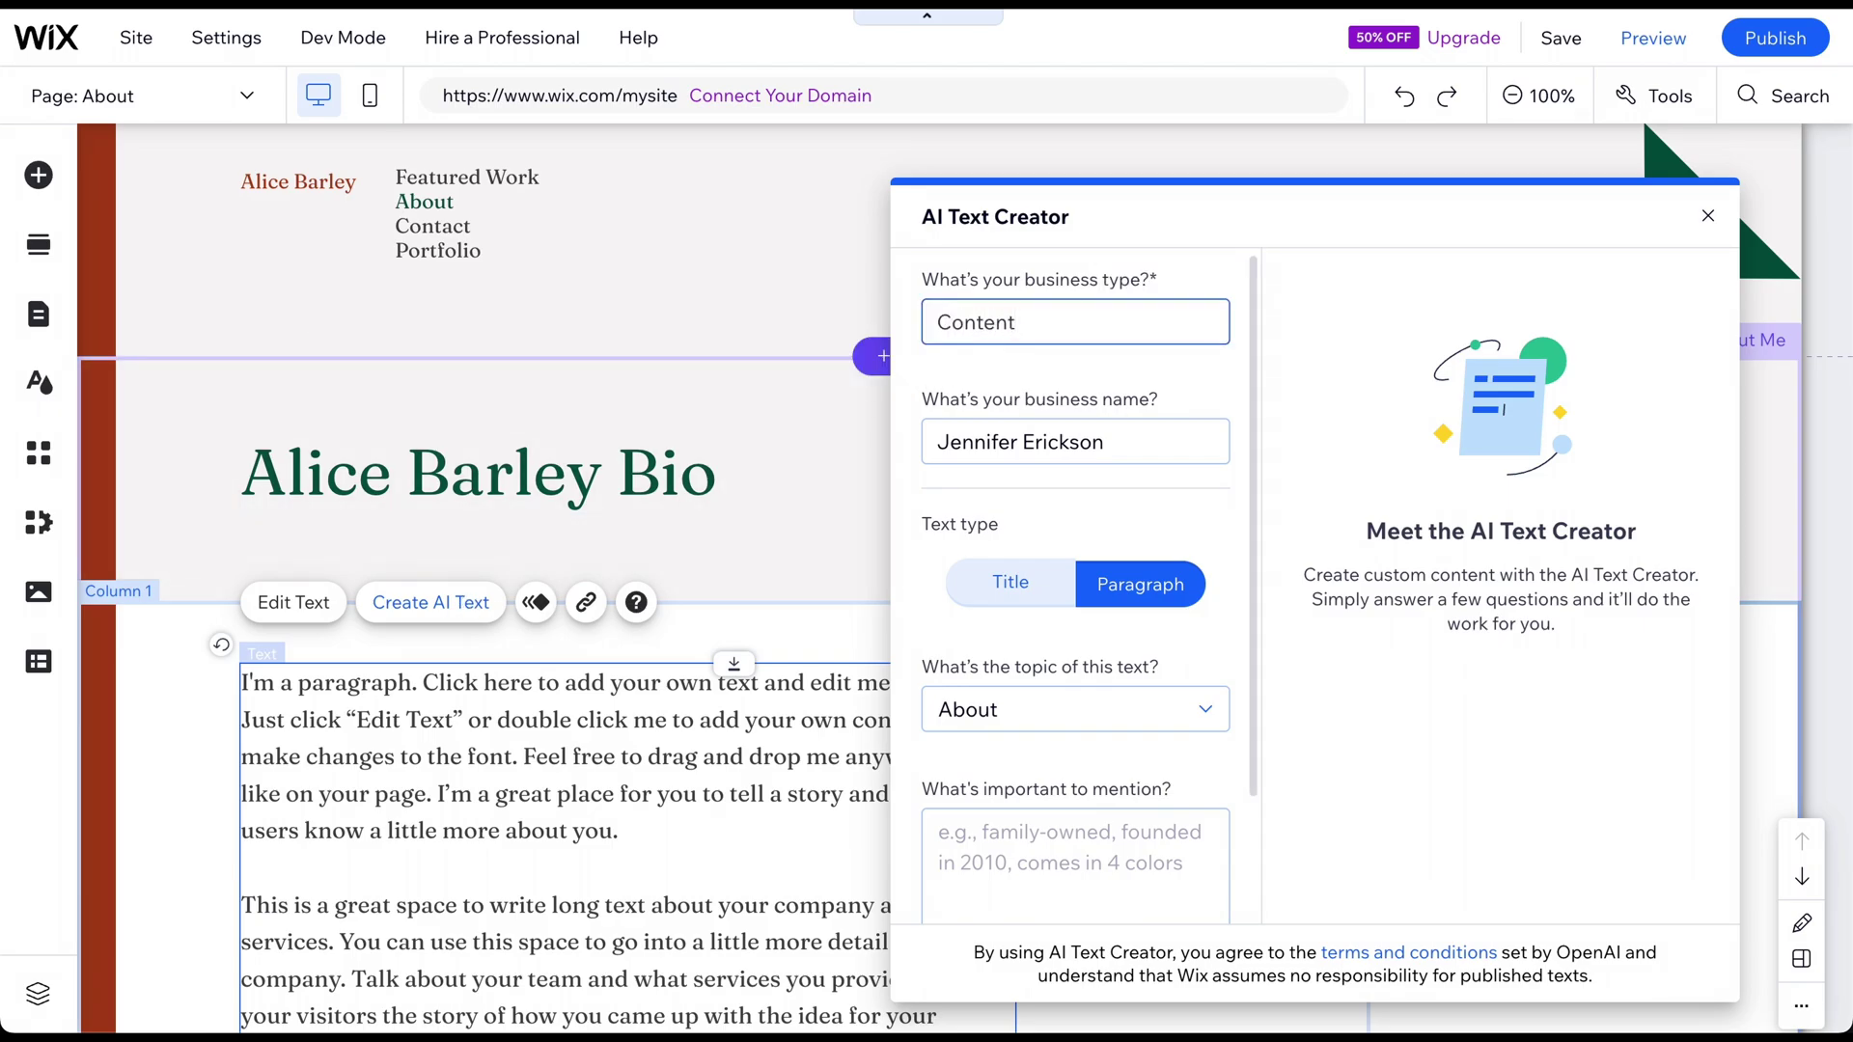
type(" Write")
type("r")
scroll(1076, 579, "down", 2)
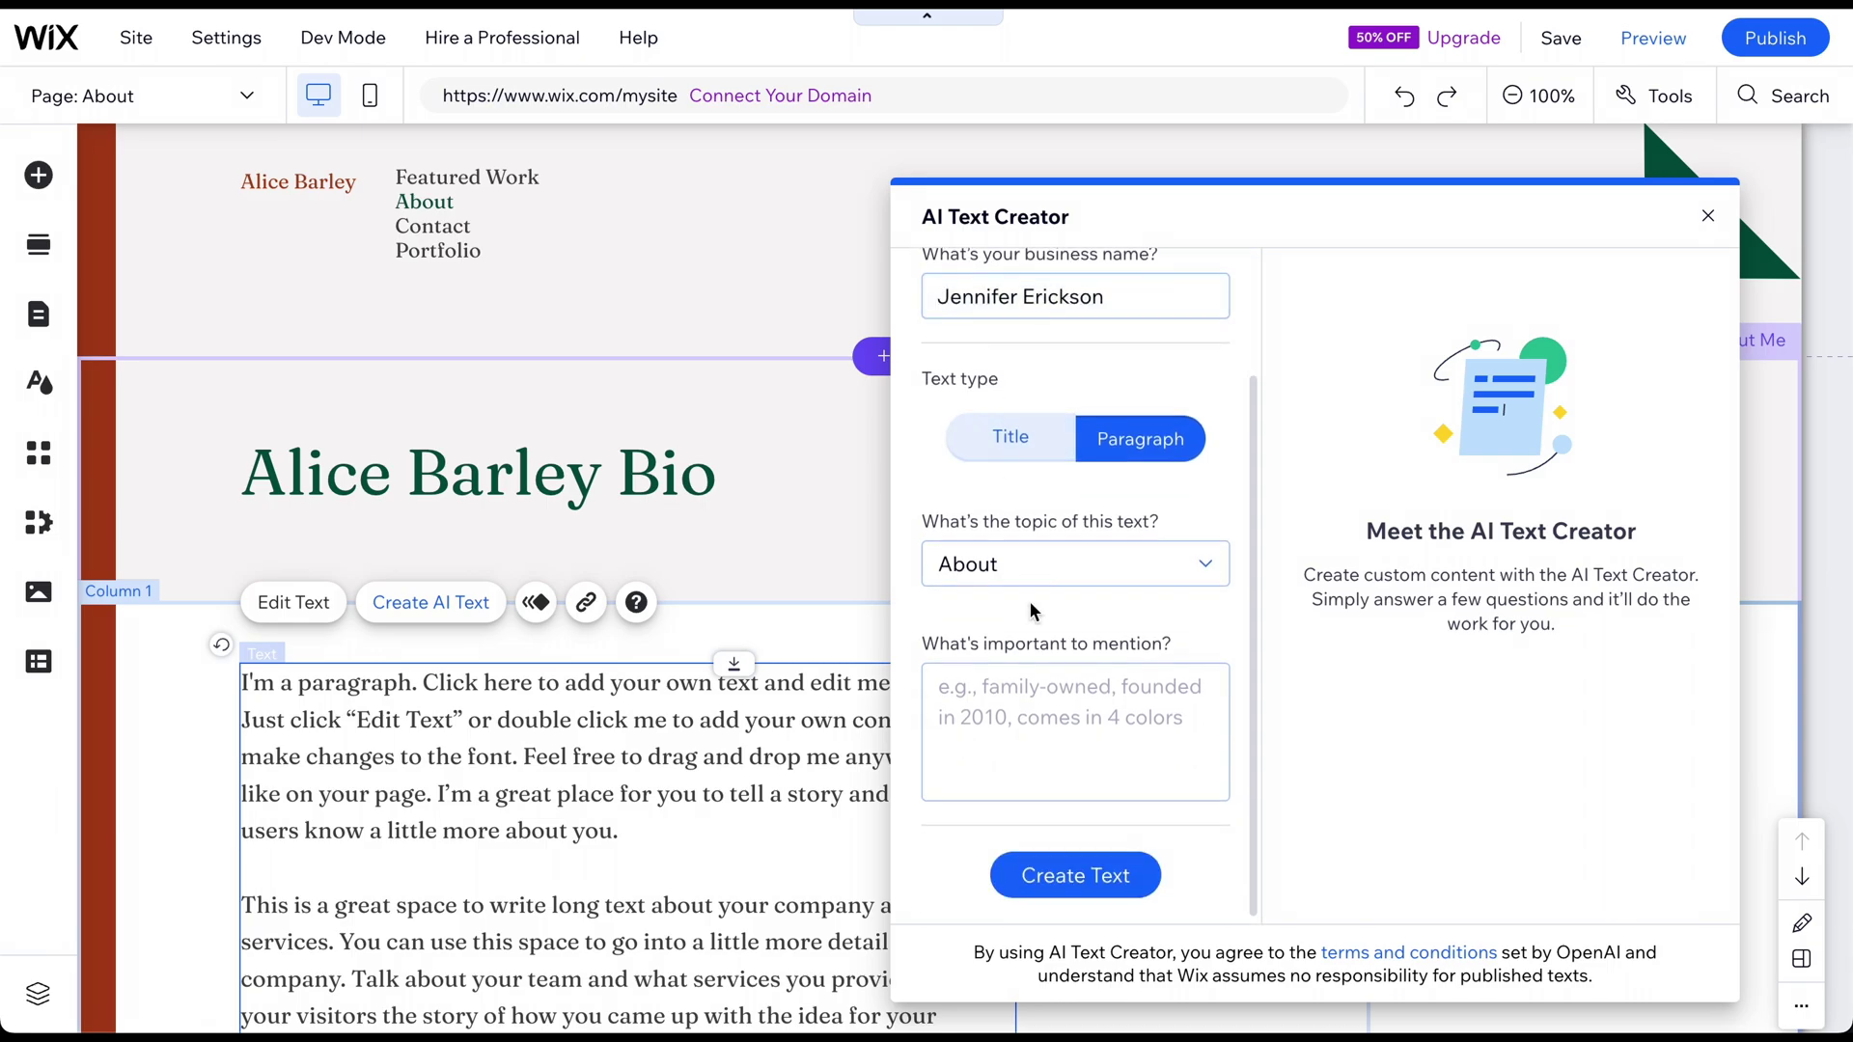
left_click(1074, 878)
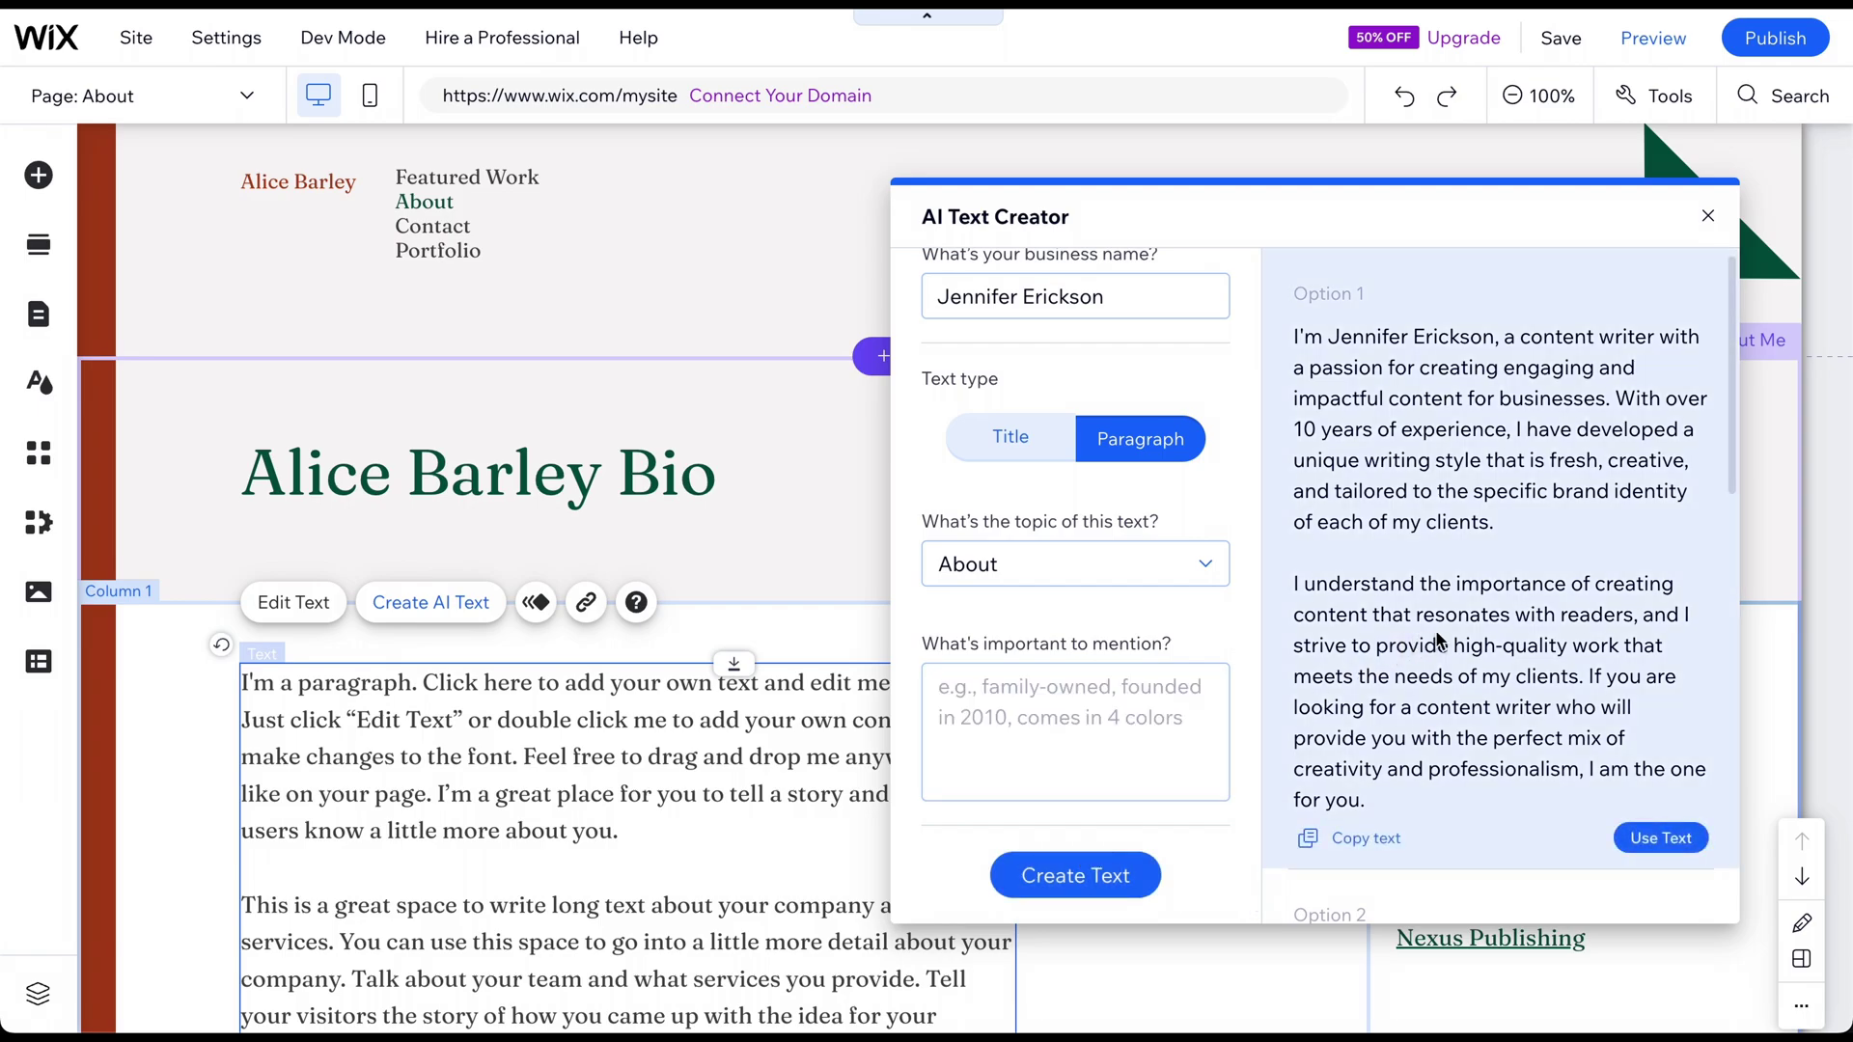
Apply the third AI suggestion (Option 3) to the bio paragraph and review it
scroll(1434, 629, "down", 1)
scroll(1434, 632, "down", 3)
scroll(1434, 629, "down", 5)
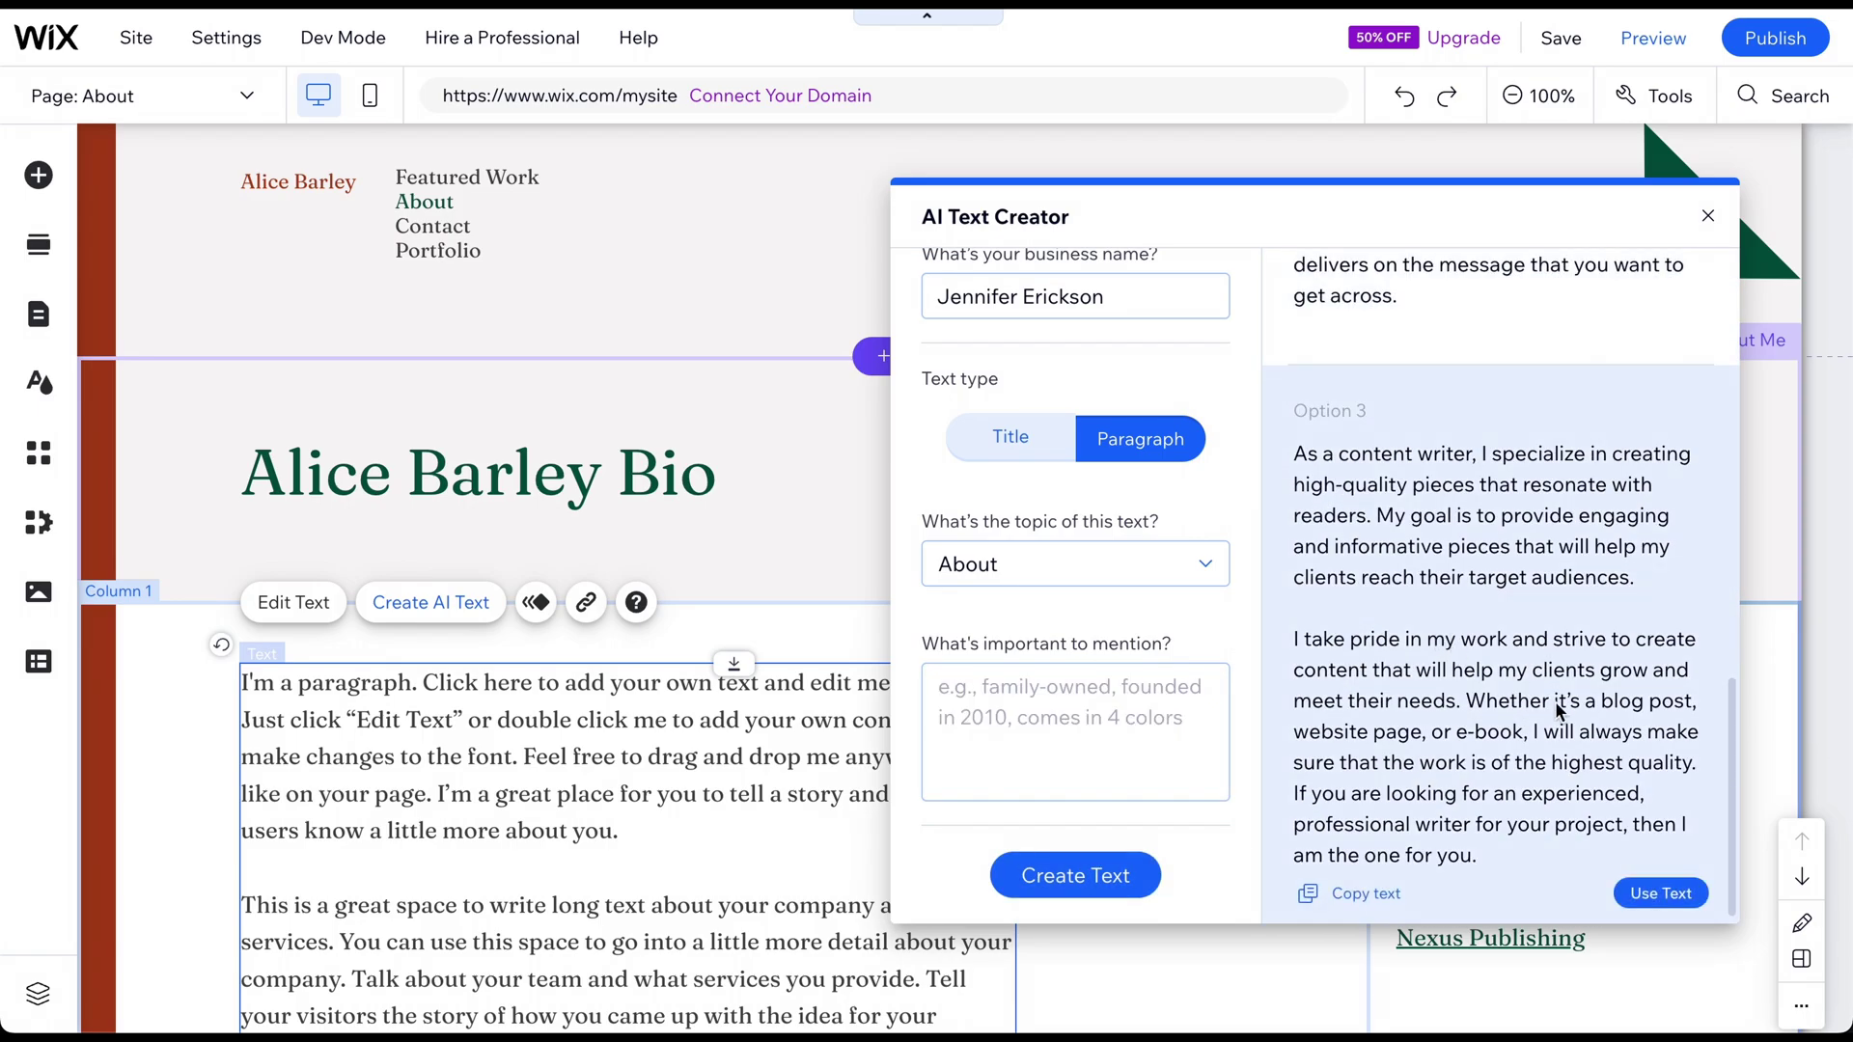
left_click(1680, 896)
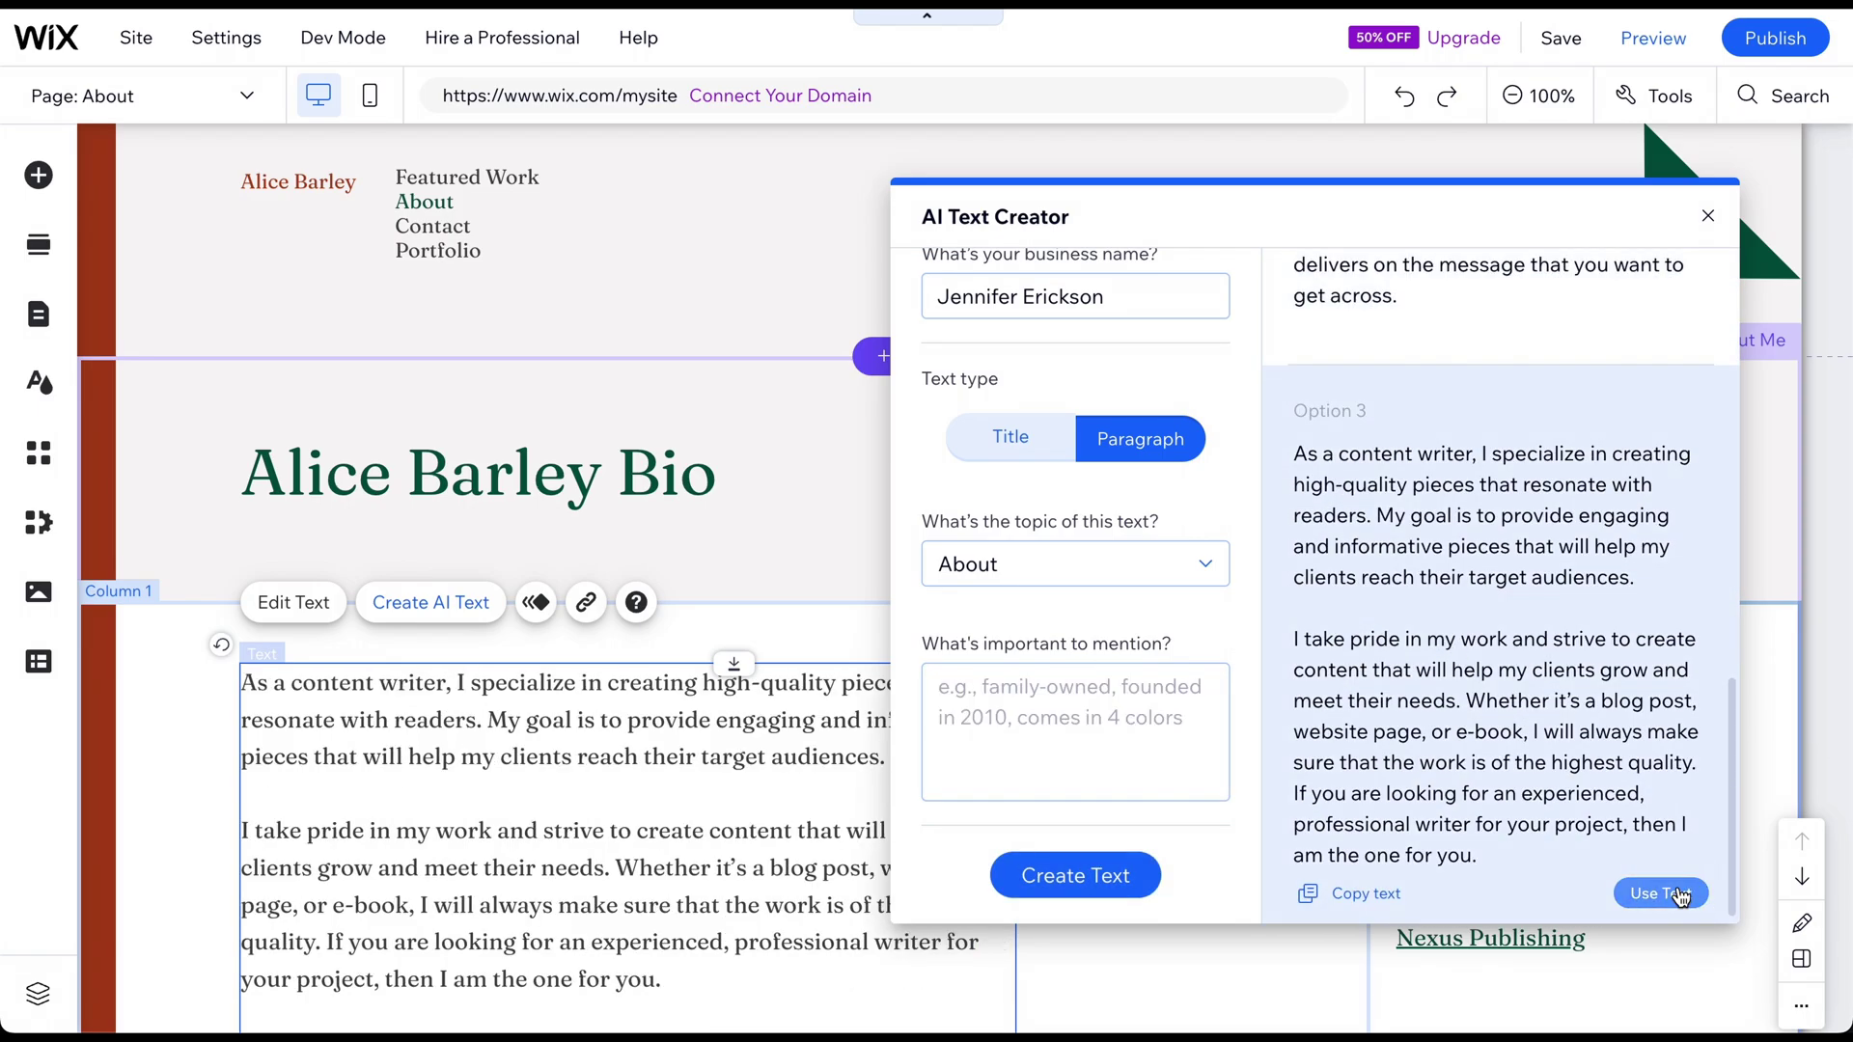
left_click(1708, 216)
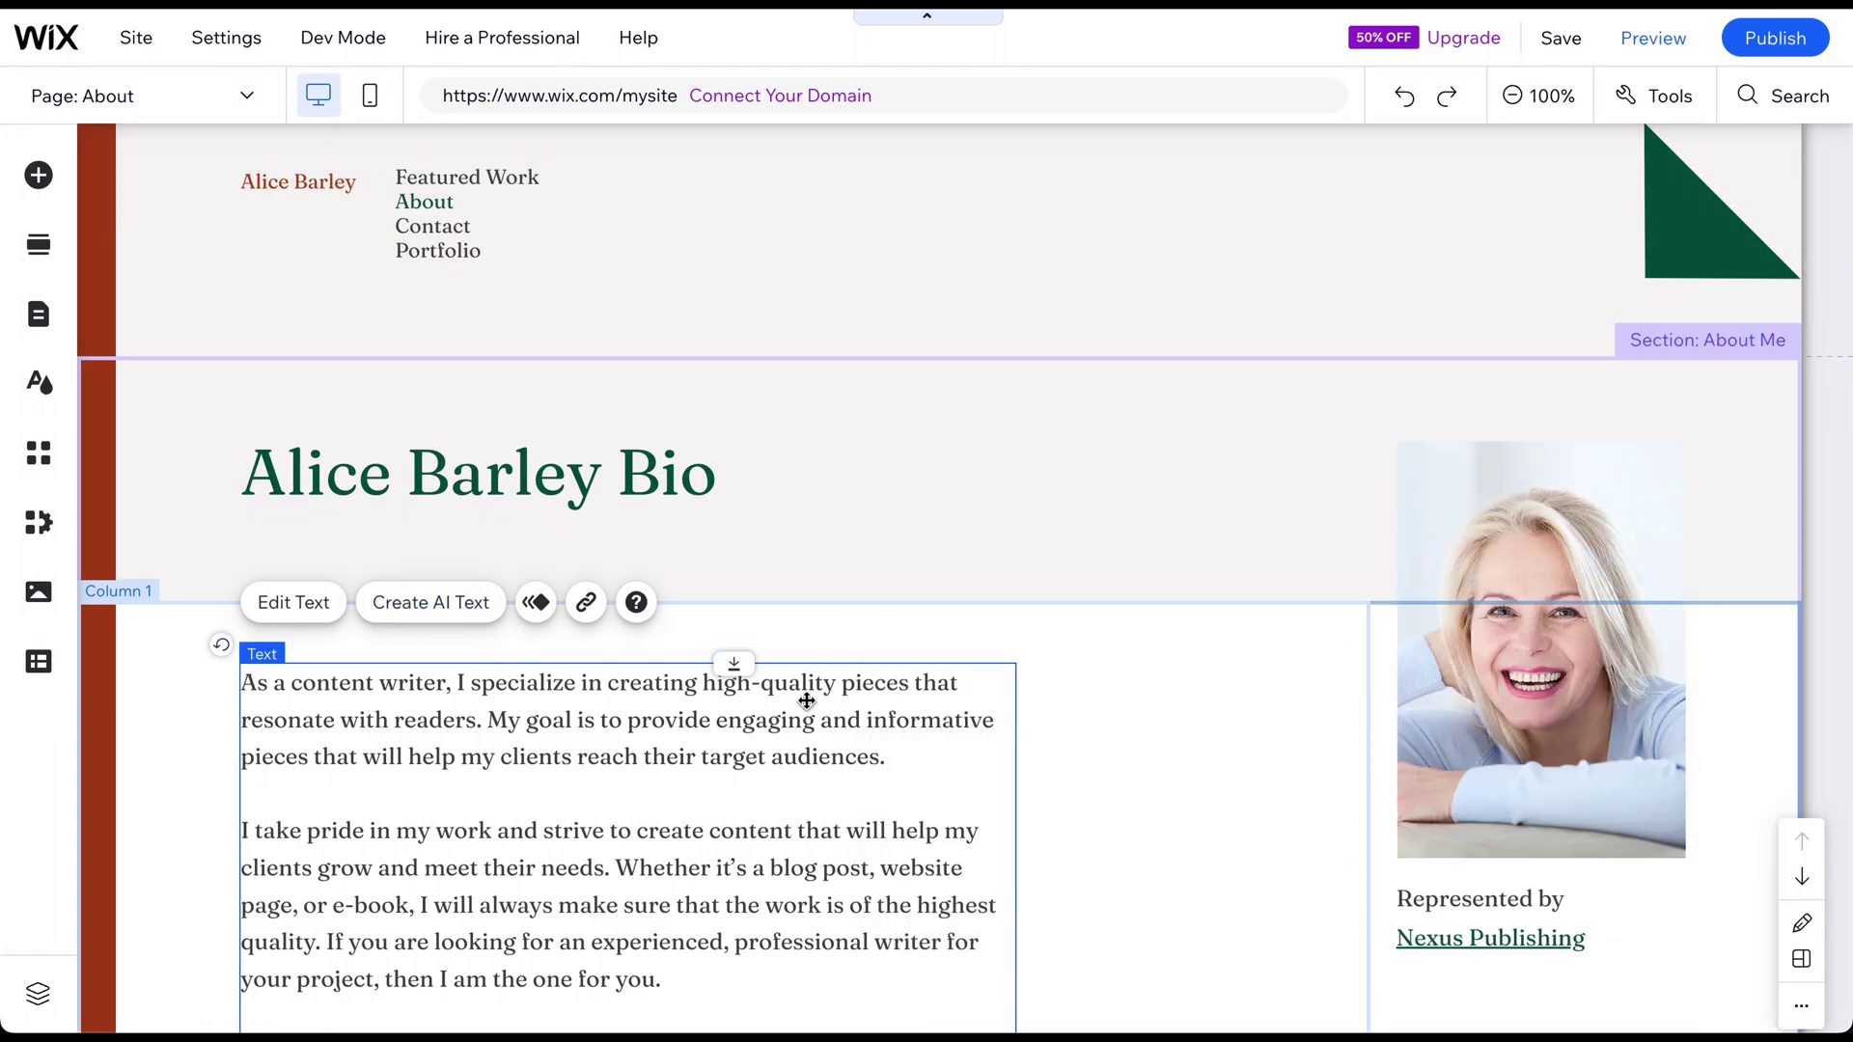
scroll(807, 702, "down", 1)
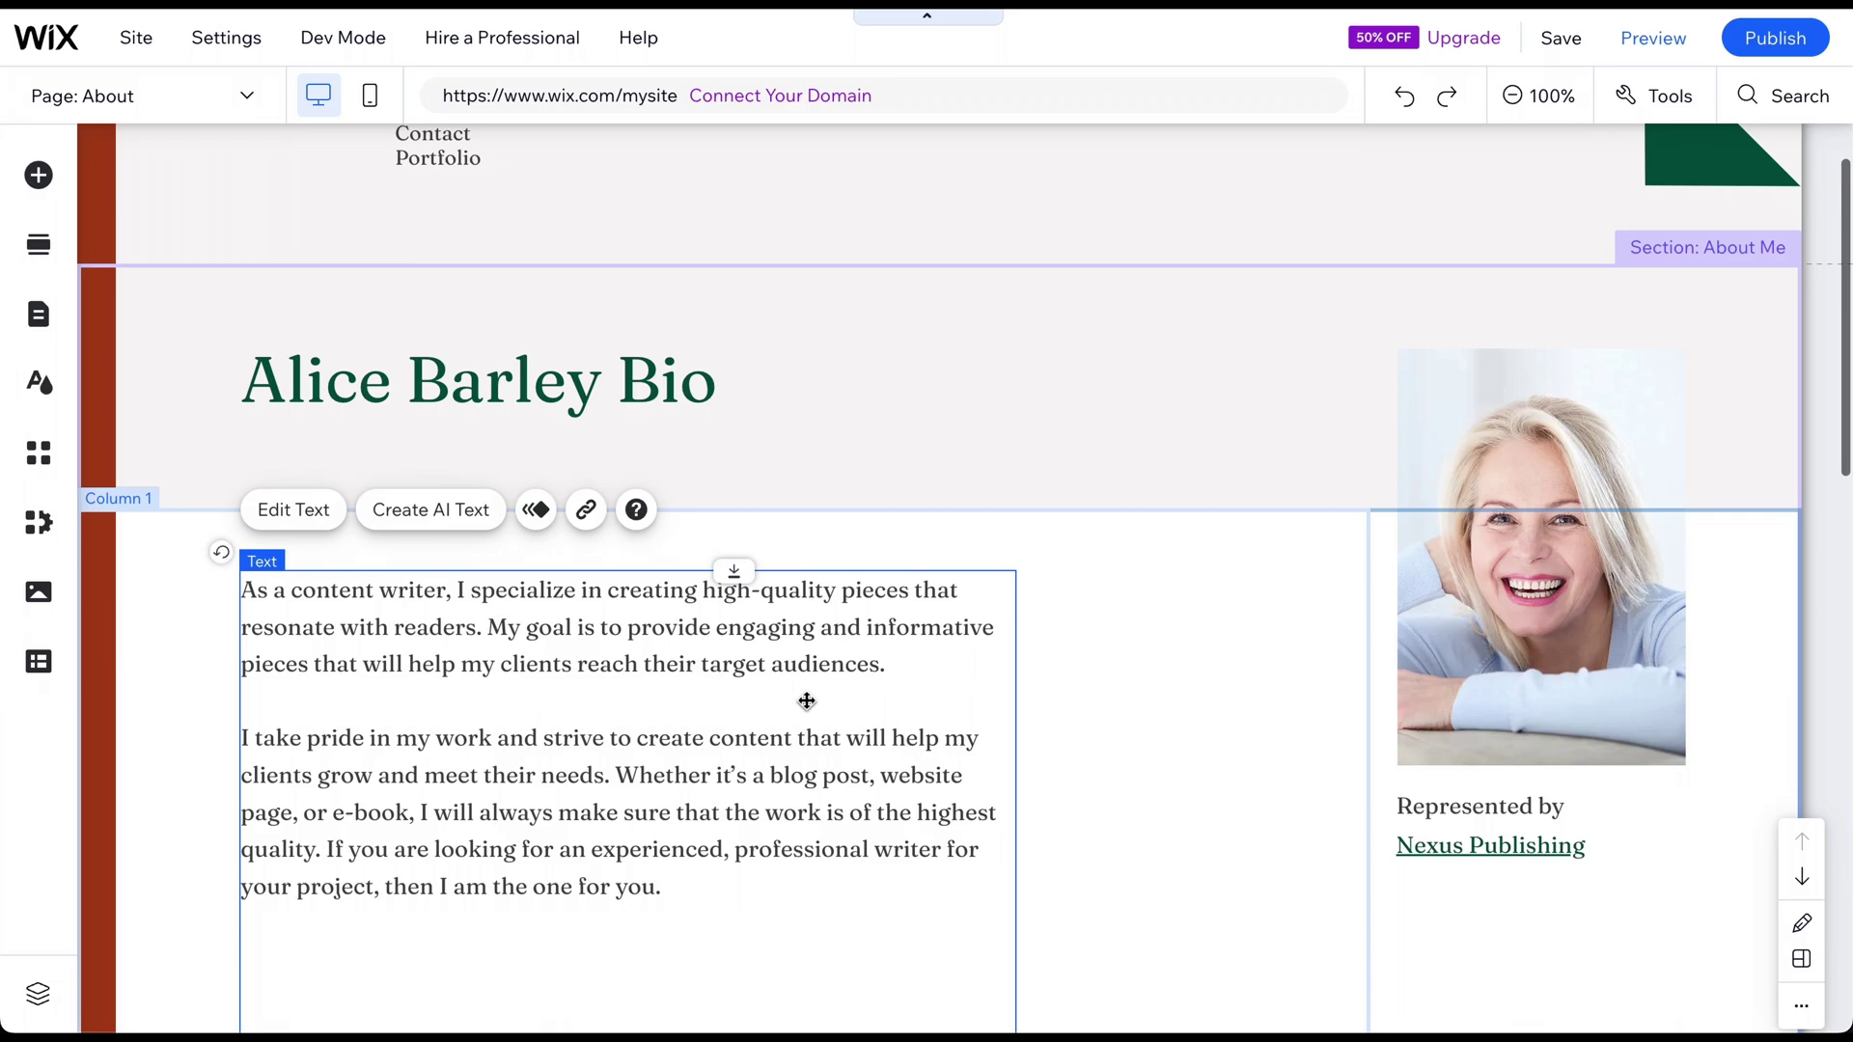
scroll(806, 702, "up", 1)
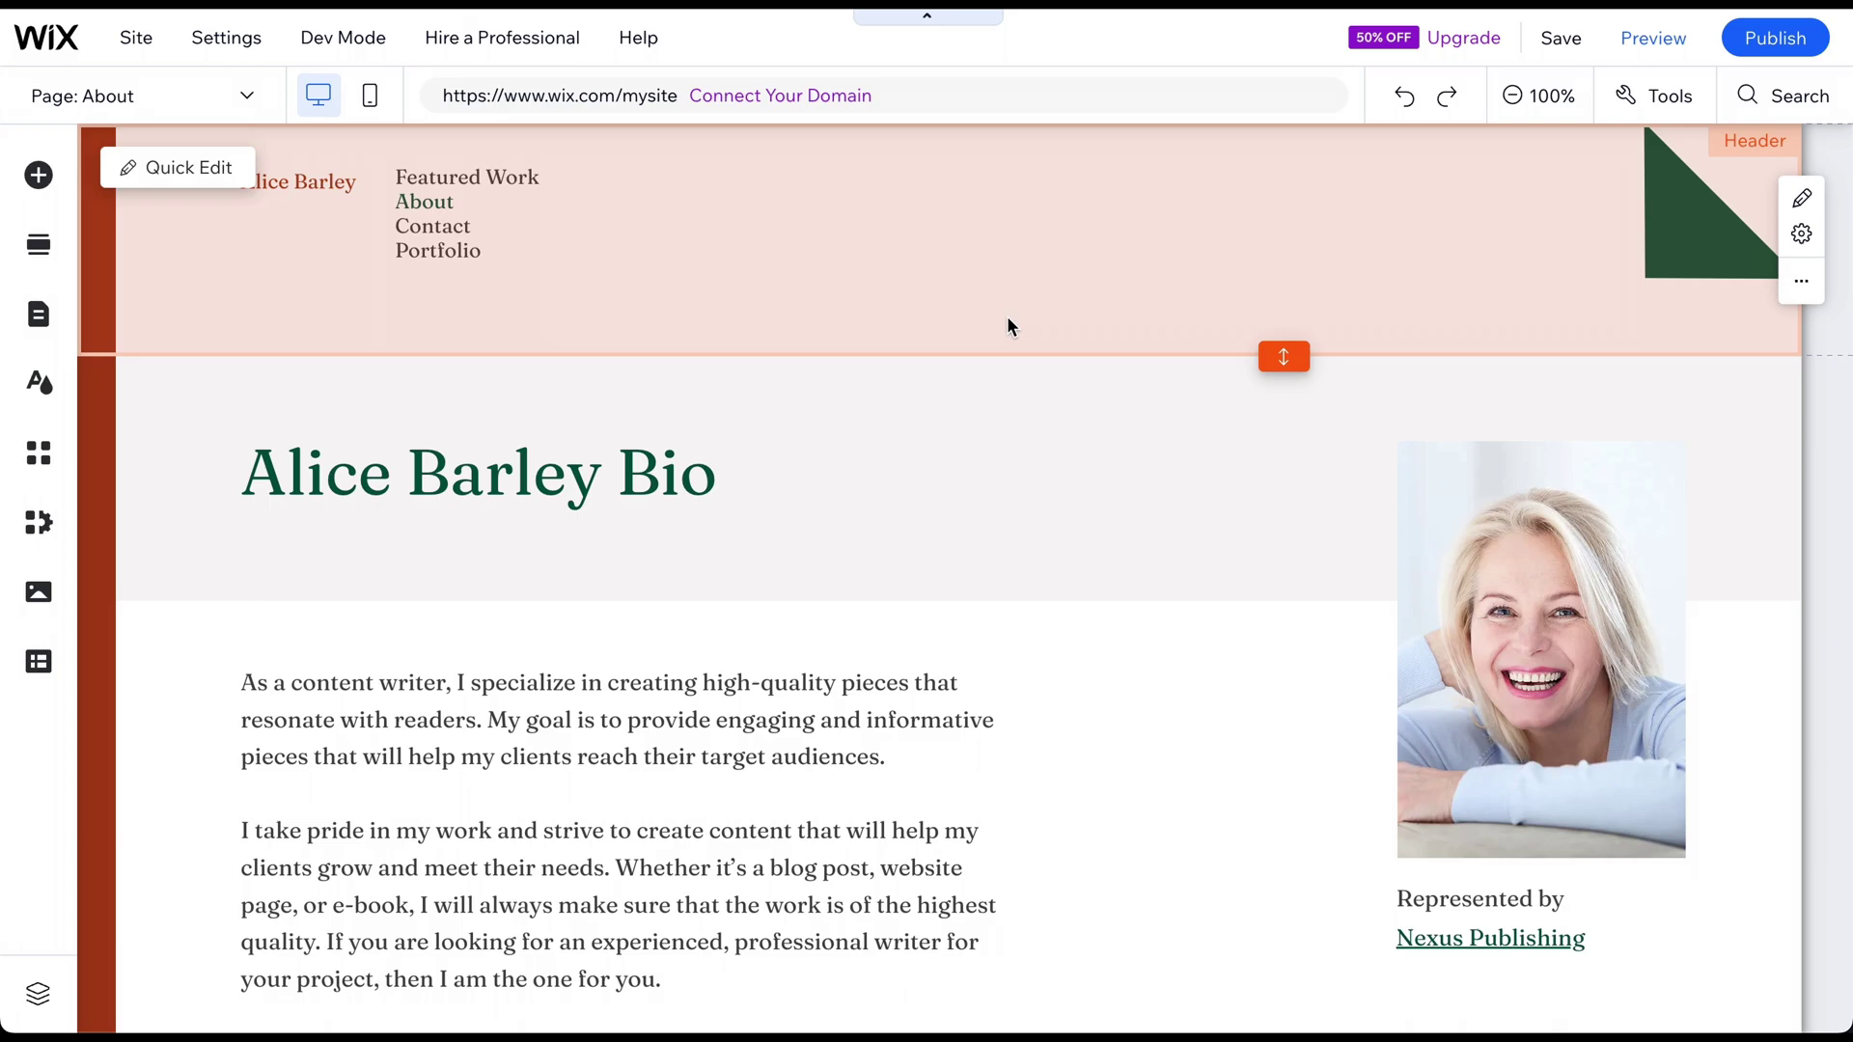
Switch to the Portfolio page from the page dropdown
left_click(239, 96)
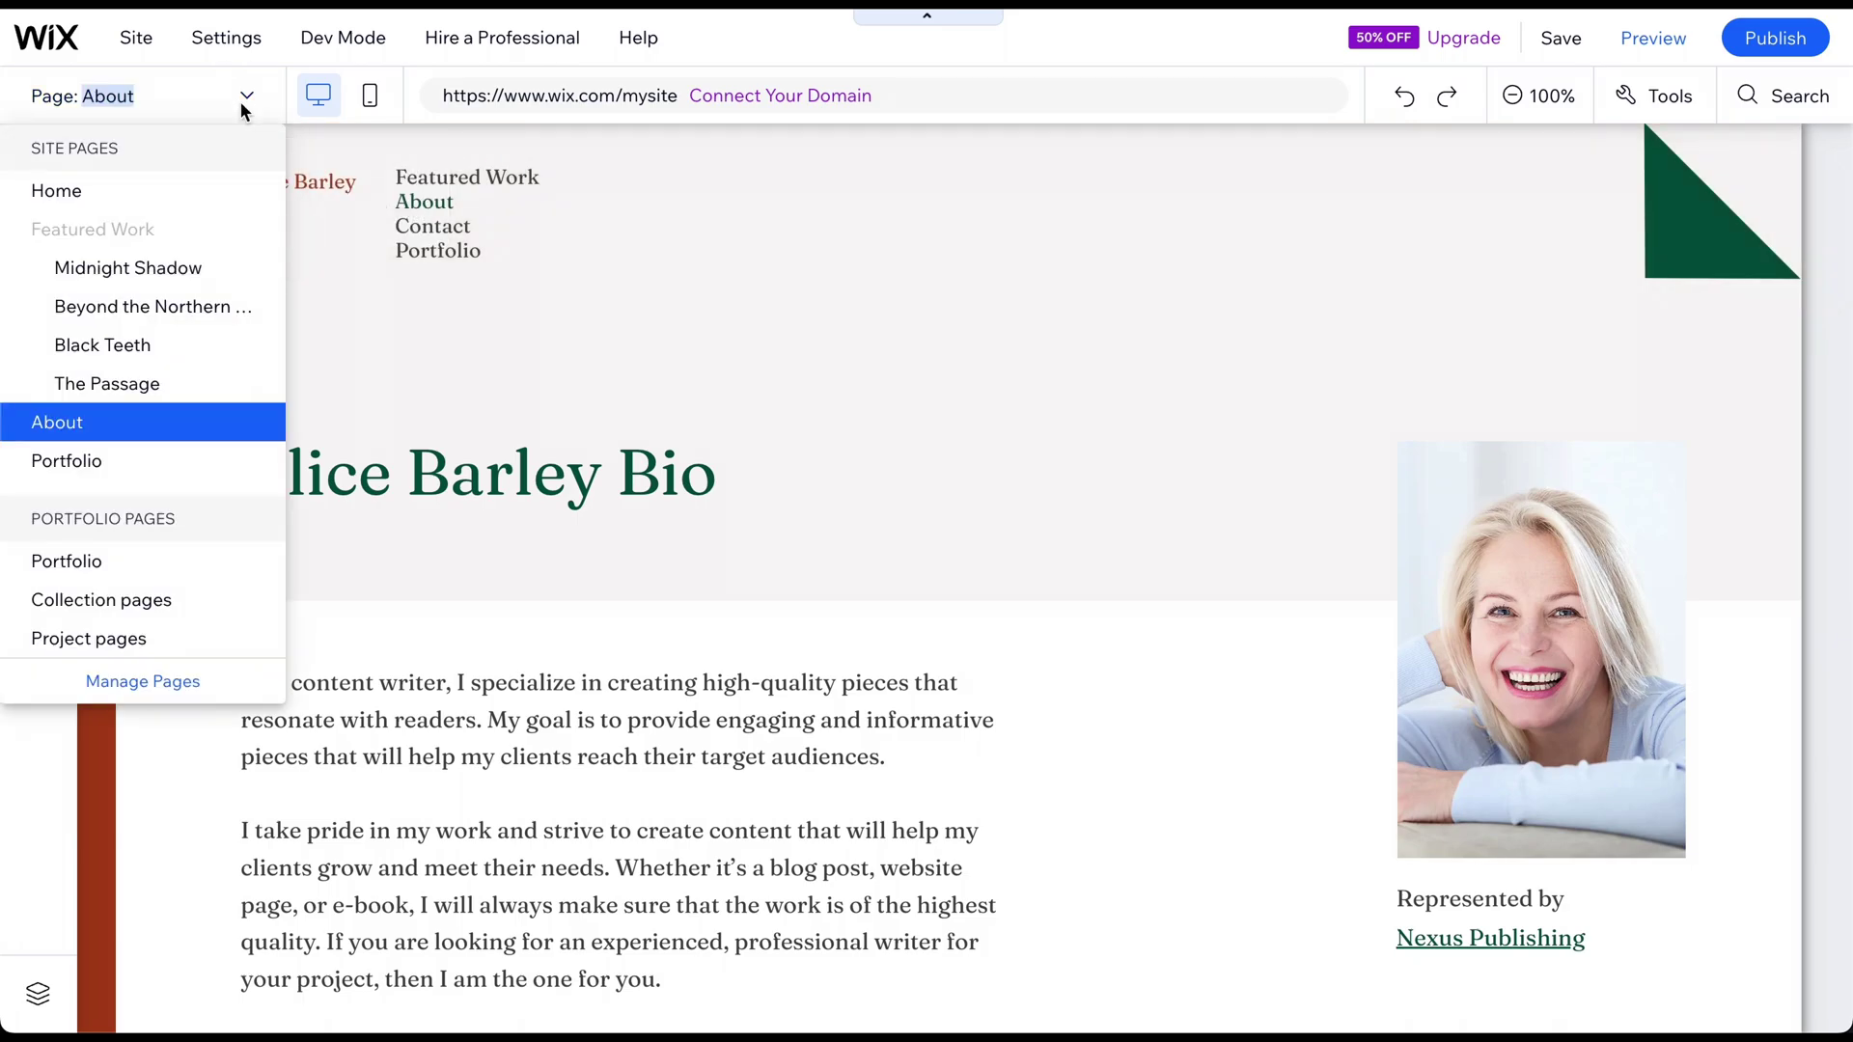
left_click(120, 563)
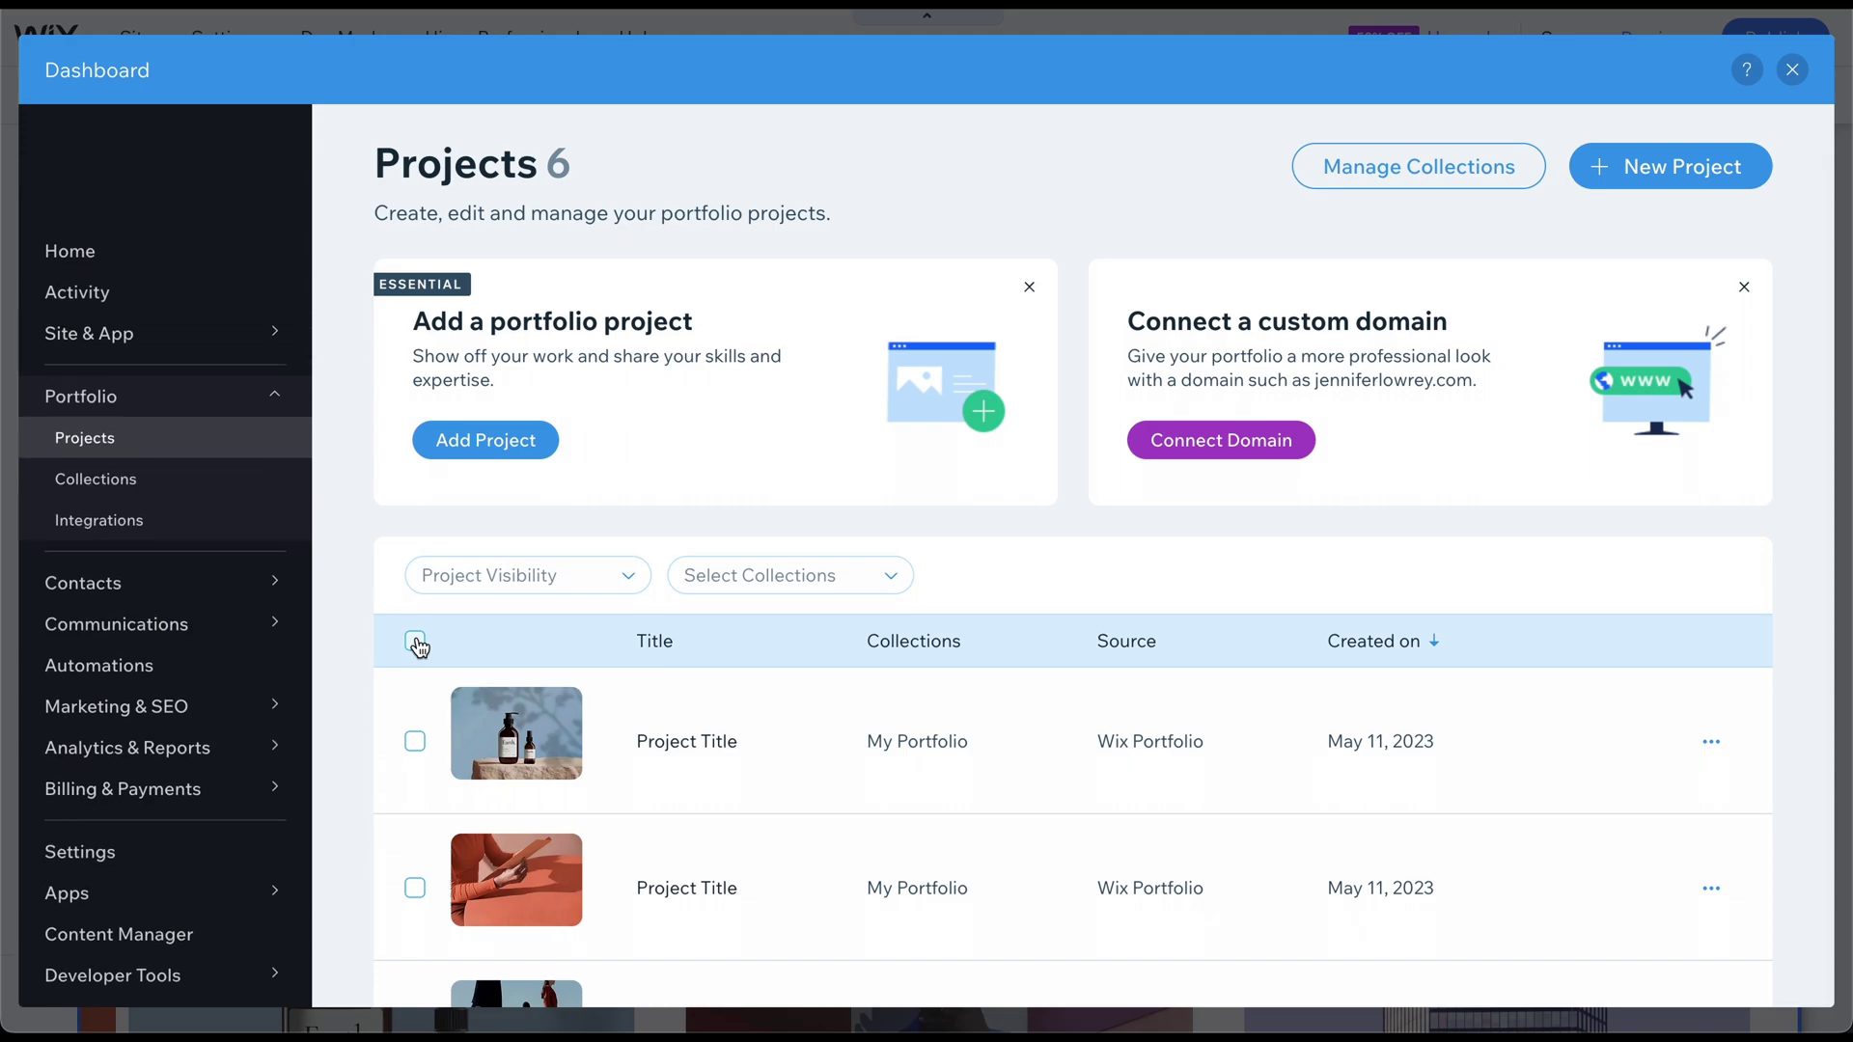
scroll(418, 645, "down", 2)
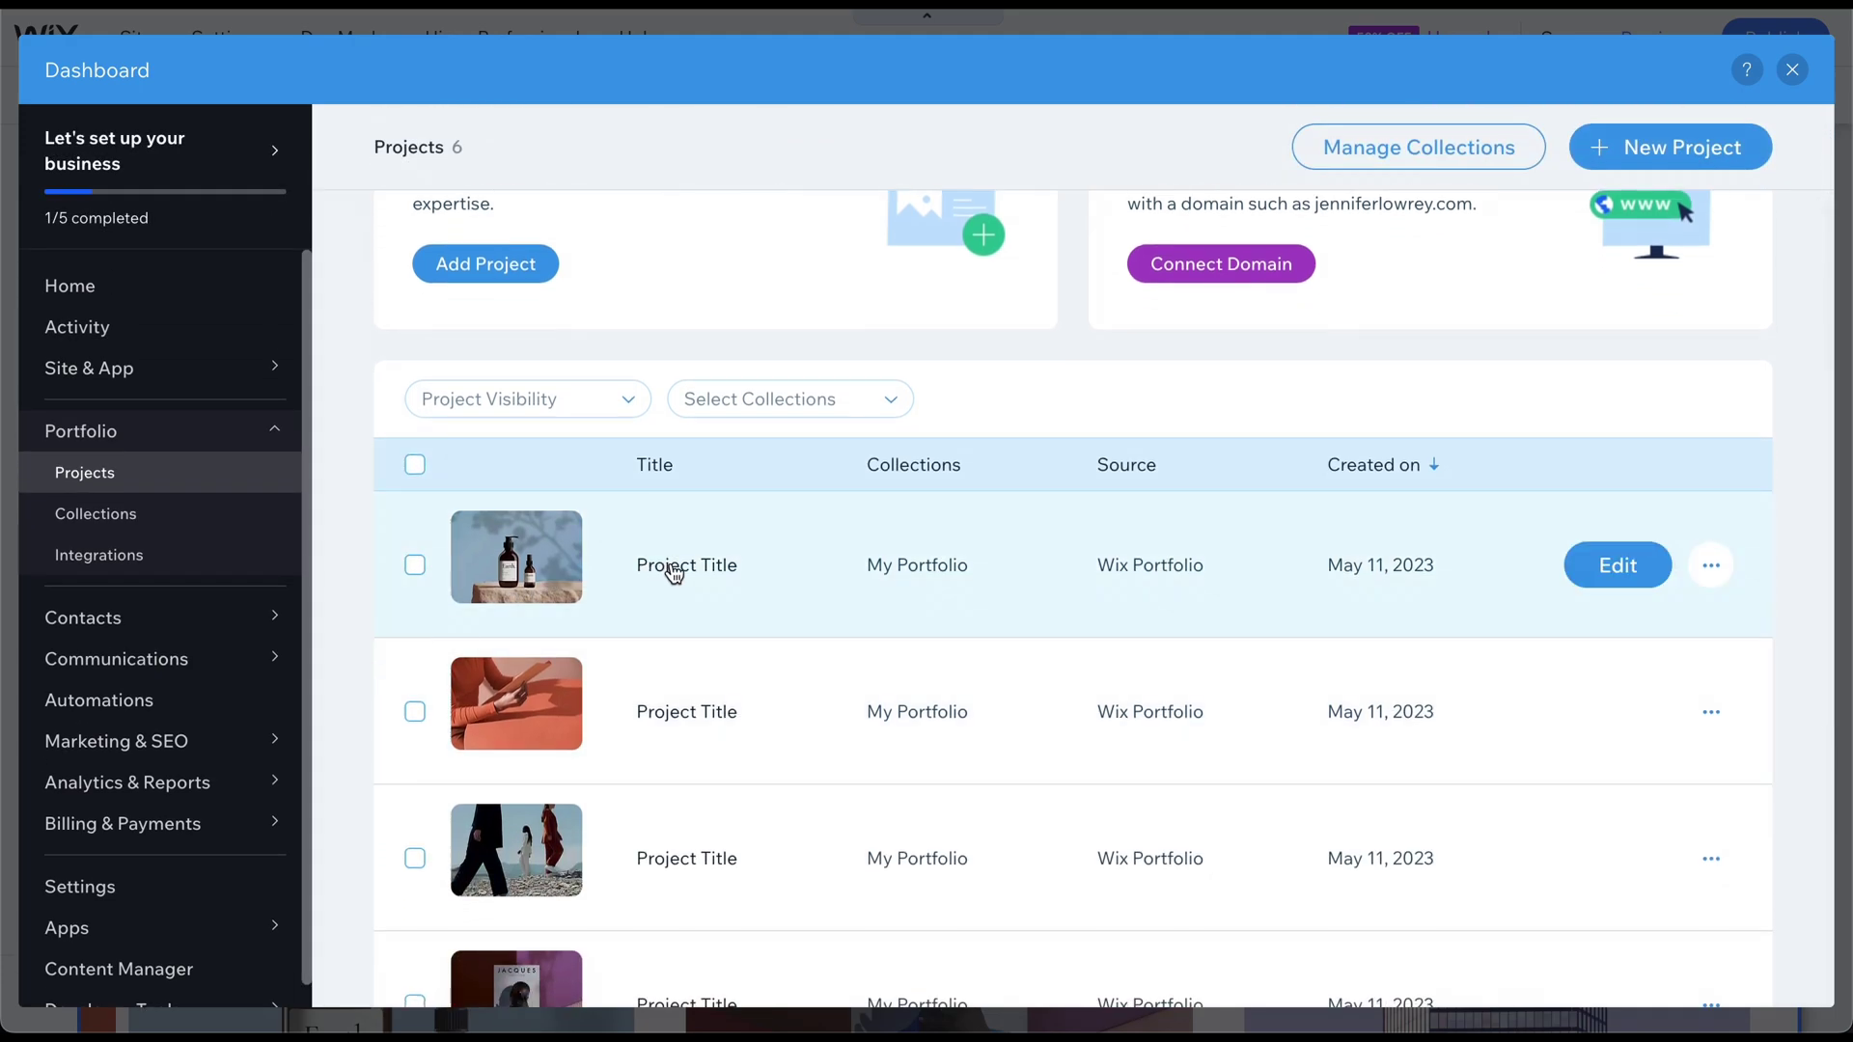
left_click(1616, 563)
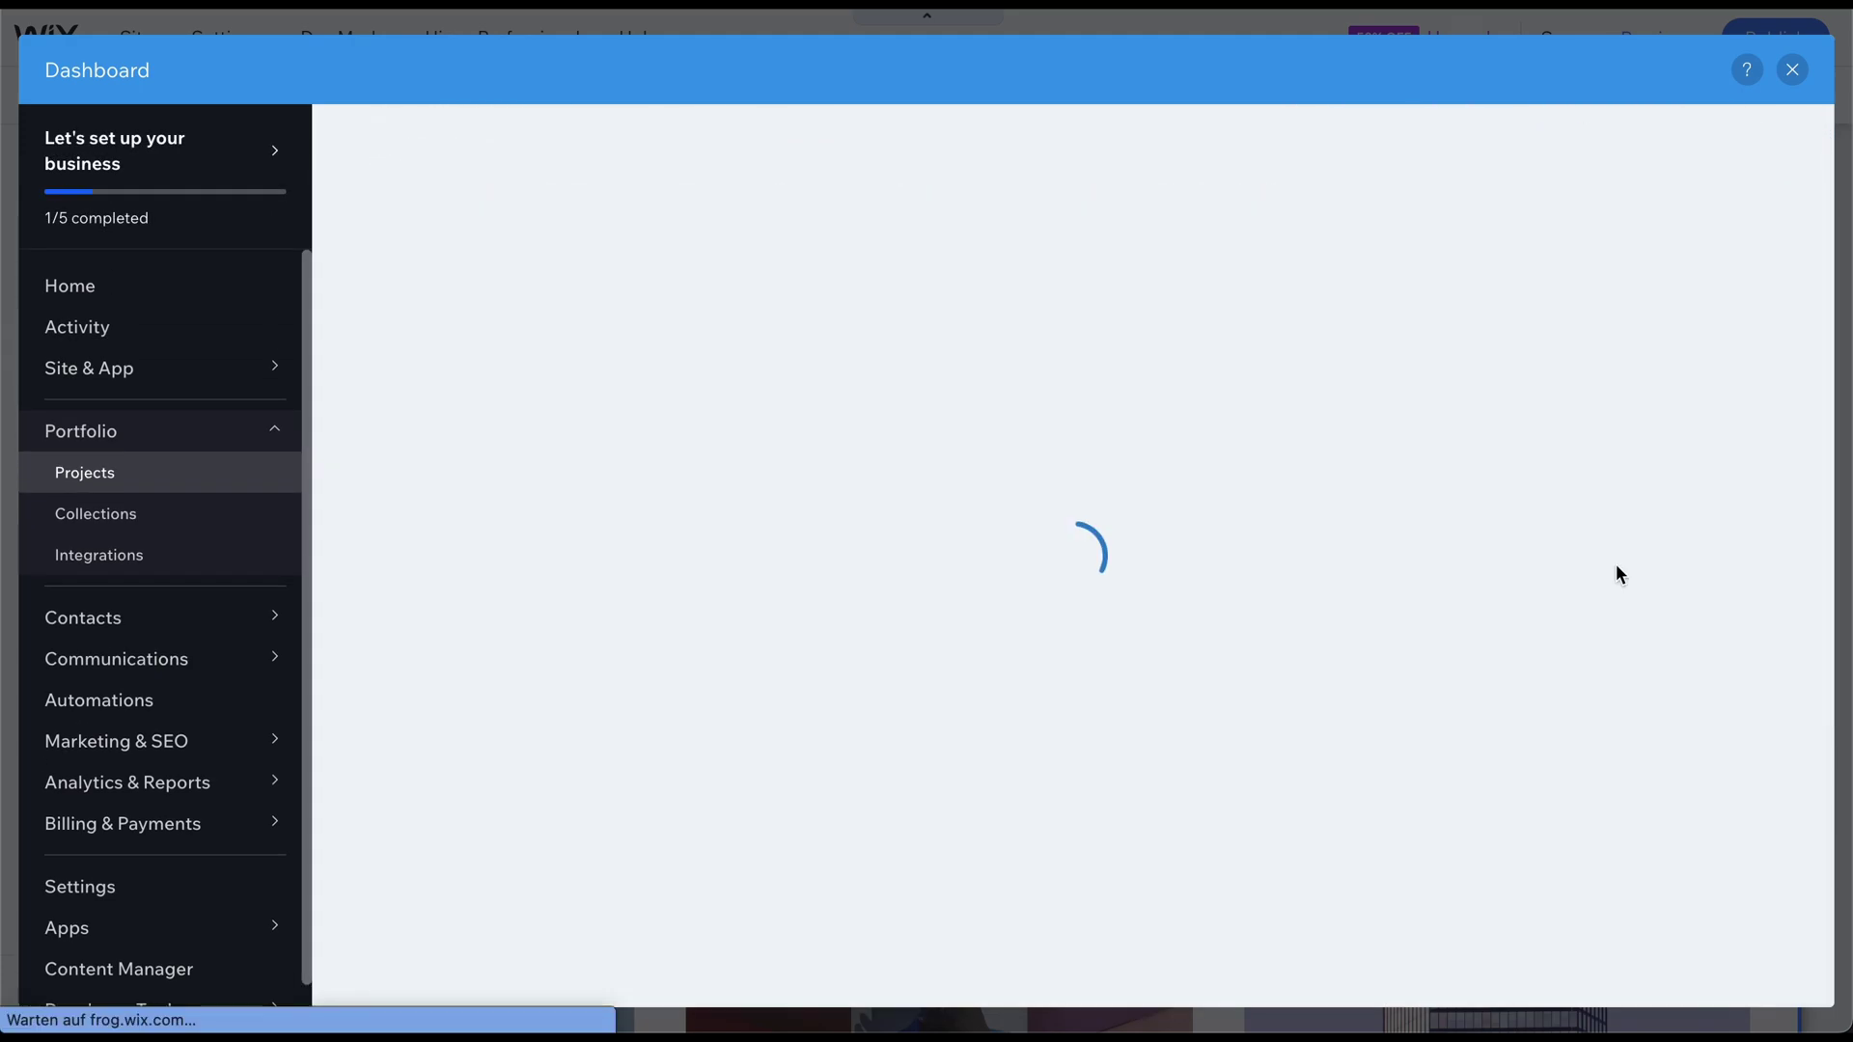
scroll(1615, 569, "down", 1)
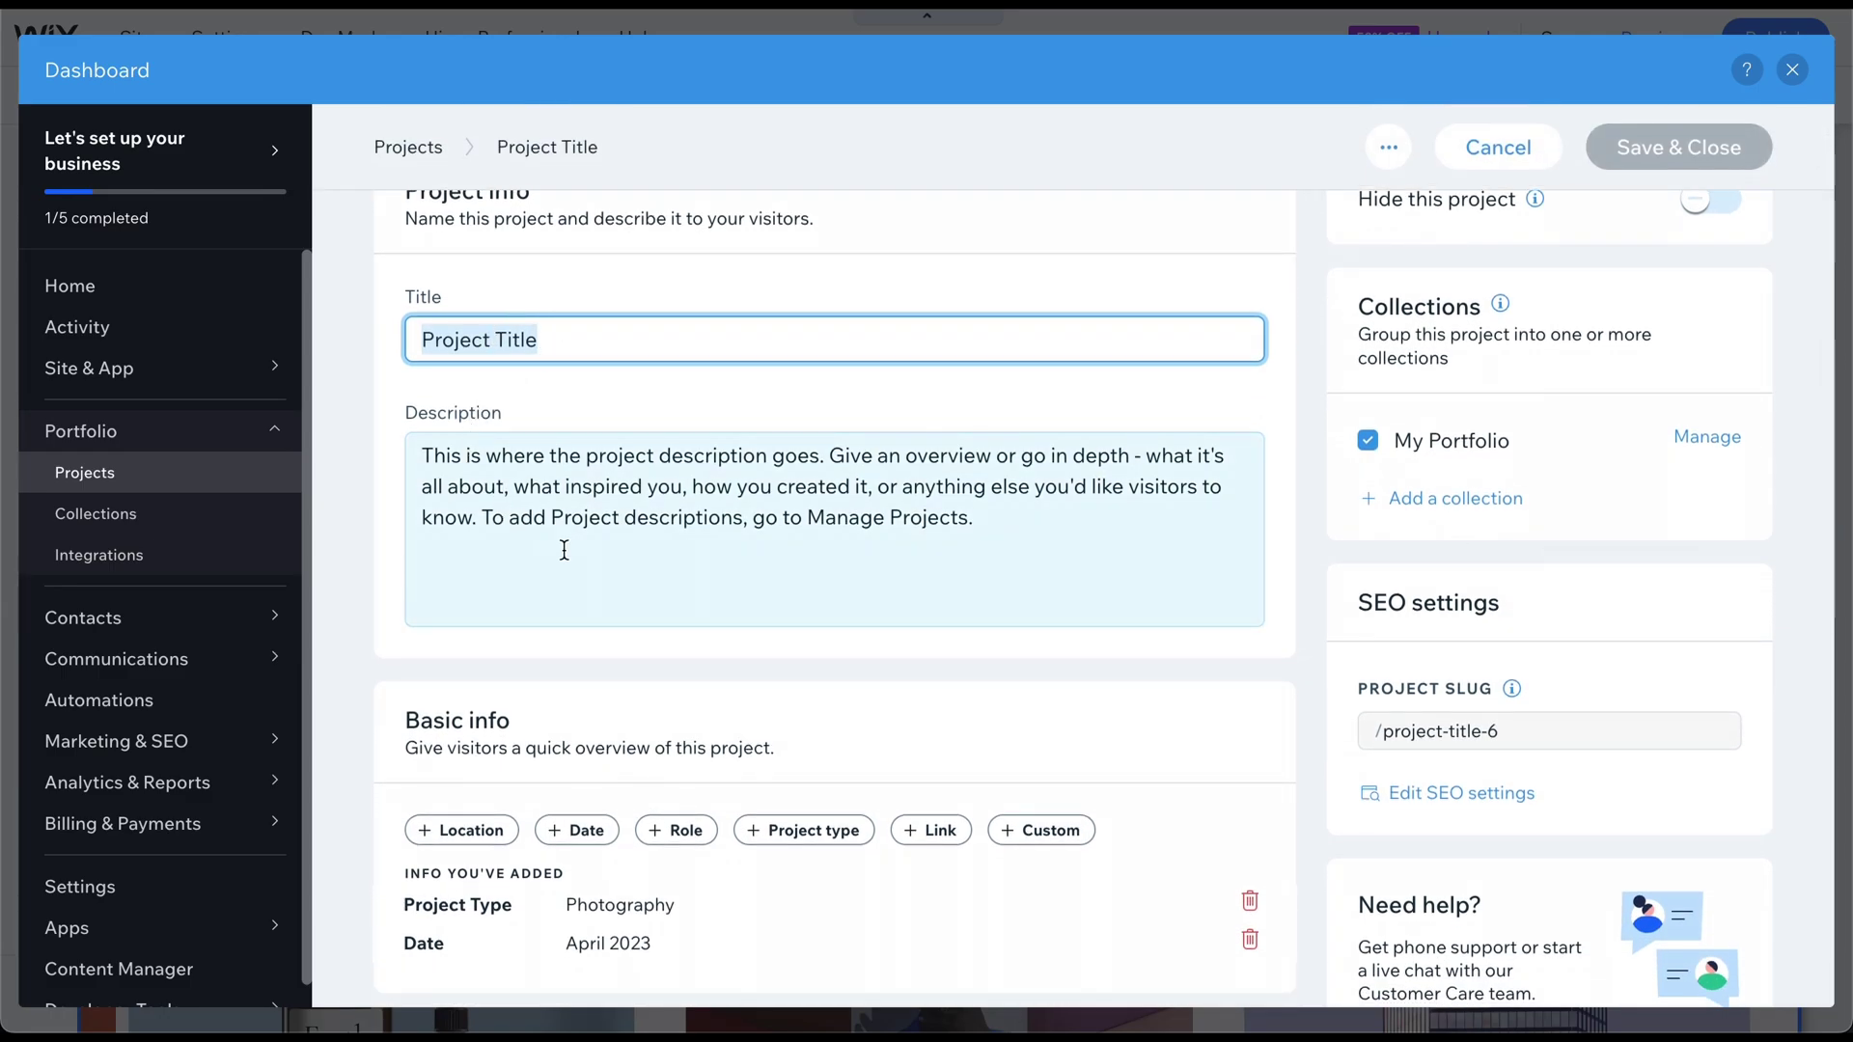
scroll(728, 463, "down", 1)
scroll(728, 462, "down", 2)
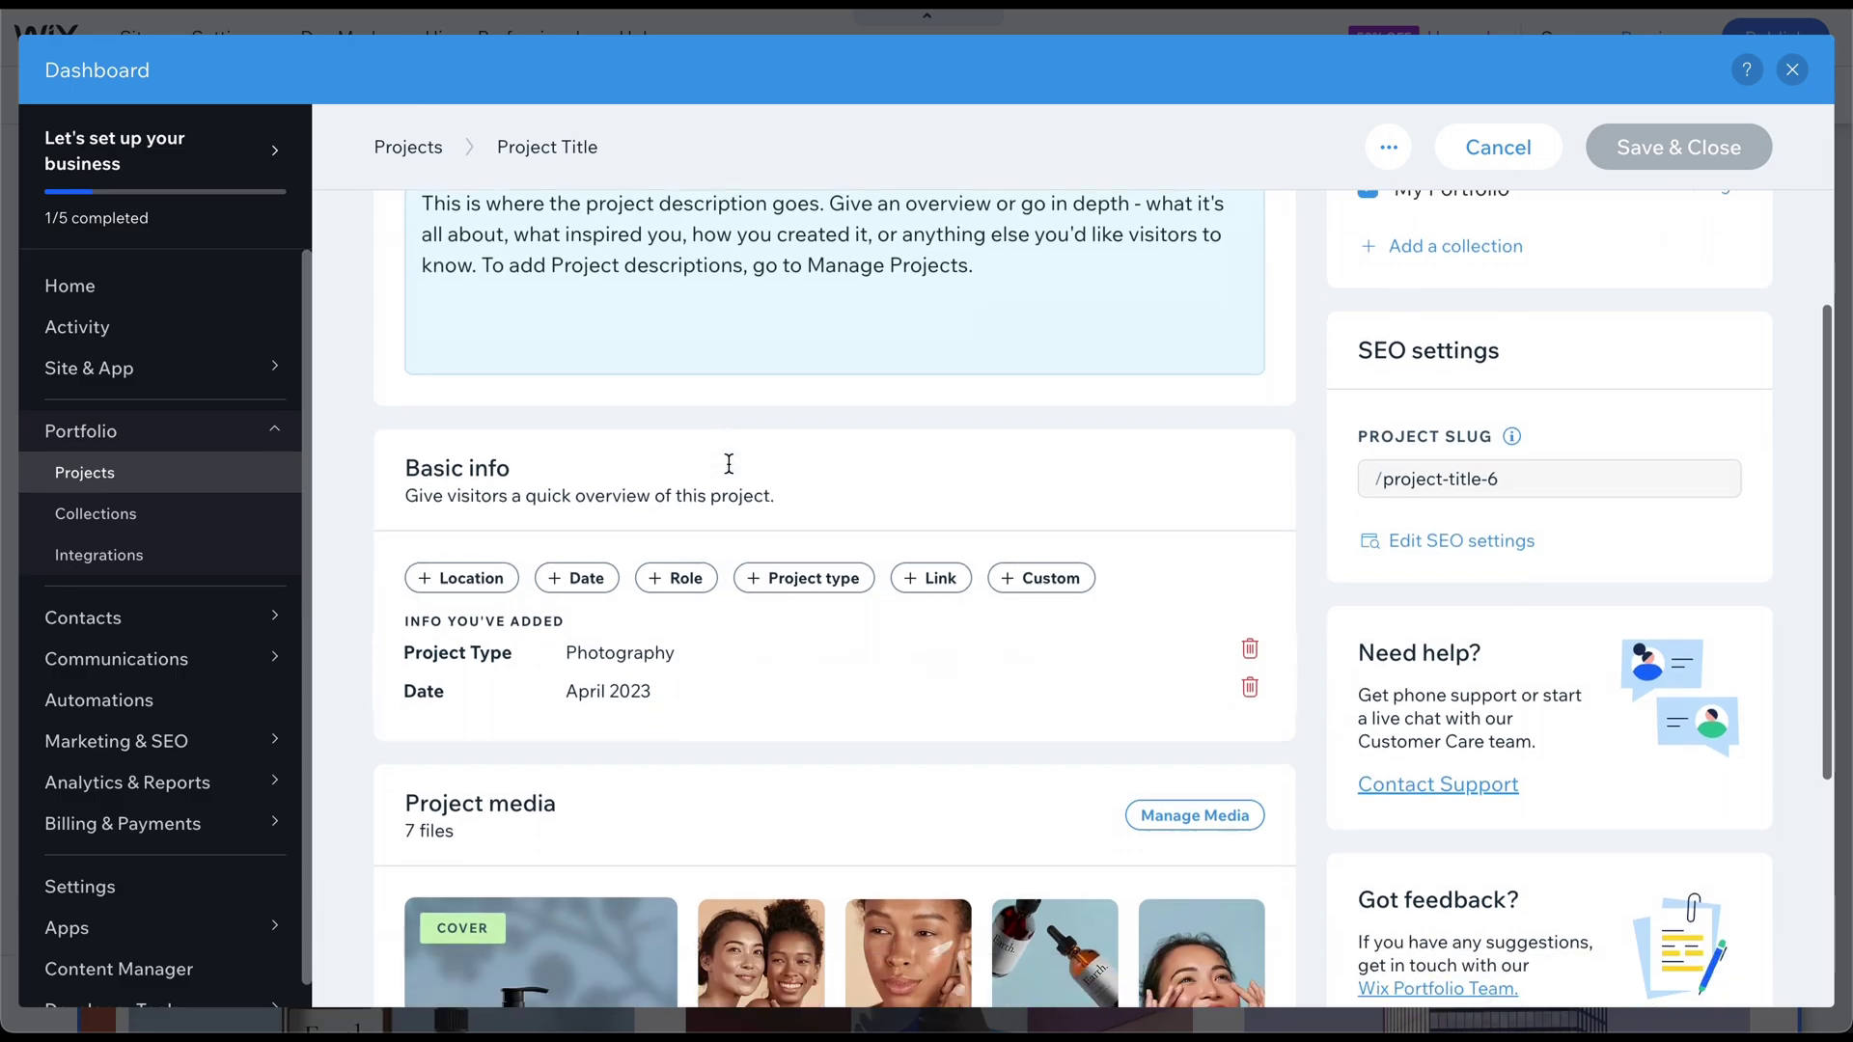
scroll(810, 749, "down", 3)
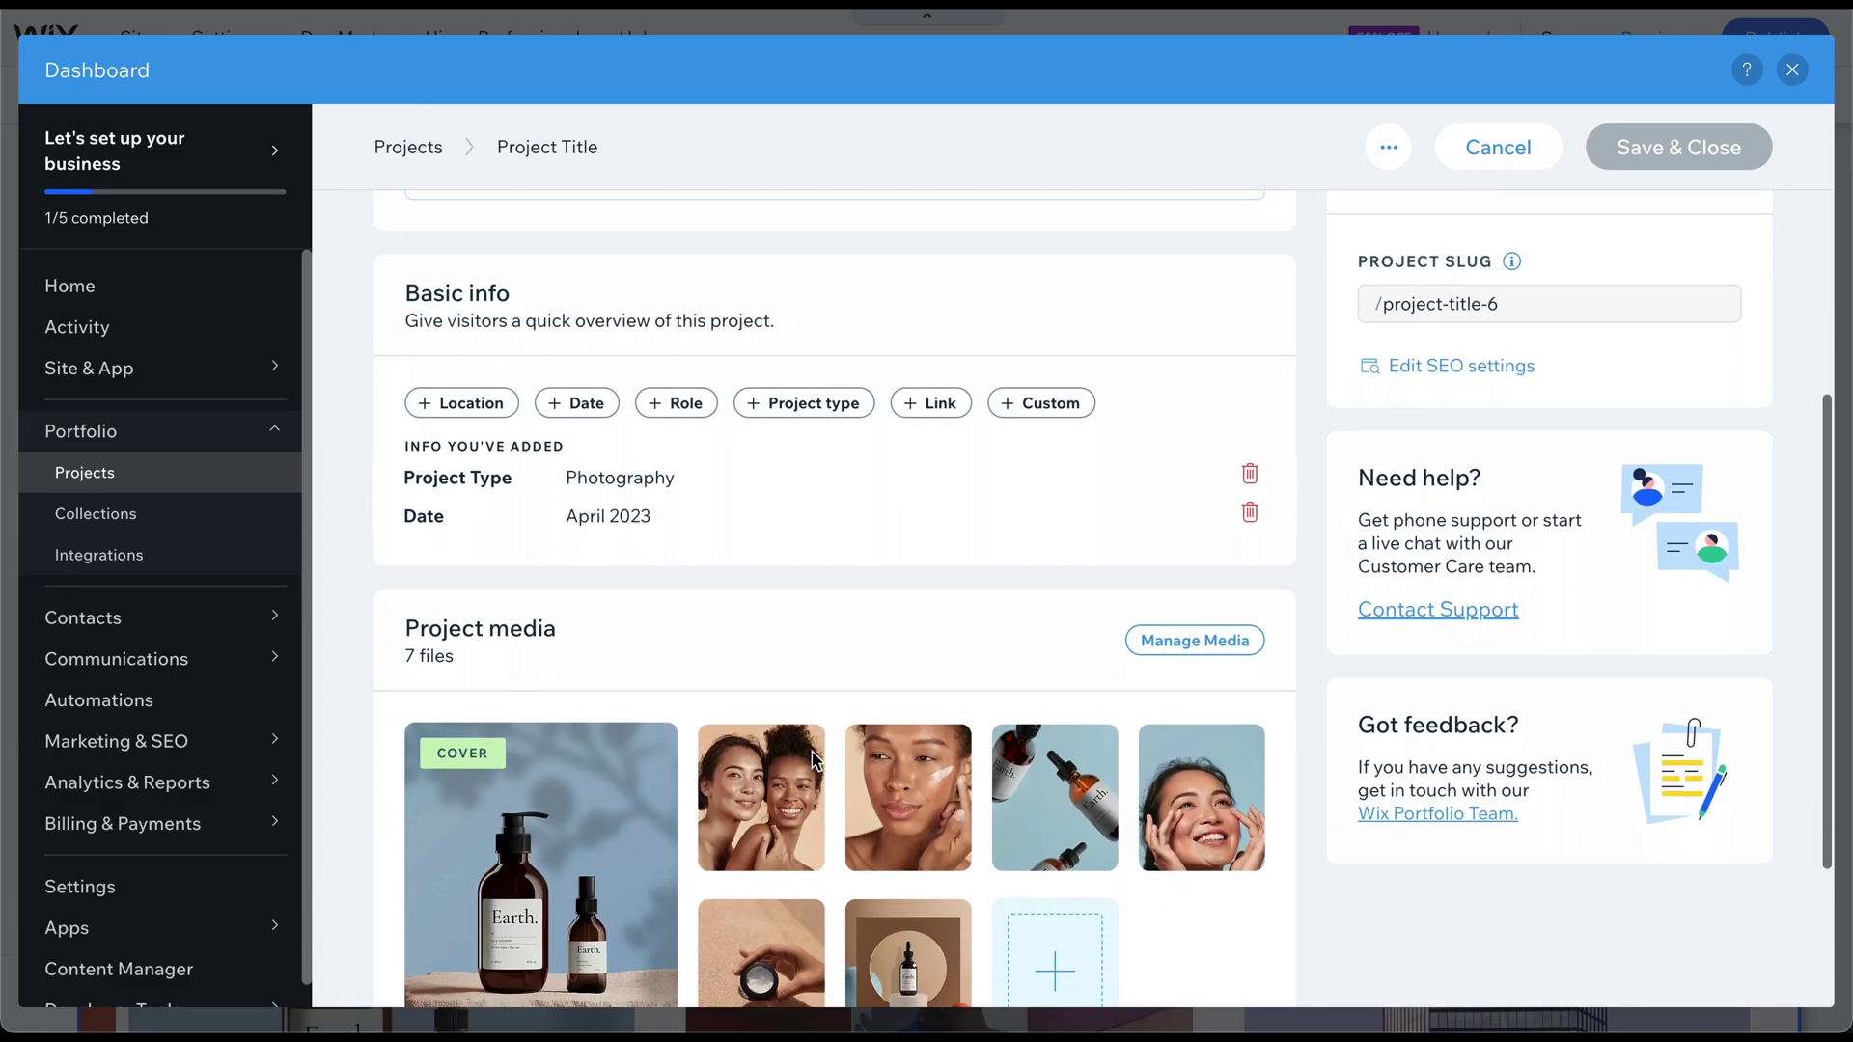
left_click(220, 482)
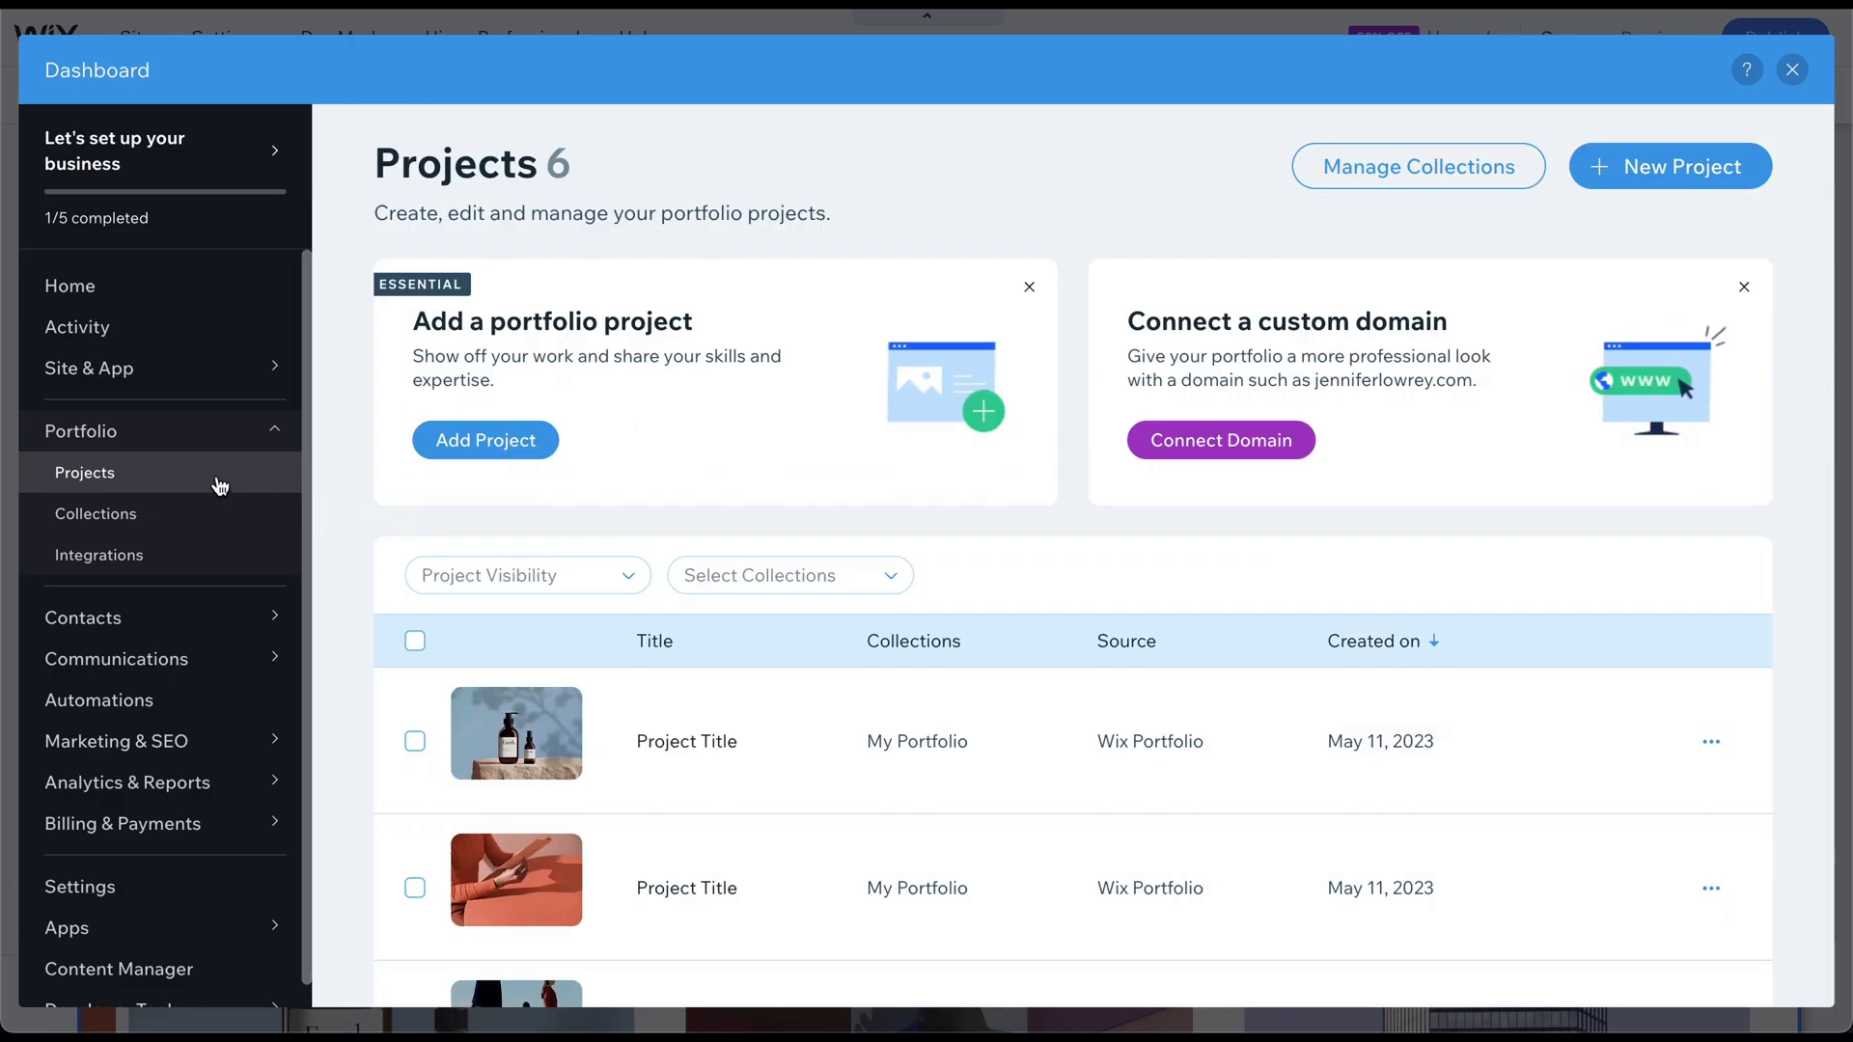
left_click(112, 517)
Start a new collection, then close the dashboard leaving it unsaved
left_click(837, 467)
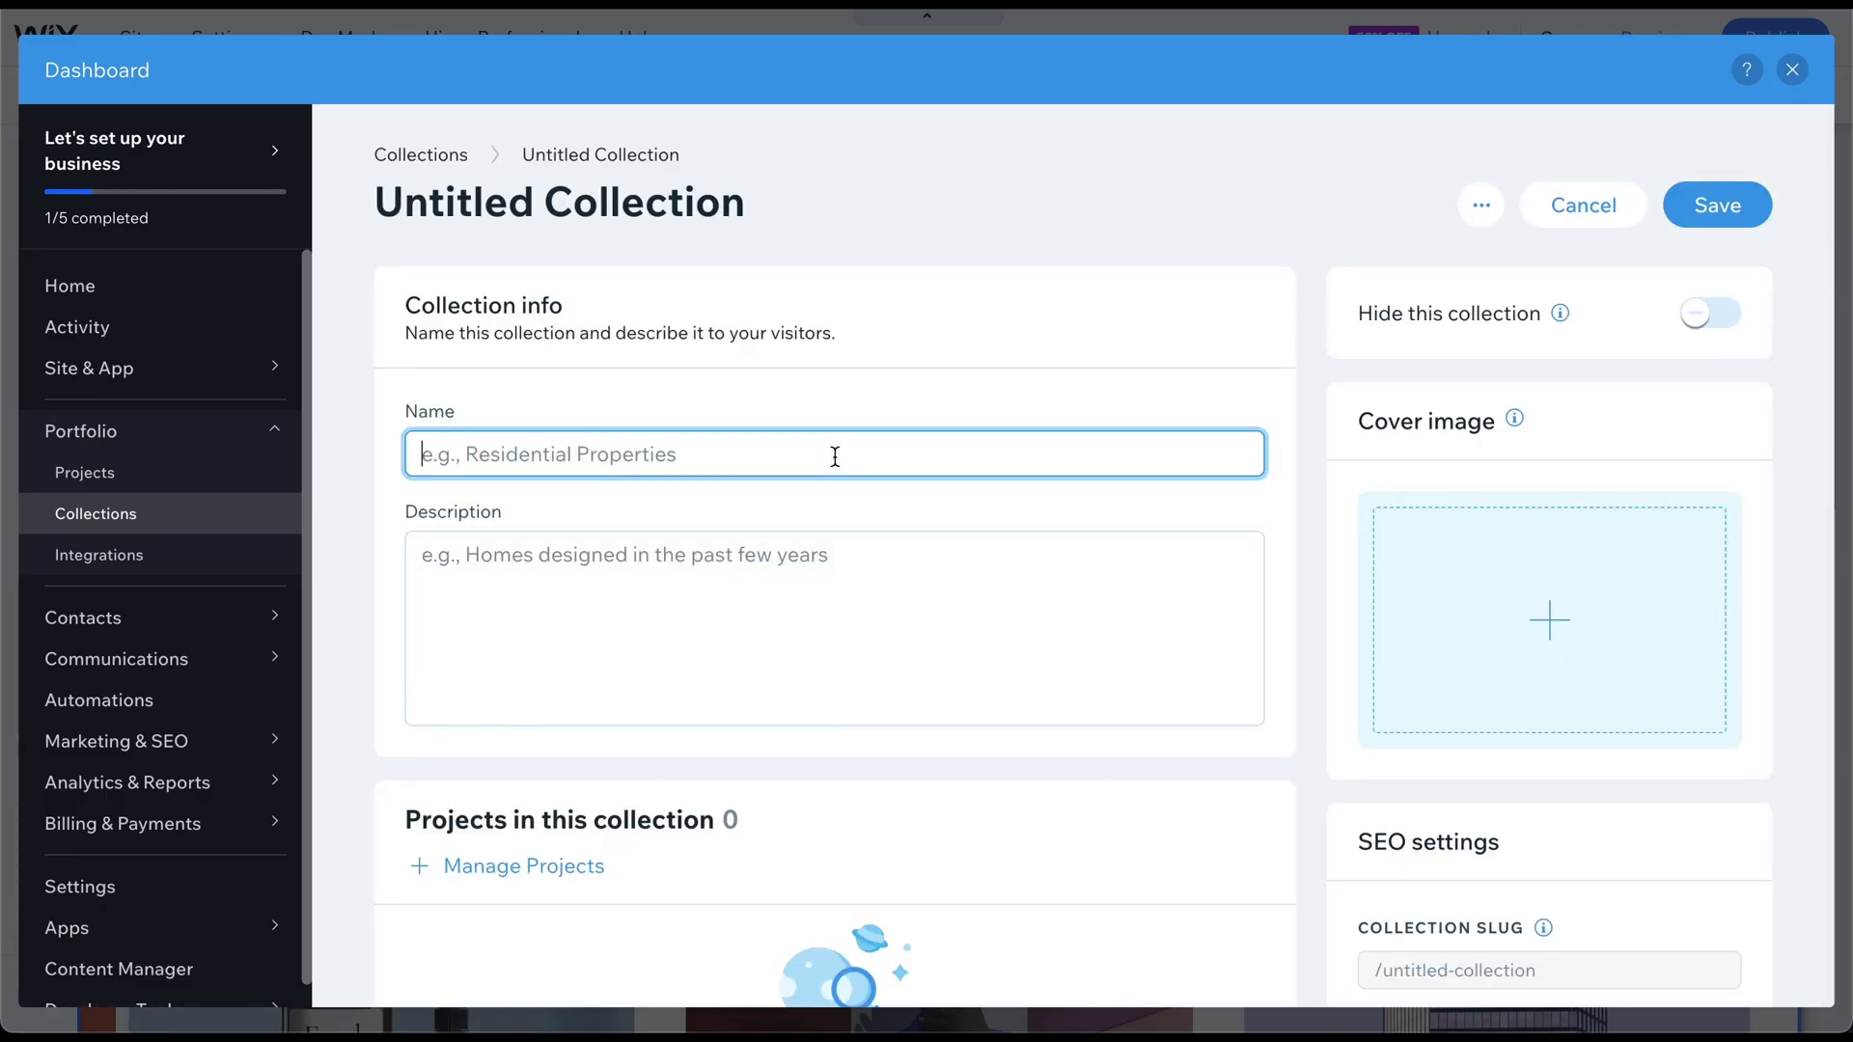
scroll(835, 457, "down", 5)
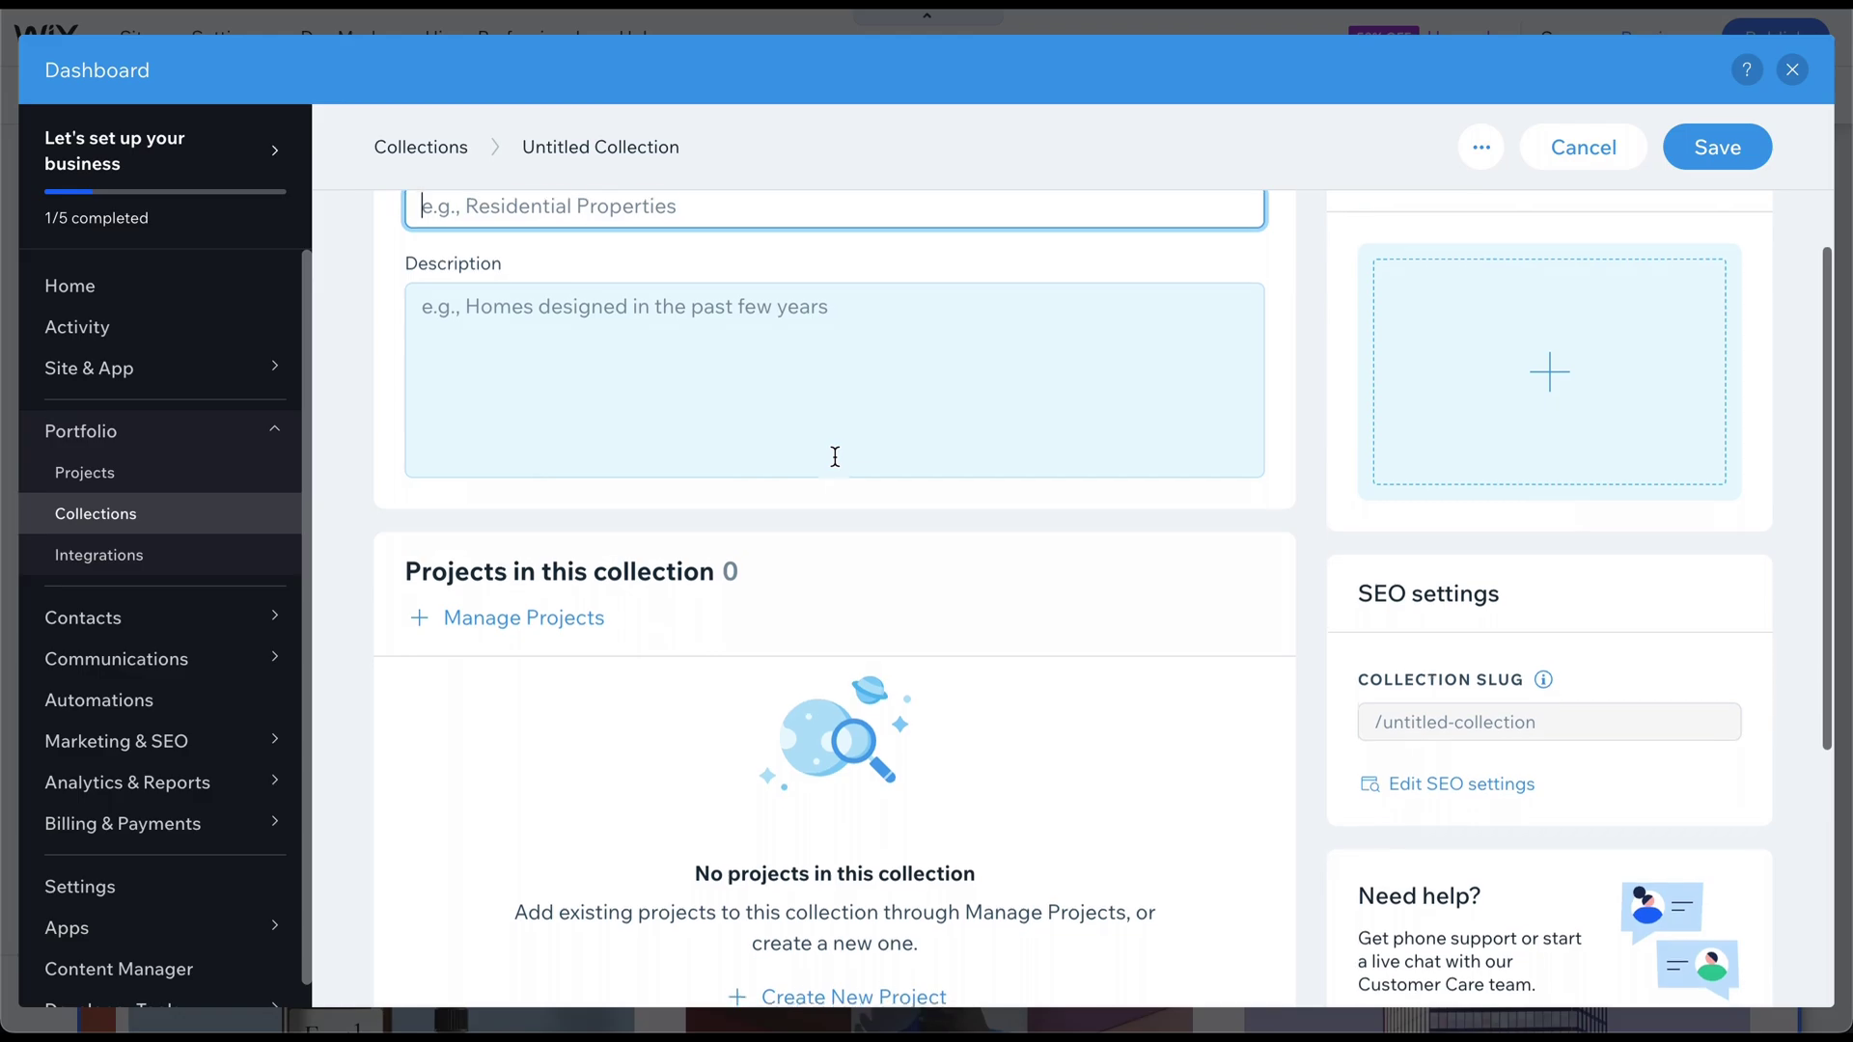
scroll(835, 457, "down", 2)
scroll(834, 454, "up", 3)
scroll(834, 455, "up", 2)
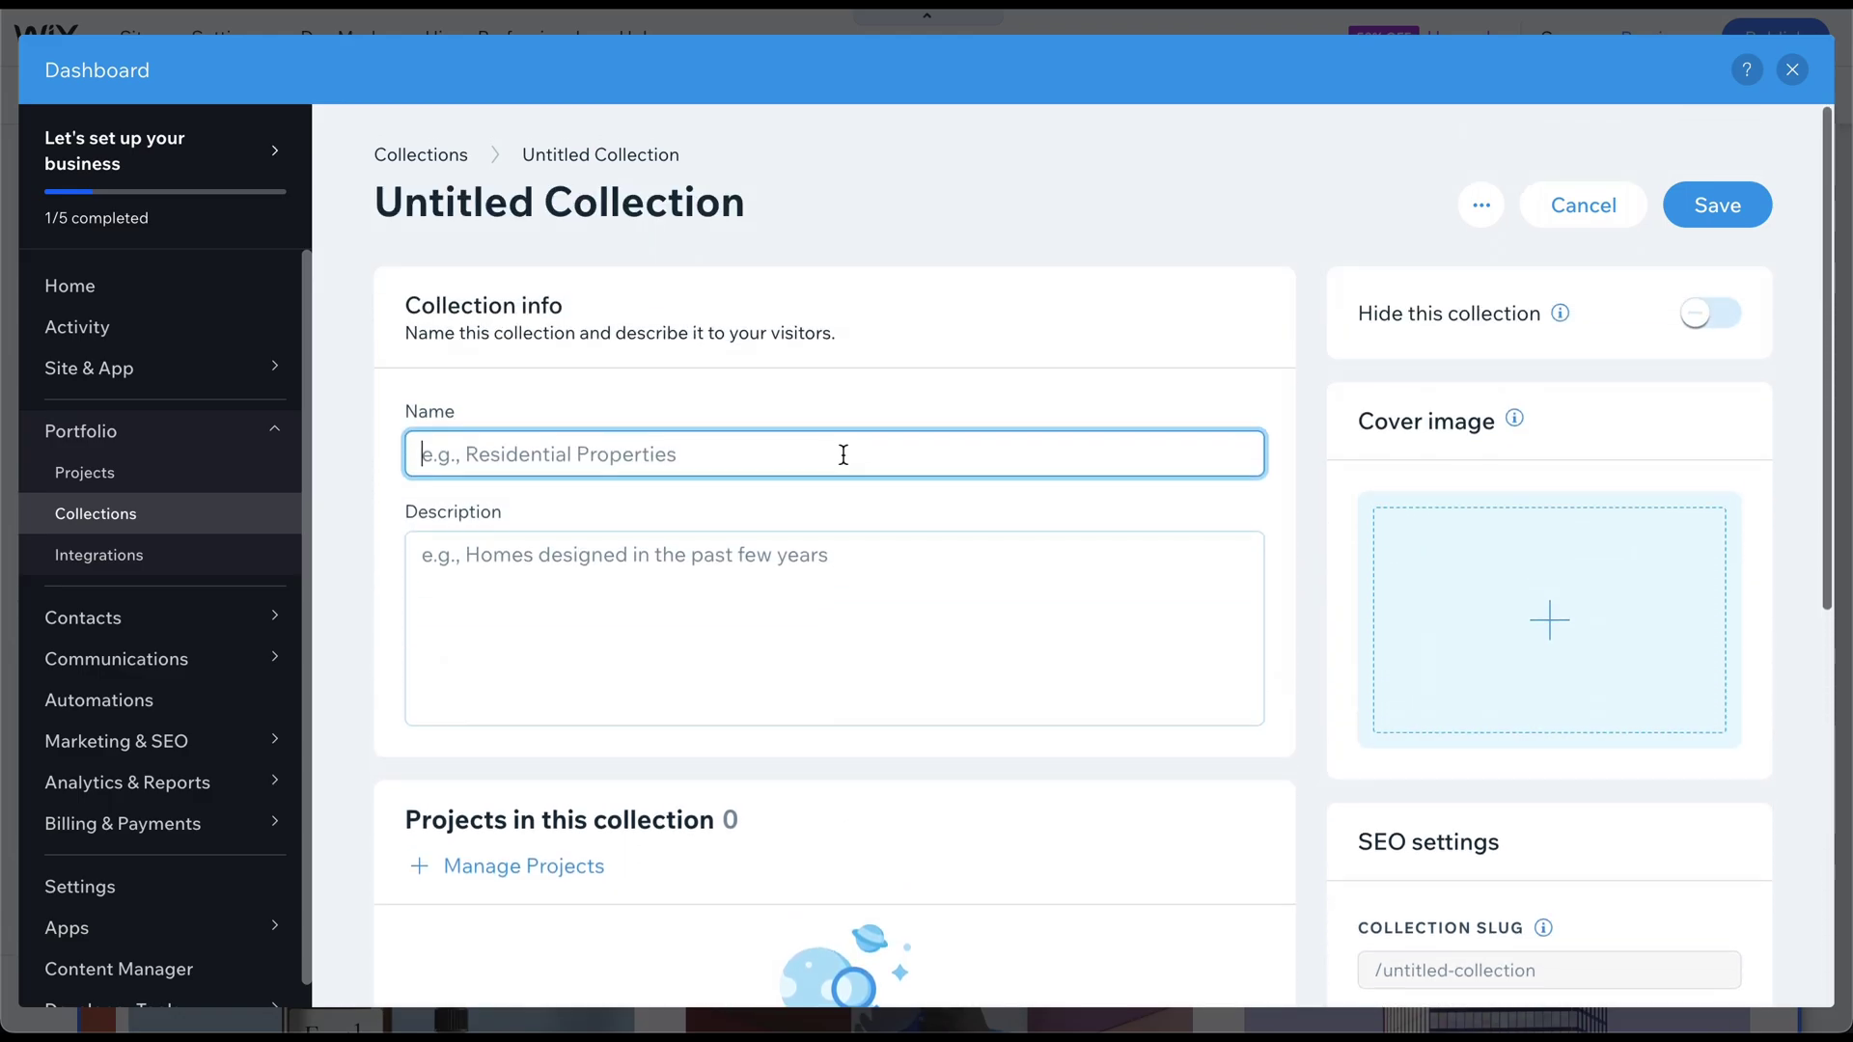
left_click(1792, 69)
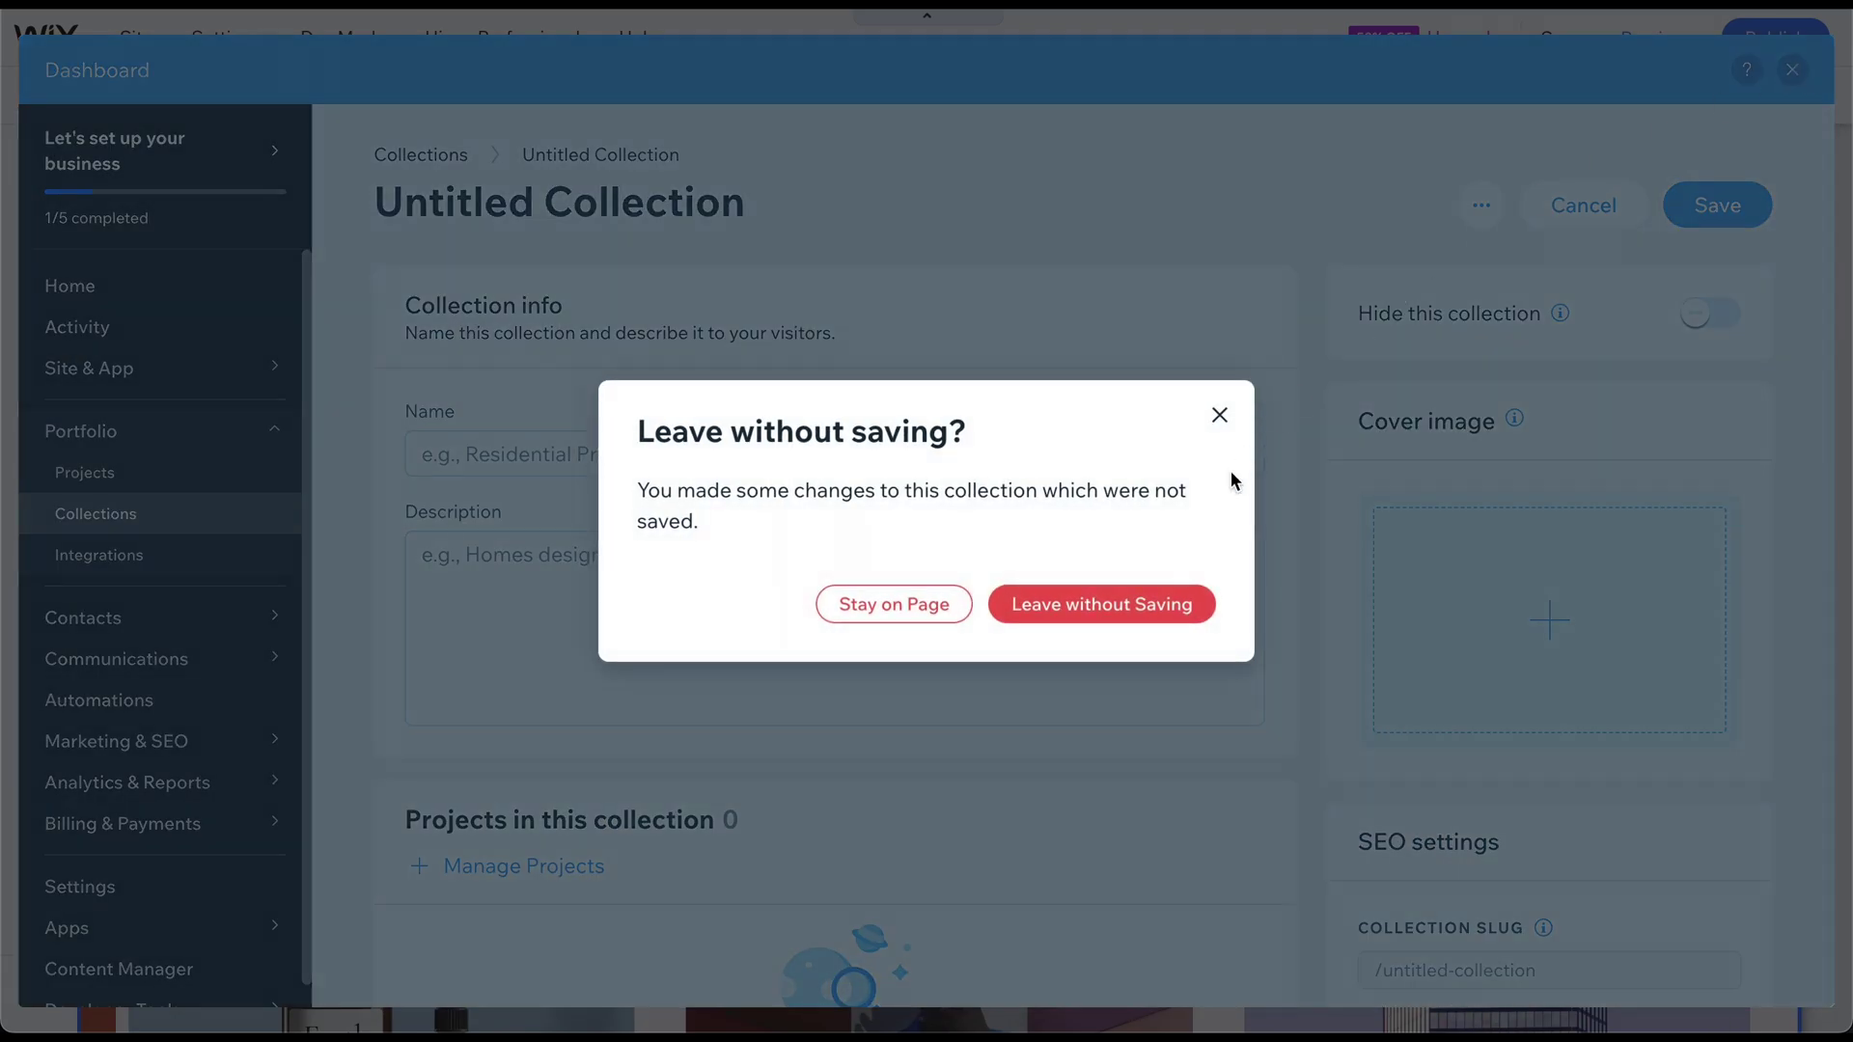
left_click(1127, 617)
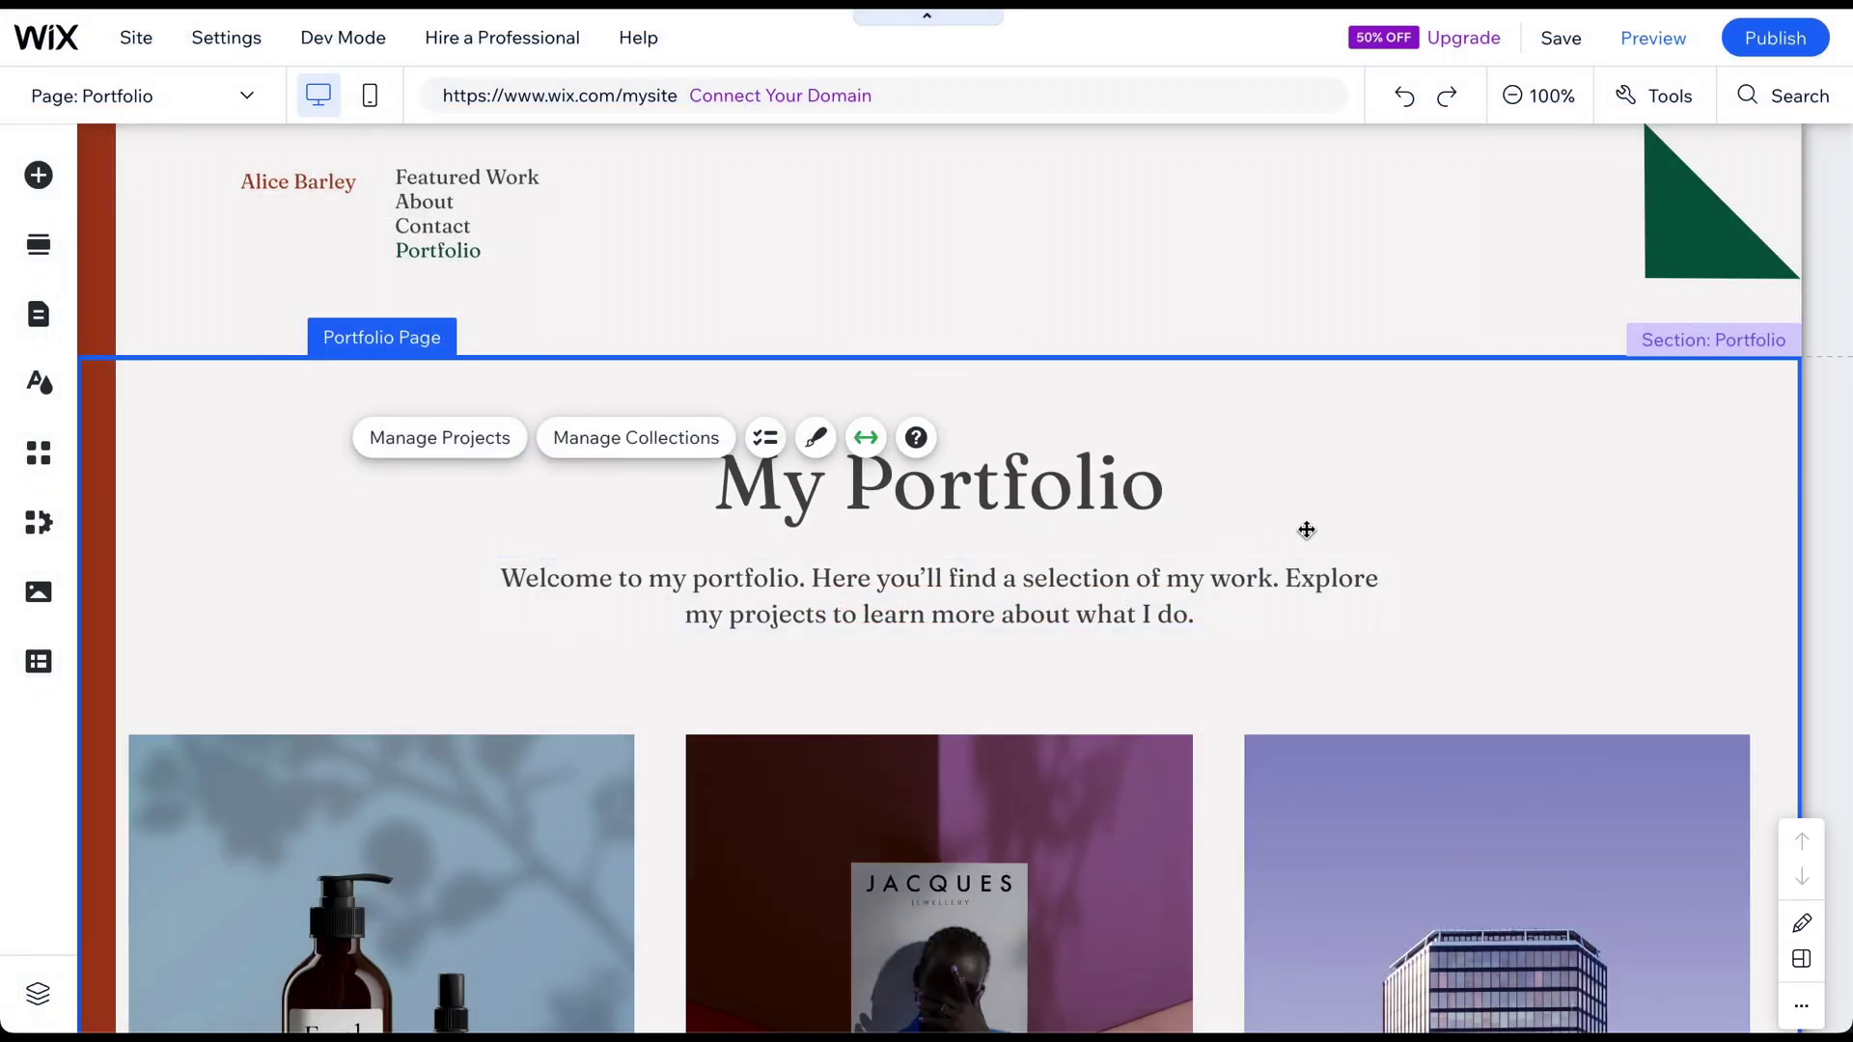
Glance at the Portfolio design layouts, then jump to the About page's Contact section
left_click(817, 439)
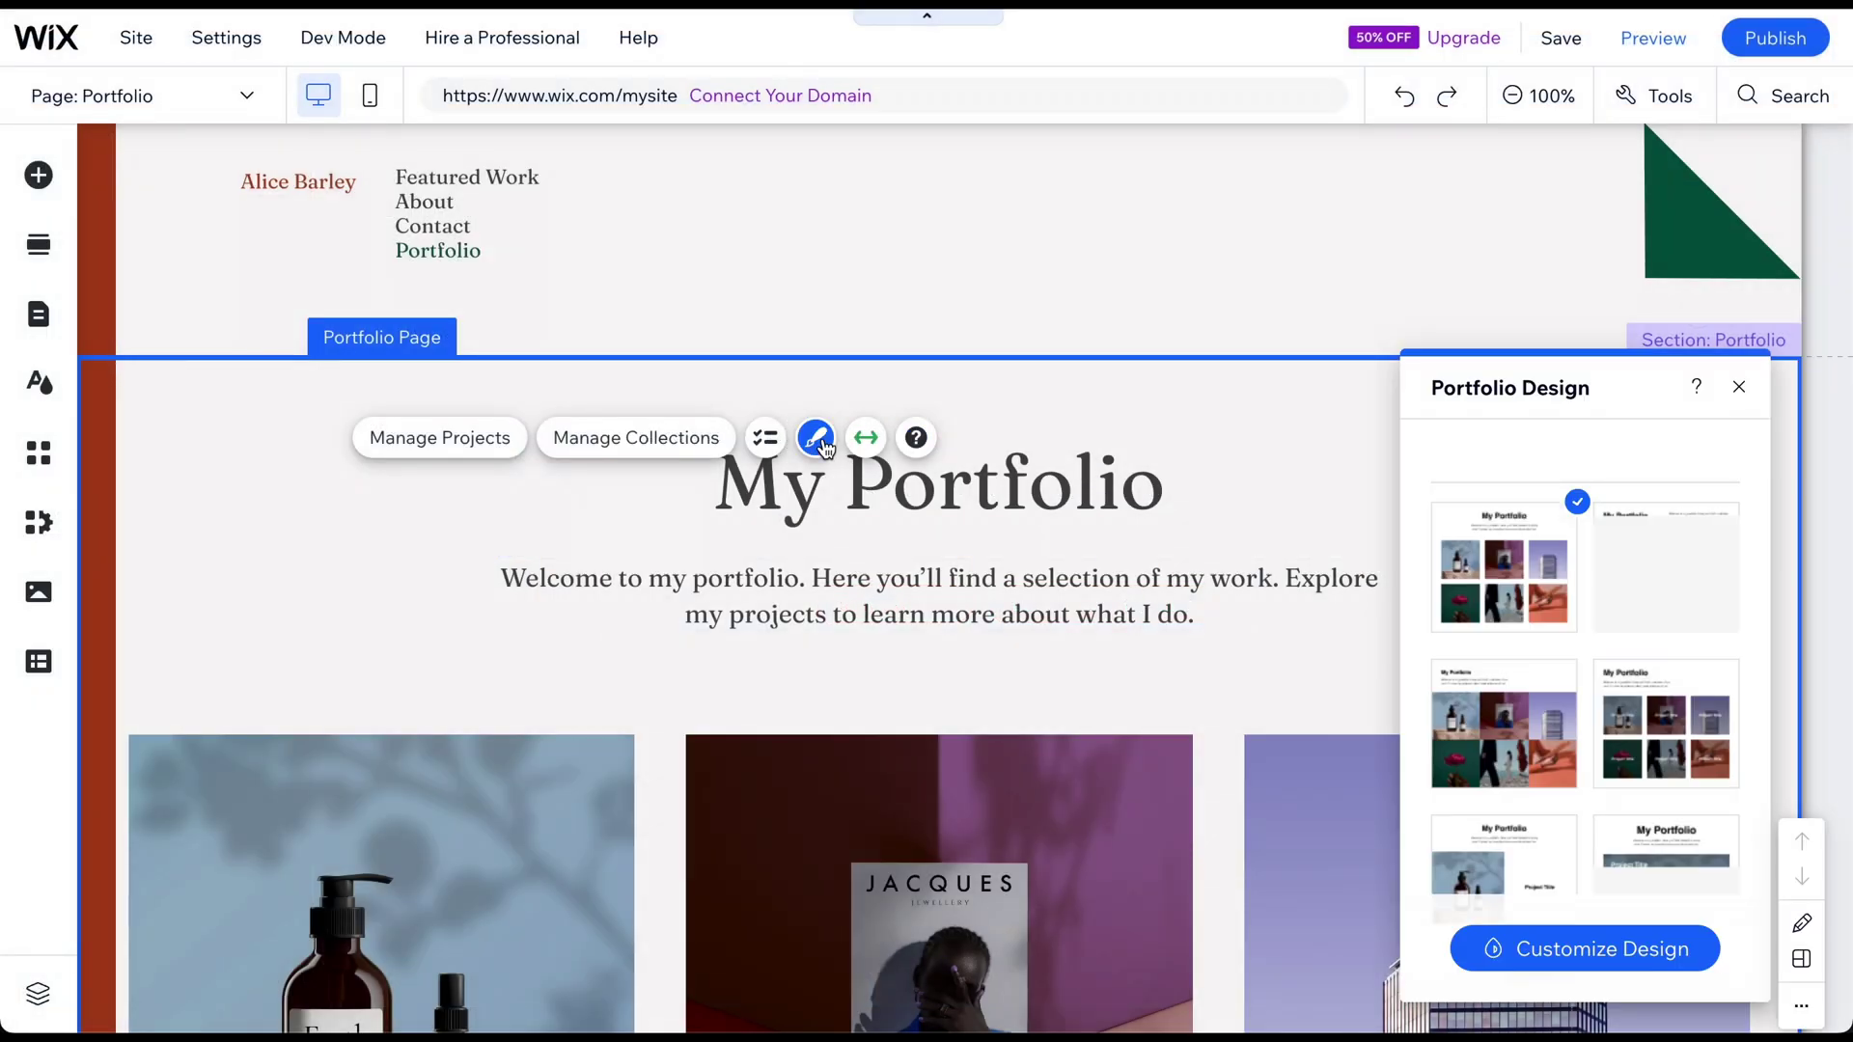
mouse_move(1664, 565)
scroll(1631, 629, "down", 5)
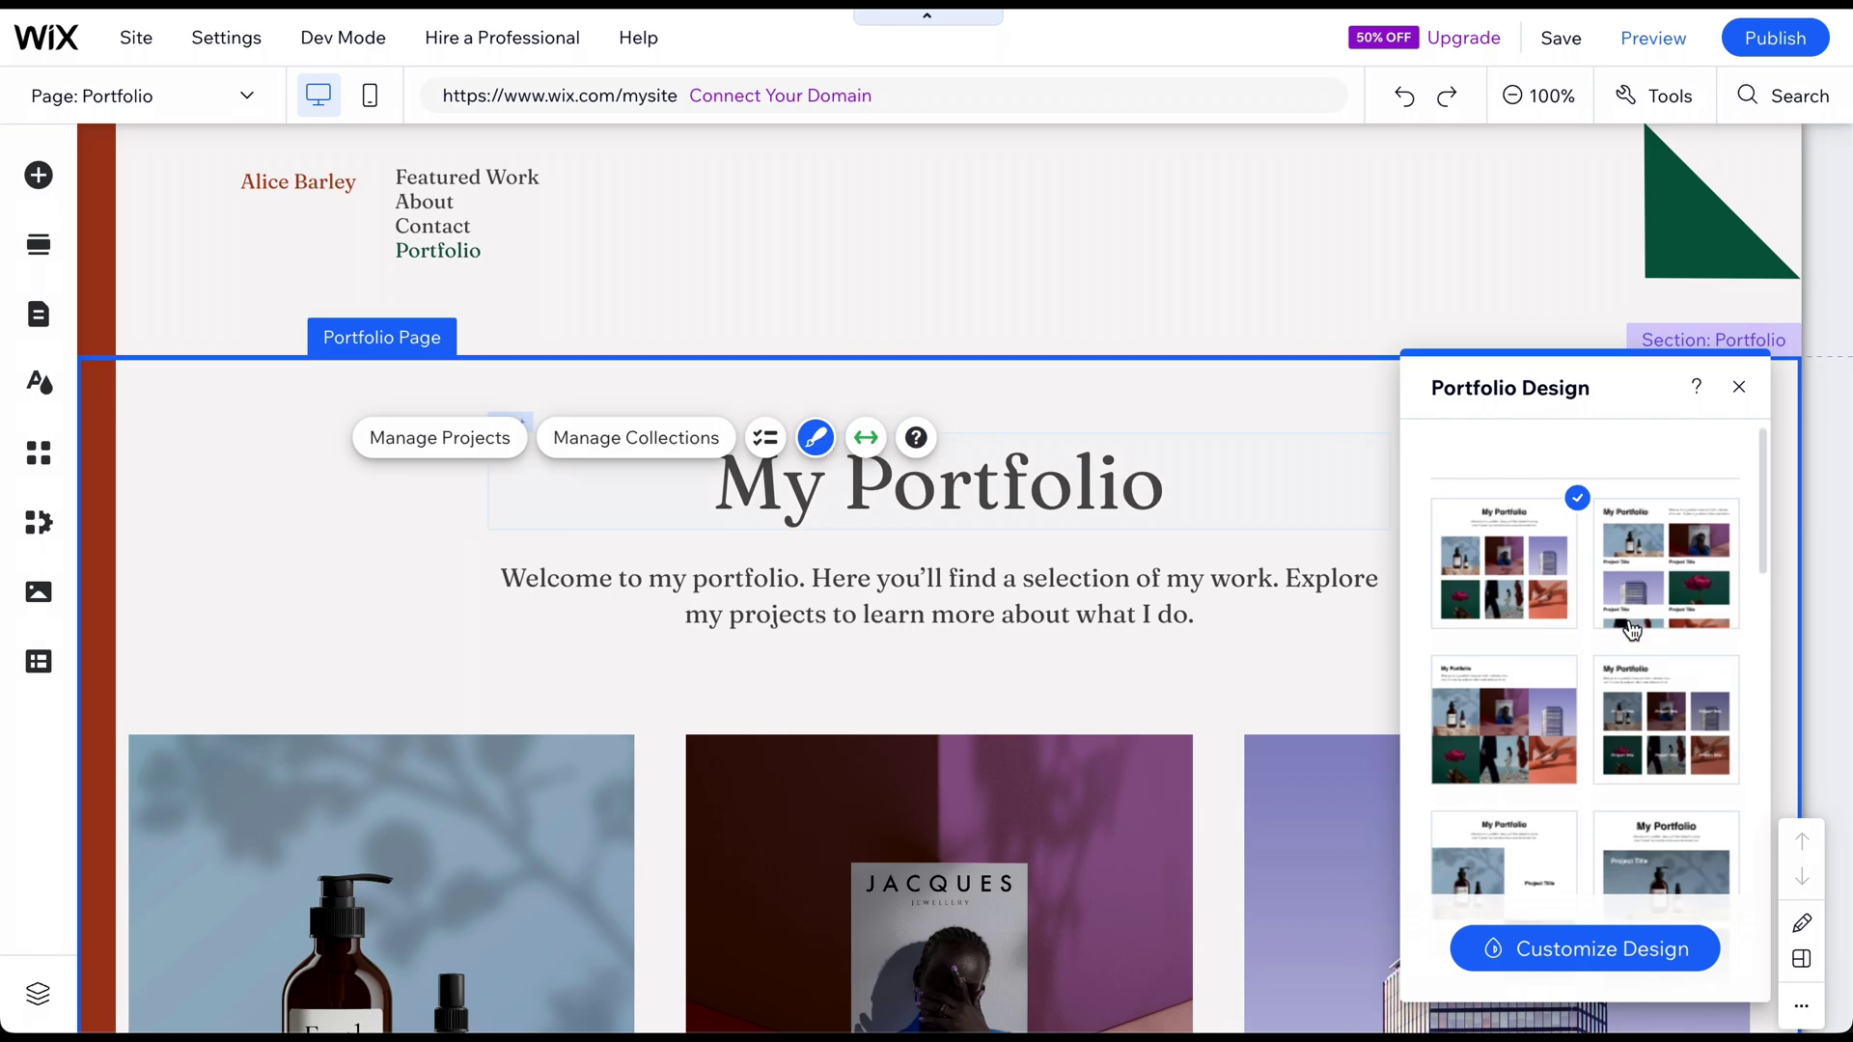
scroll(1631, 630, "down", 5)
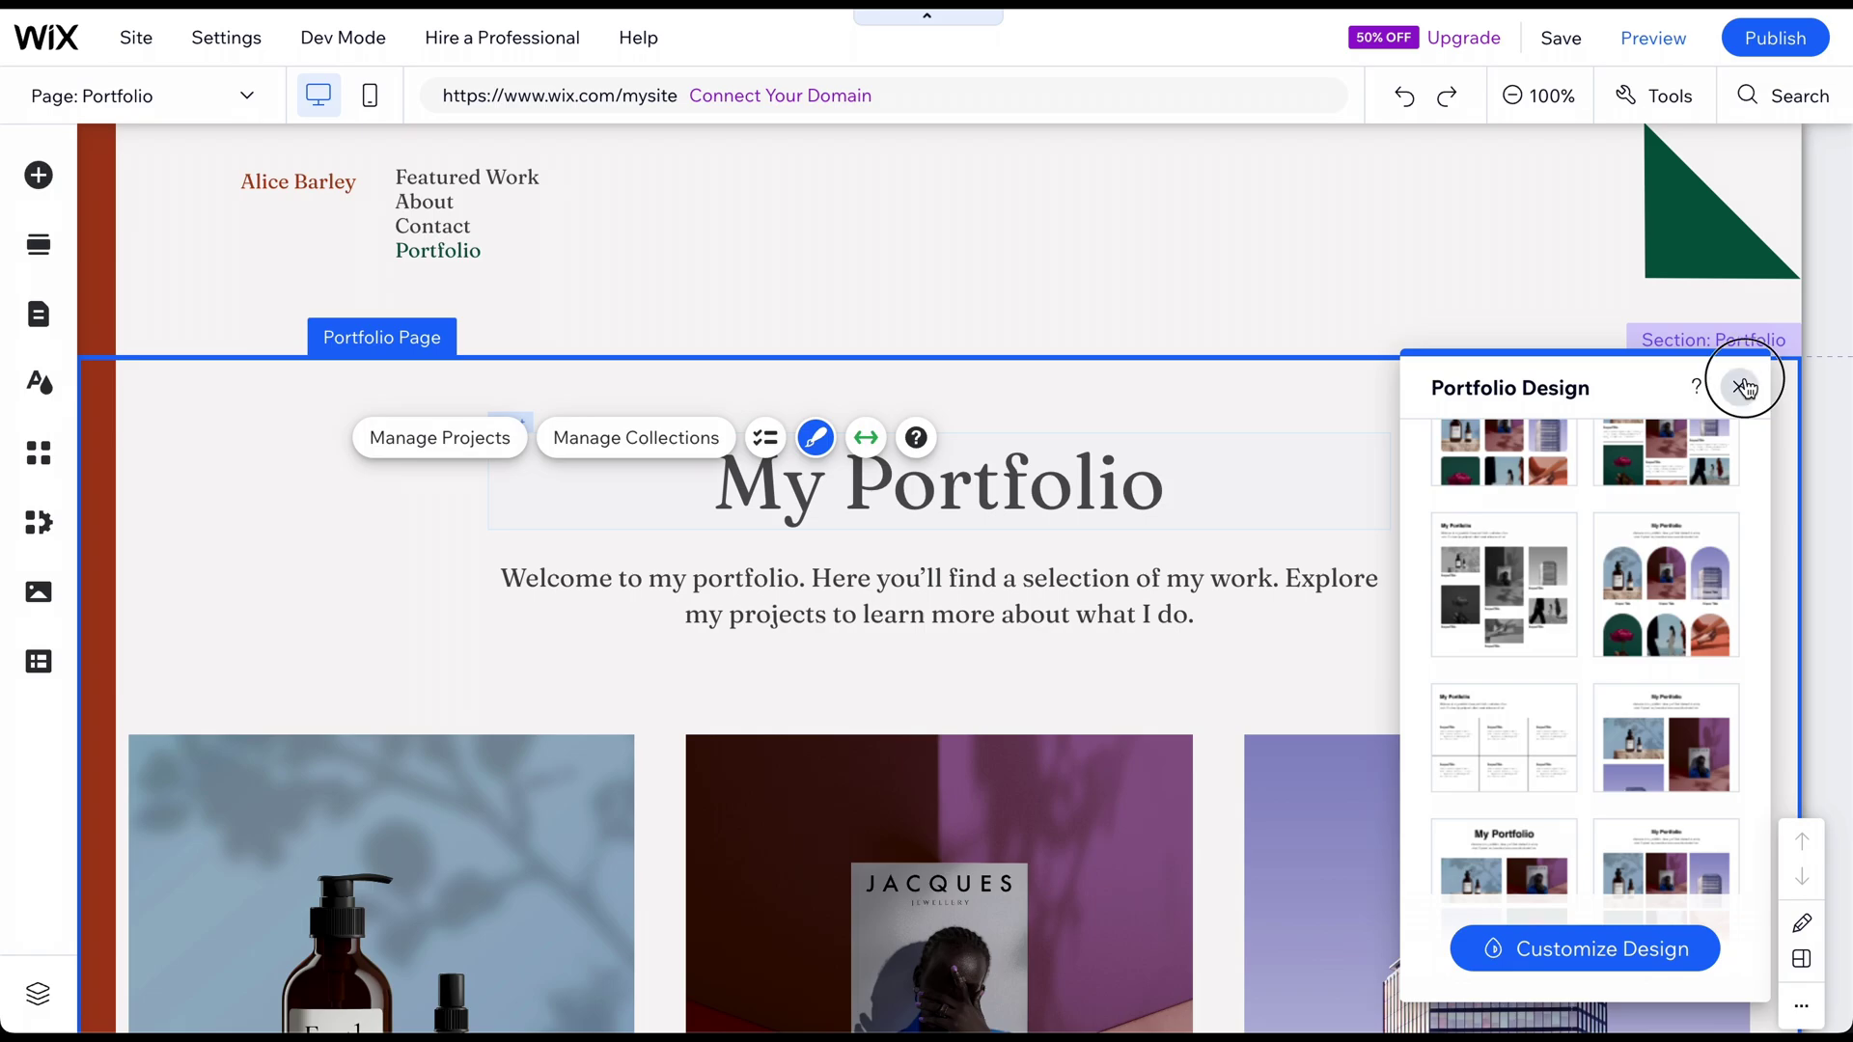
left_click(1743, 387)
left_click(39, 314)
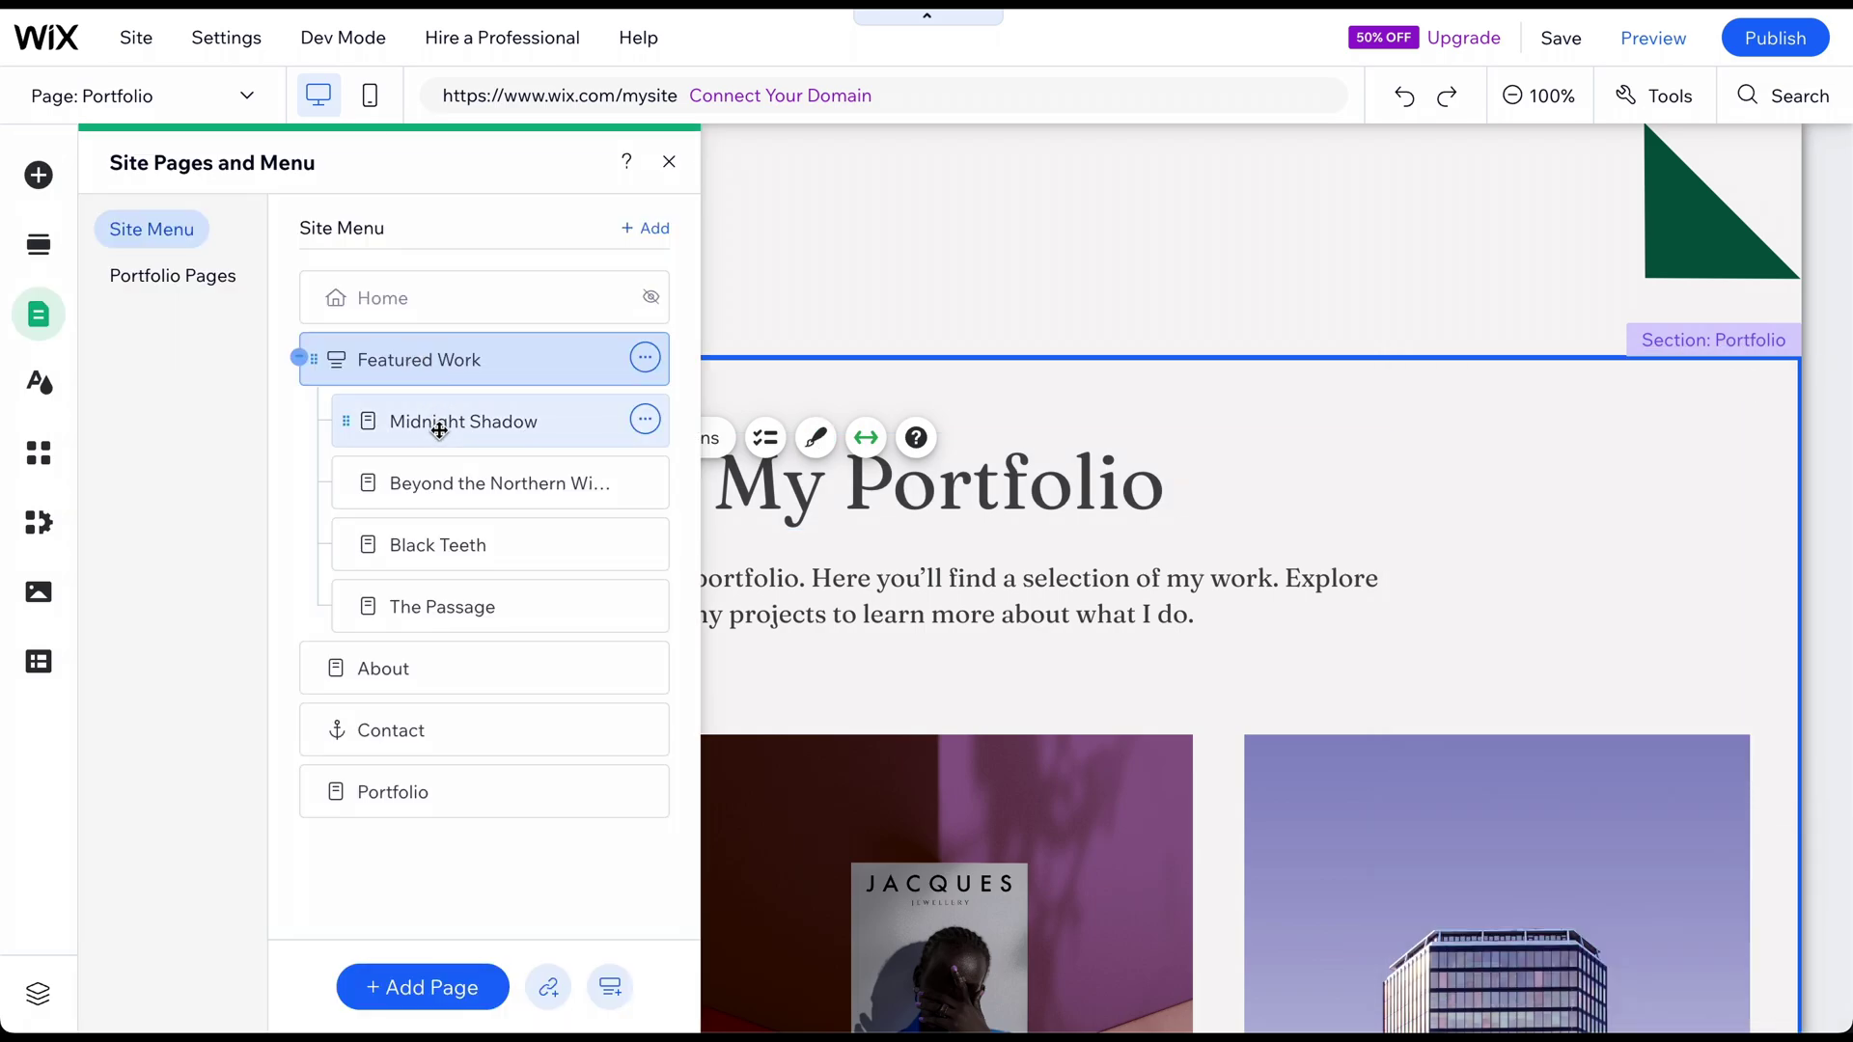
left_click(379, 725)
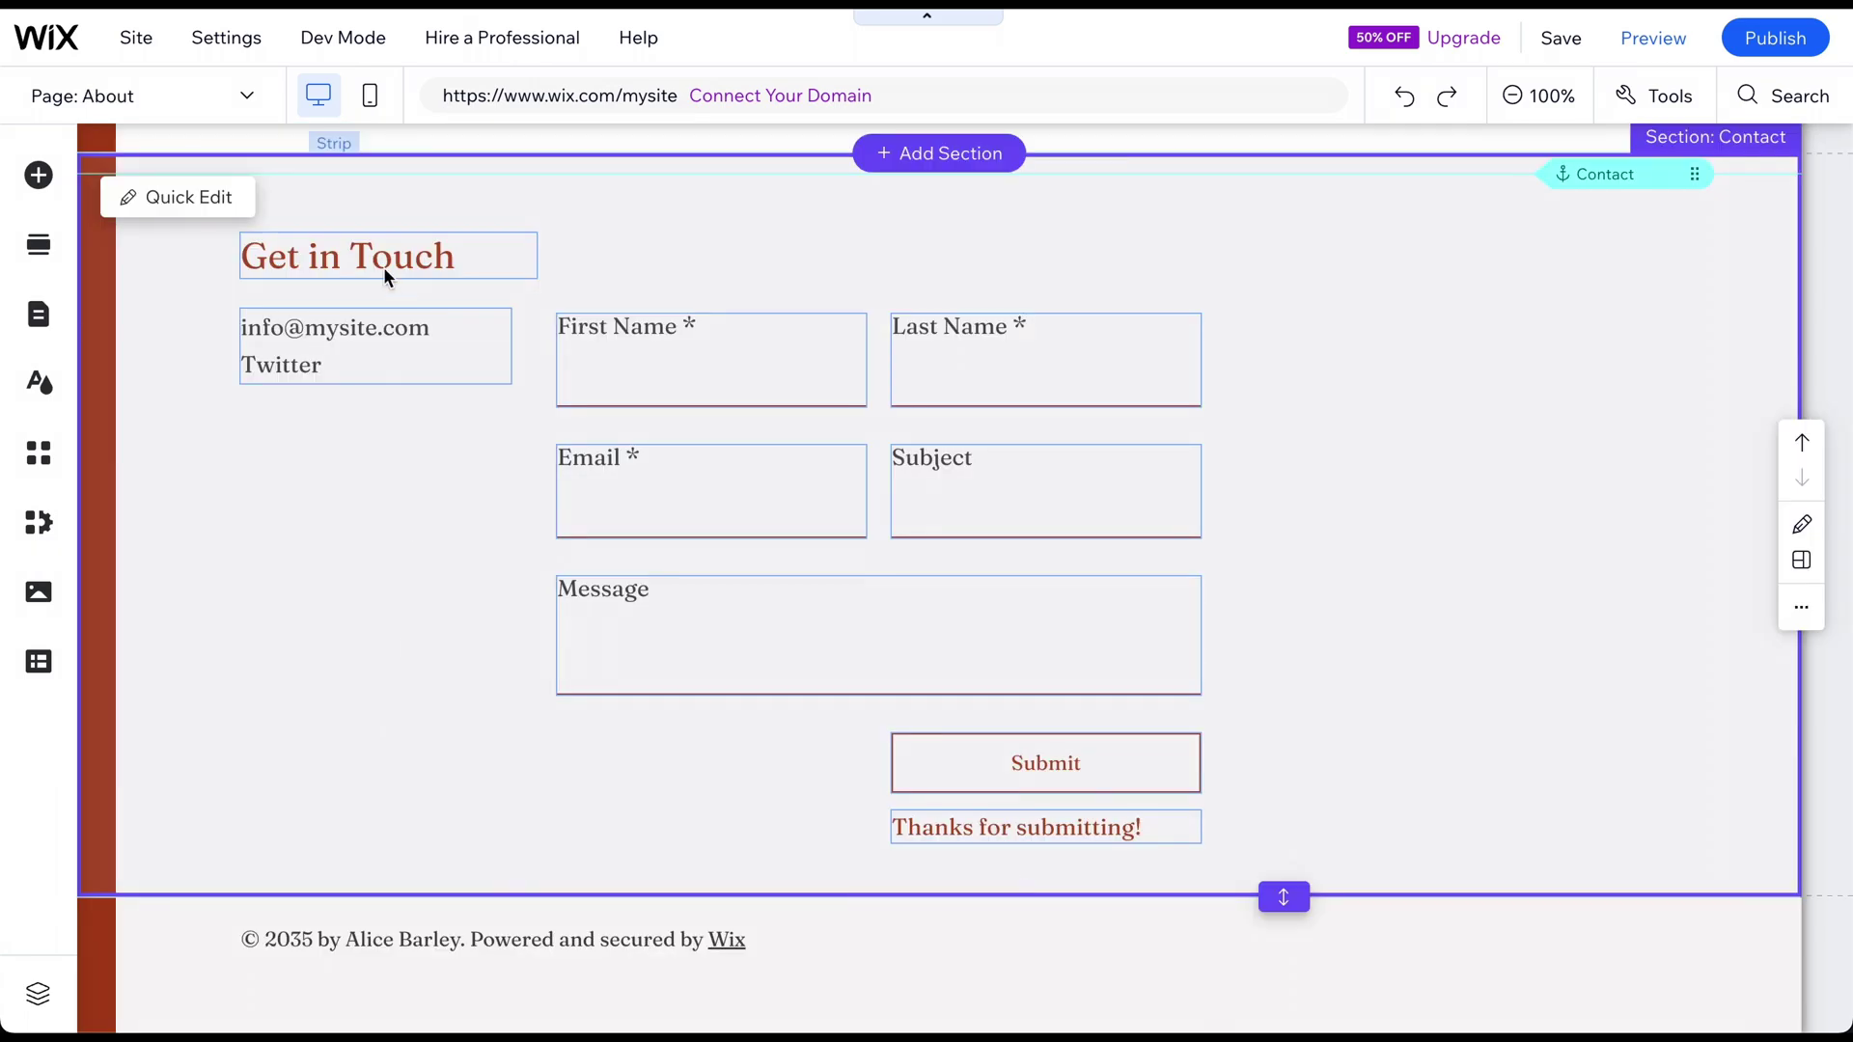
left_click(641, 262)
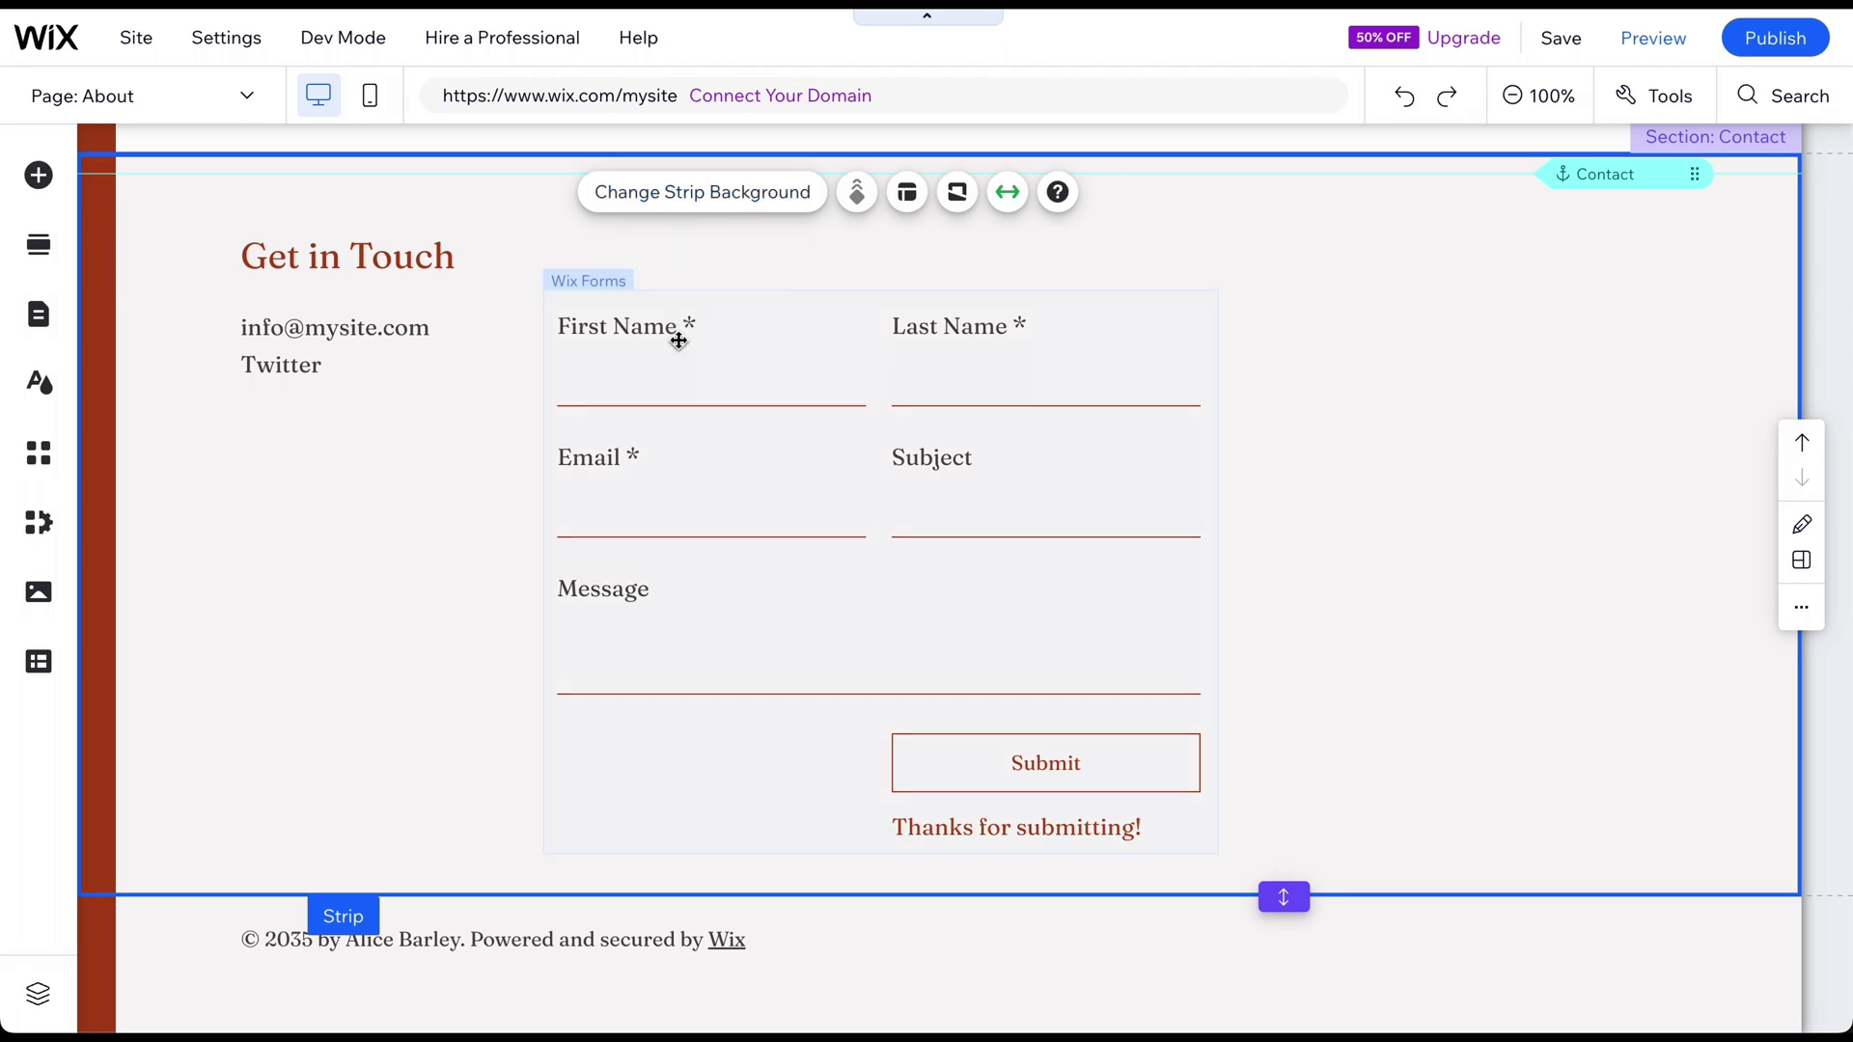
left_click(356, 332)
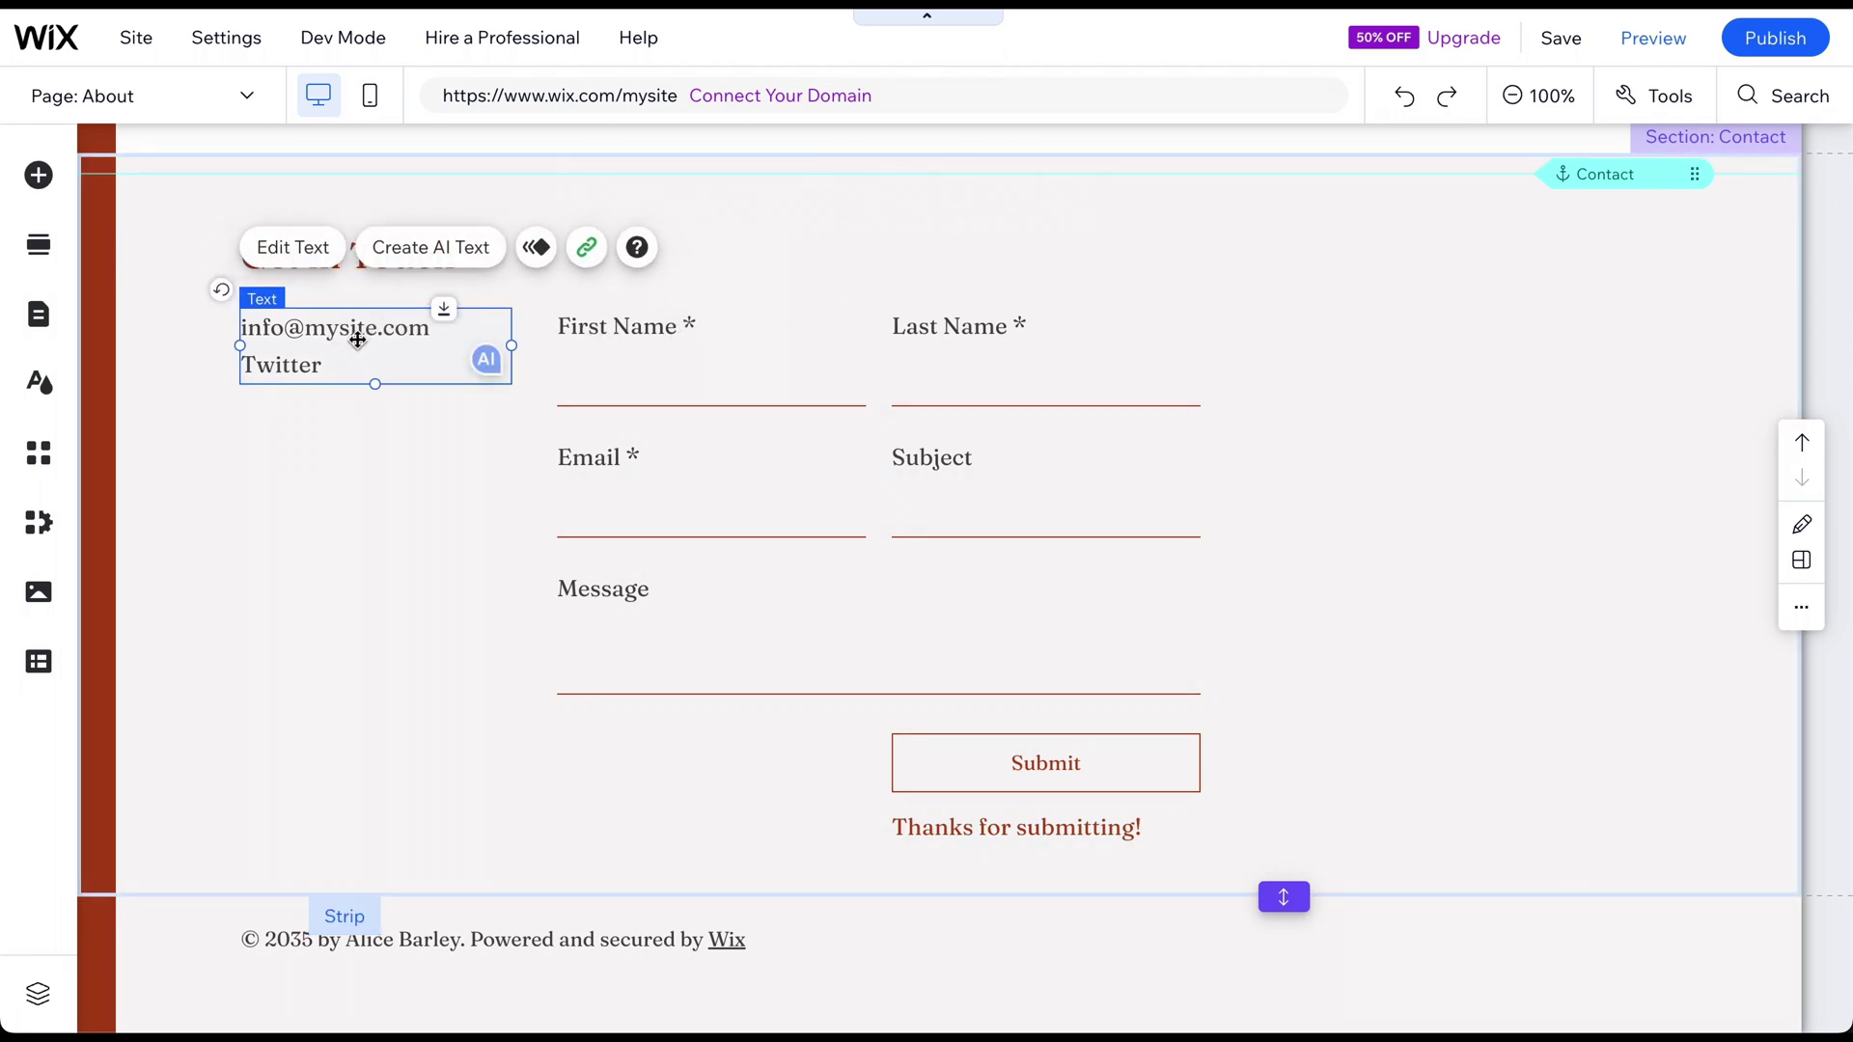
left_click(639, 344)
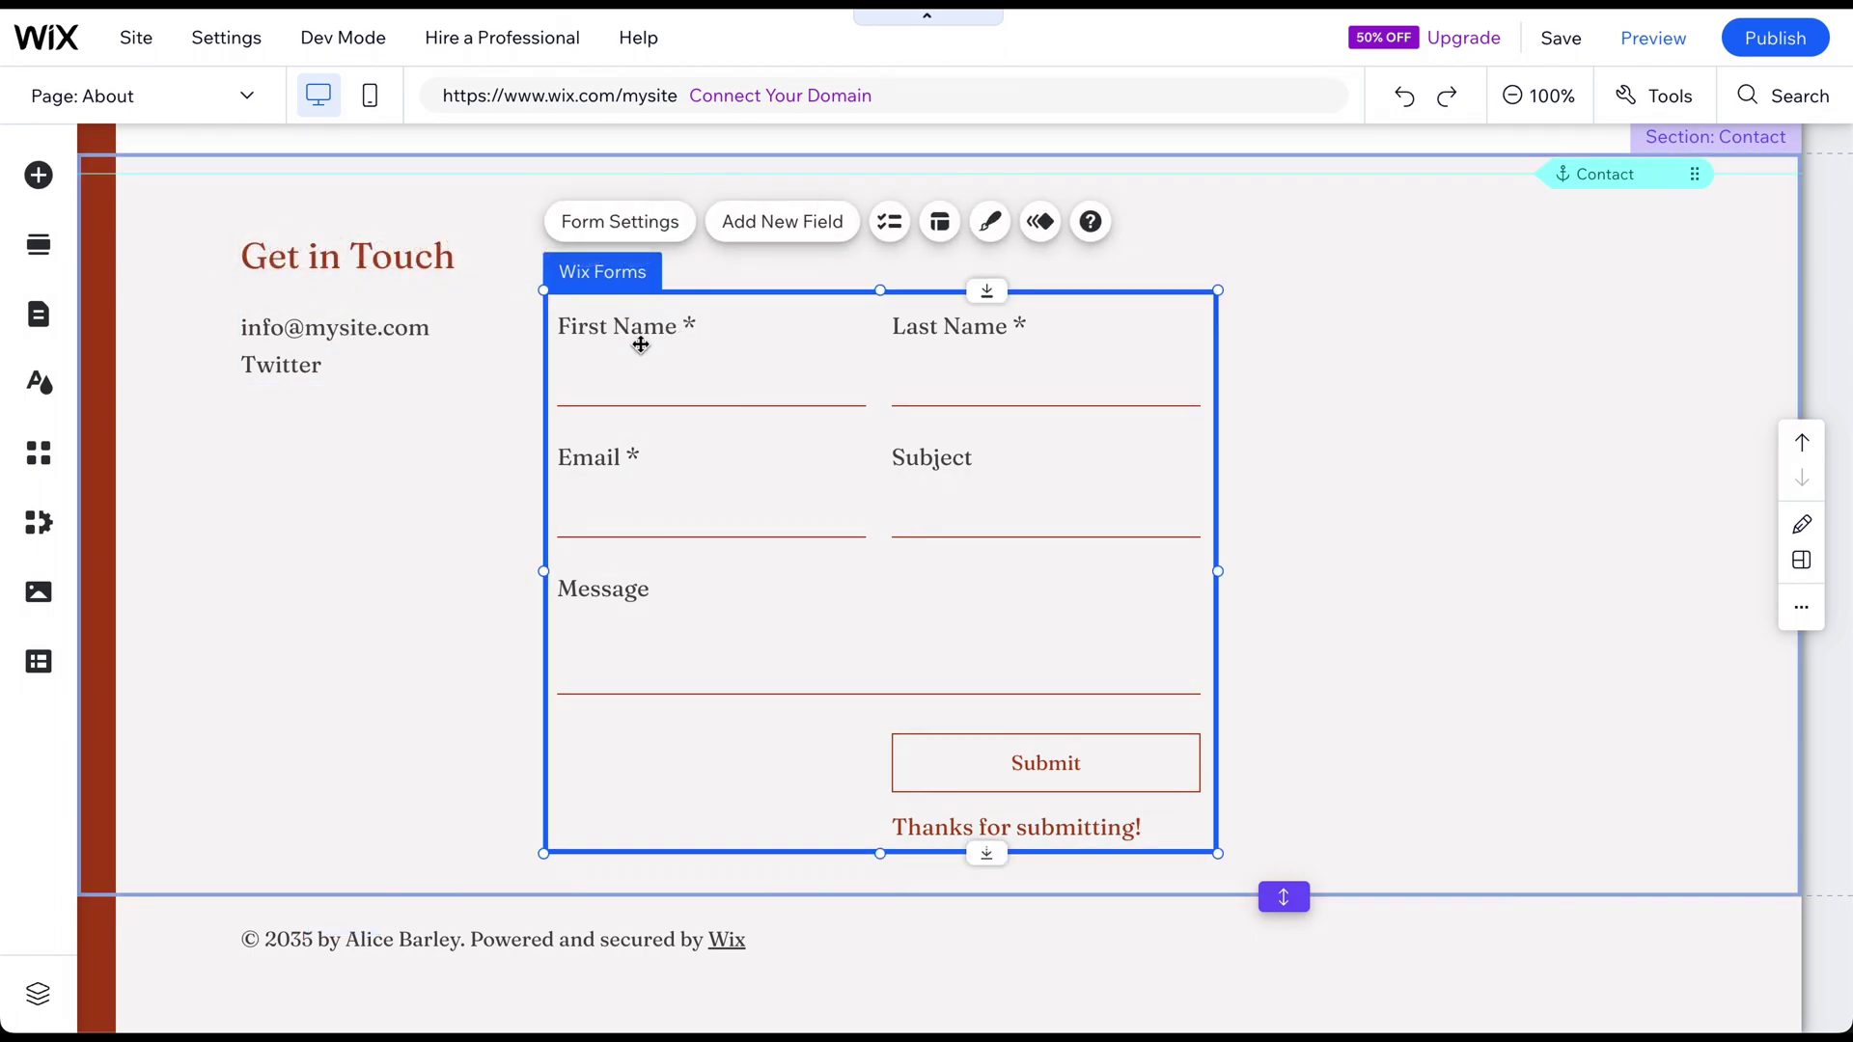
left_click(641, 346)
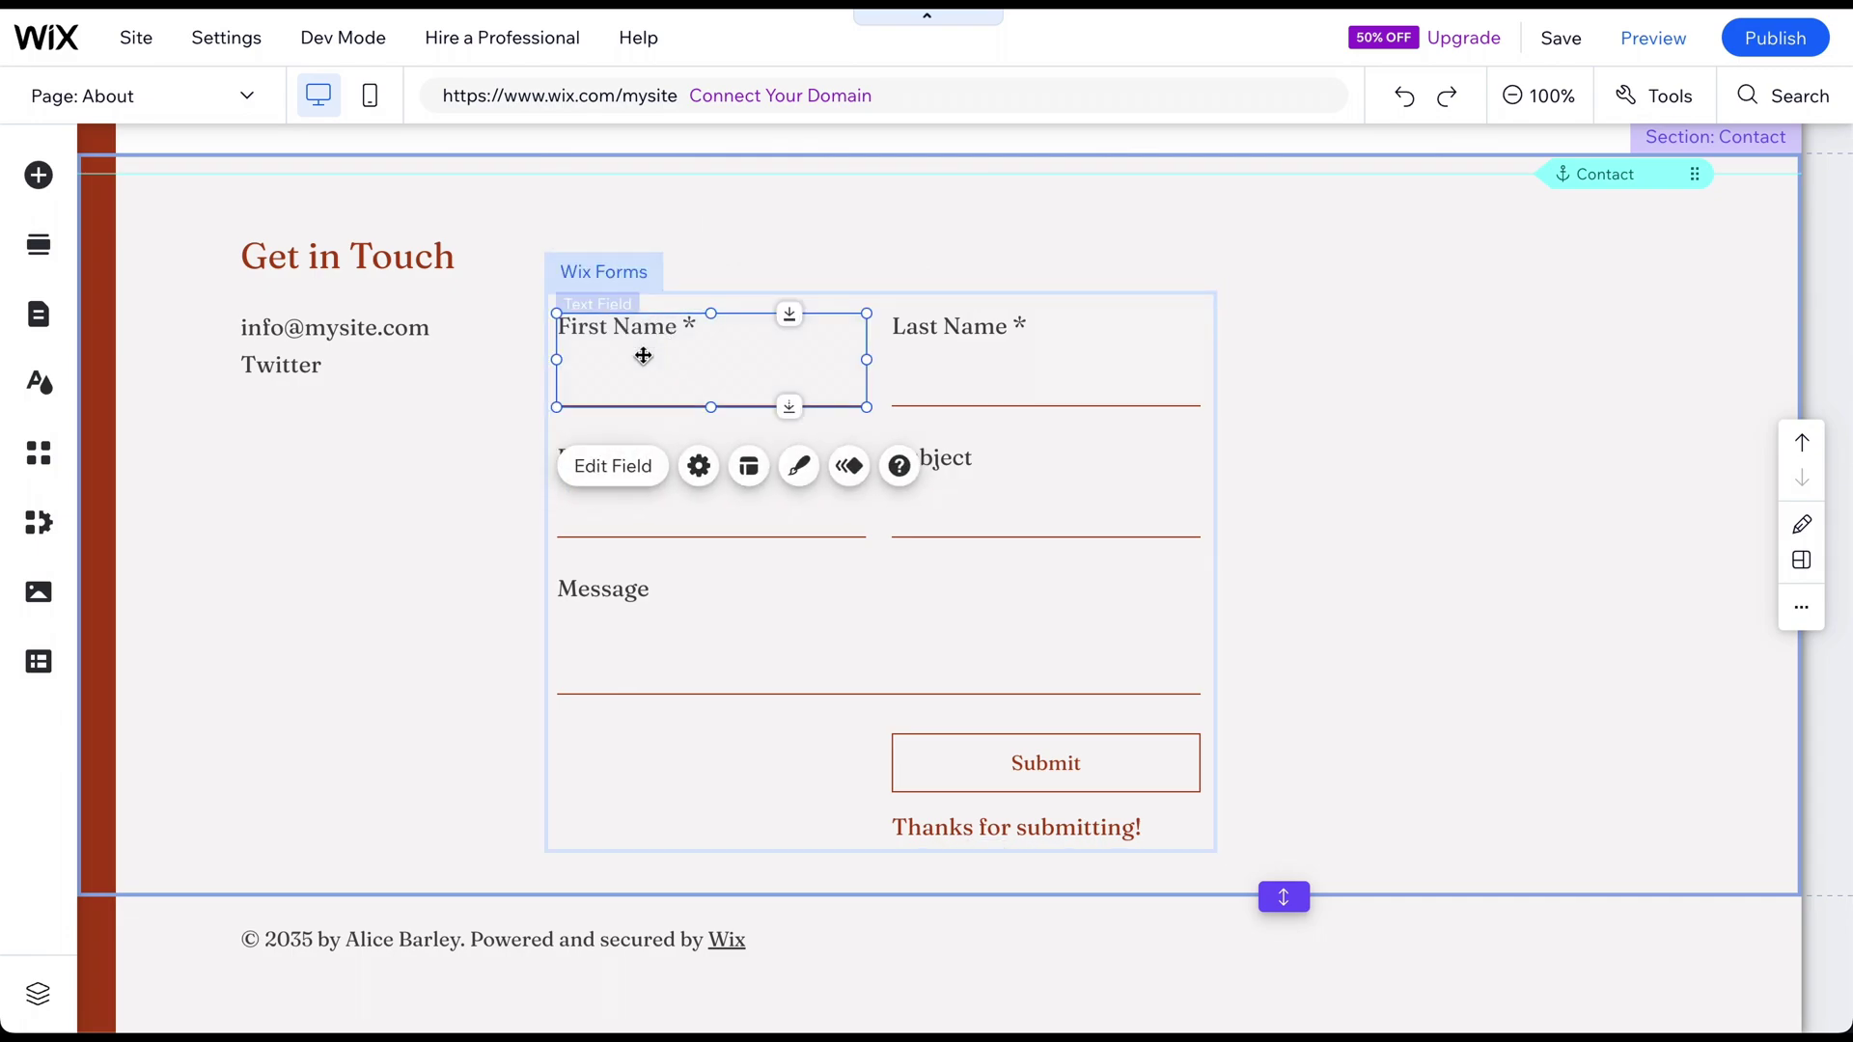
left_click(614, 467)
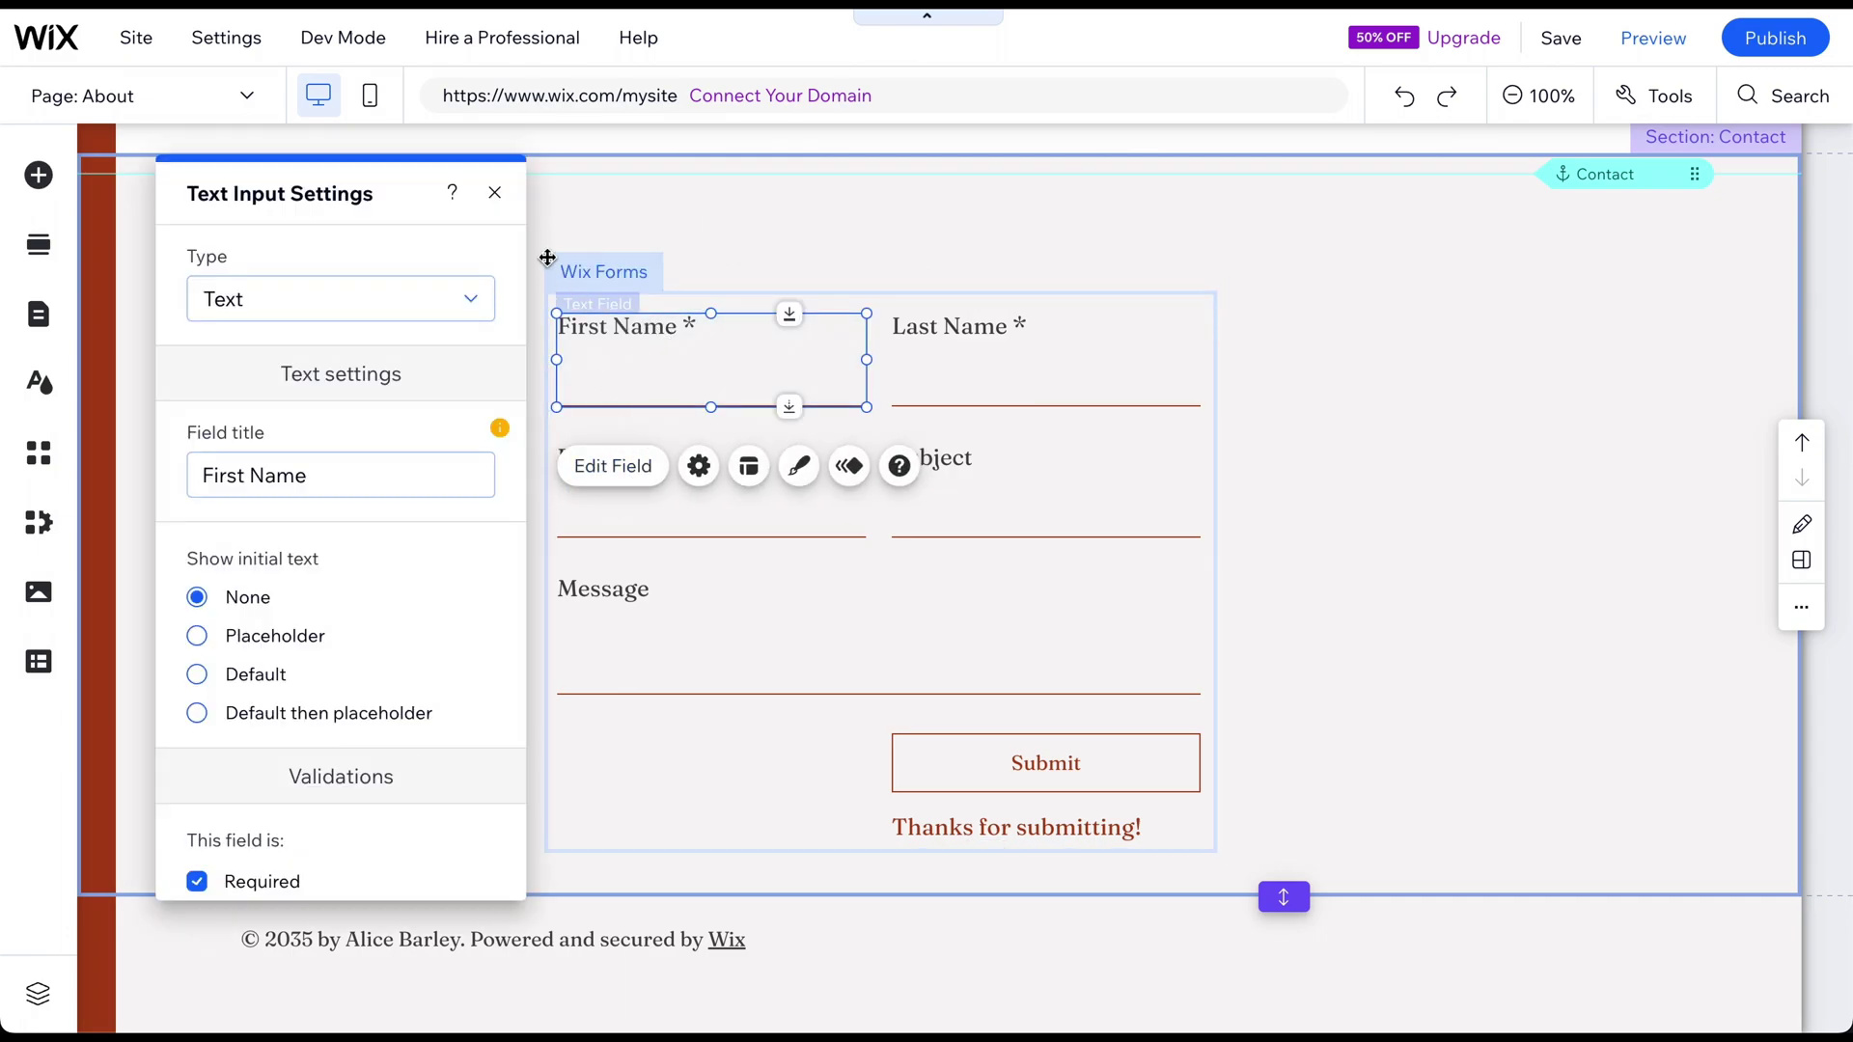
left_click(494, 193)
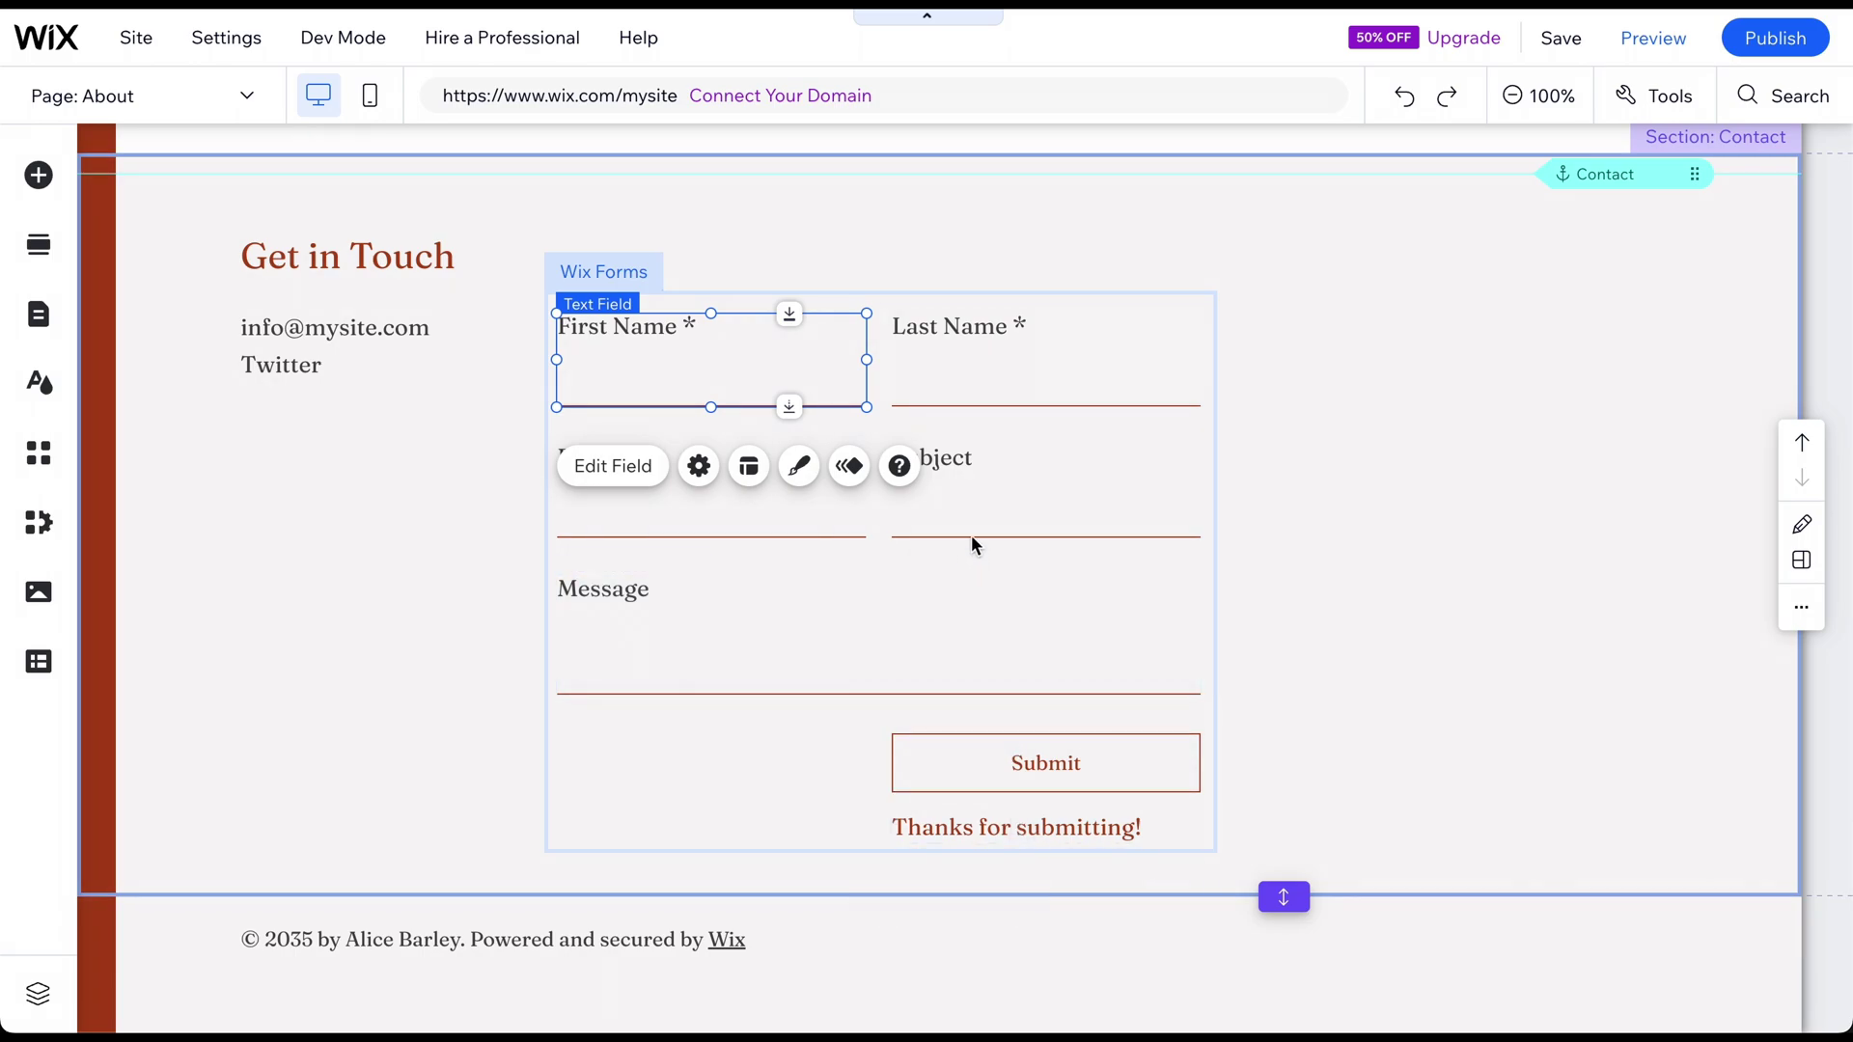
left_click(993, 504)
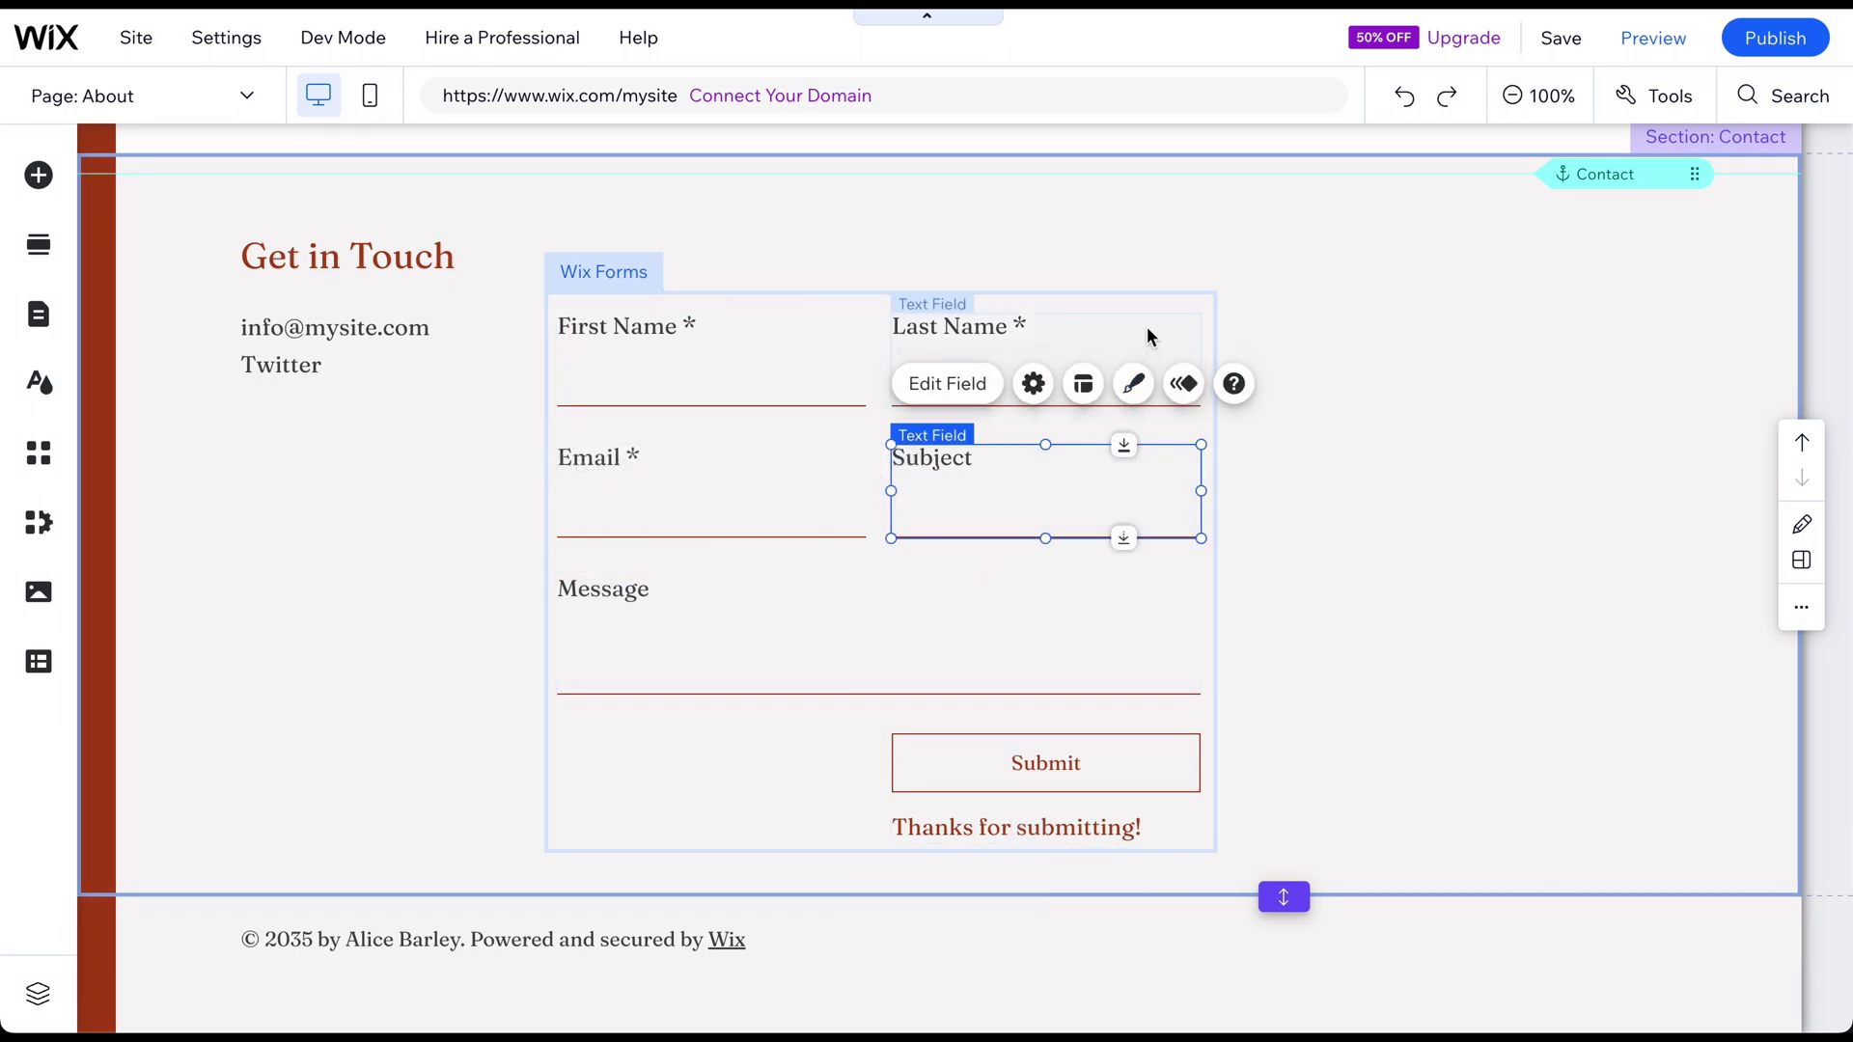
left_click(1173, 301)
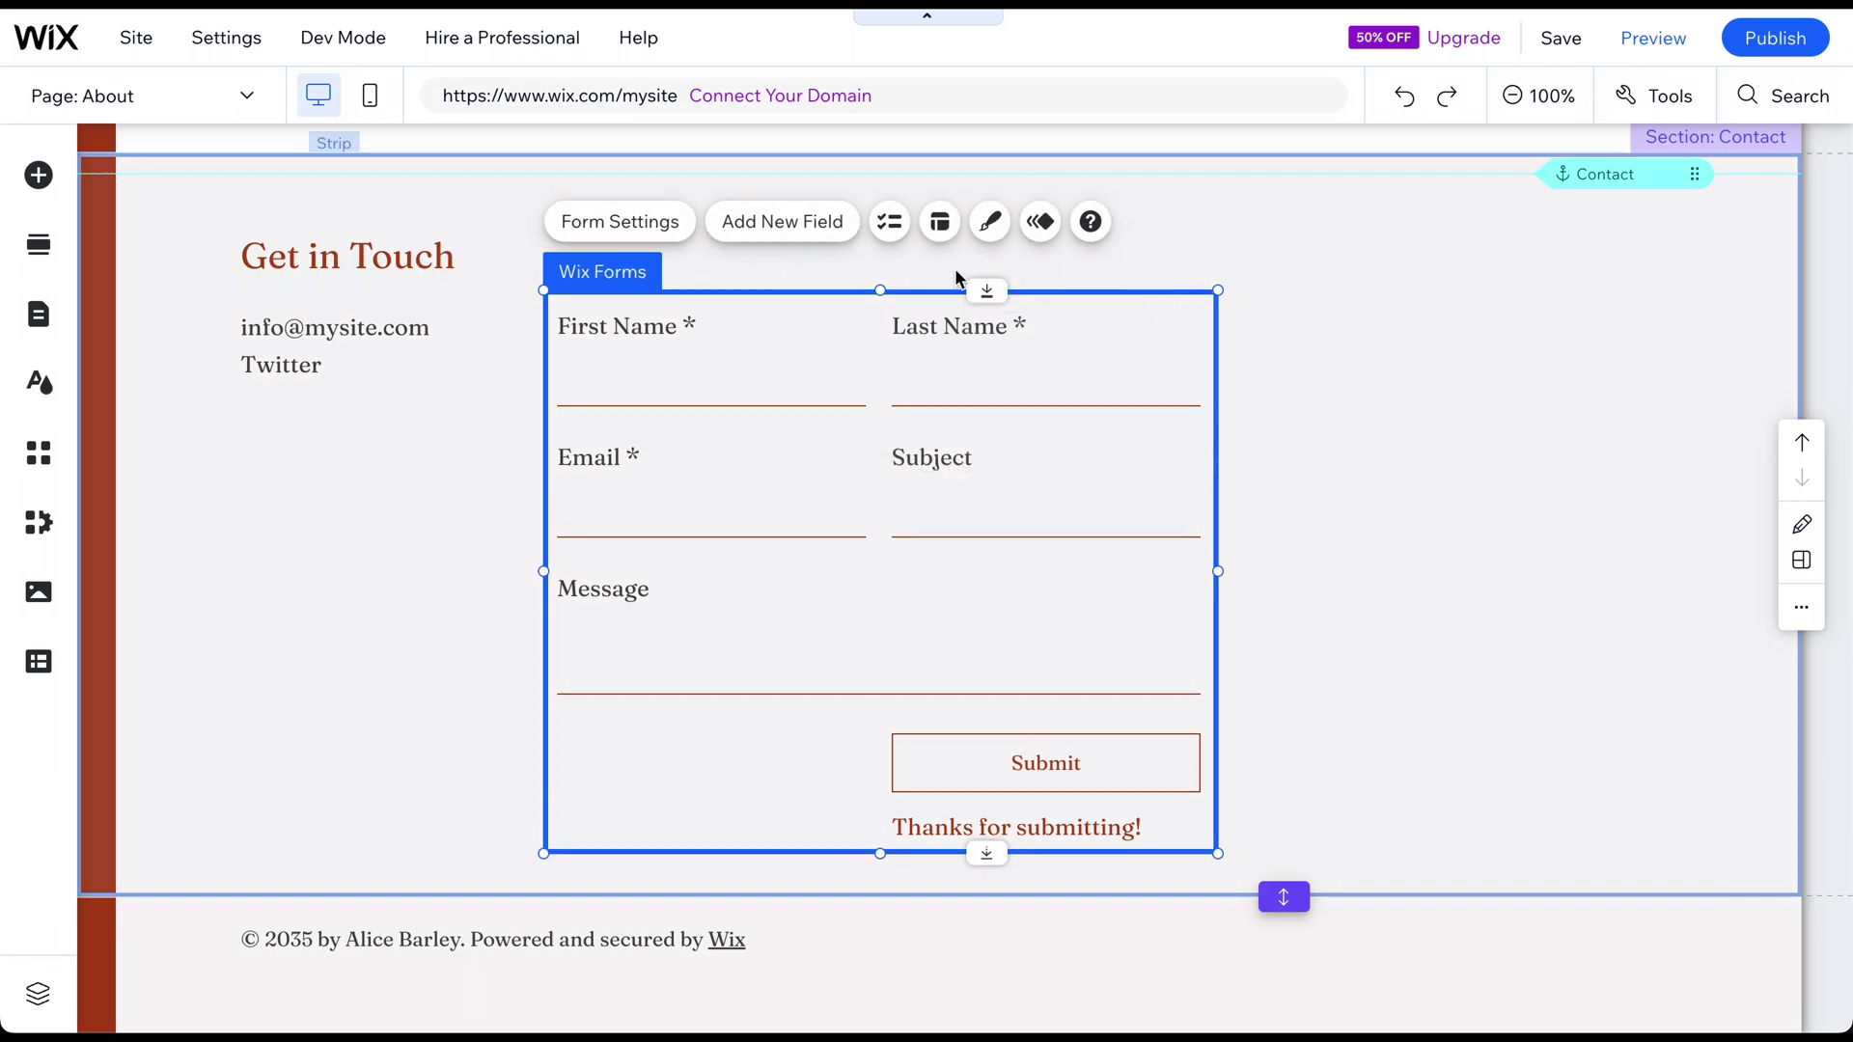
Add a Phone field below Message in the Get in Touch form
left_click(729, 227)
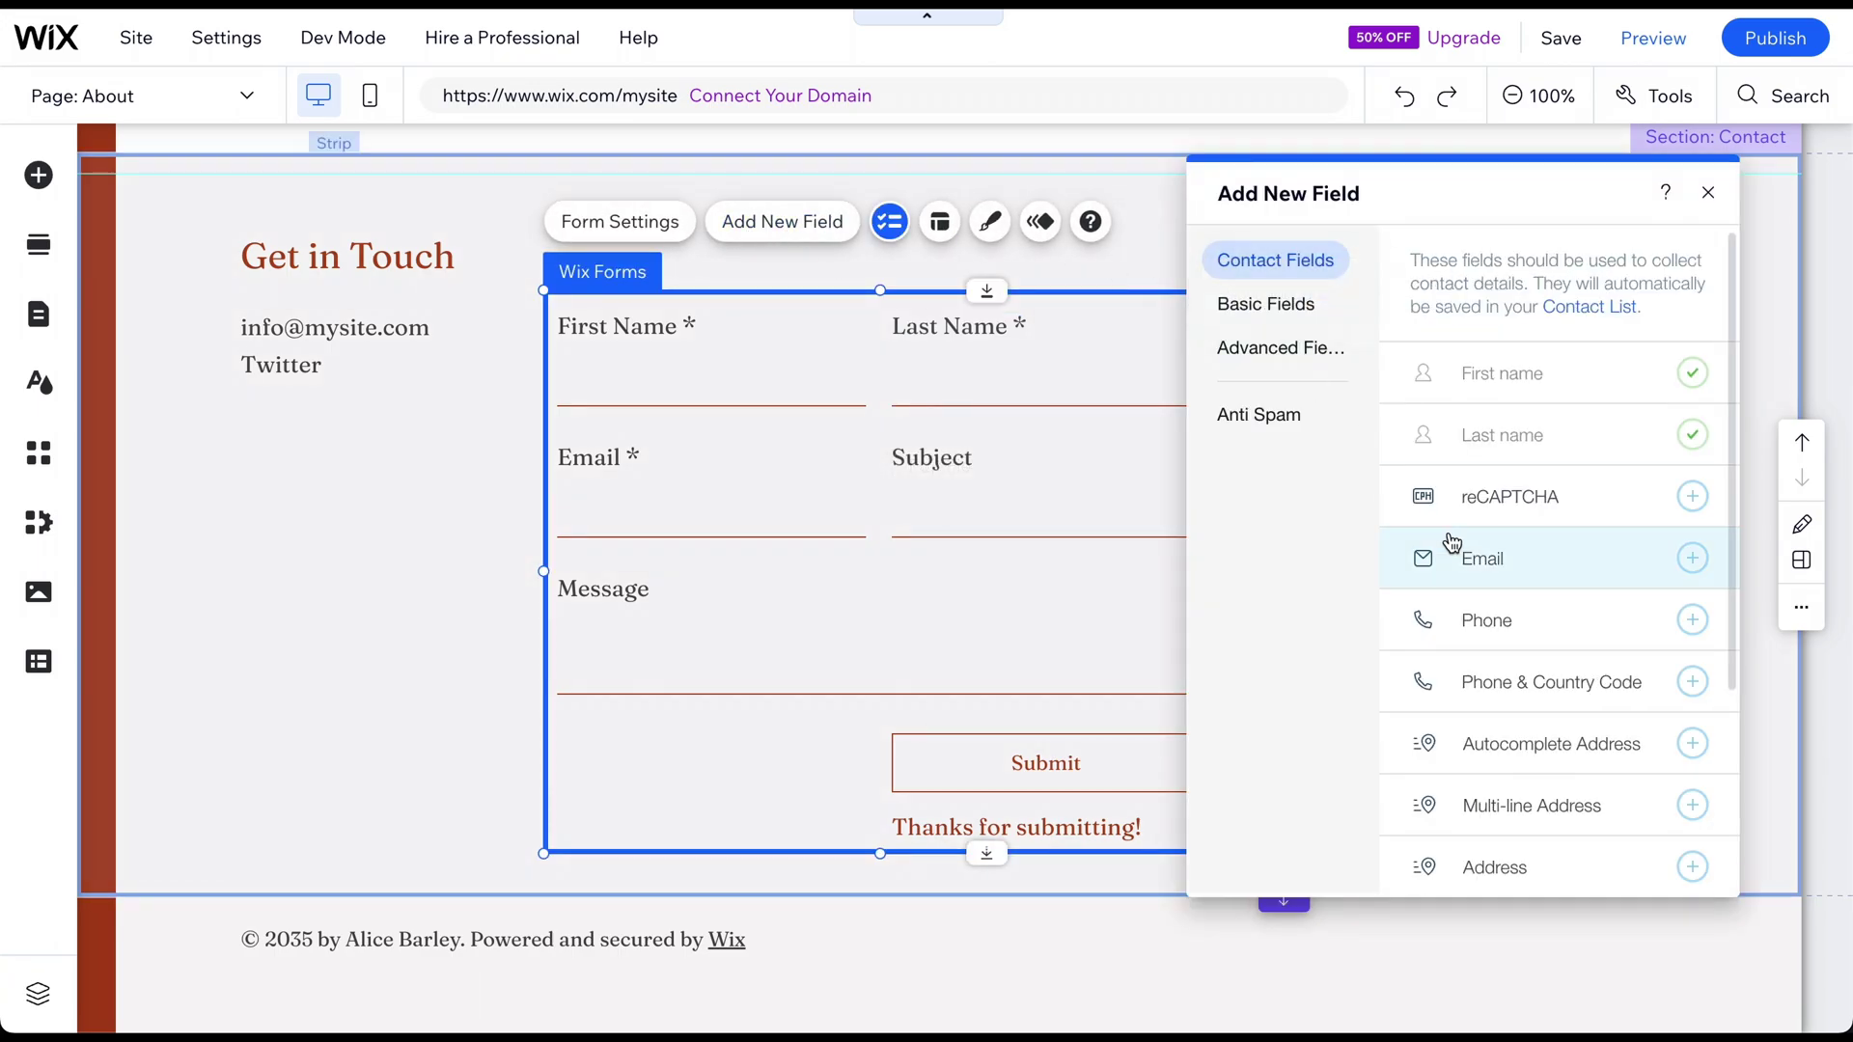
left_click(1691, 621)
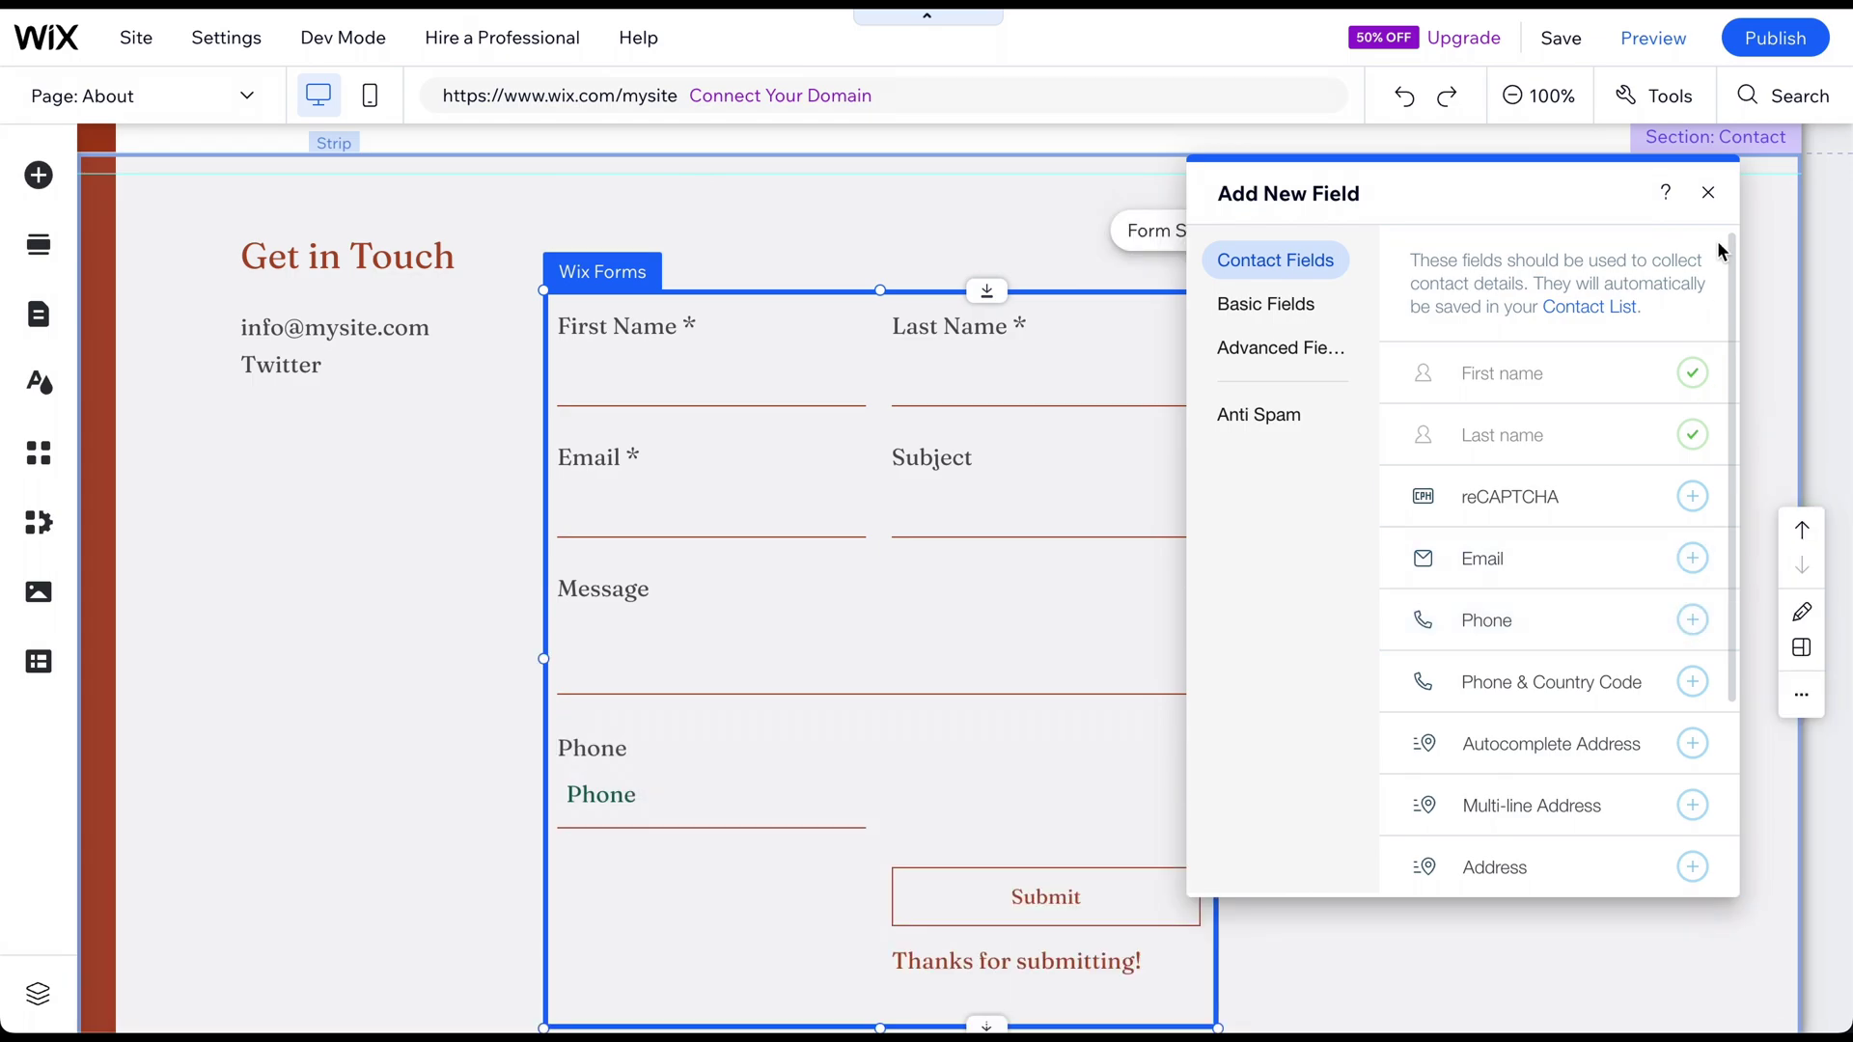
left_click(1708, 193)
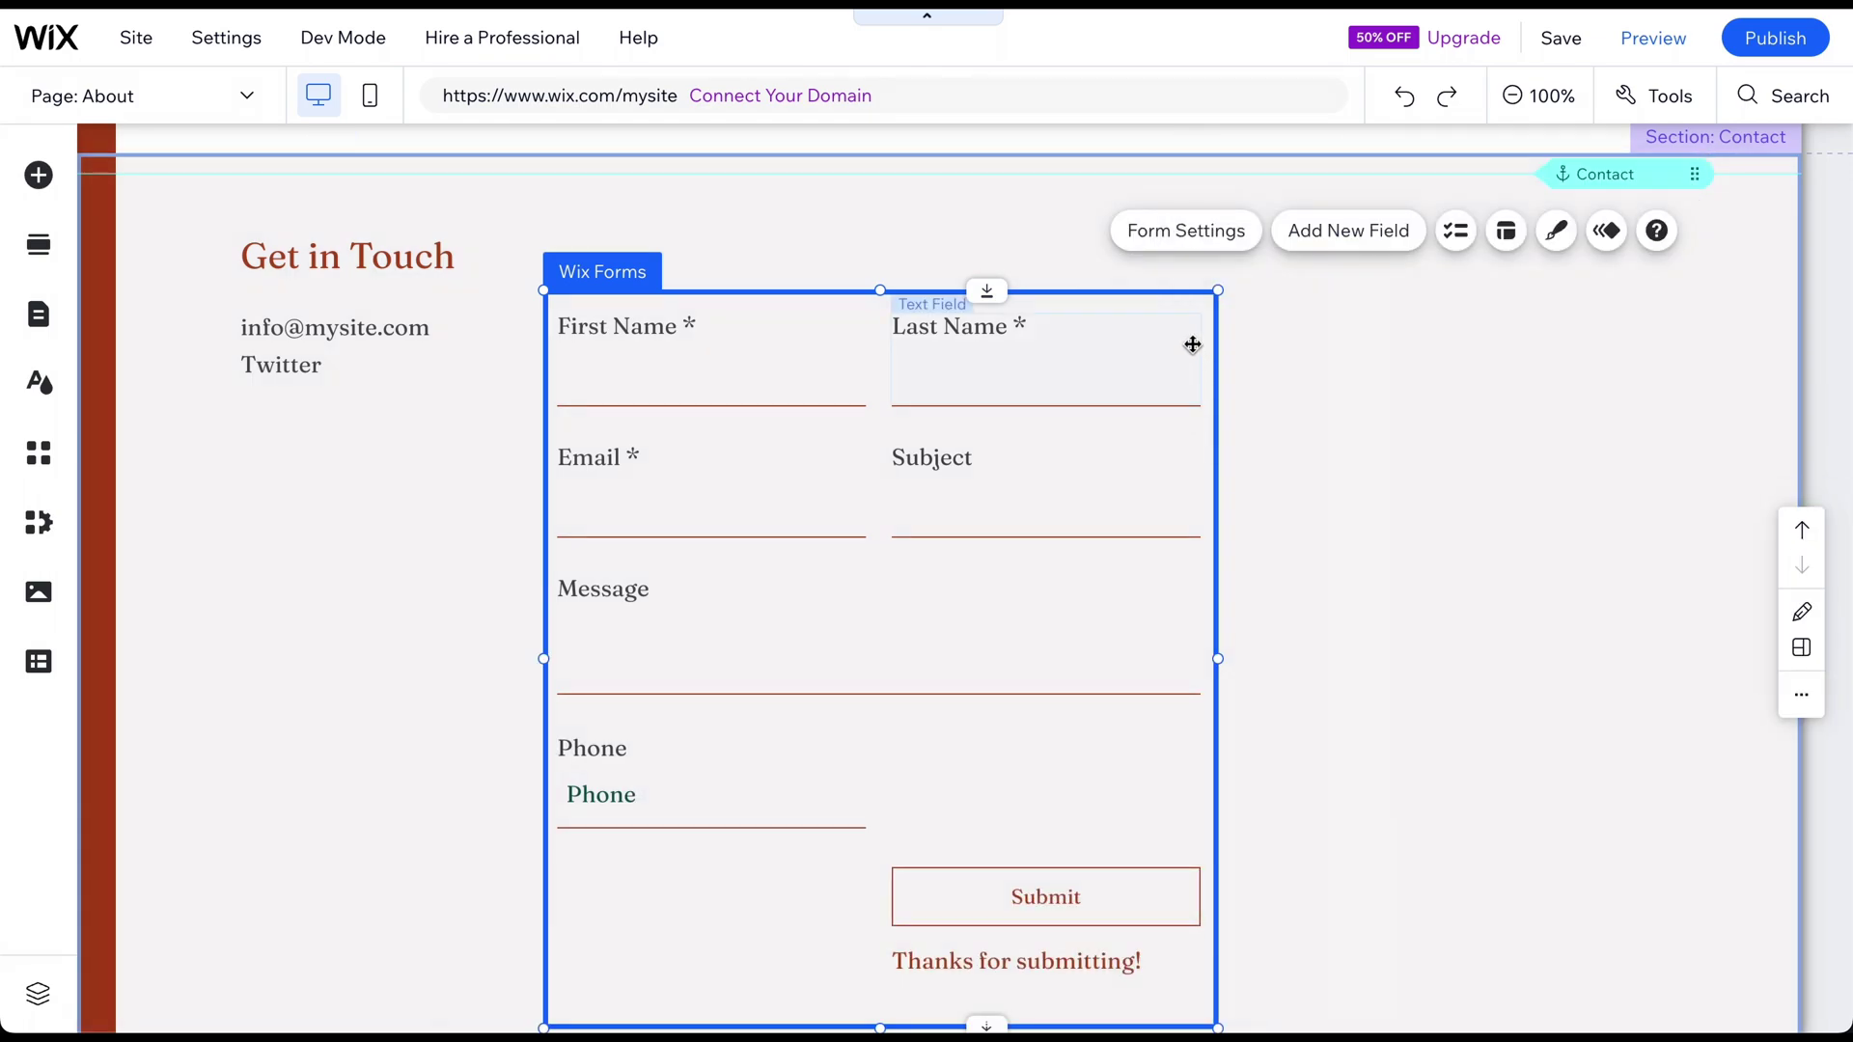
left_click(1198, 311)
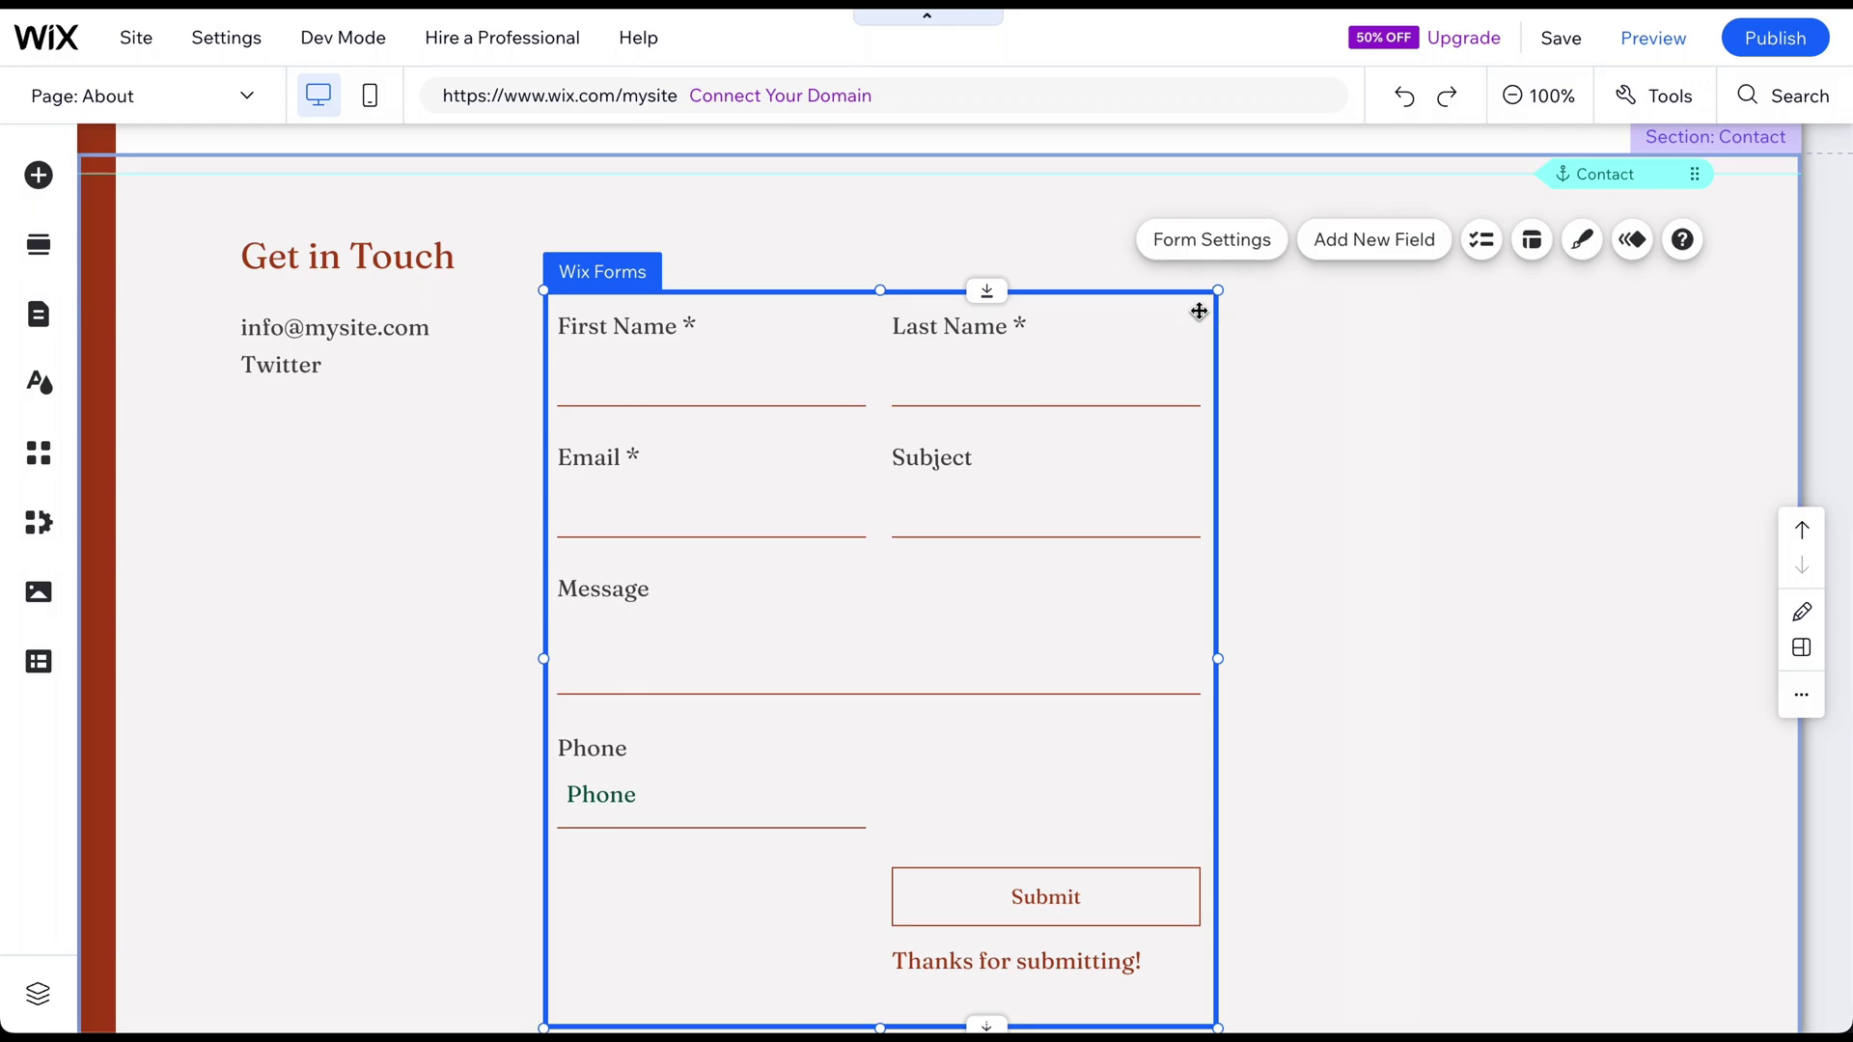
Create a submissions table for the contact form from its Form Settings
left_click(1212, 240)
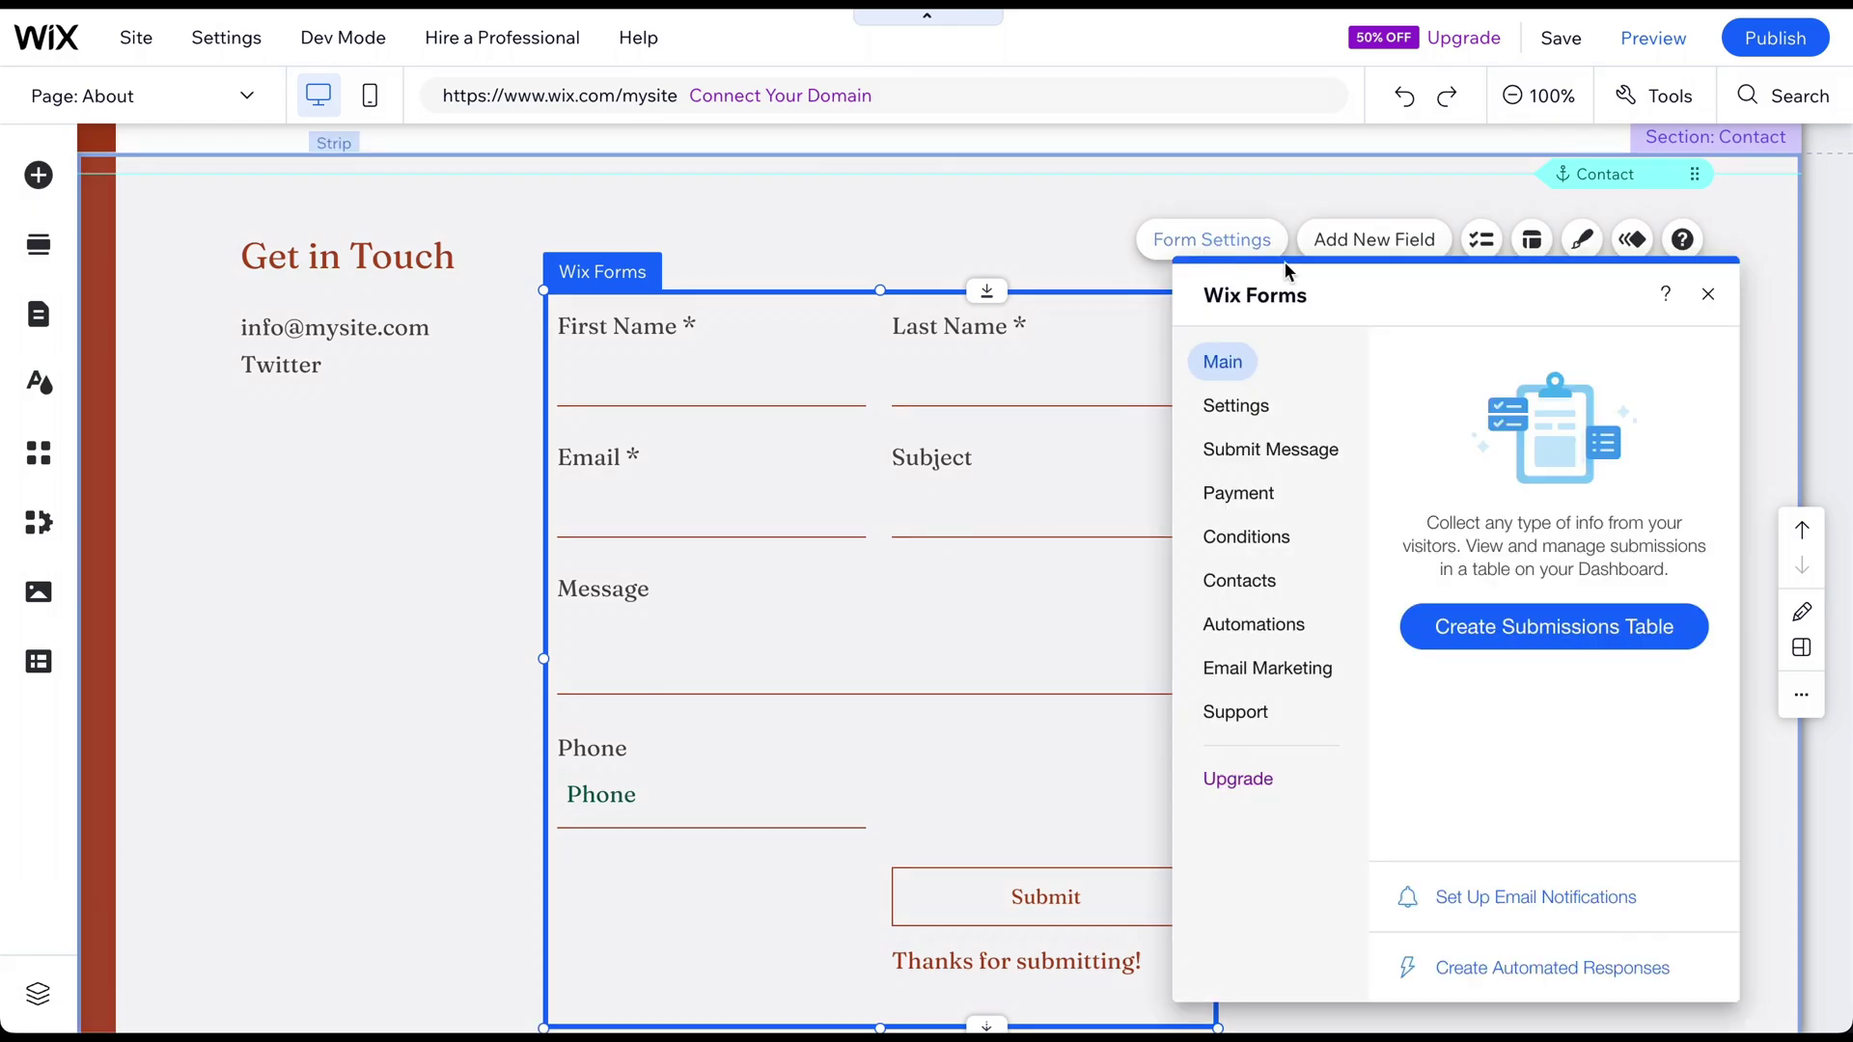
left_click(1547, 627)
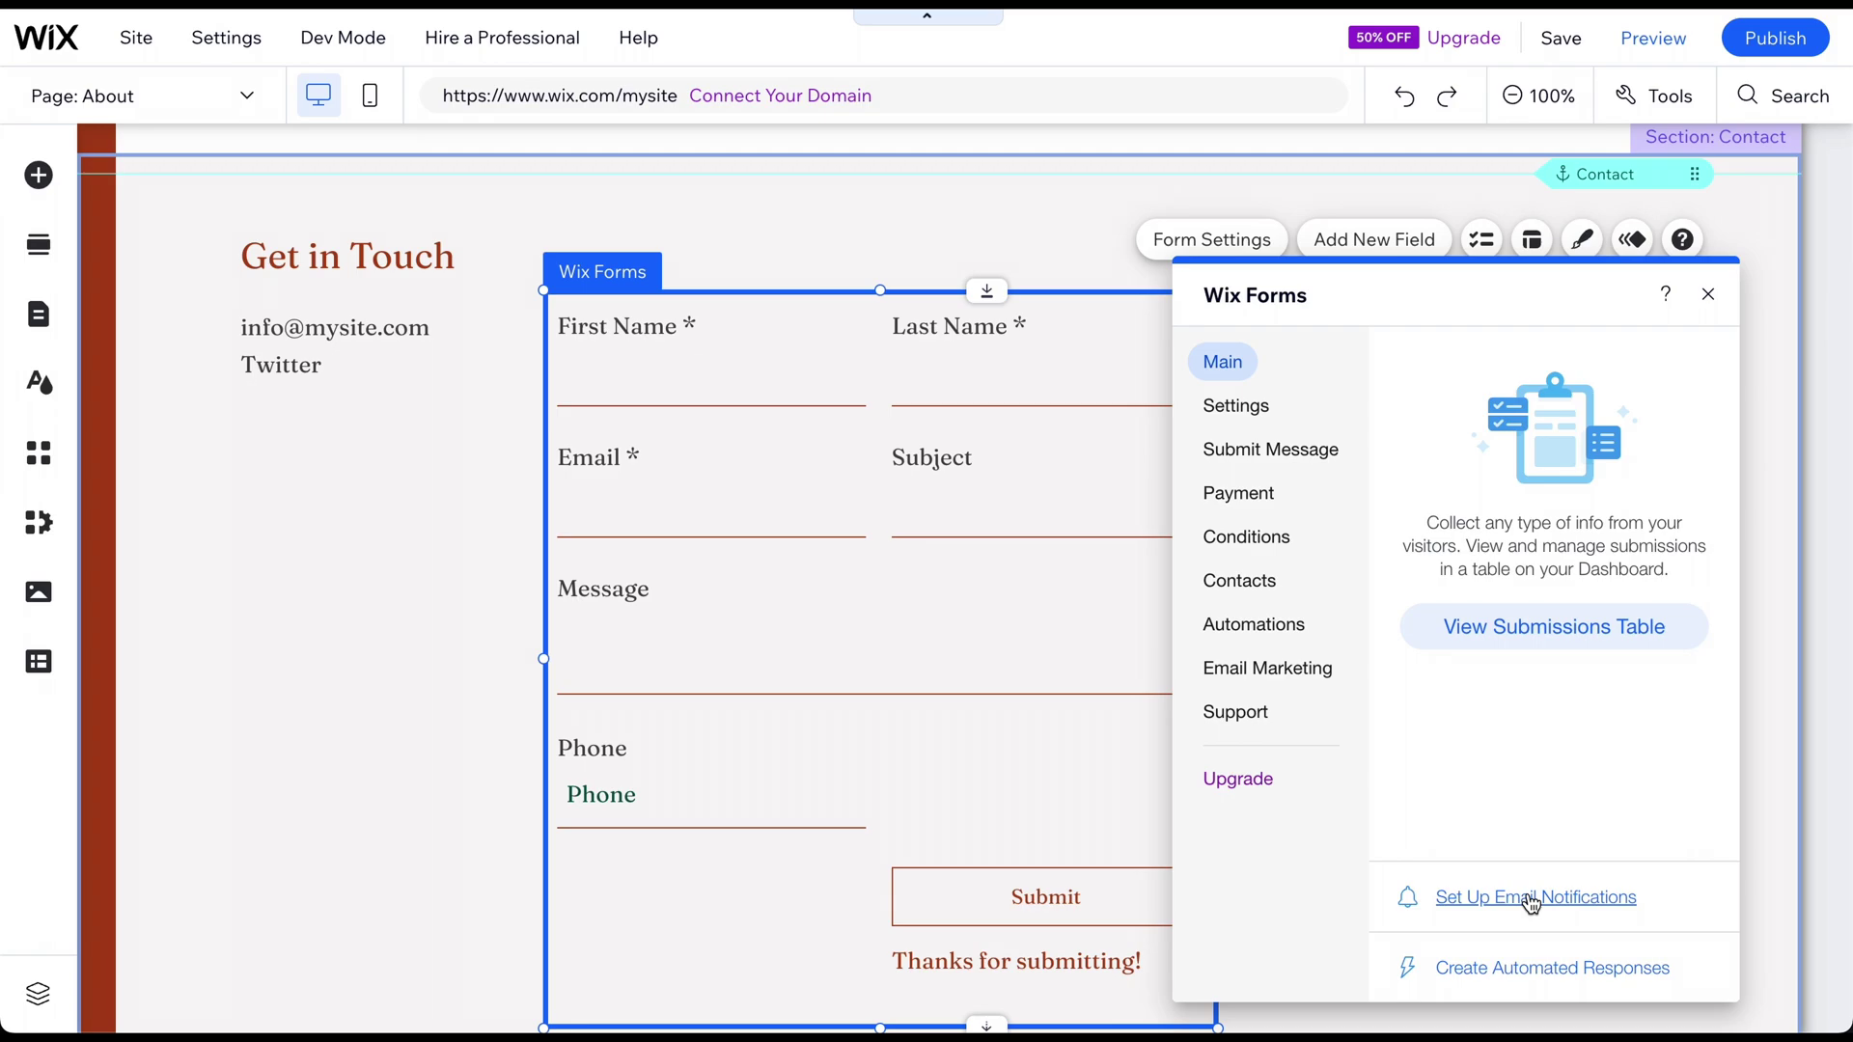
left_click(1708, 293)
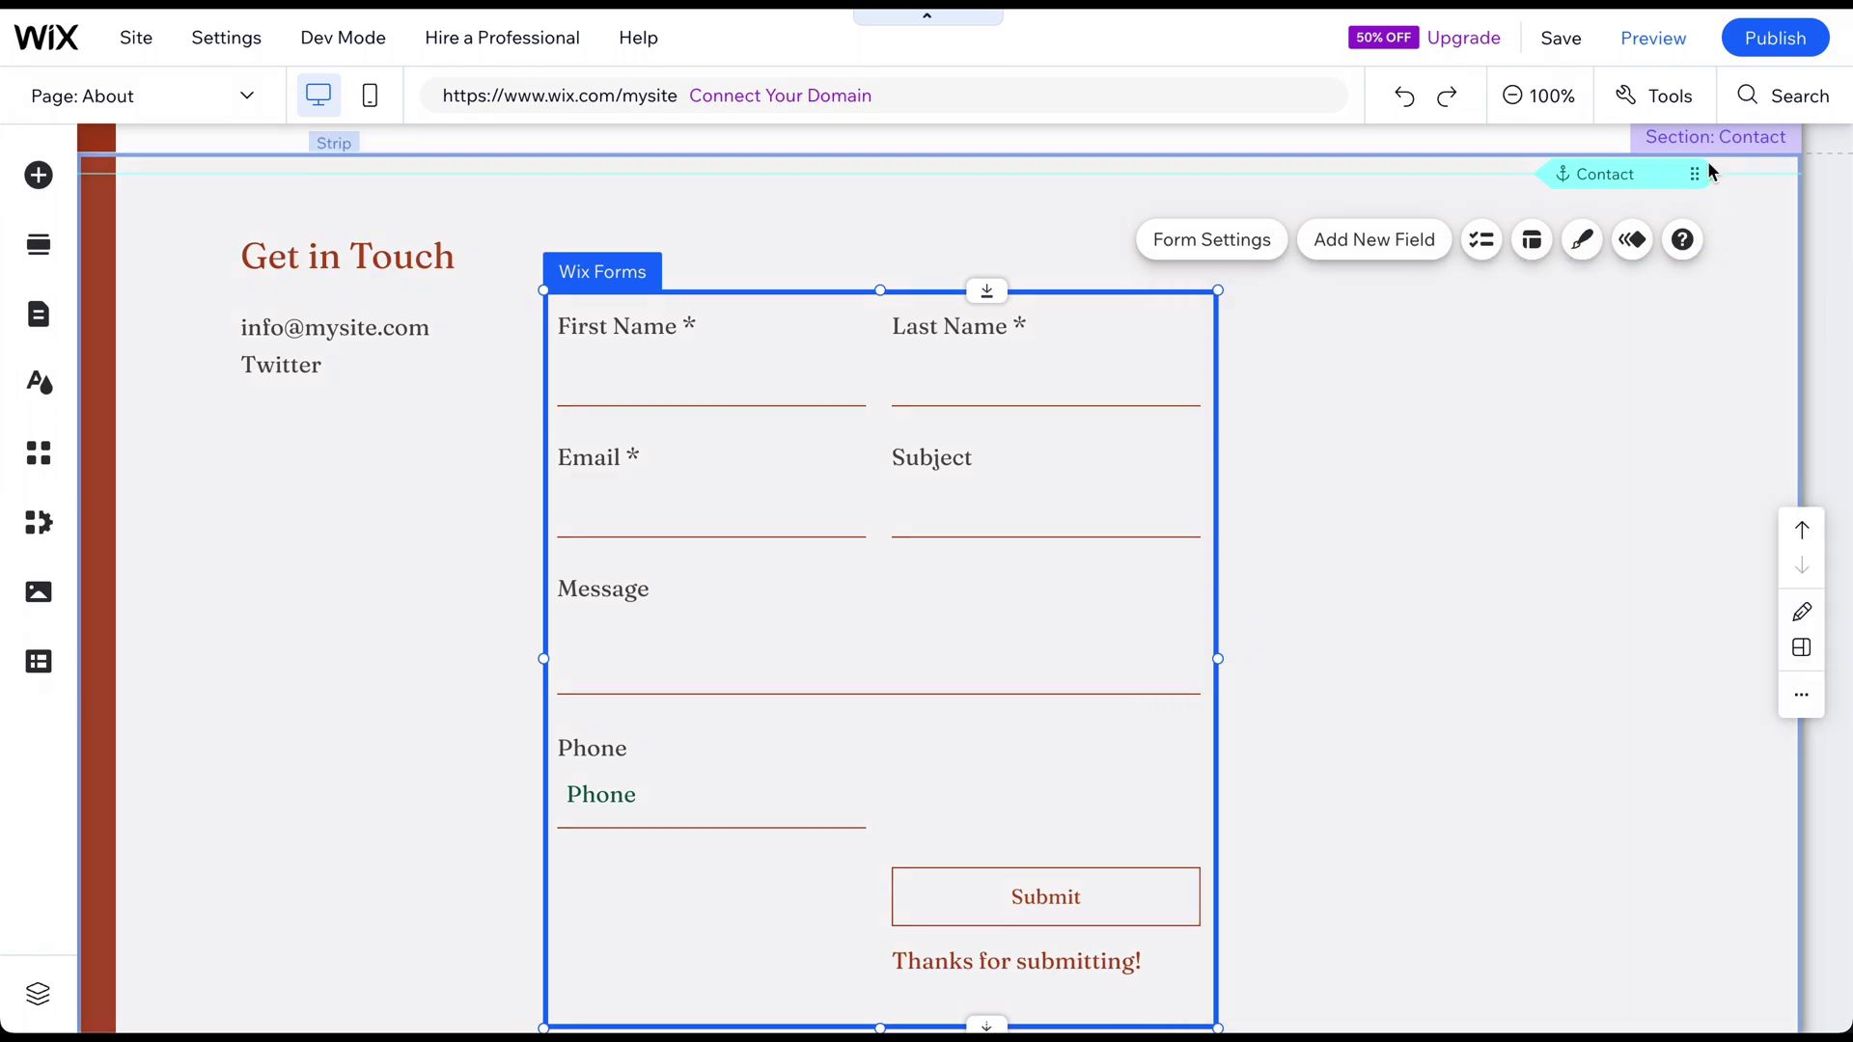
Preview the About page in desktop and mobile views, then go back to the mobile editor
left_click(1650, 39)
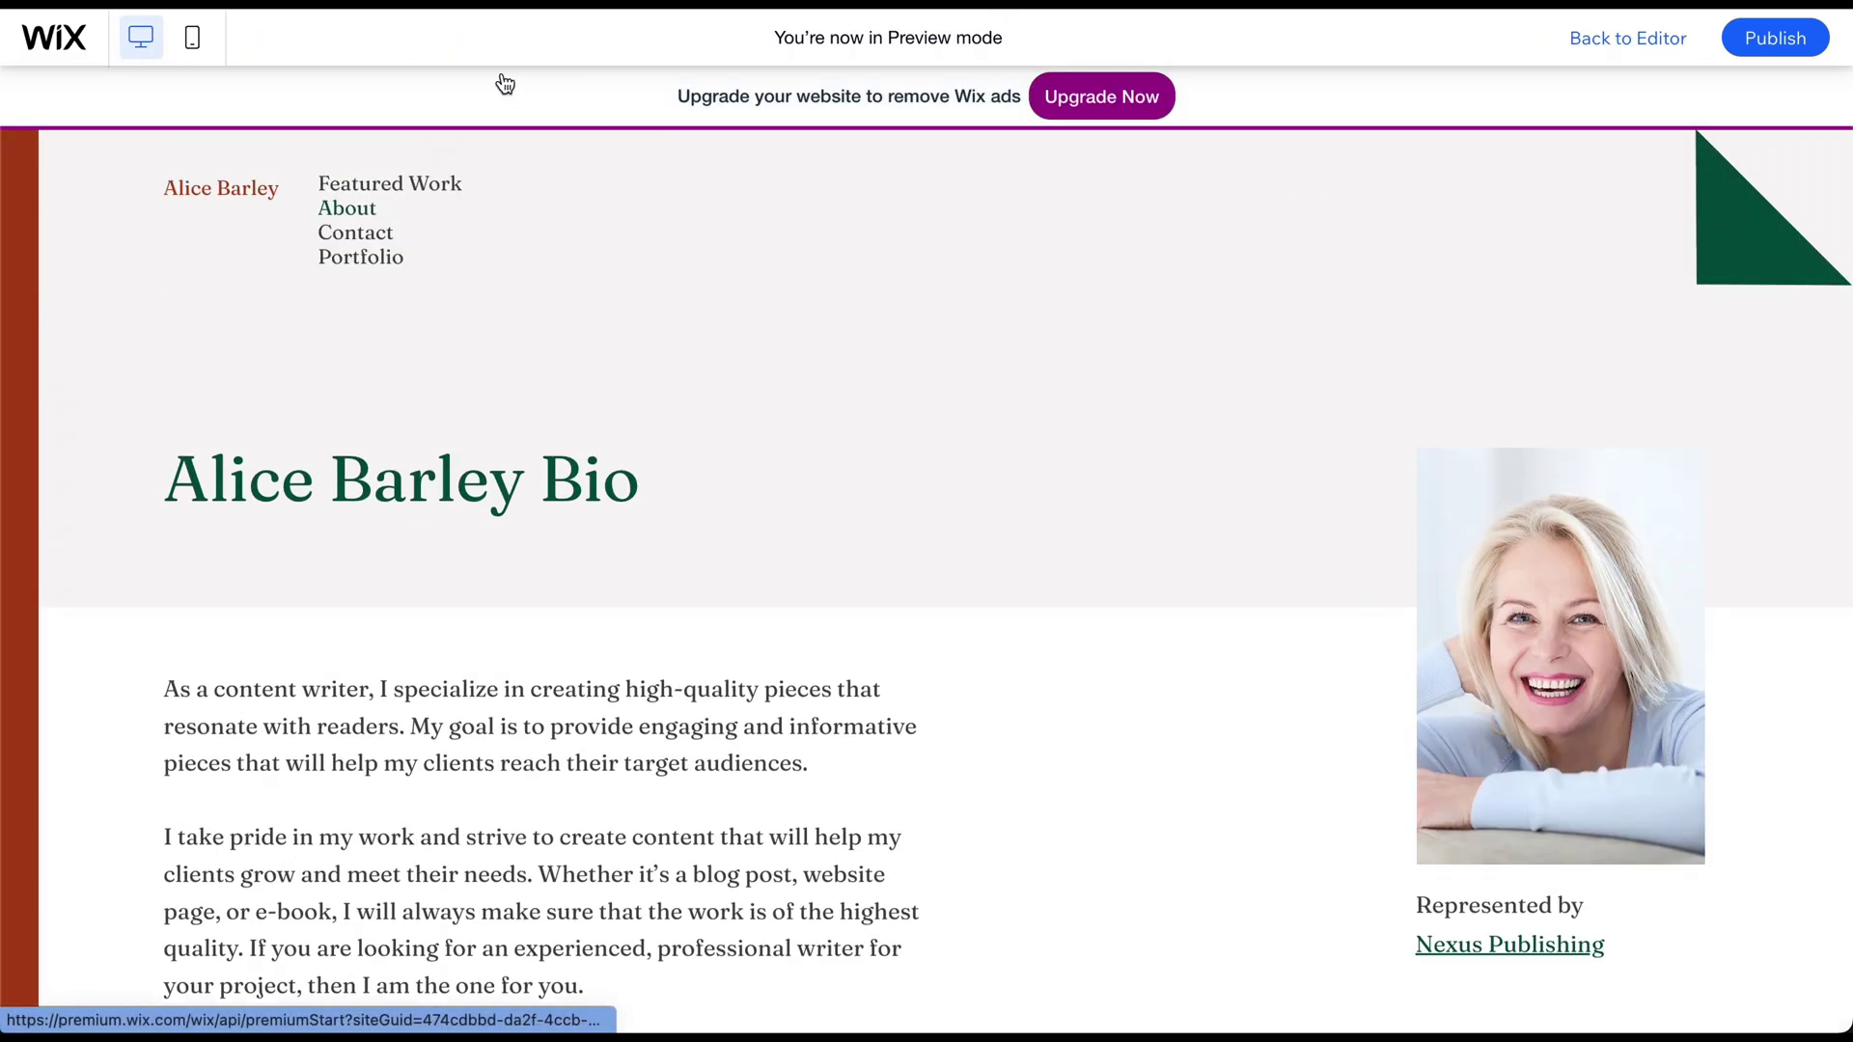
left_click(193, 39)
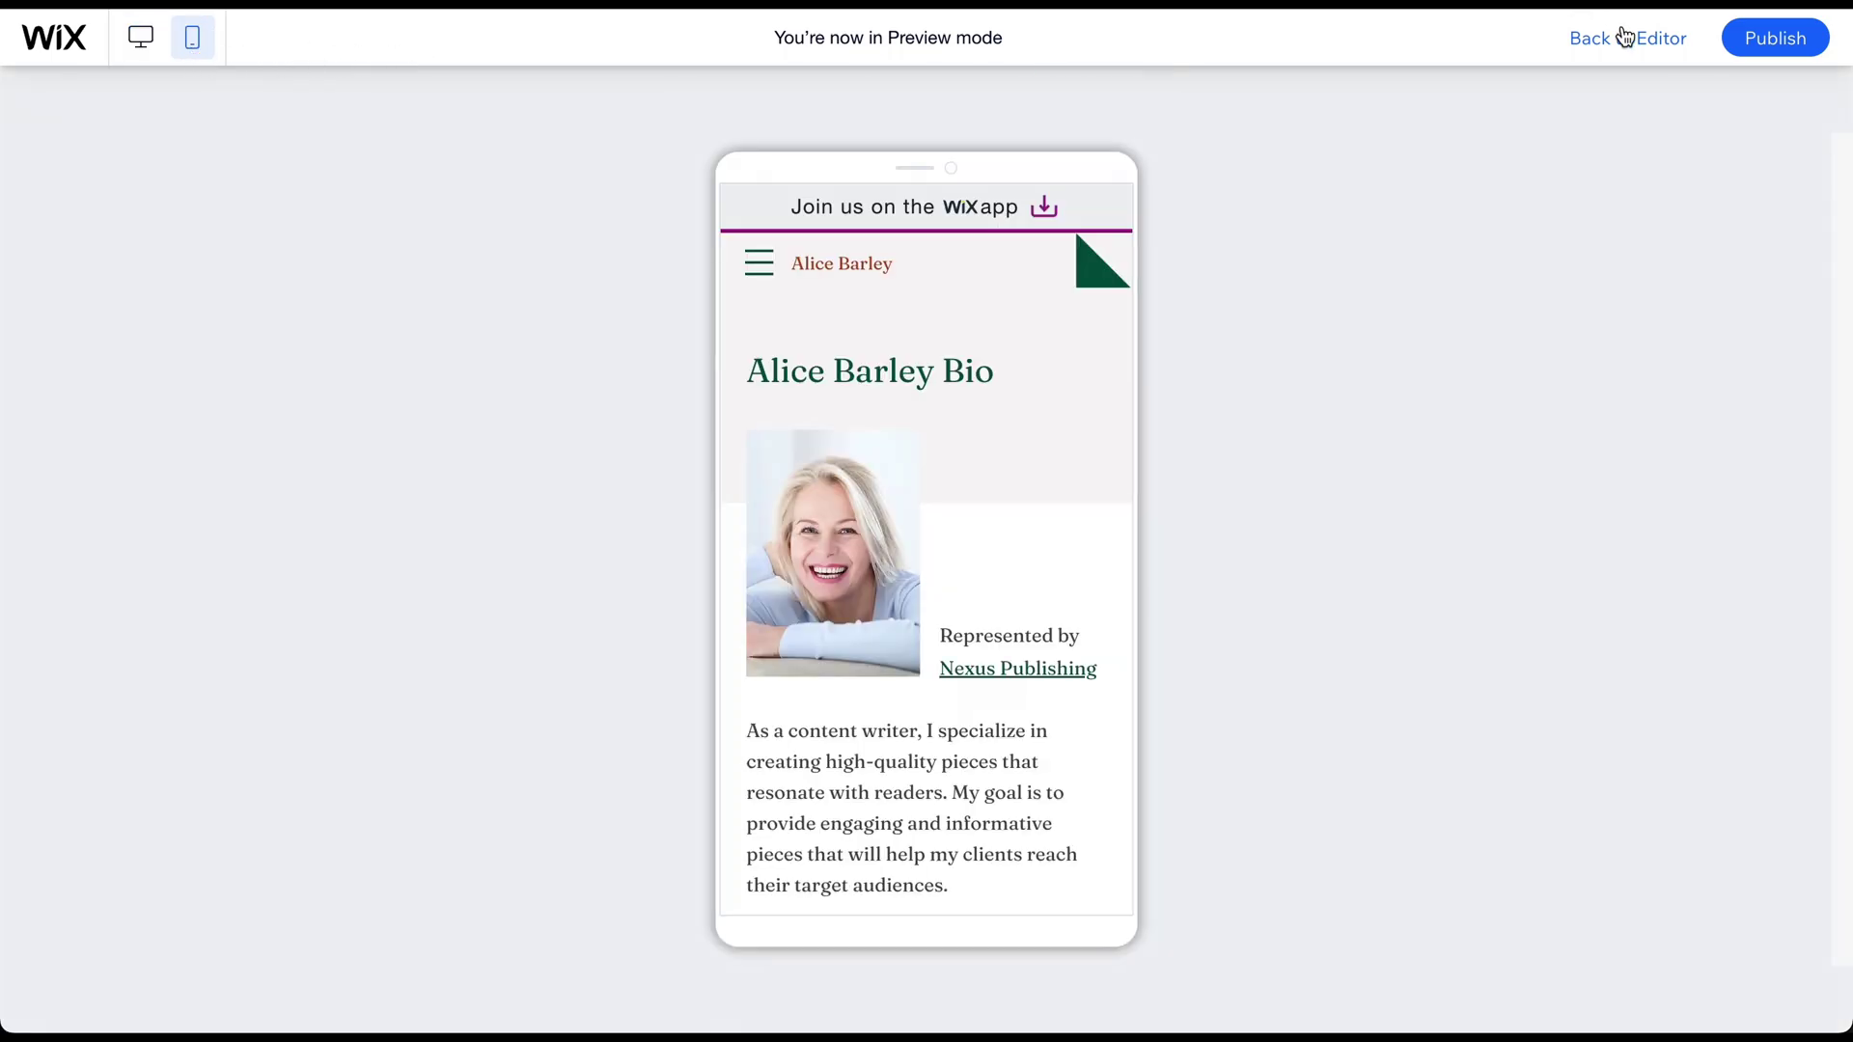
scroll(1027, 367, "down", 1)
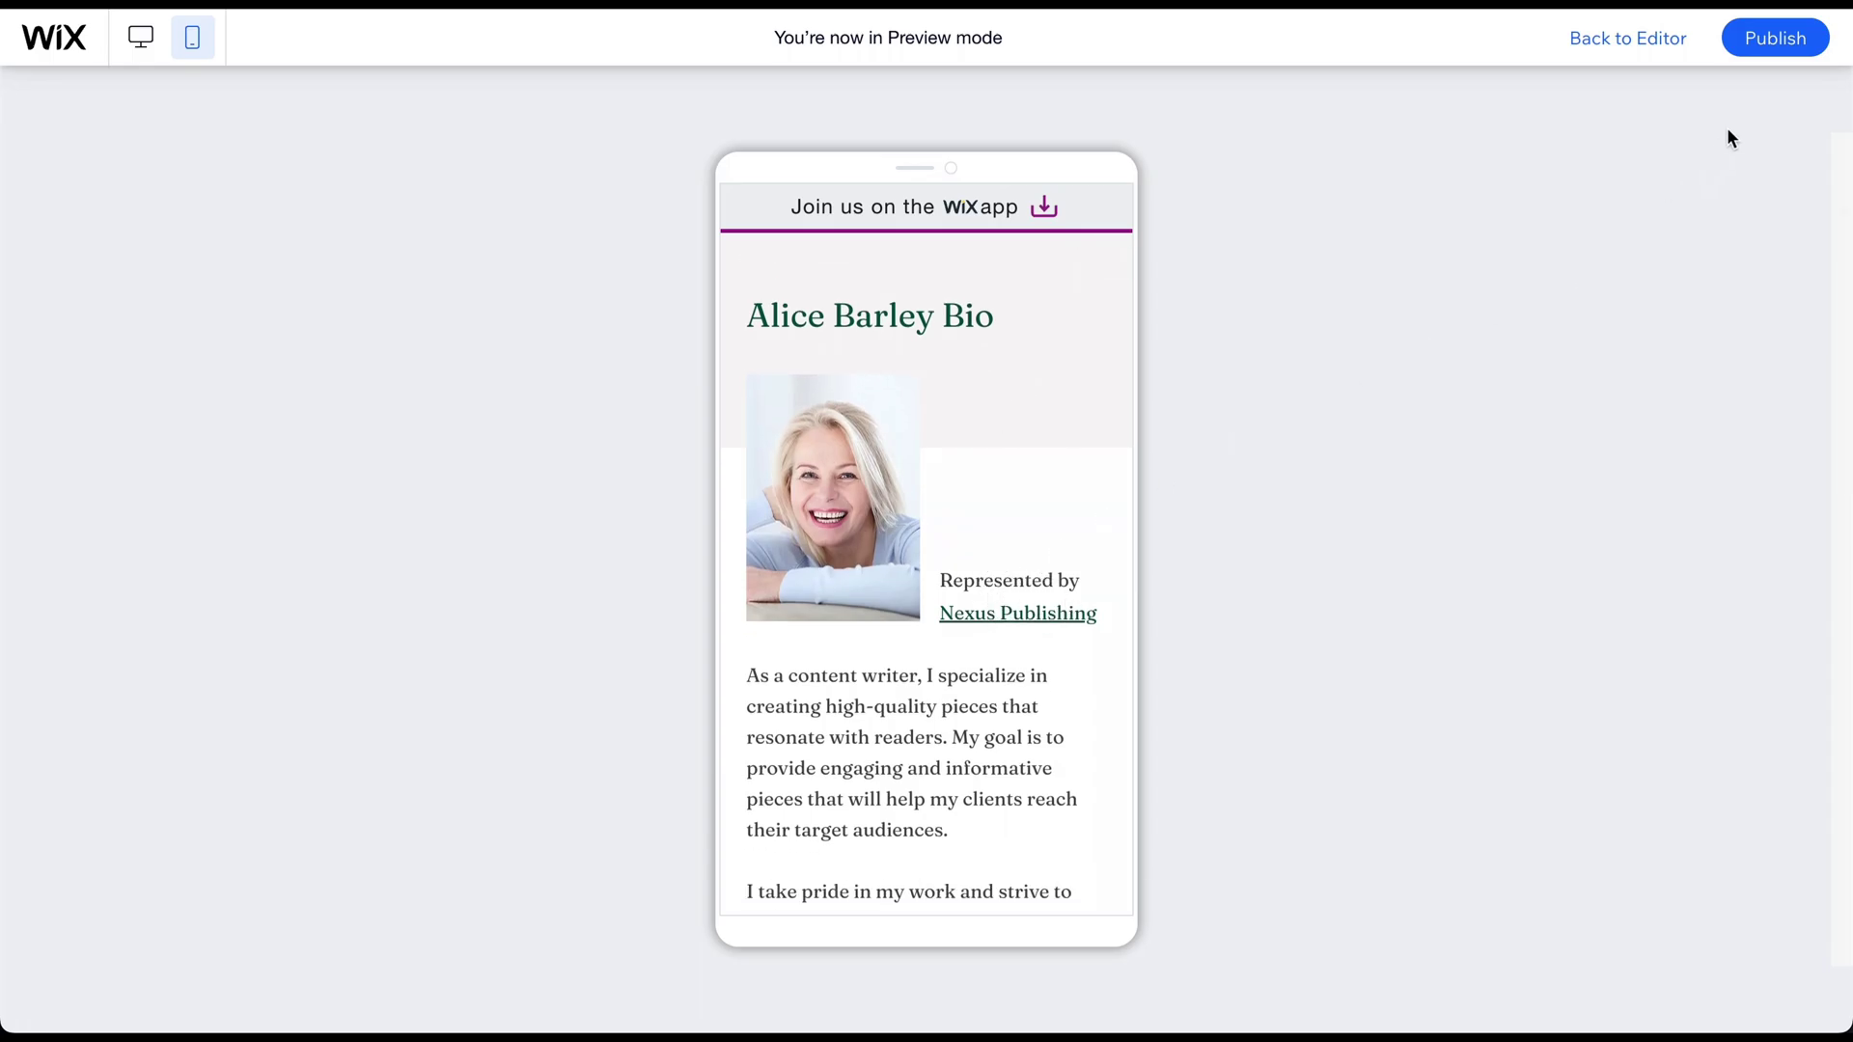
left_click(1642, 38)
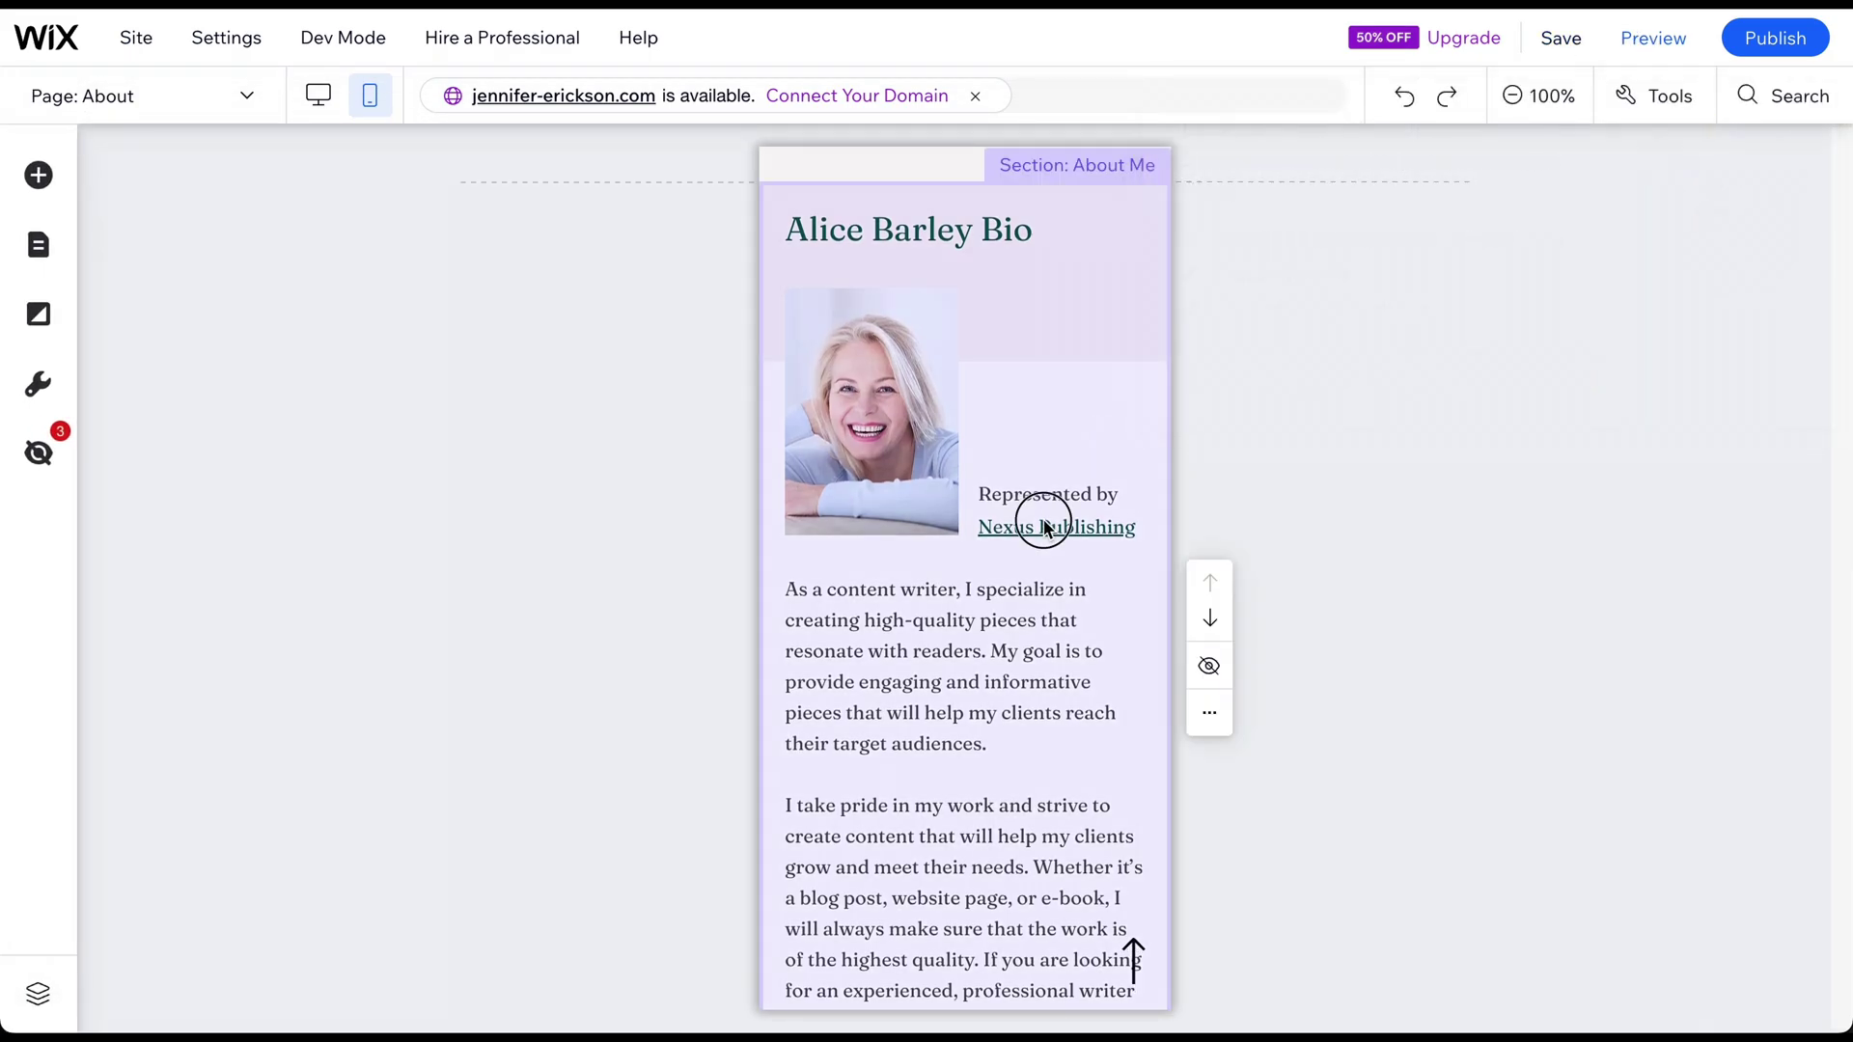
Hide the 'Represented by Nexus Publishing' text on the mobile layout
left_click(1083, 509)
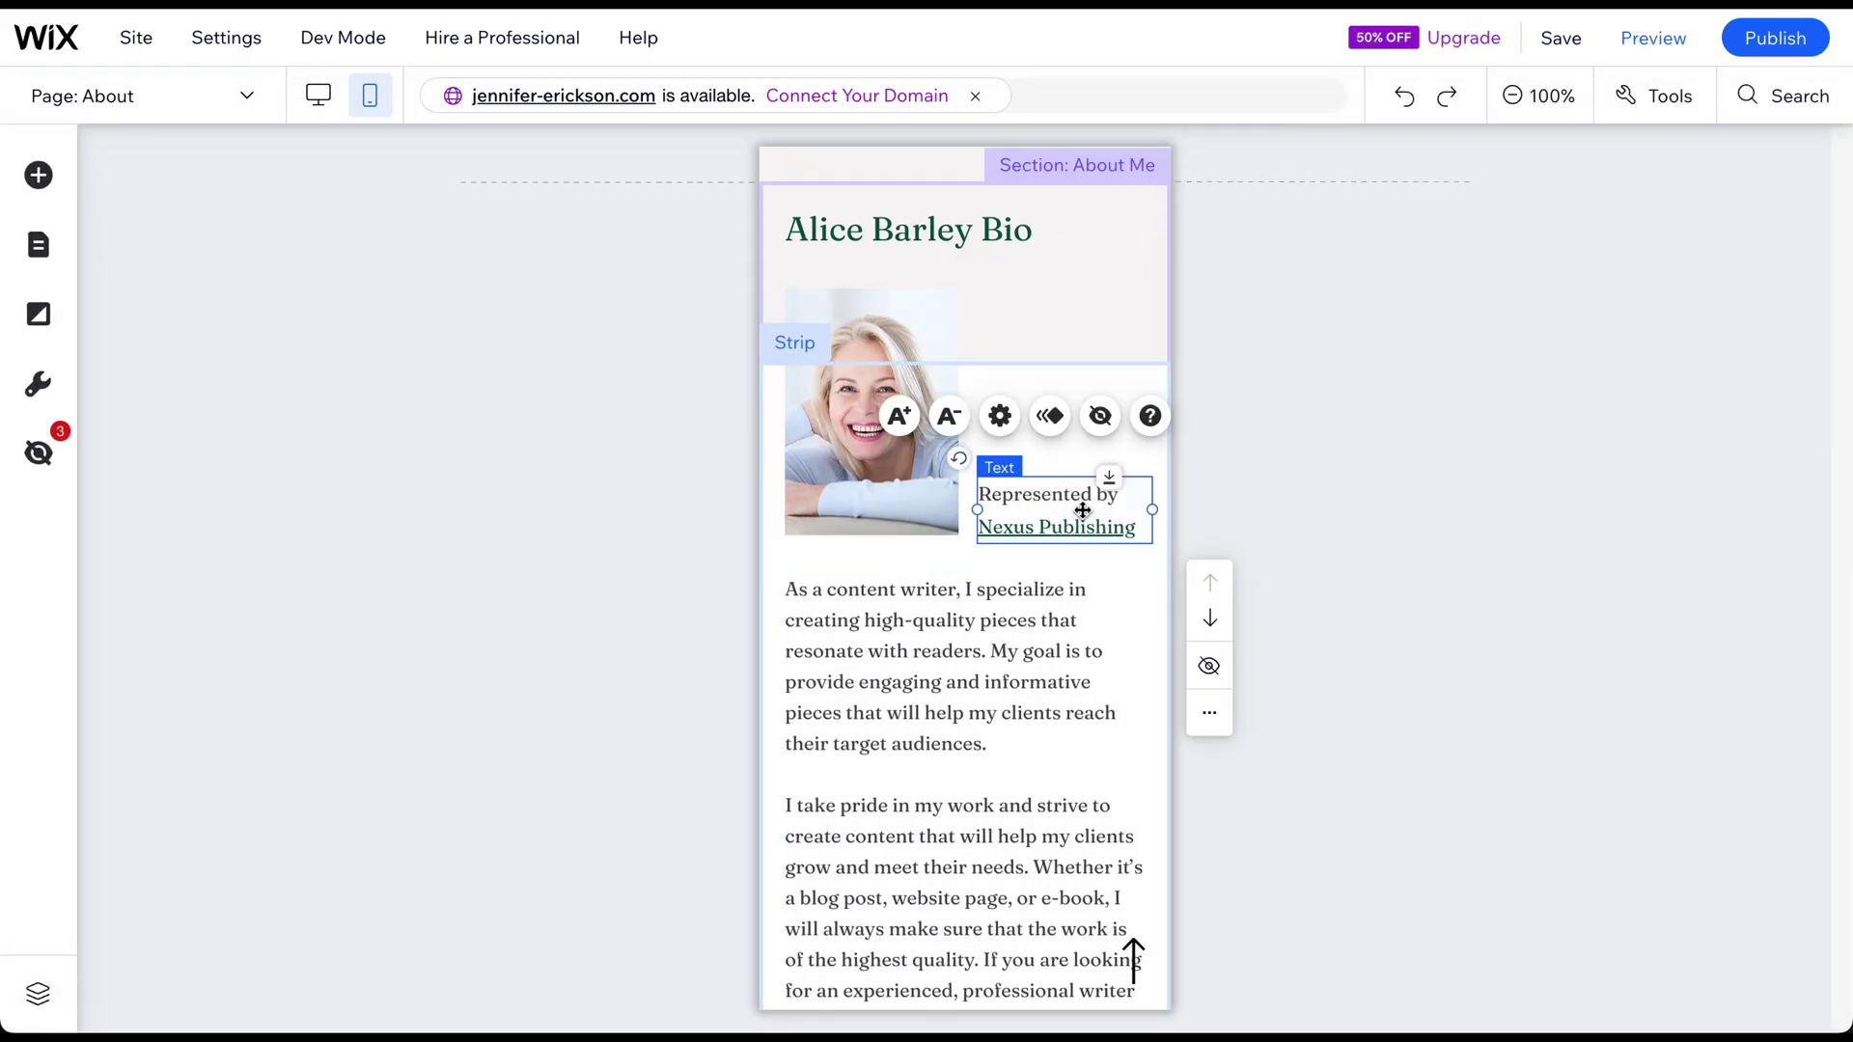
key("Delete")
left_click(906, 500)
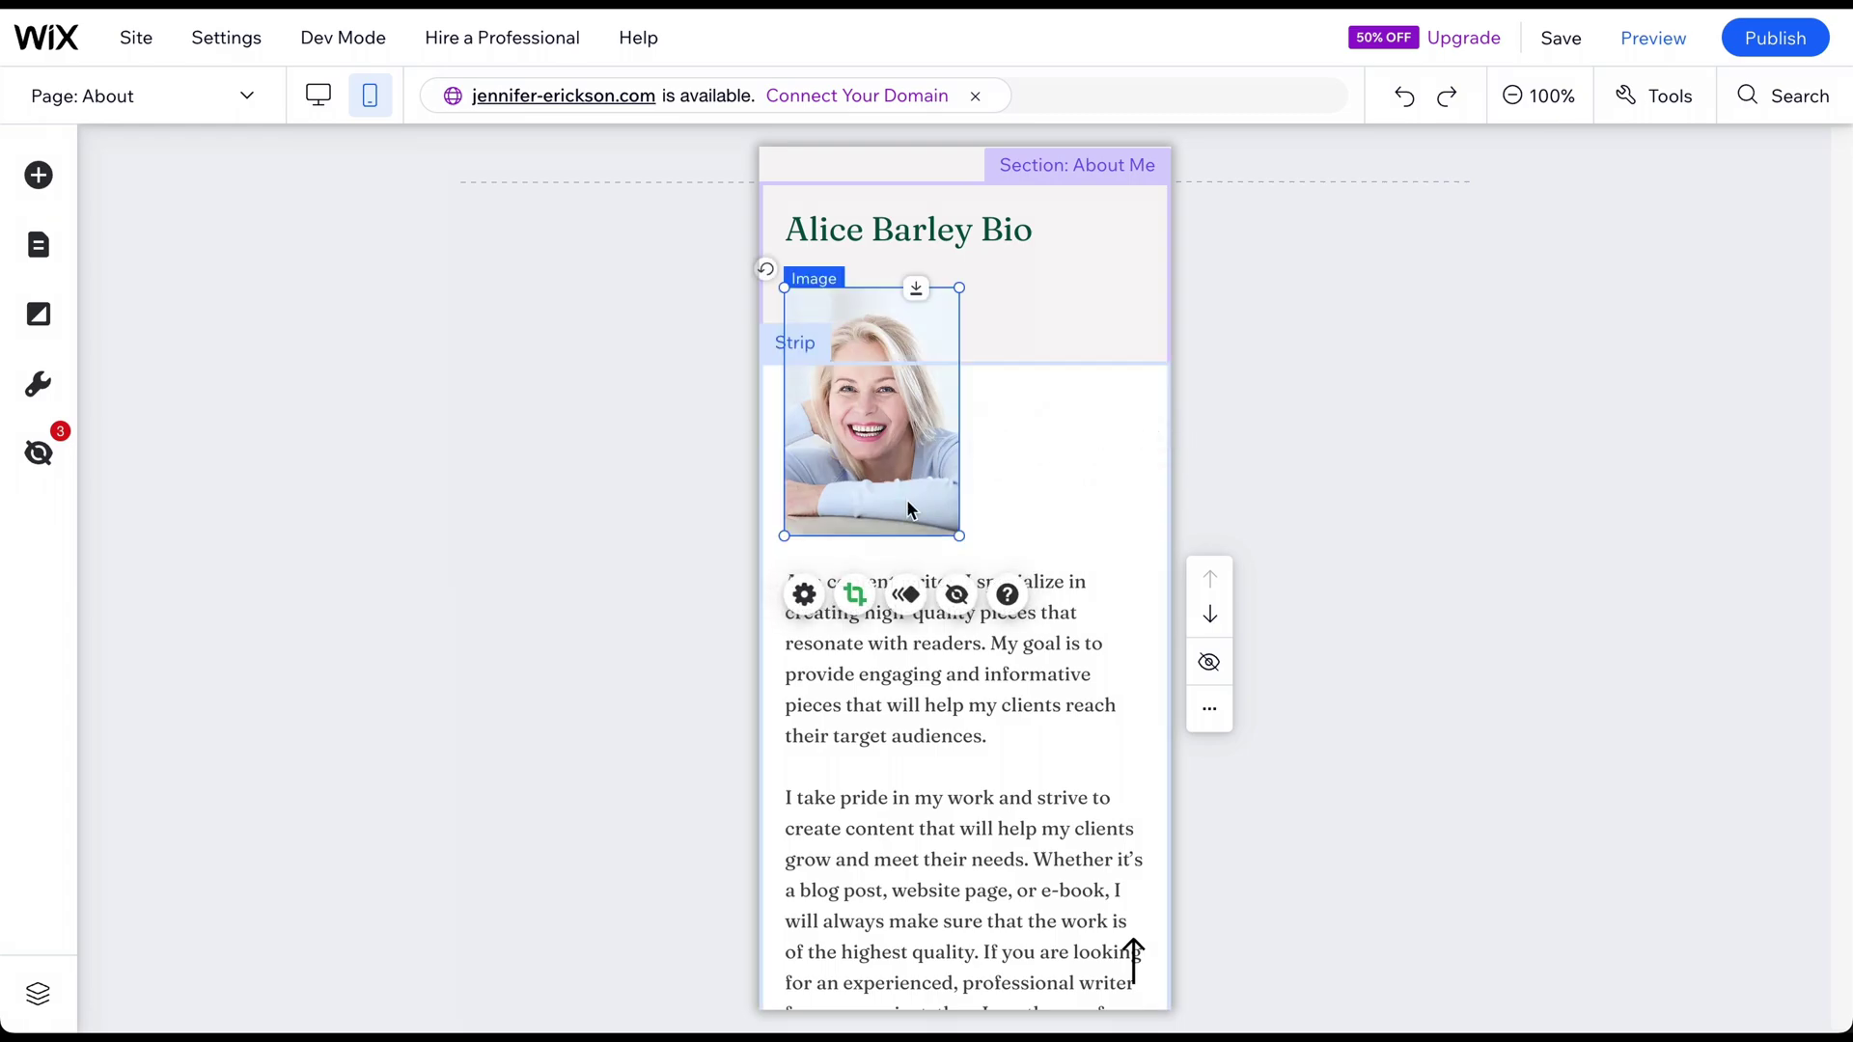
Enlarge the mobile bio portrait slightly and preview the mobile page
left_click(941, 506)
mouse_move(958, 533)
left_mouse_down()
mouse_move(1111, 618)
mouse_move(1007, 517)
left_mouse_up()
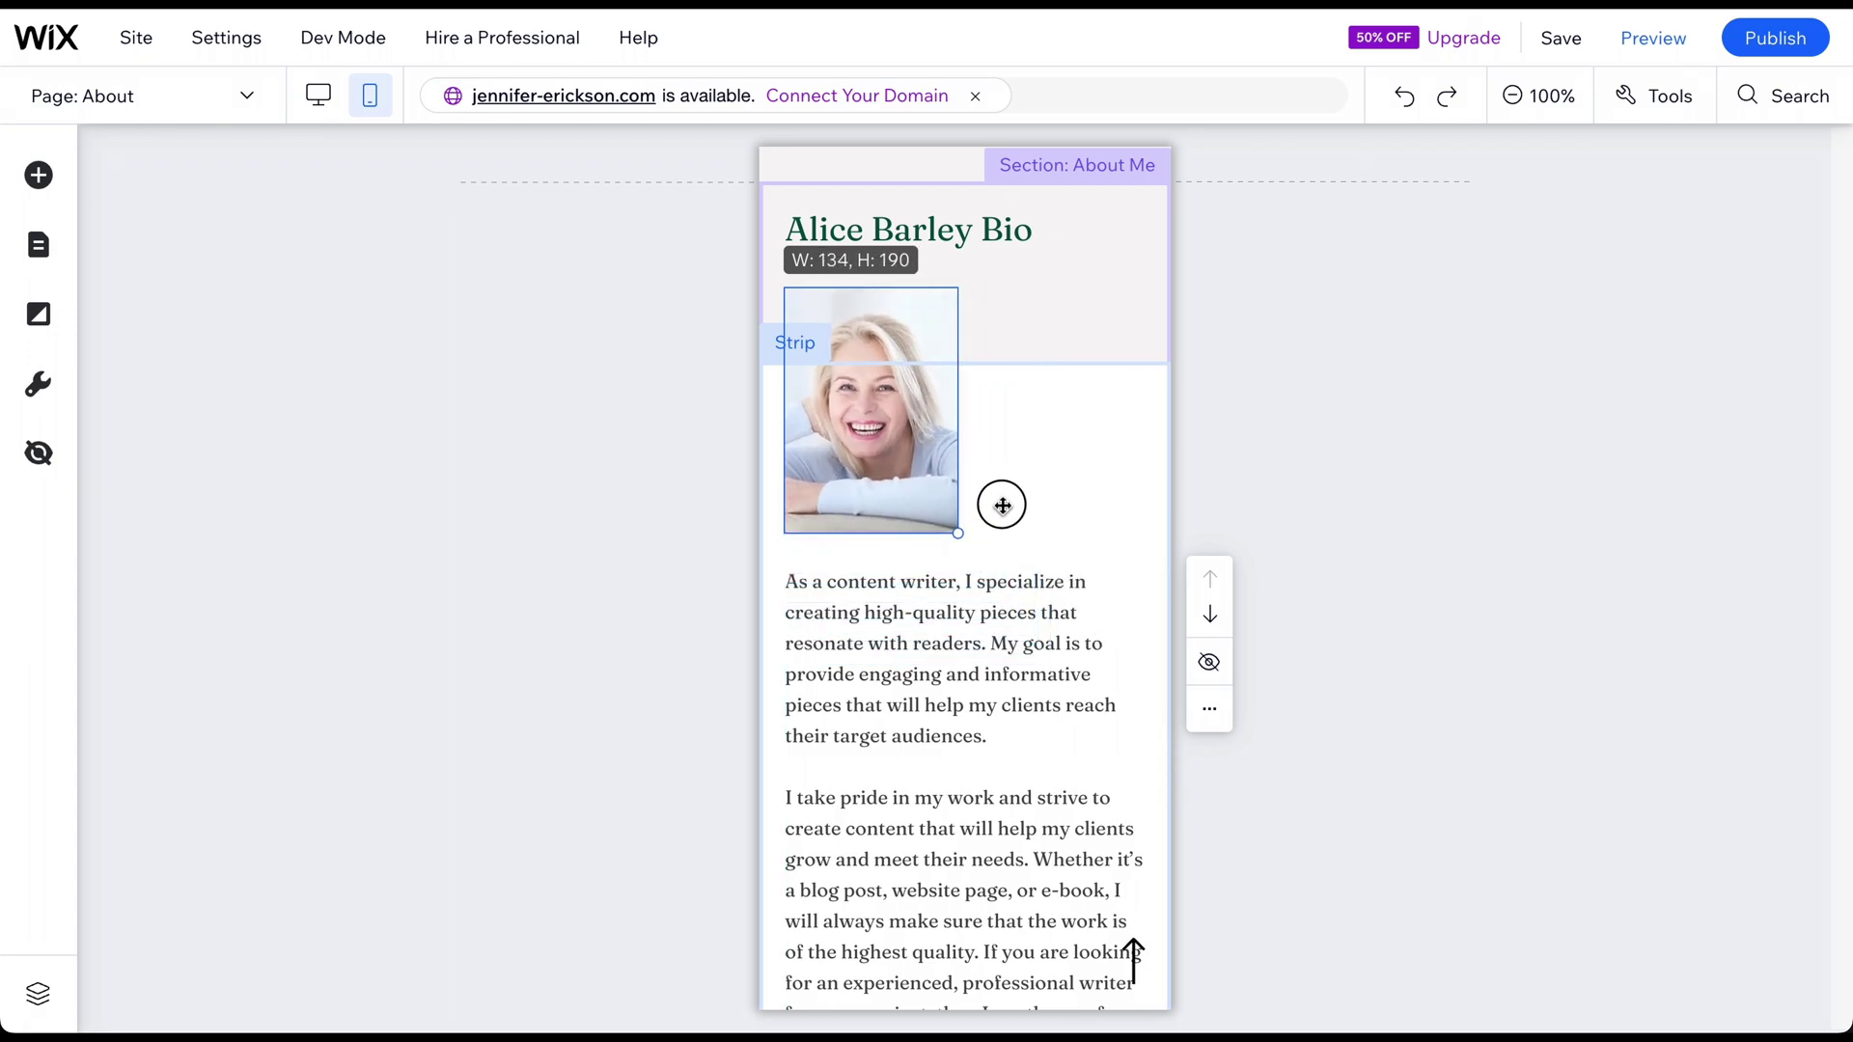
left_click(1402, 389)
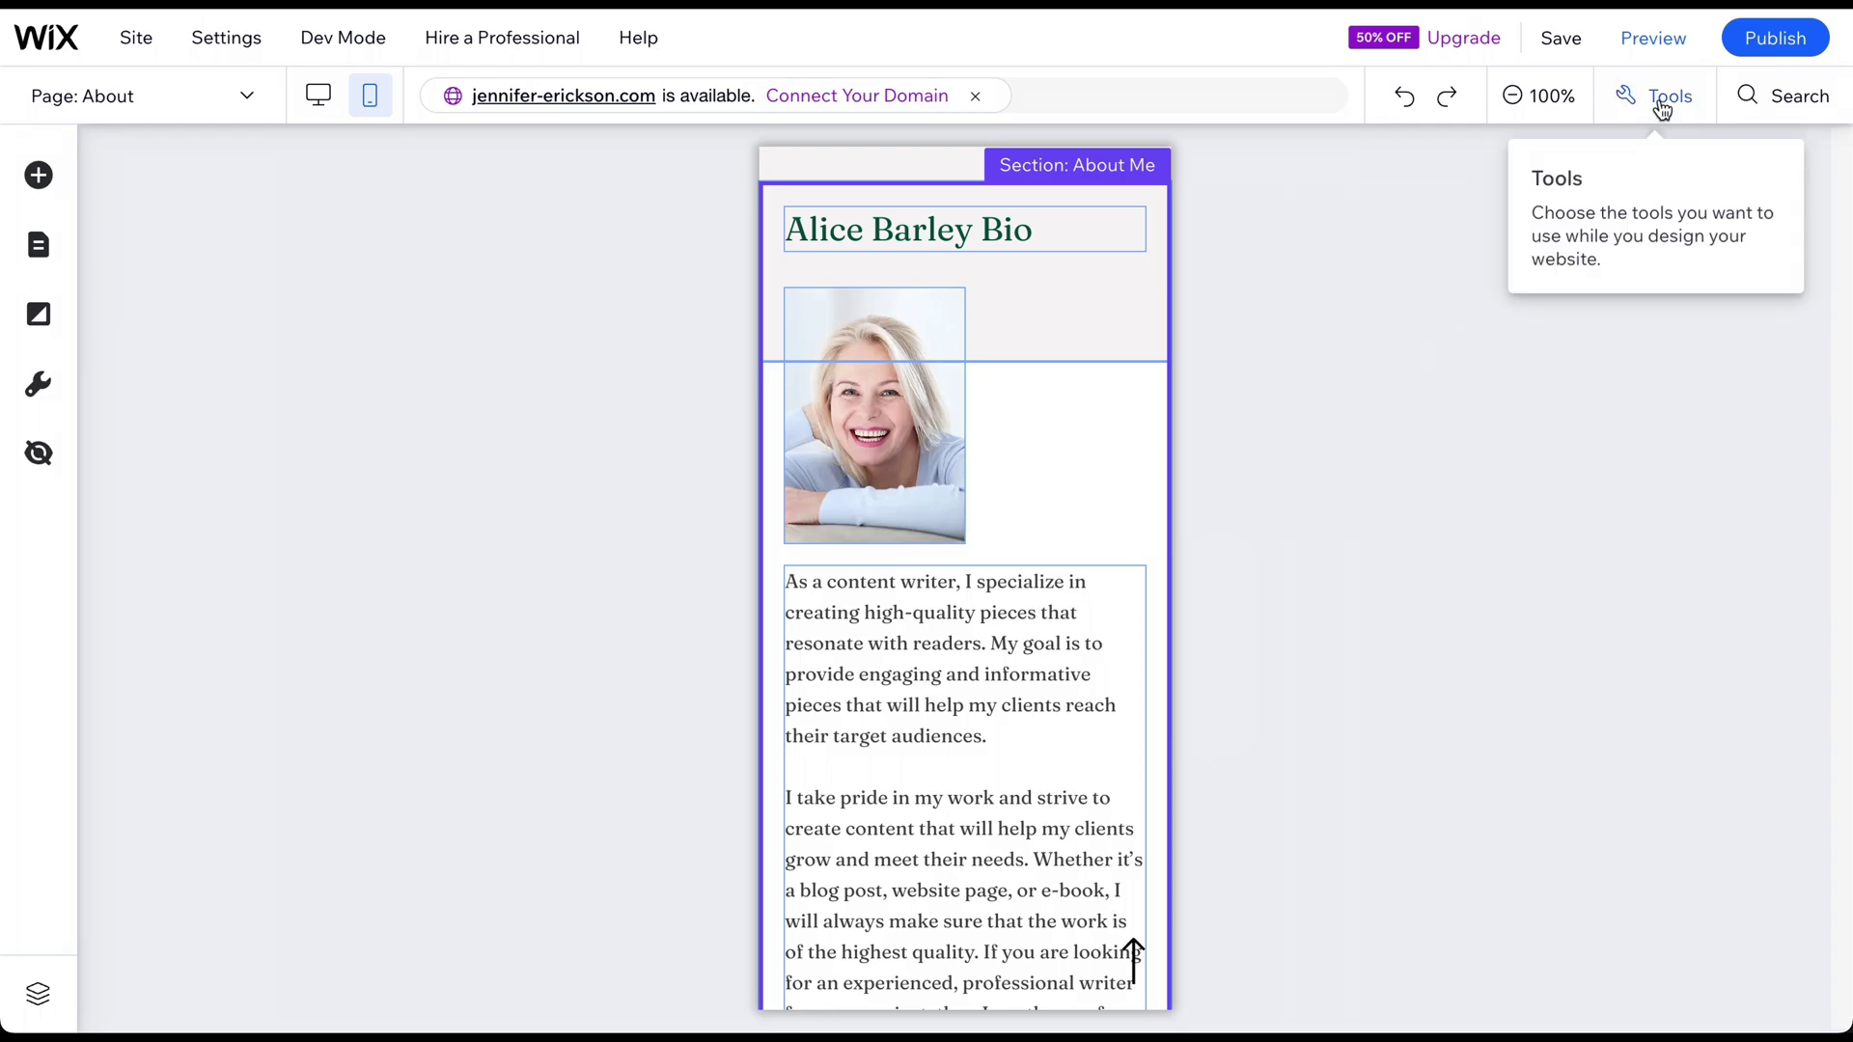
left_click(1648, 40)
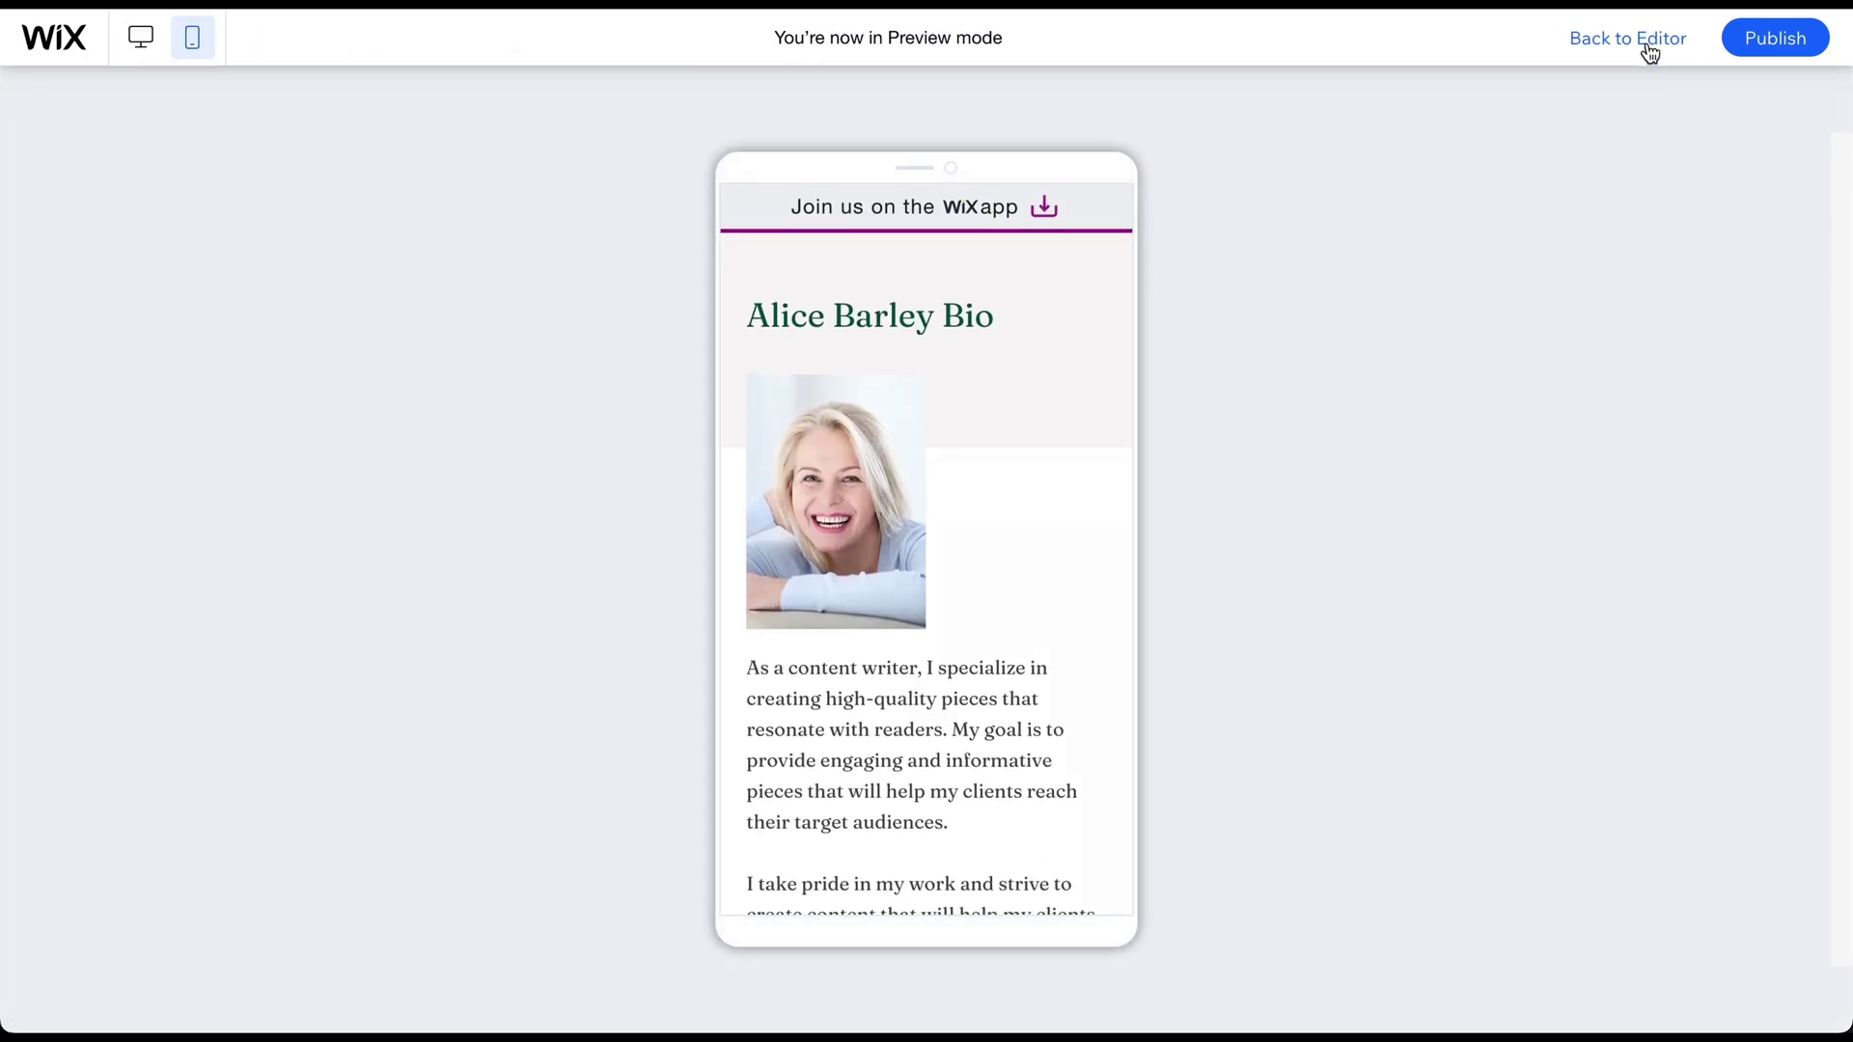
Leave the mobile preview and begin connecting a custom domain
left_click(1774, 38)
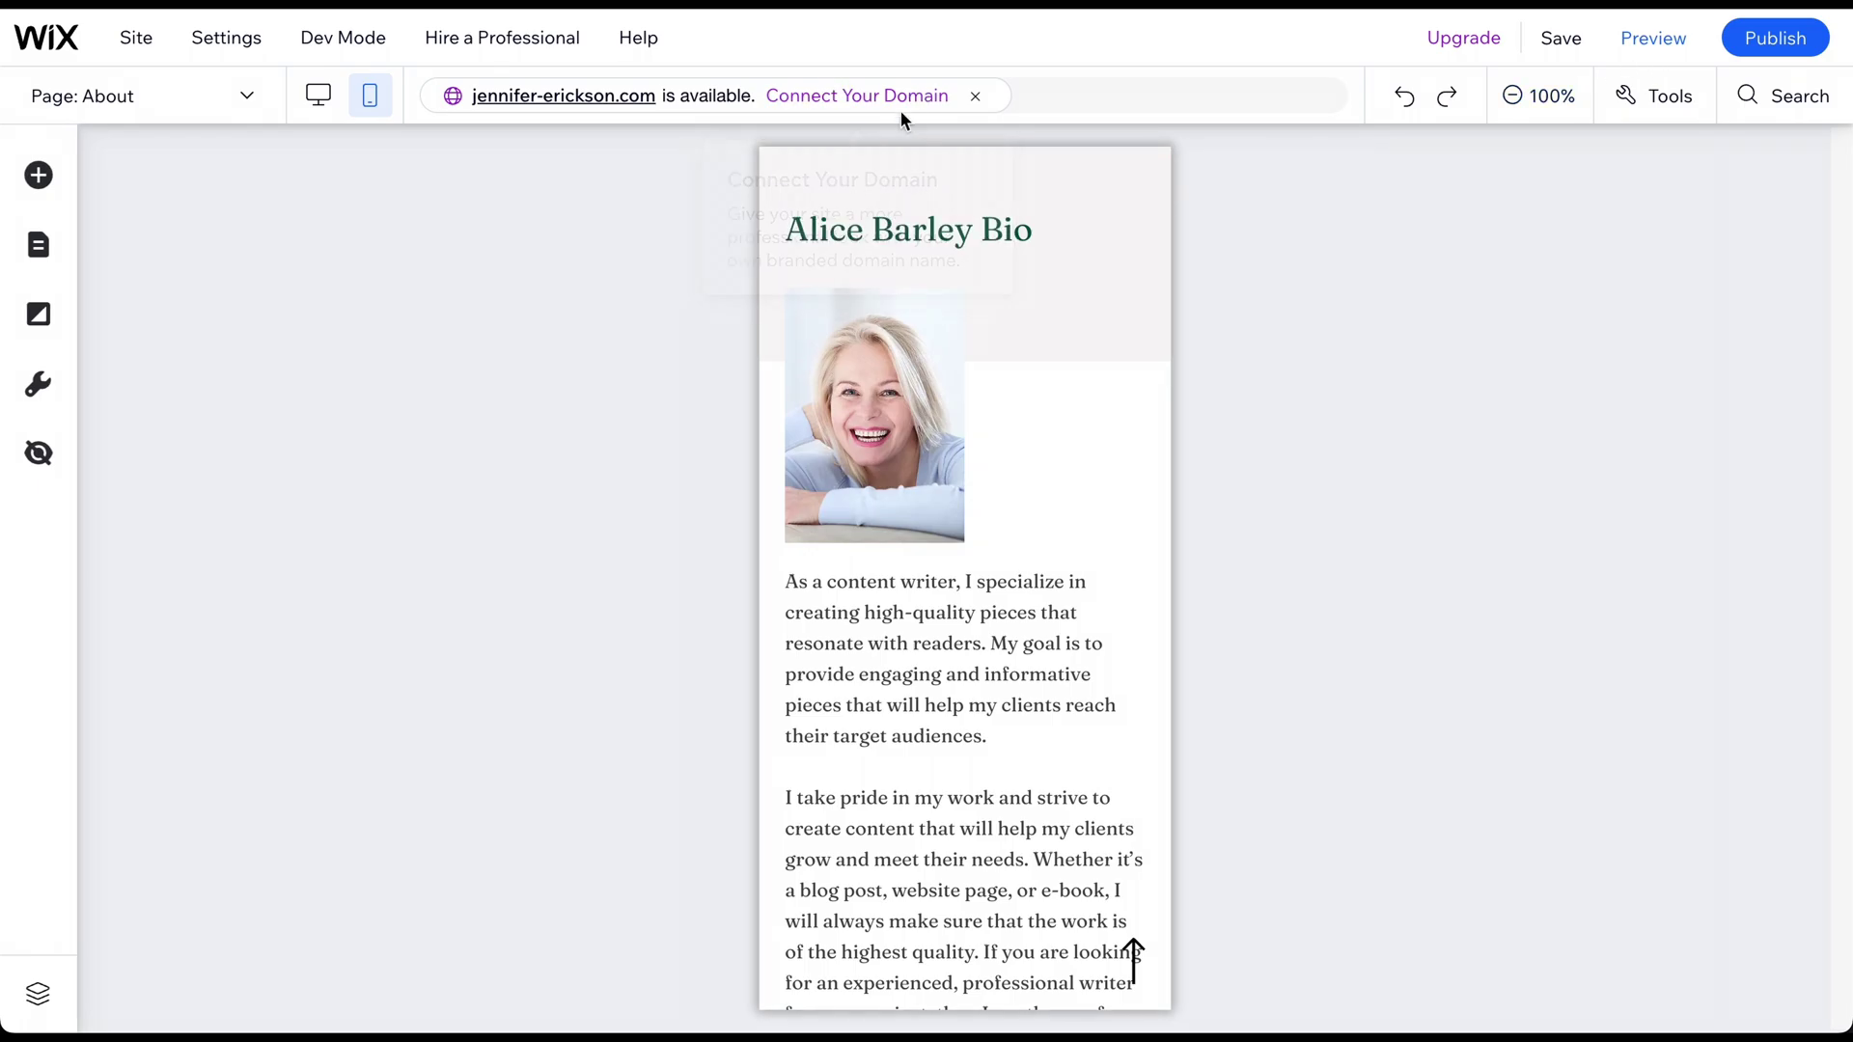
left_click(856, 102)
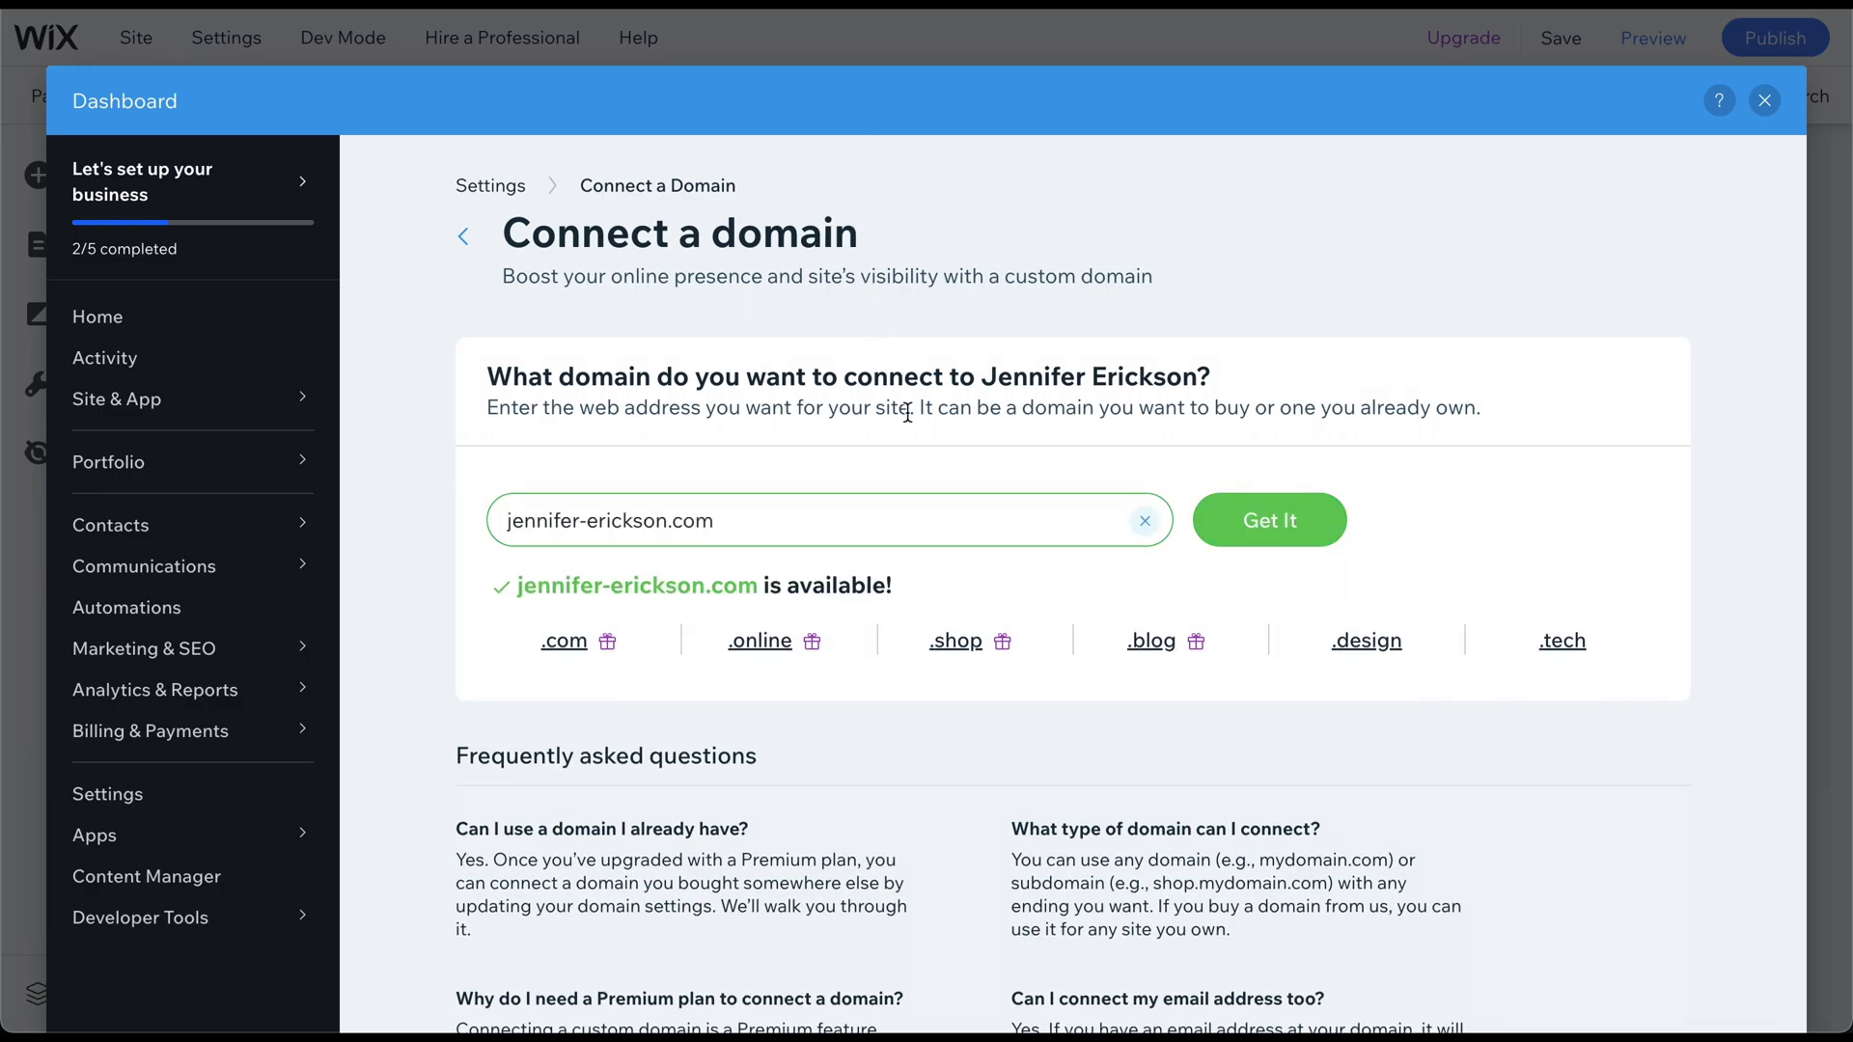
Scroll past the available suggested domain toward the Premium plan offers
scroll(941, 486, "down", 2)
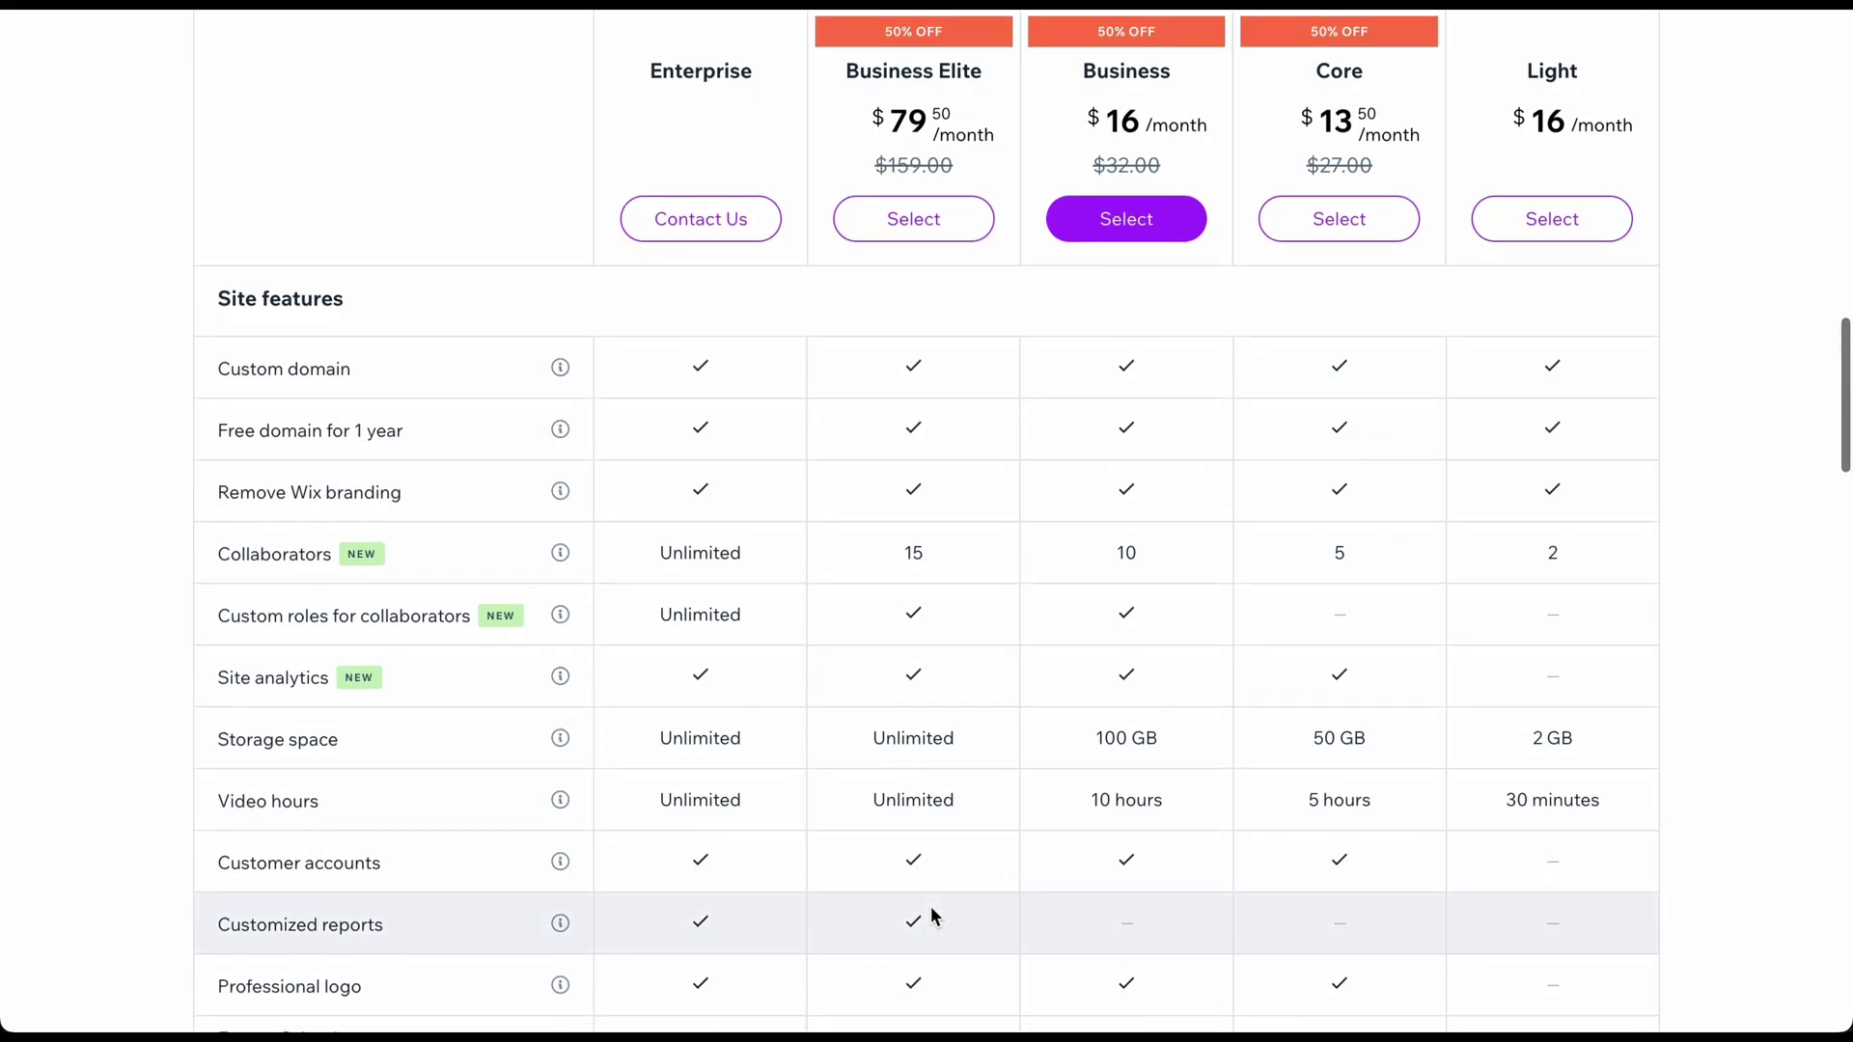
scroll(933, 915, "down", 1)
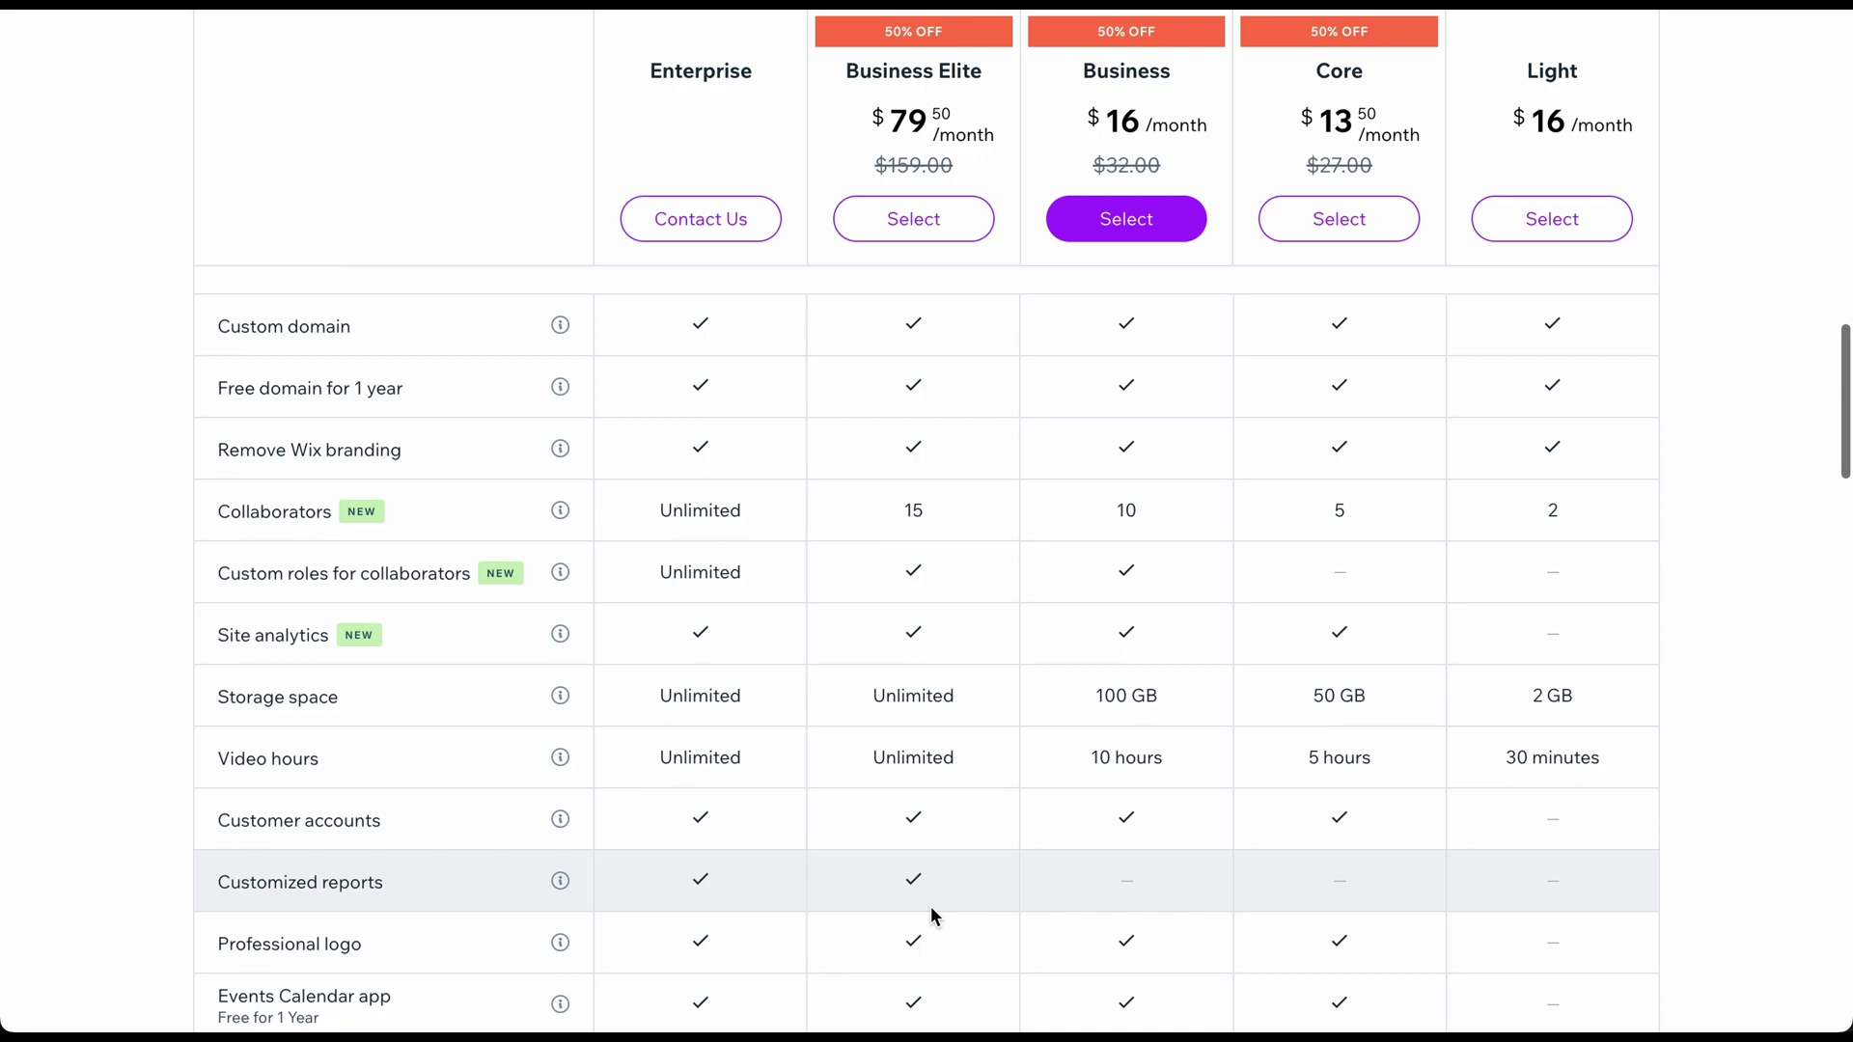
scroll(933, 914, "down", 1)
scroll(933, 915, "down", 1)
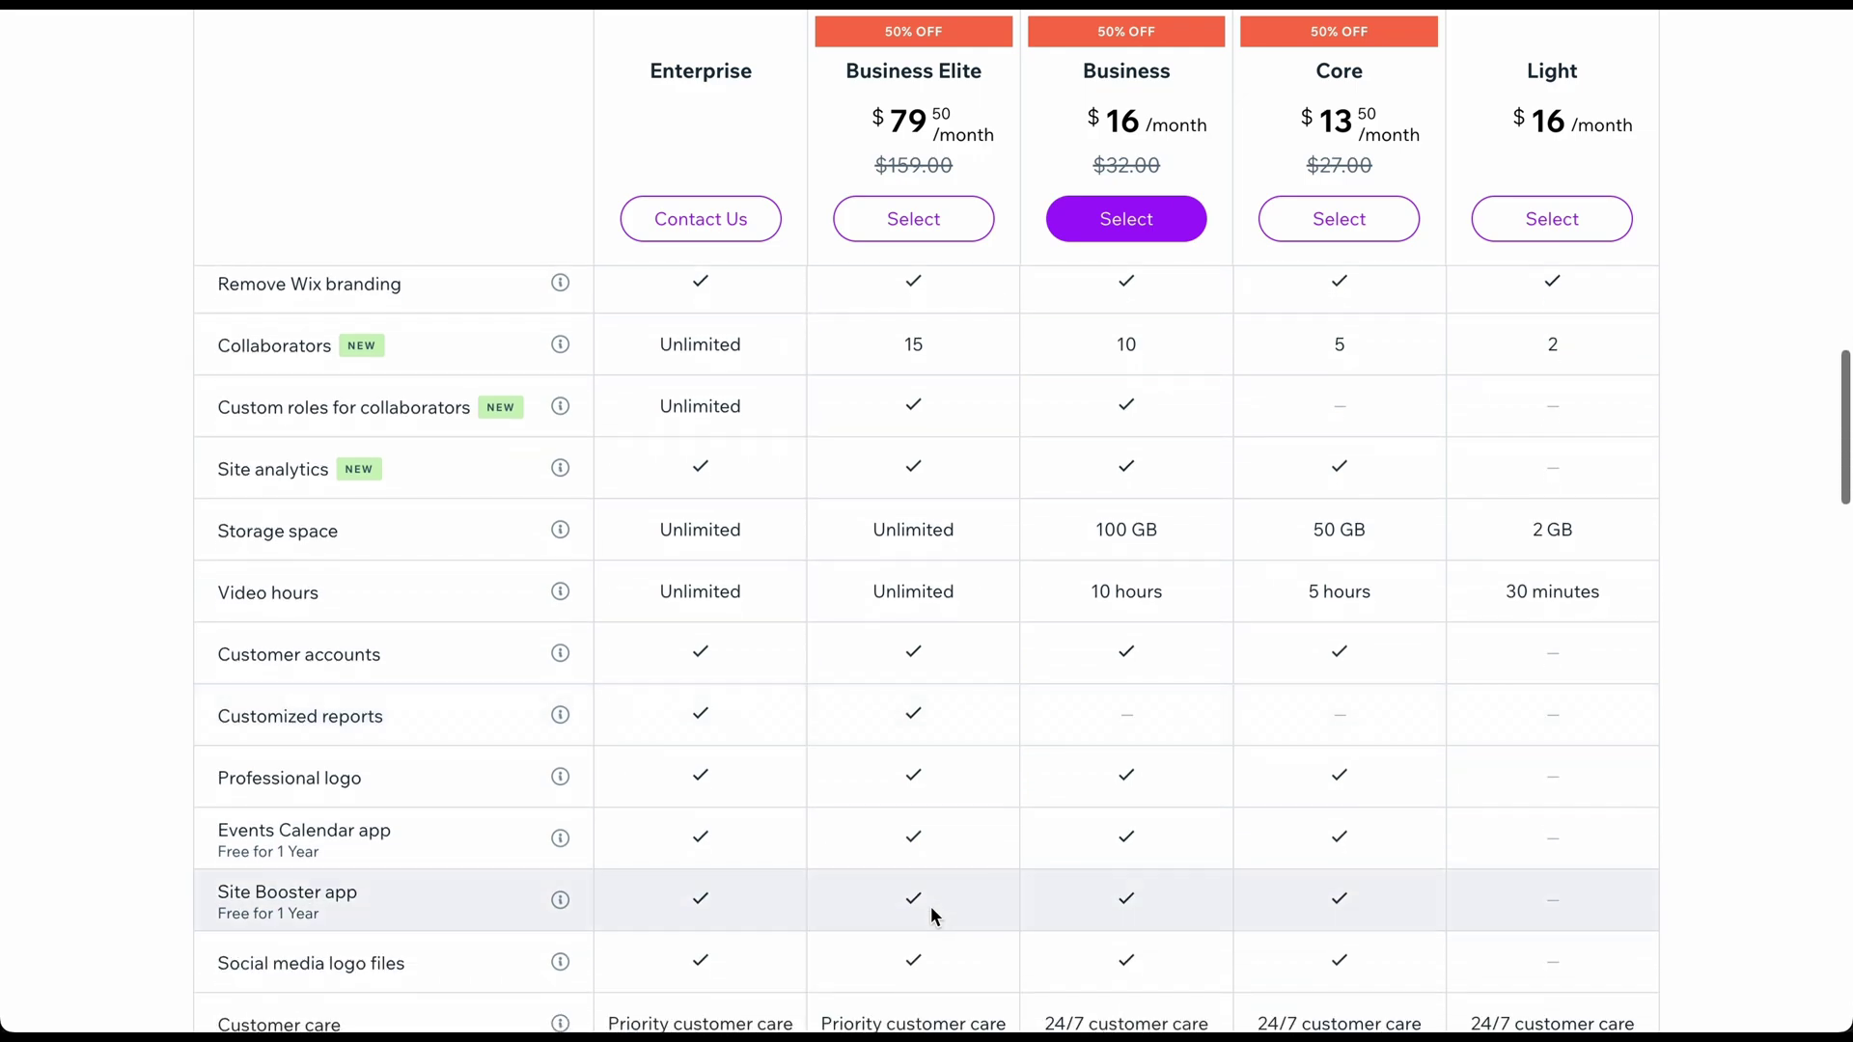
scroll(933, 915, "down", 1)
scroll(933, 915, "down", 1)
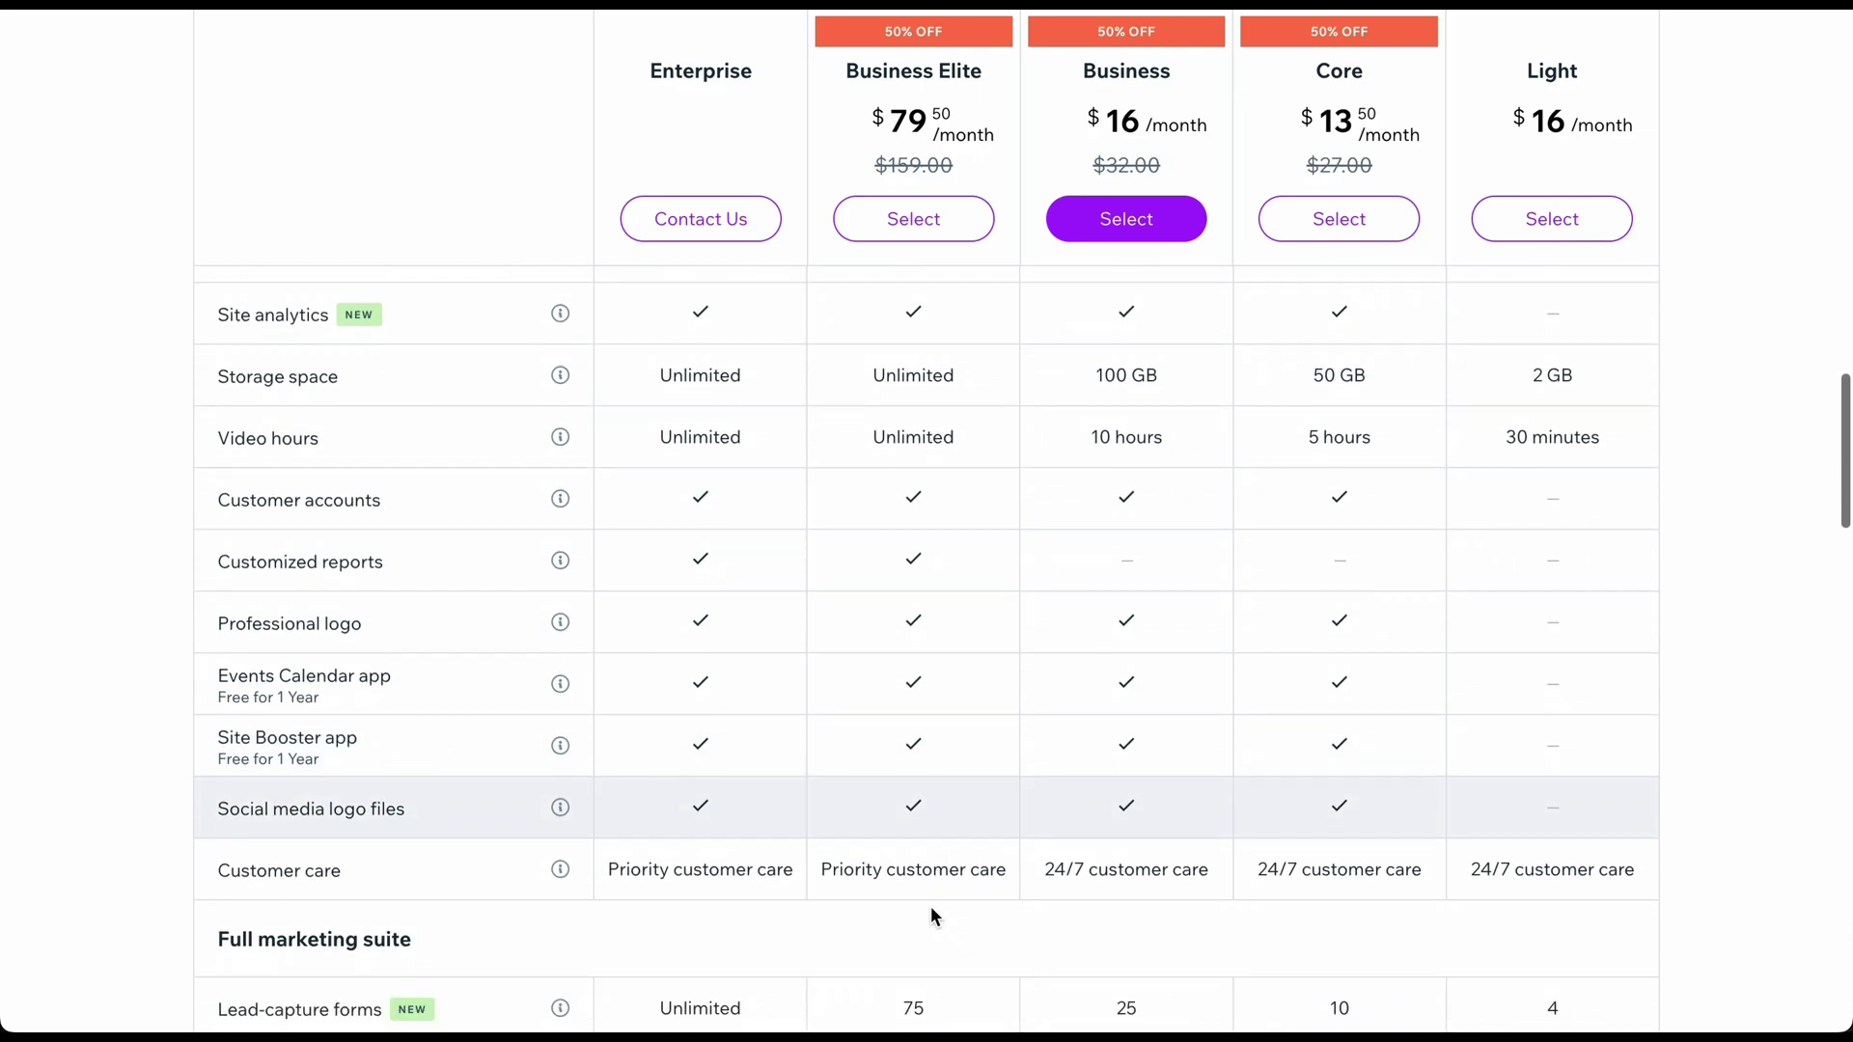